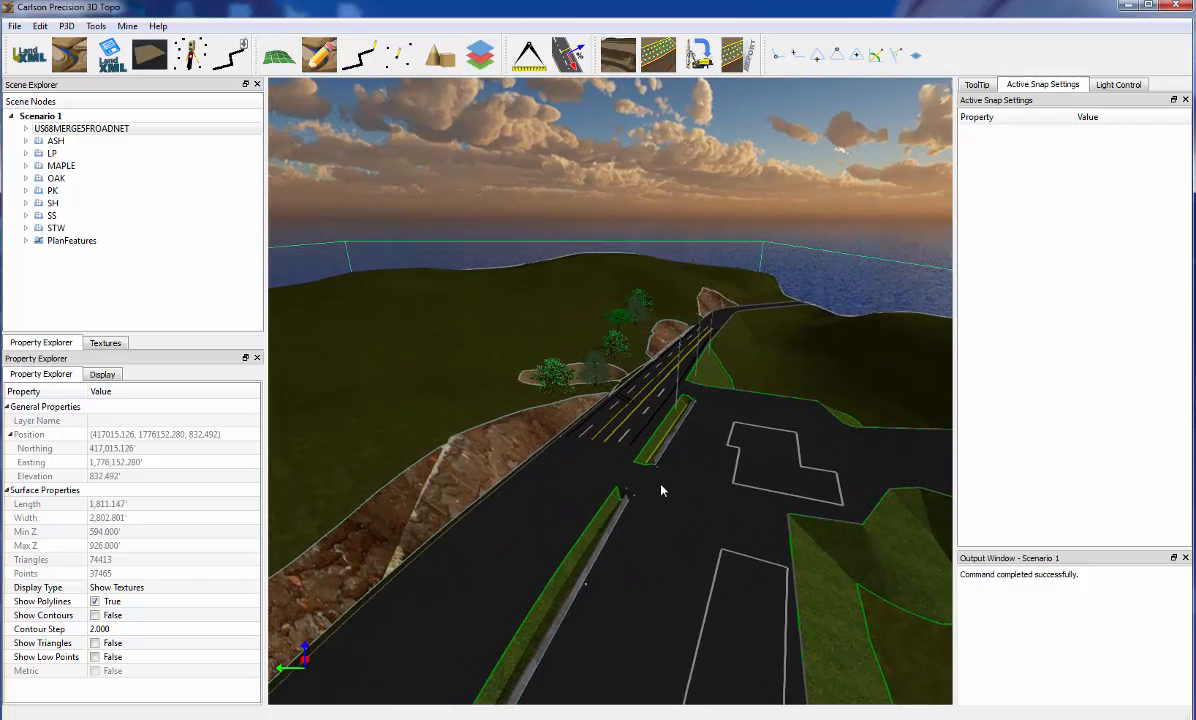
Examine the road edges and grass median from several angles and distances for holes in the surface
{"action": "middle_click_drag", "start_coordinate": [661, 490], "coordinate": [815, 532]}
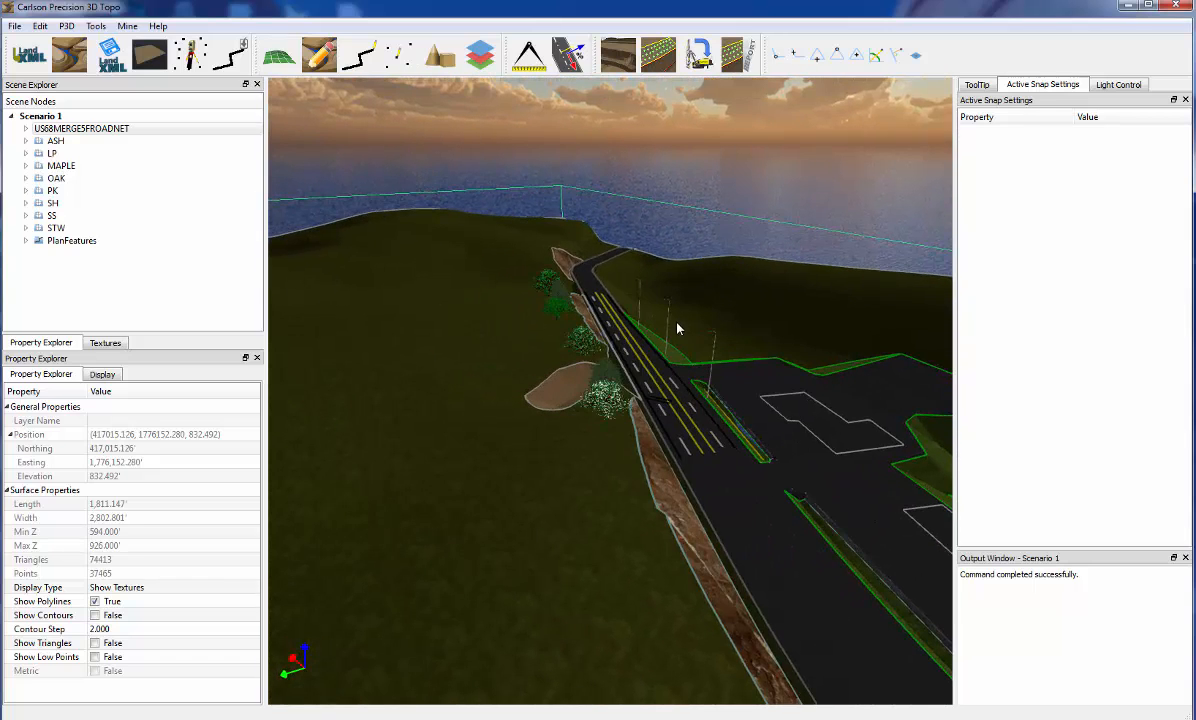
{"action": "scroll", "coordinate": [684, 353], "scroll_direction": "up", "scroll_amount": 4}
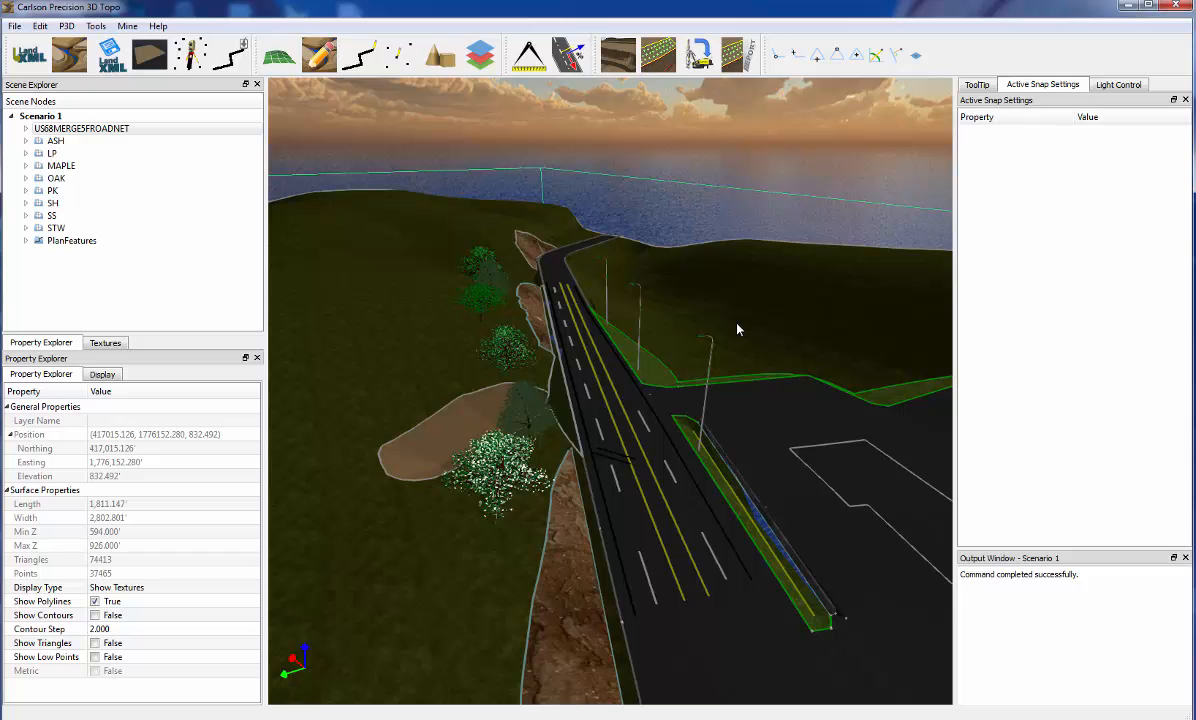
{"action": "middle_click_drag", "start_coordinate": [398, 368], "coordinate": [371, 390]}
{"action": "scroll", "coordinate": [774, 647], "scroll_direction": "up", "scroll_amount": 4}
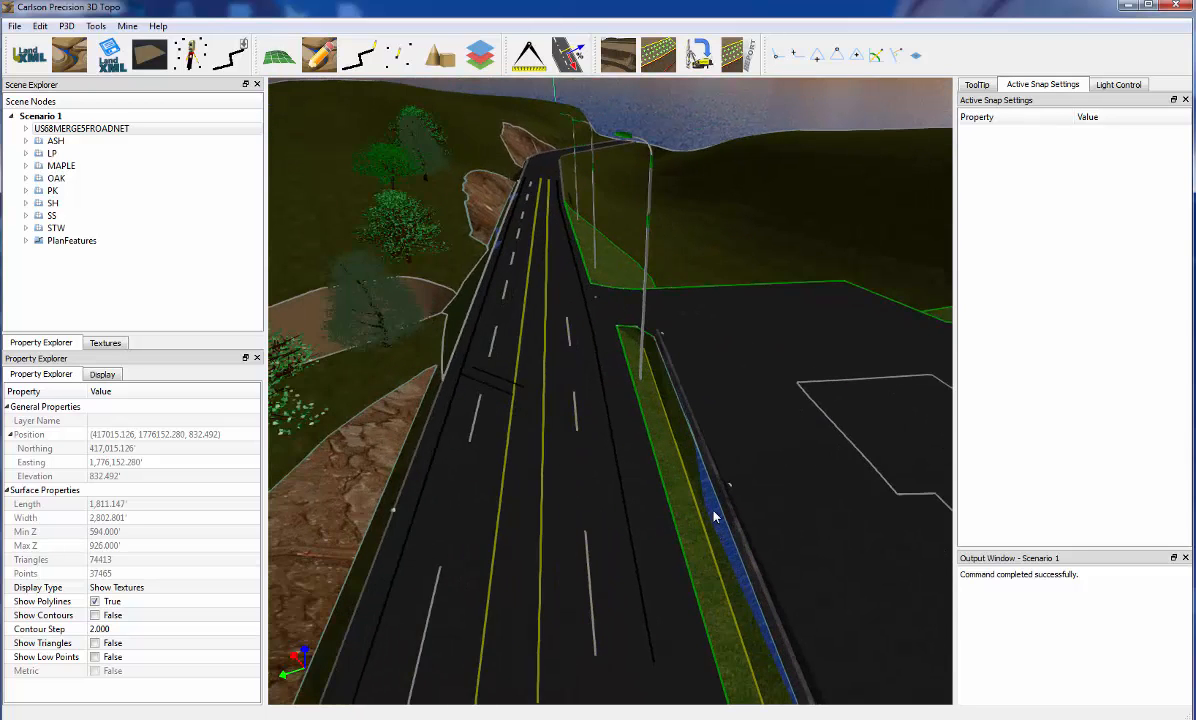
{"action": "scroll", "coordinate": [470, 292], "scroll_direction": "down", "scroll_amount": 3}
{"action": "scroll", "coordinate": [616, 434], "scroll_direction": "up", "scroll_amount": 5}
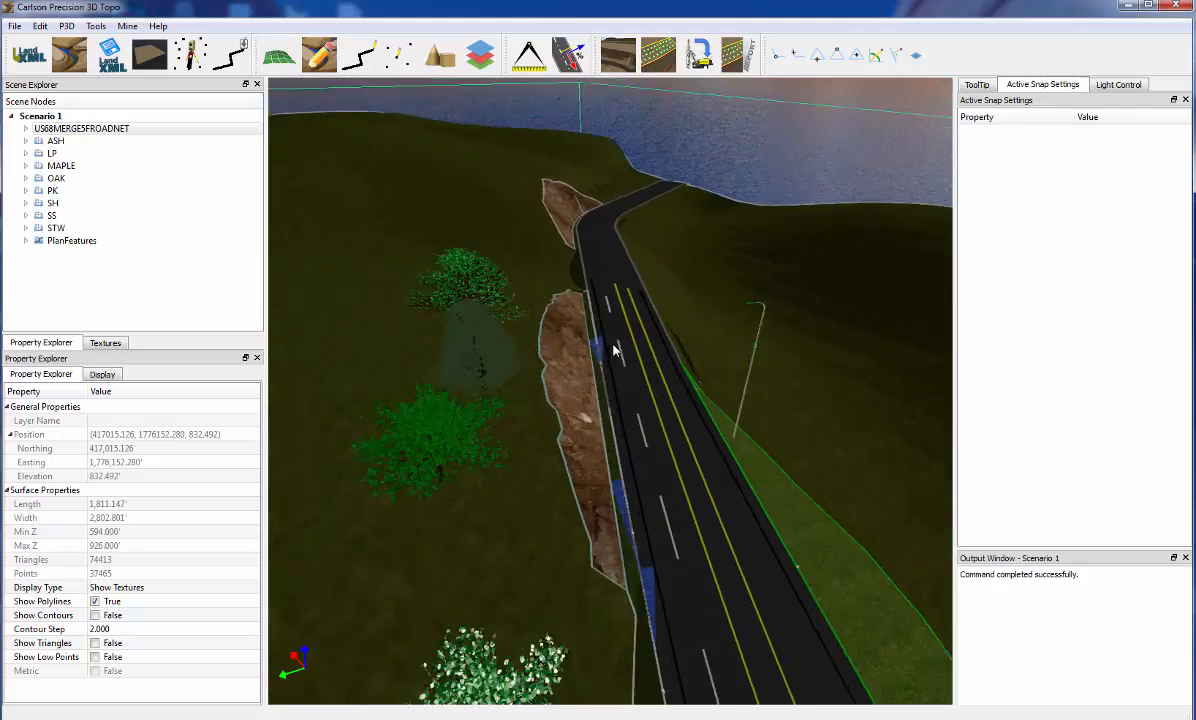
{"action": "scroll", "coordinate": [620, 608], "scroll_direction": "down", "scroll_amount": 1}
{"action": "scroll", "coordinate": [650, 611], "scroll_direction": "down", "scroll_amount": 2}
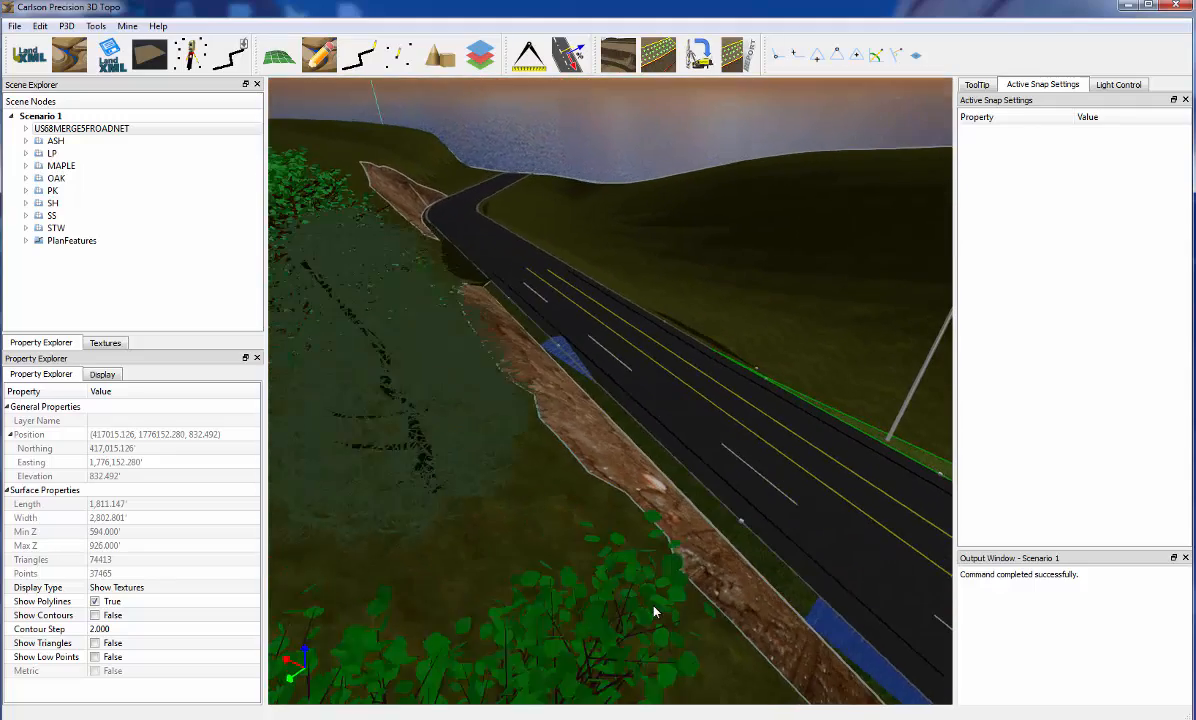
{"action": "scroll", "coordinate": [651, 611], "scroll_direction": "up", "scroll_amount": 2}
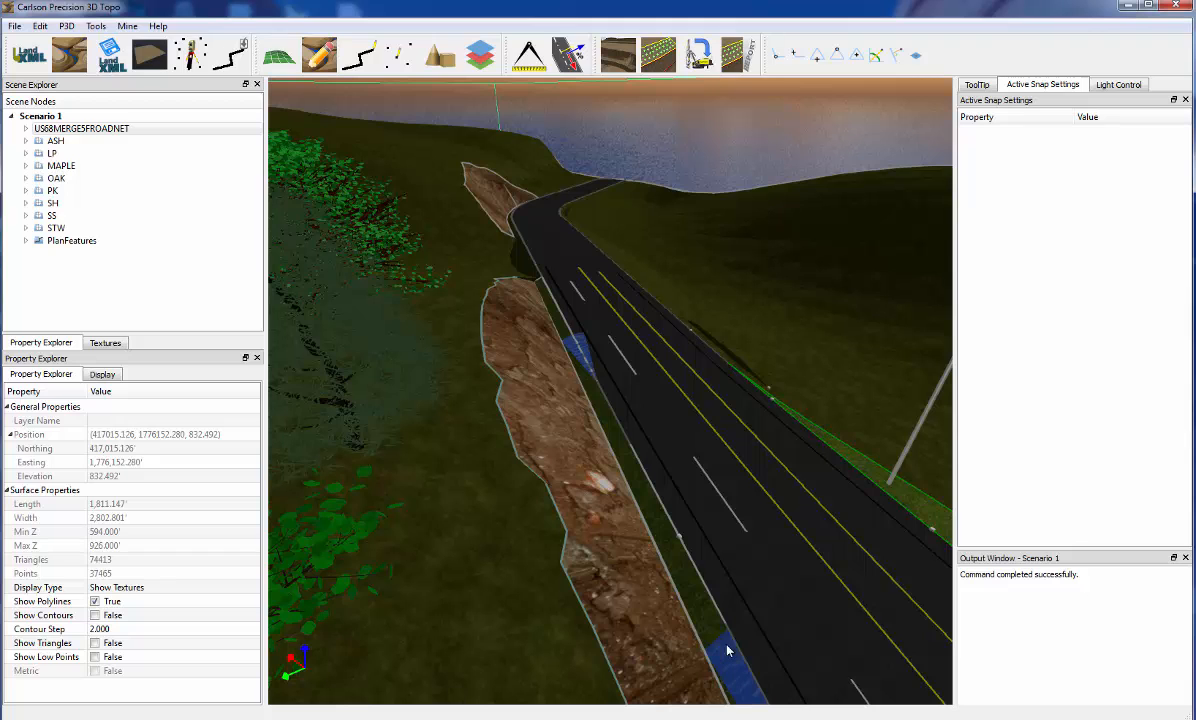
{"action": "scroll", "coordinate": [692, 468], "scroll_direction": "down", "scroll_amount": 5}
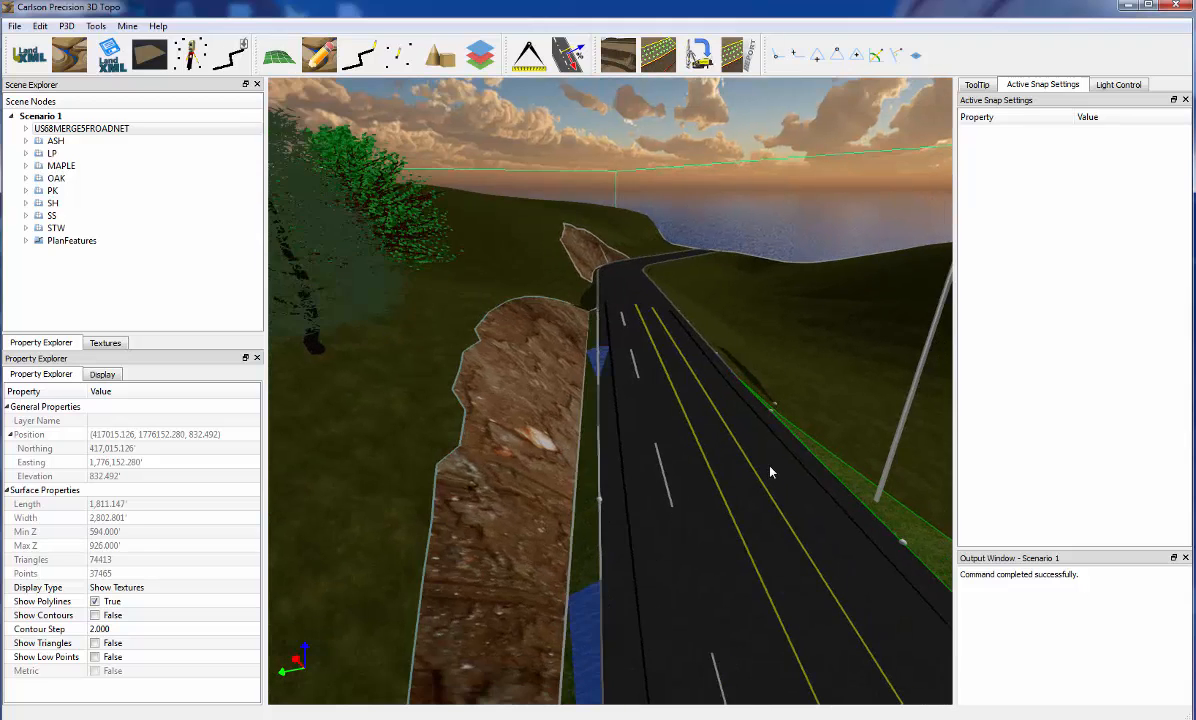
{"action": "scroll", "coordinate": [753, 472], "scroll_direction": "down", "scroll_amount": 4}
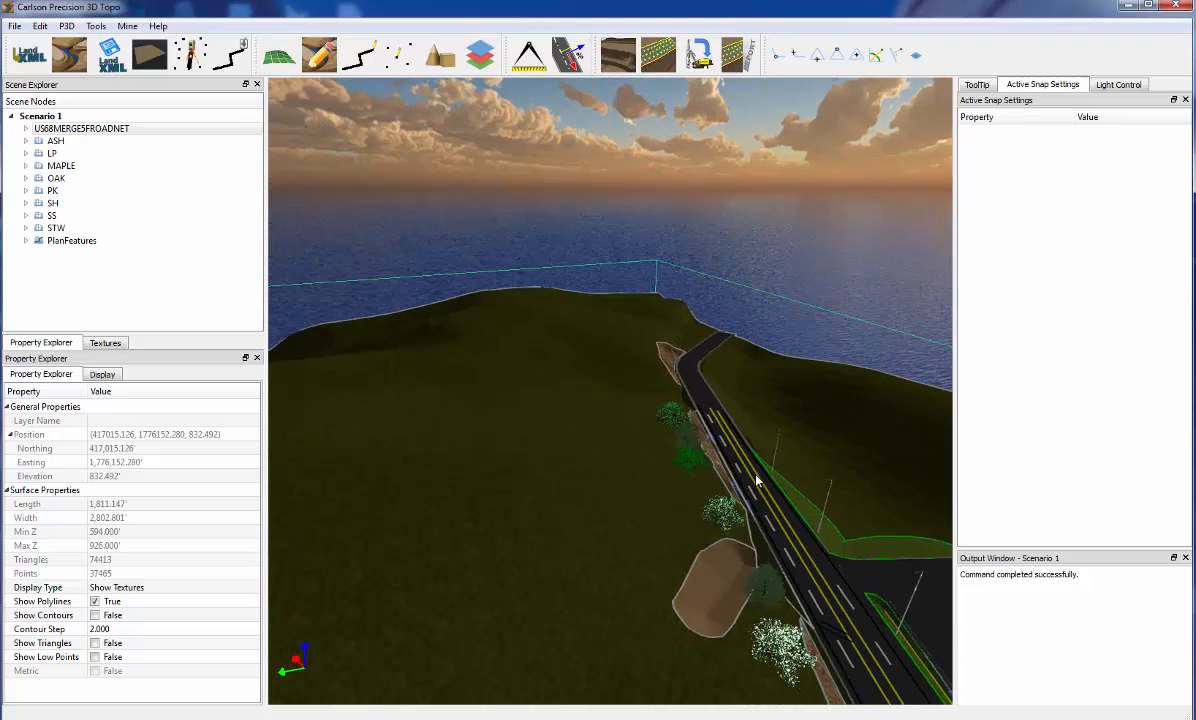
{"action": "middle_click_drag", "start_coordinate": [800, 602], "coordinate": [735, 500]}
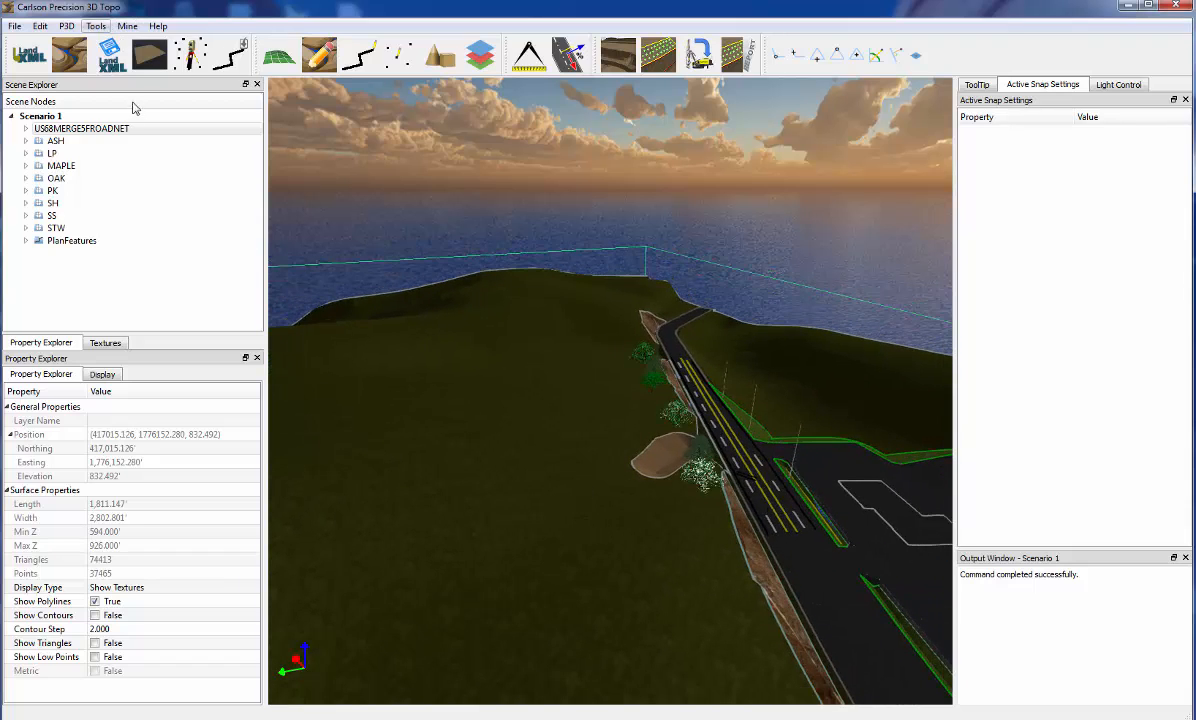
Run the hole repair on the US68MERGE5FROADNET surface
{"action": "right_click", "coordinate": [544, 426]}
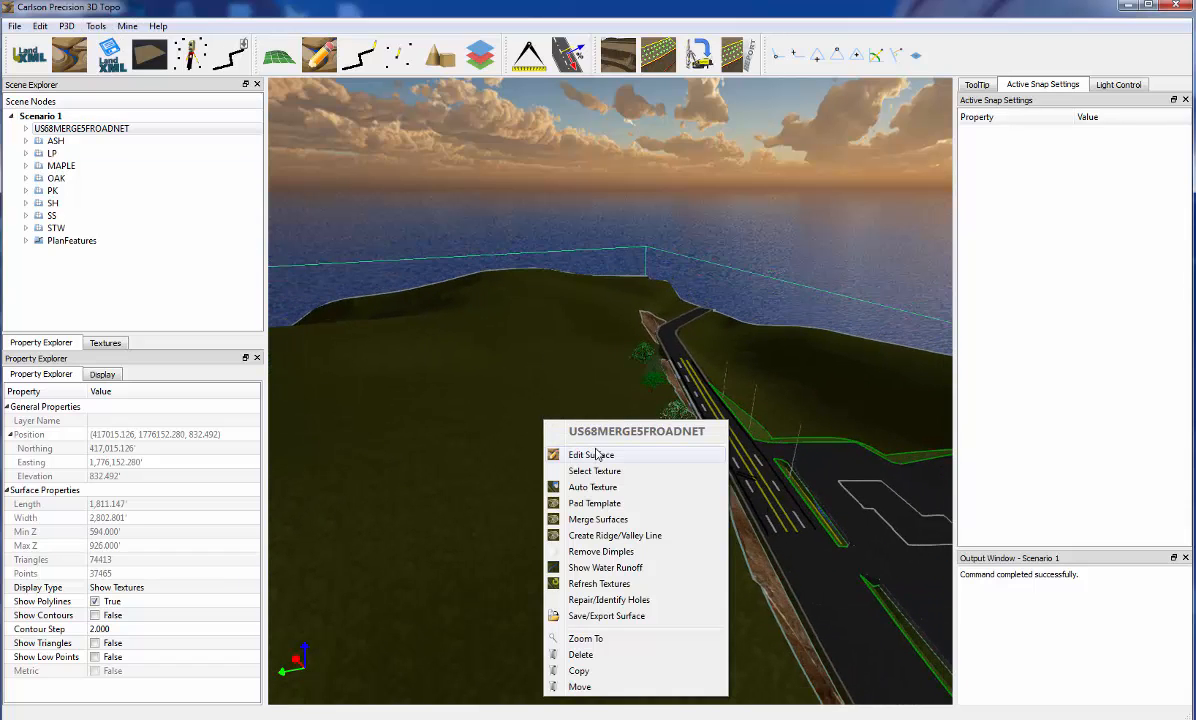
{"action": "left_click", "coordinate": [604, 600]}
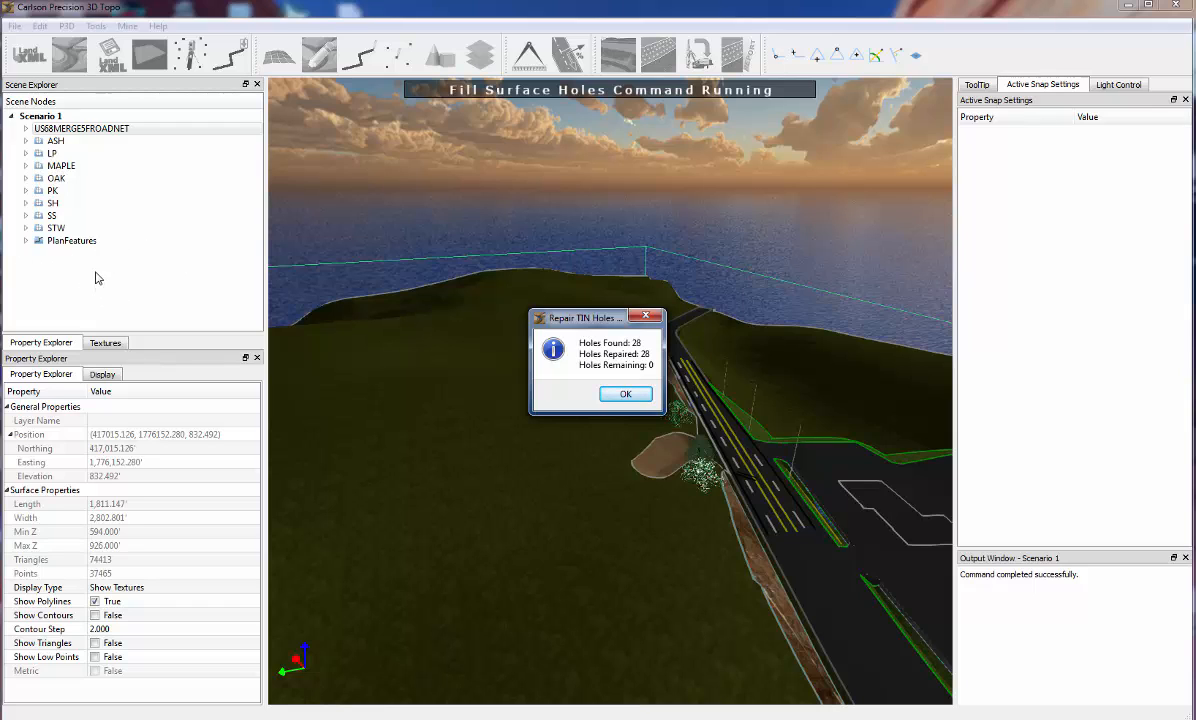
{"action": "left_click", "coordinate": [626, 395]}
Inspect the repaired surface along the rocky roadside and around the grass medians
{"action": "scroll", "coordinate": [659, 415], "scroll_direction": "up", "scroll_amount": 5}
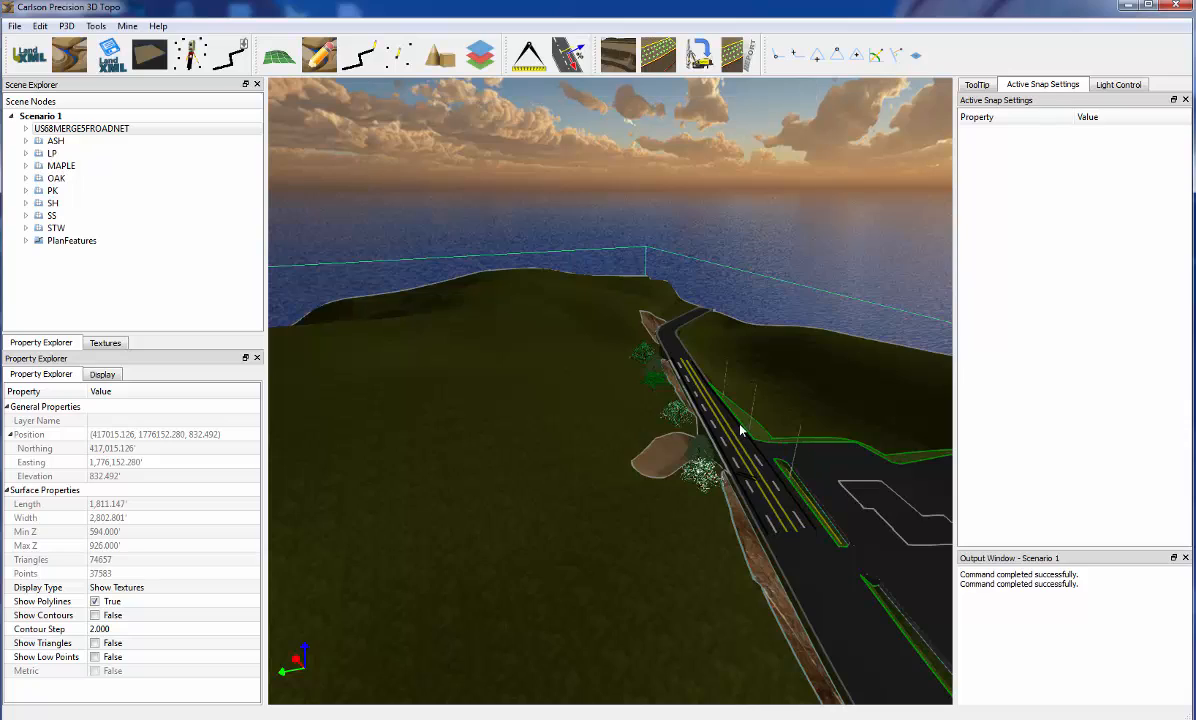
{"action": "middle_click_drag", "start_coordinate": [915, 611], "coordinate": [852, 524]}
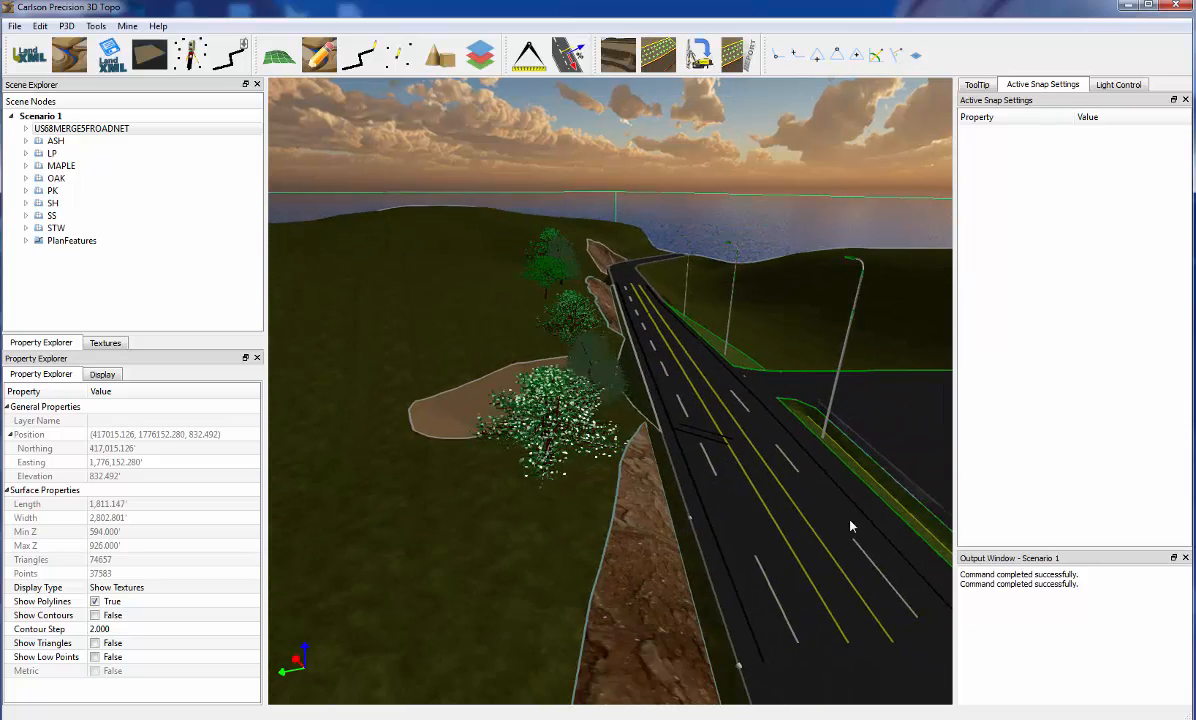
{"action": "left_click_drag", "start_coordinate": [852, 524], "coordinate": [884, 511]}
{"action": "middle_click_drag", "start_coordinate": [708, 411], "coordinate": [727, 440]}
{"action": "scroll", "coordinate": [661, 362], "scroll_direction": "up", "scroll_amount": 5}
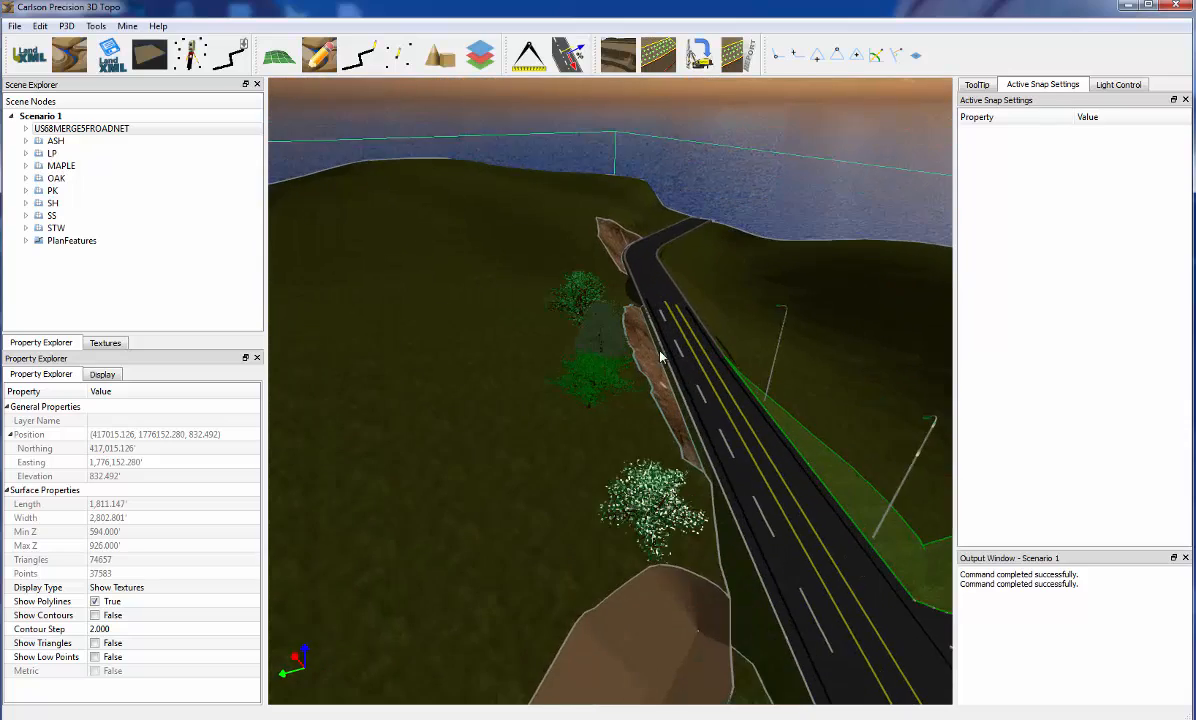
{"action": "left_click_drag", "start_coordinate": [657, 401], "coordinate": [1095, 460]}
{"action": "left_click_drag", "start_coordinate": [435, 443], "coordinate": [615, 495]}
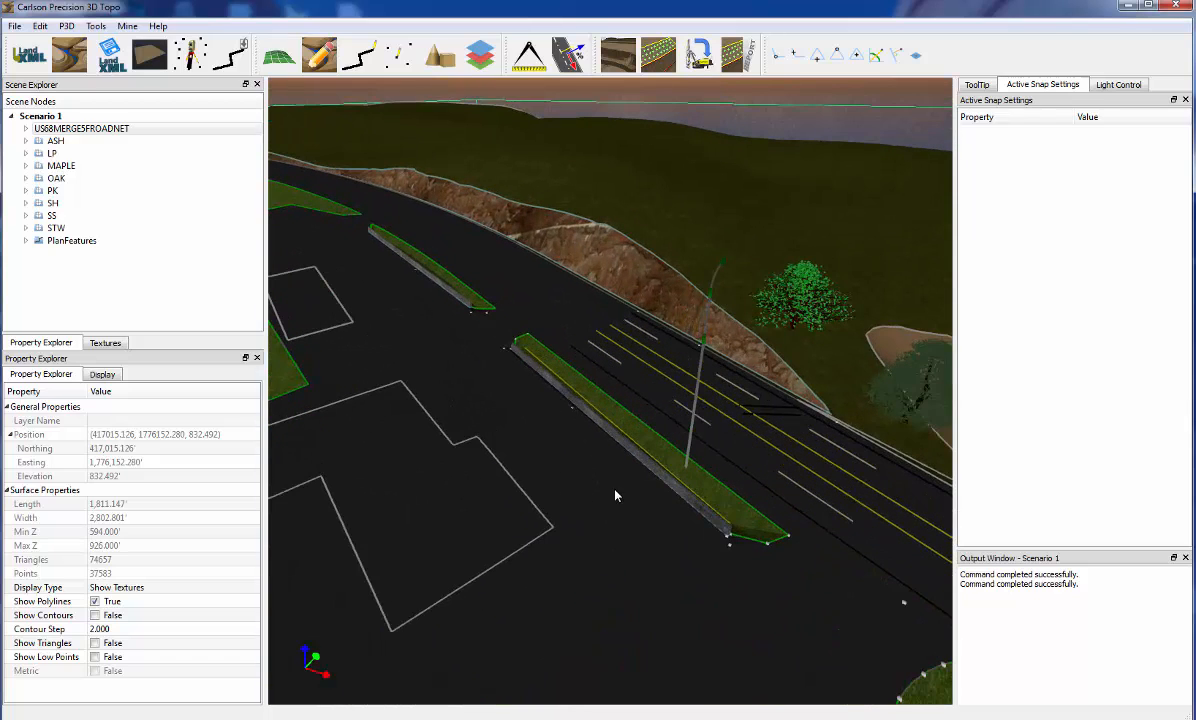
Copy light pole LP127 to two more spots on the same grass median, one midway and one at the far end
{"action": "right_click", "coordinate": [689, 447]}
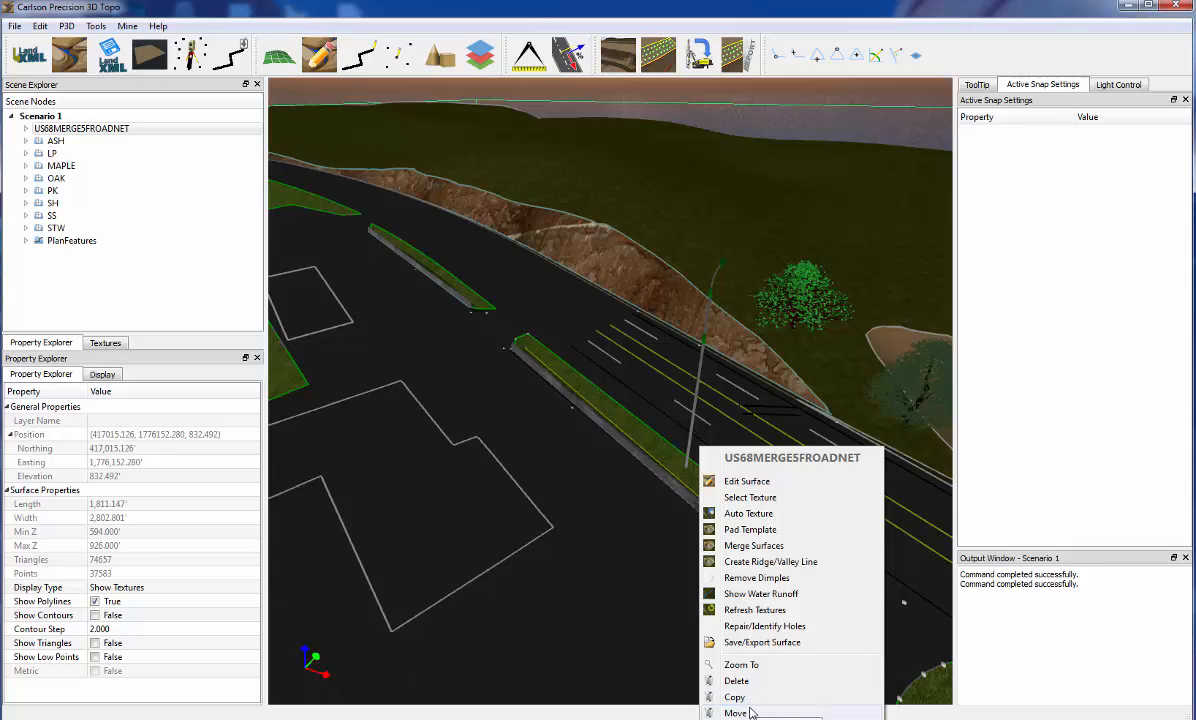
{"action": "left_click", "coordinate": [629, 558]}
{"action": "left_click_drag", "start_coordinate": [631, 549], "coordinate": [678, 436]}
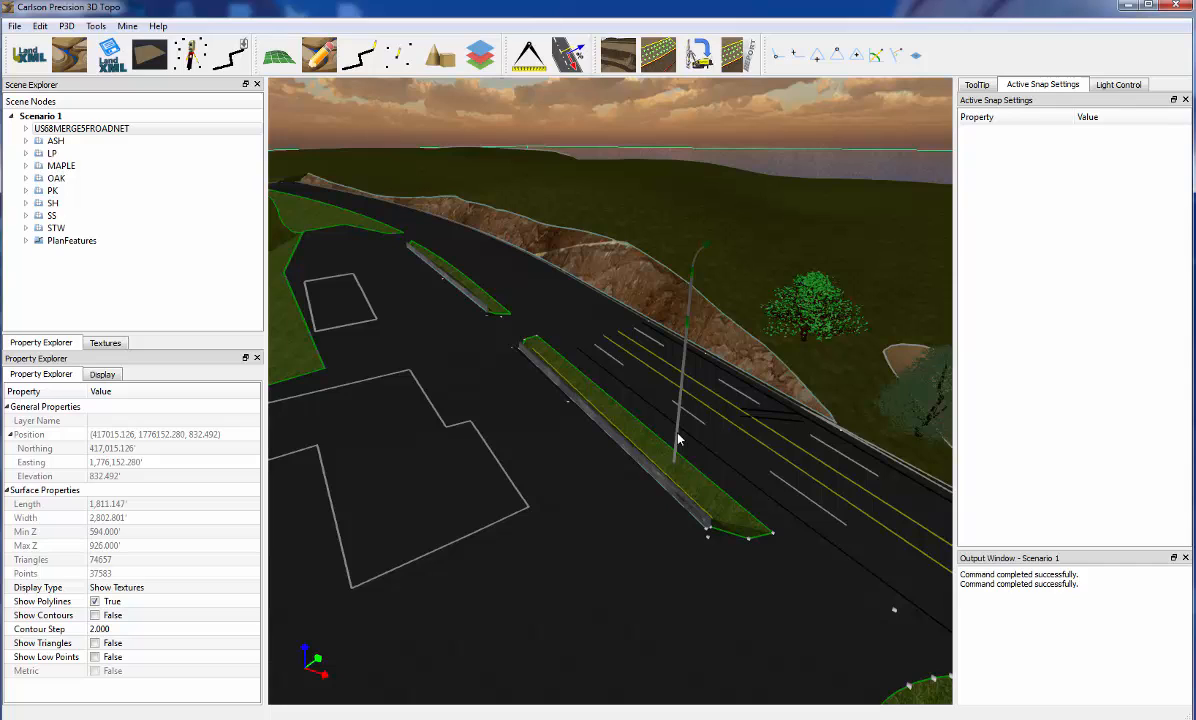
{"action": "left_click", "coordinate": [678, 436]}
{"action": "right_click", "coordinate": [678, 436]}
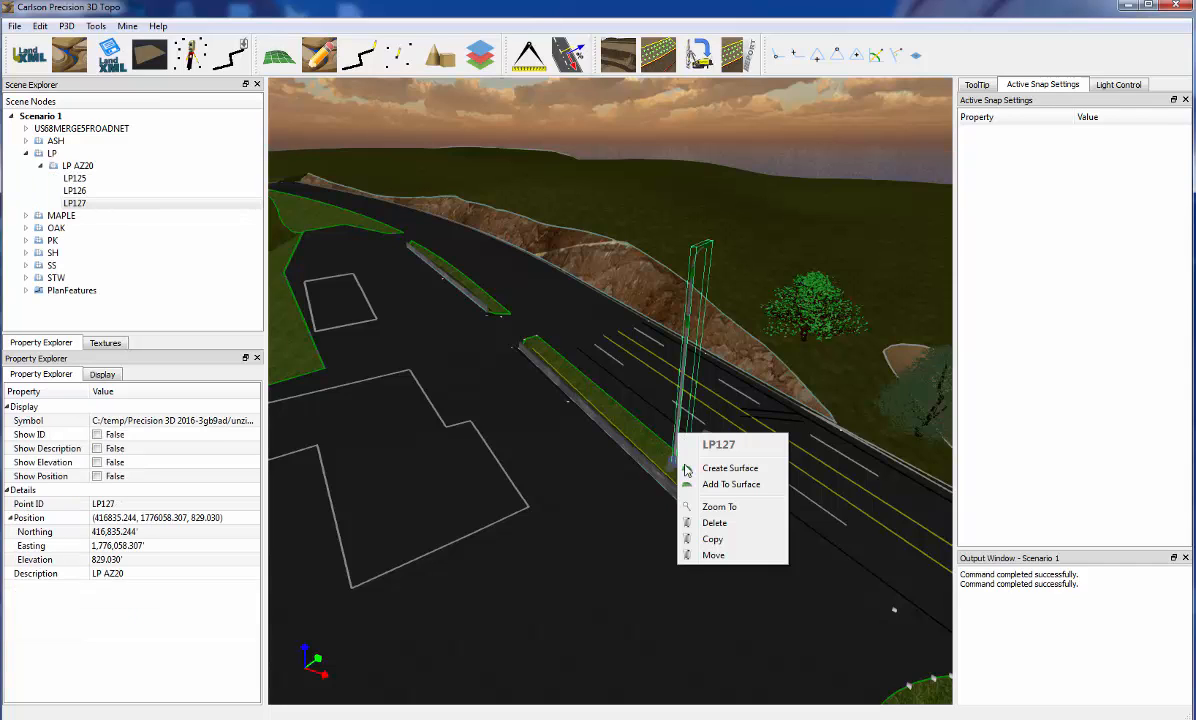
{"action": "left_click", "coordinate": [726, 543]}
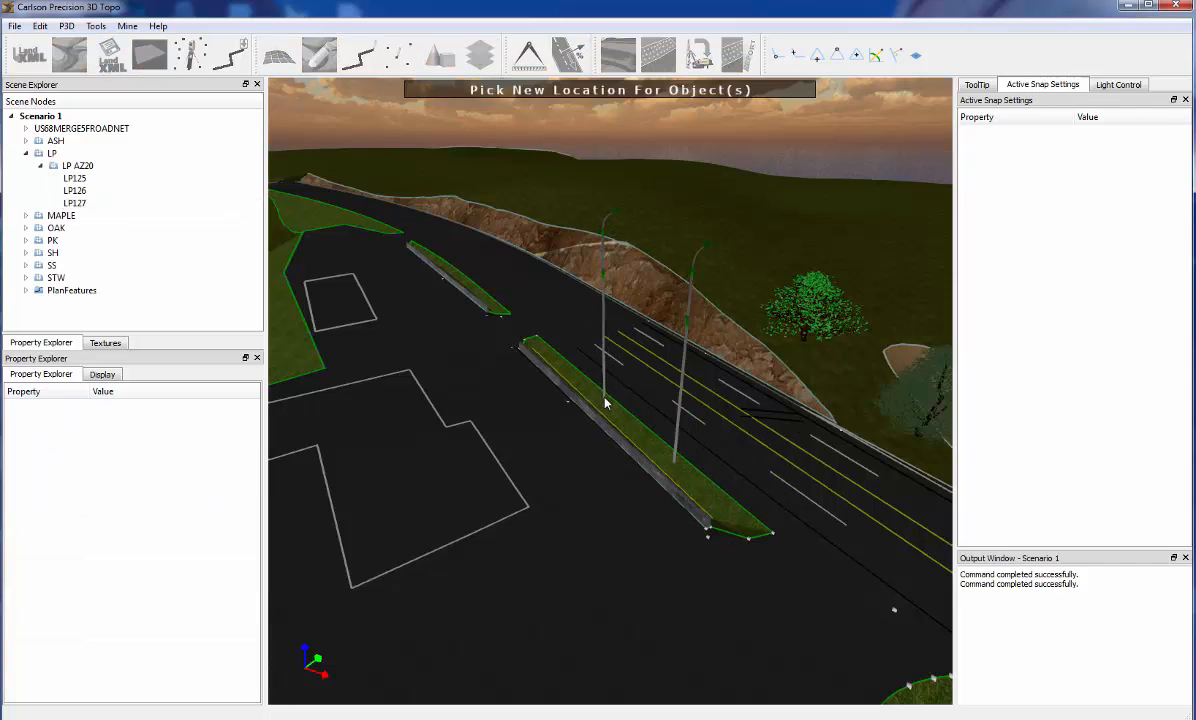
{"action": "left_click", "coordinate": [607, 401]}
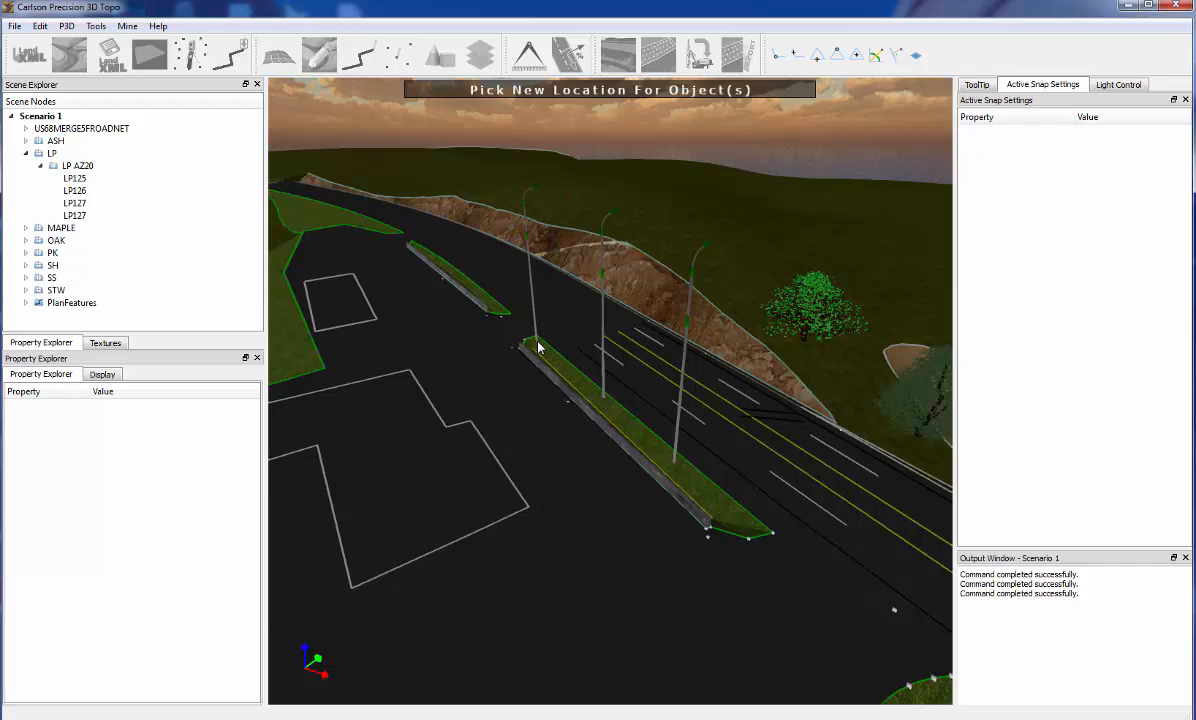
{"action": "left_click", "coordinate": [537, 346]}
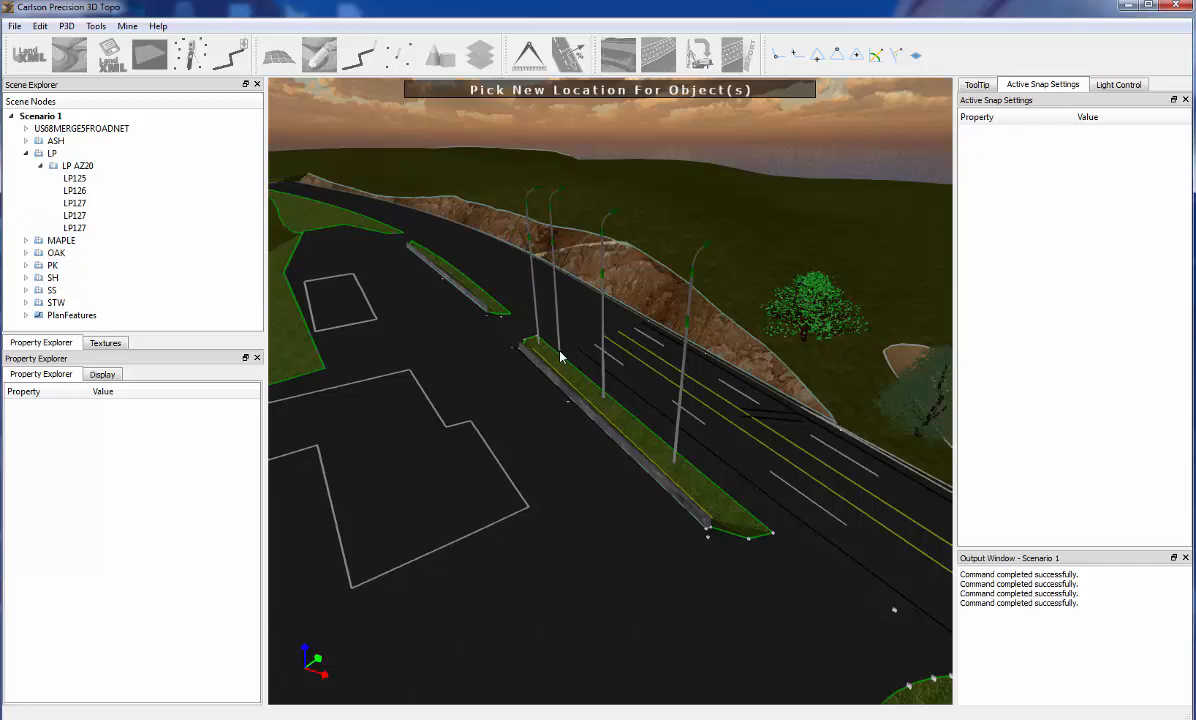
{"action": "left_click", "coordinate": [561, 357]}
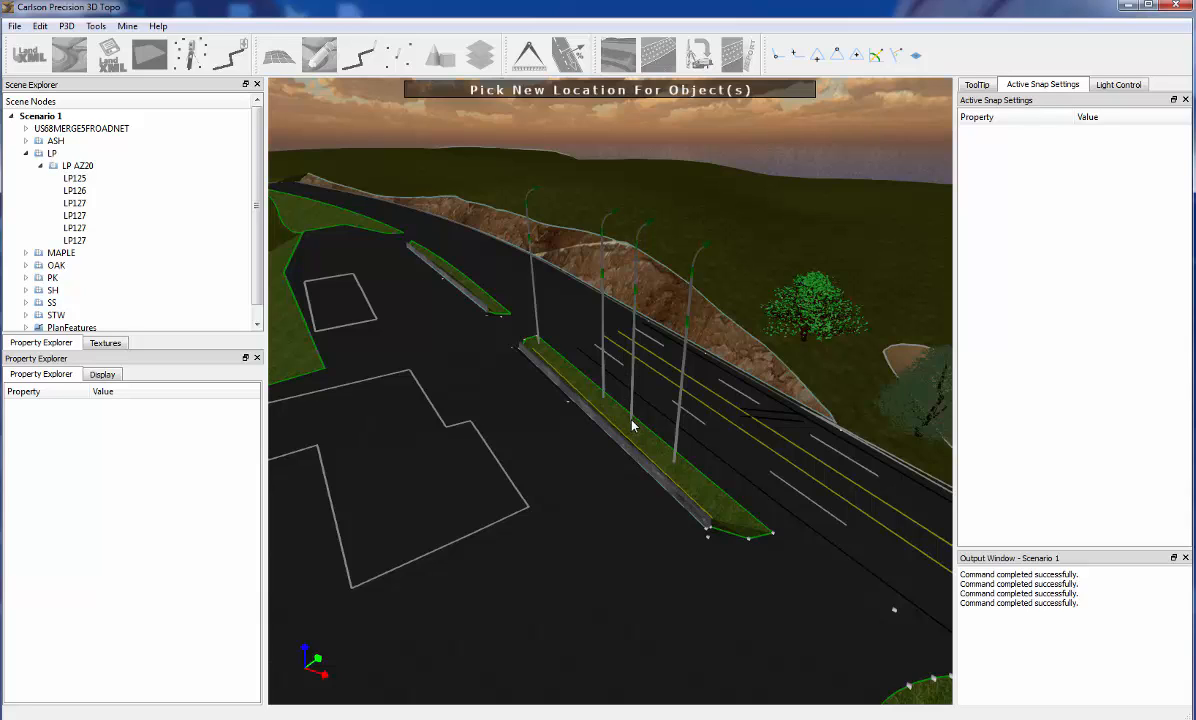
{"action": "key", "text": "Escape"}
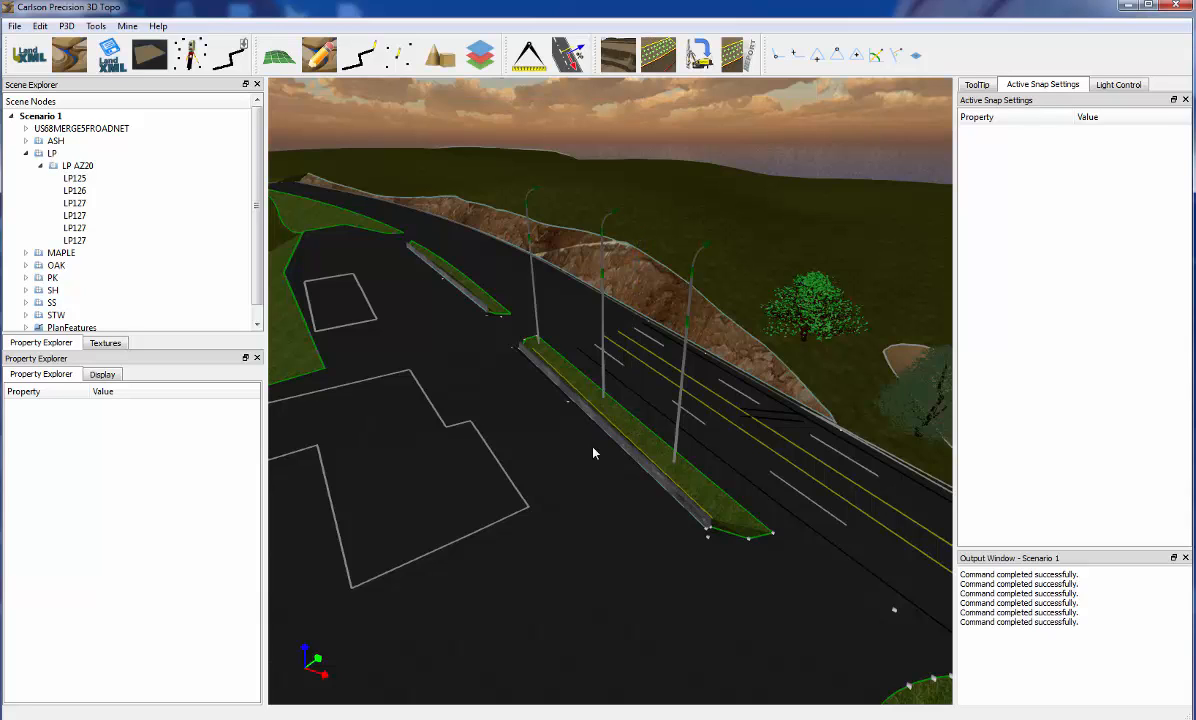
{"action": "middle_click_drag", "start_coordinate": [520, 413], "coordinate": [498, 398]}
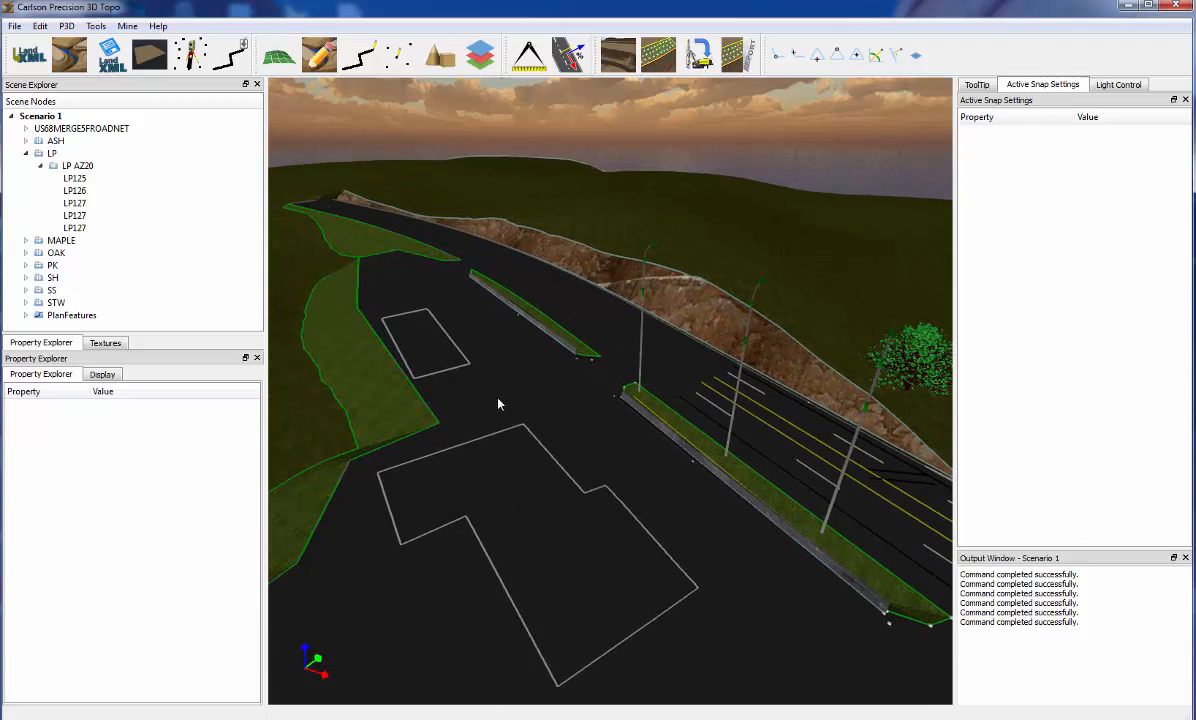
{"action": "left_click", "coordinate": [447, 375]}
{"action": "right_click", "coordinate": [447, 371]}
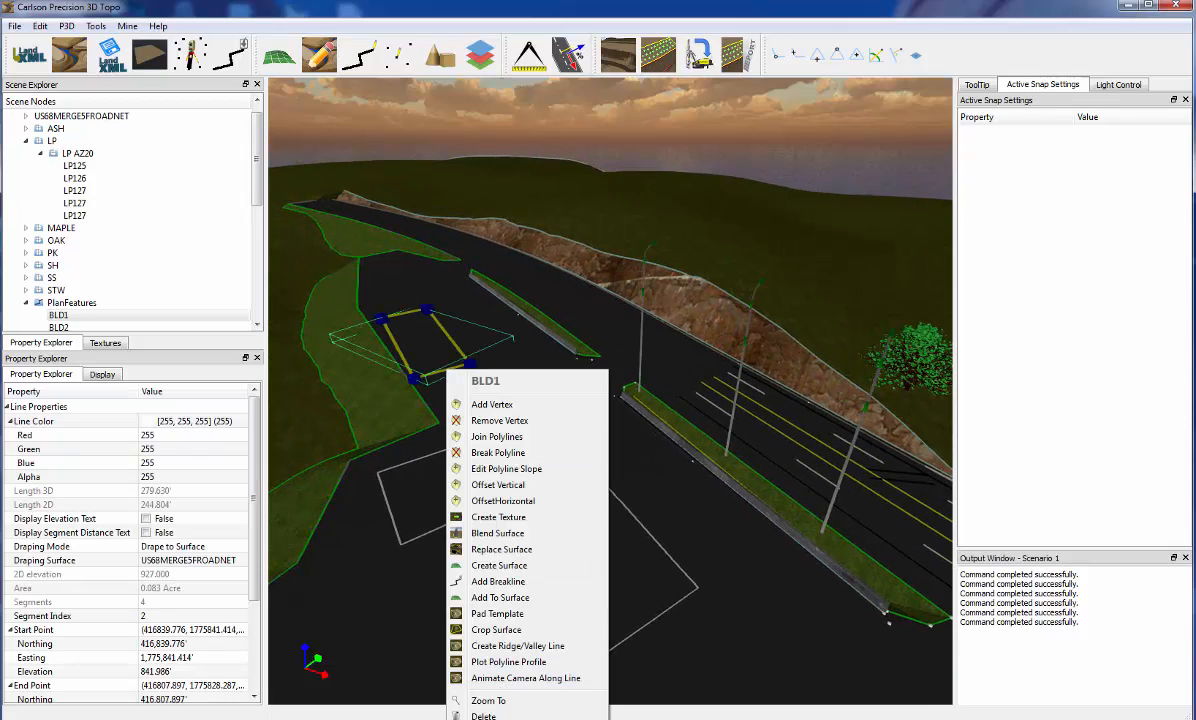
{"action": "left_click", "coordinate": [490, 718]}
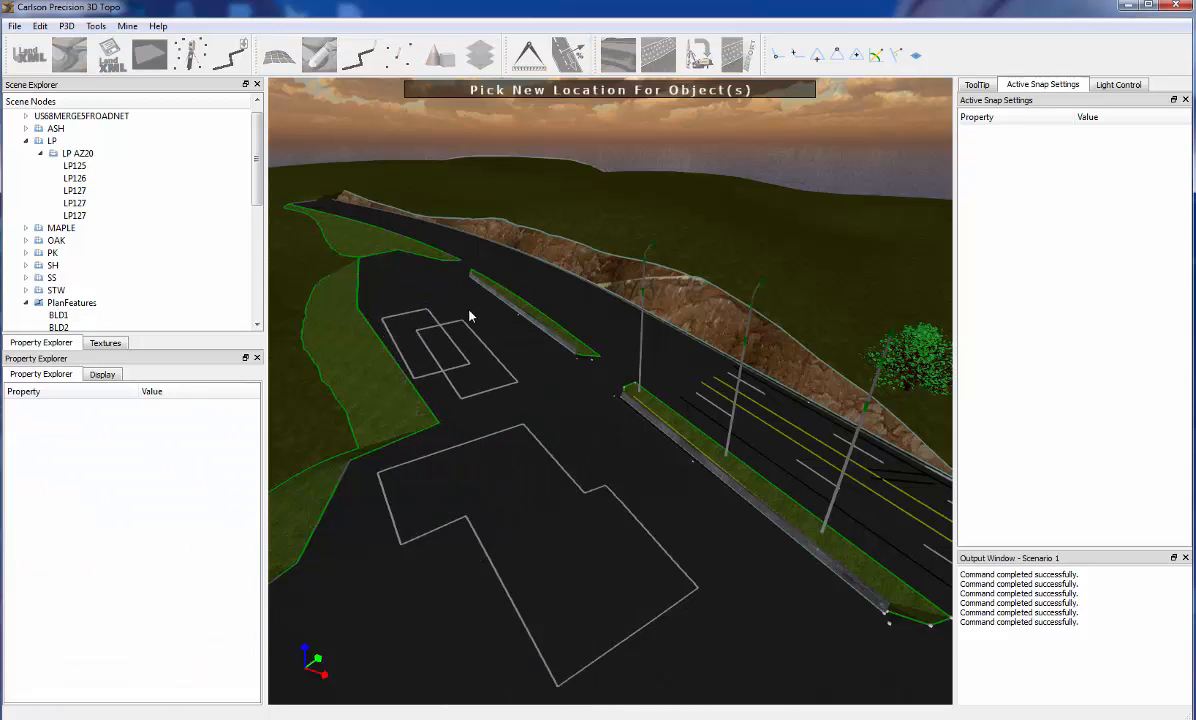
{"action": "key", "text": "Escape"}
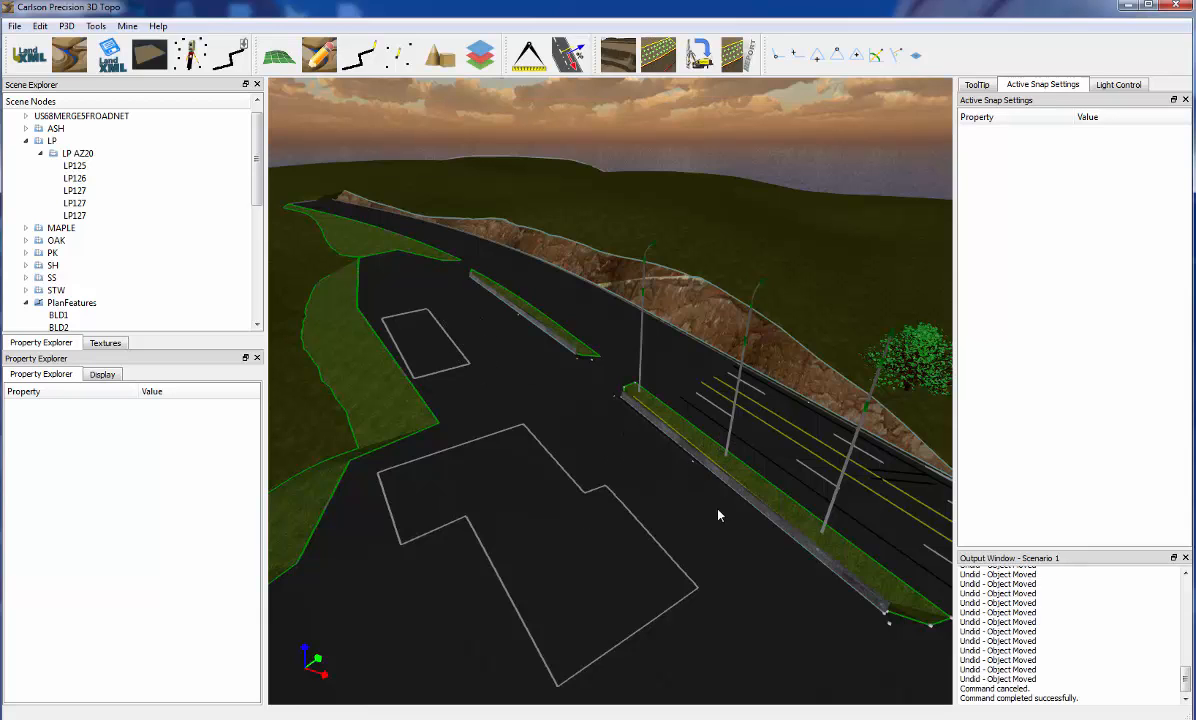
Move the middle light pole to the near end of the neighbouring grass median, using another pole's base as base point
{"action": "right_click", "coordinate": [738, 445]}
{"action": "left_click", "coordinate": [764, 566]}
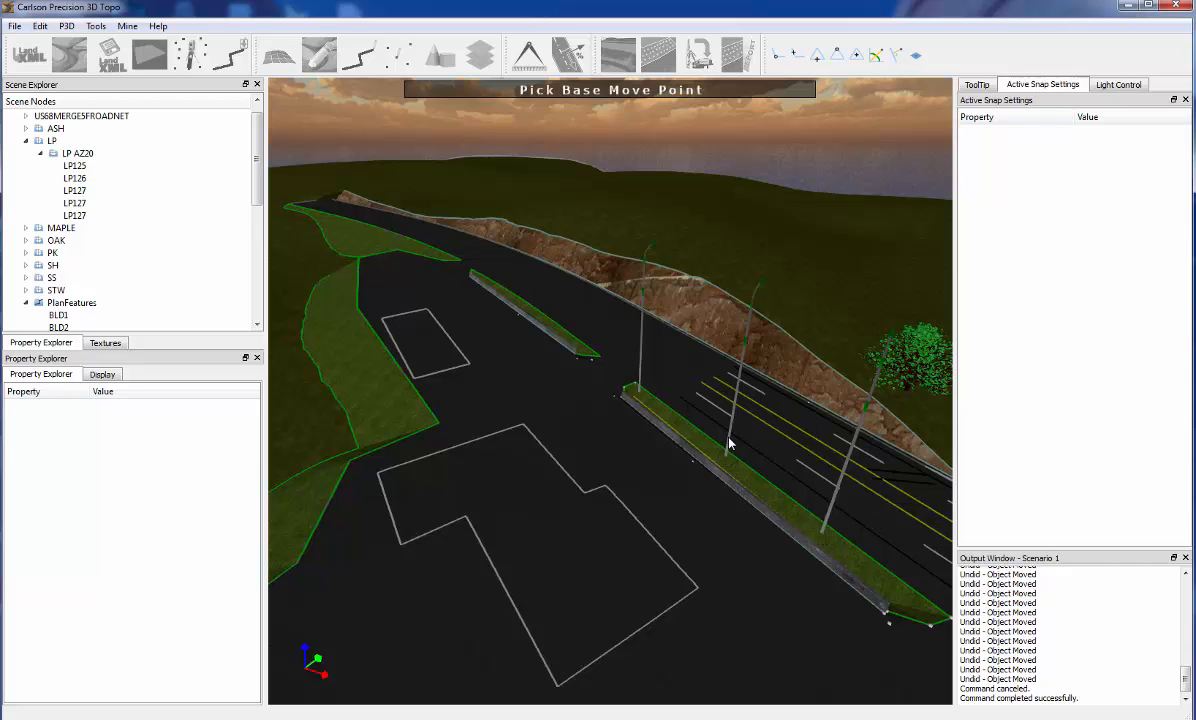
{"action": "left_click", "coordinate": [823, 537]}
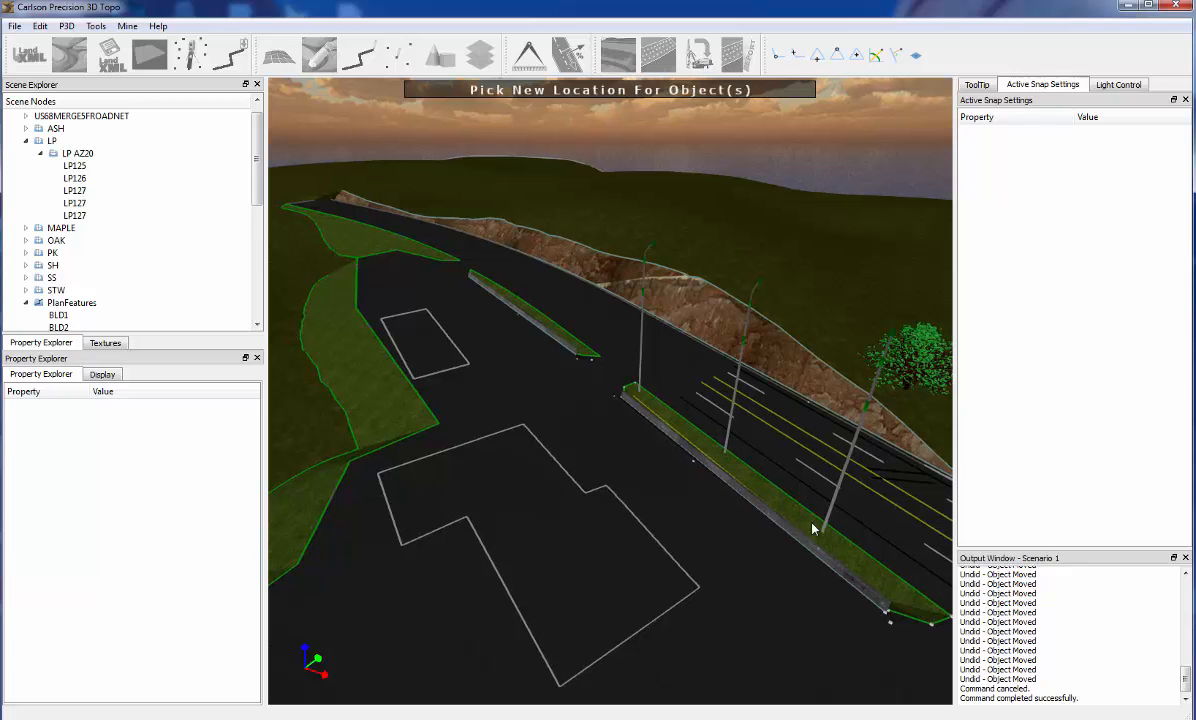
{"action": "left_click", "coordinate": [640, 396]}
Start a horizontal offset of the rectangular building outline BLD1 beside the grass strip with an offset of 10'
{"action": "middle_click_drag", "start_coordinate": [606, 440], "coordinate": [816, 424]}
{"action": "middle_click_drag", "start_coordinate": [729, 489], "coordinate": [643, 475]}
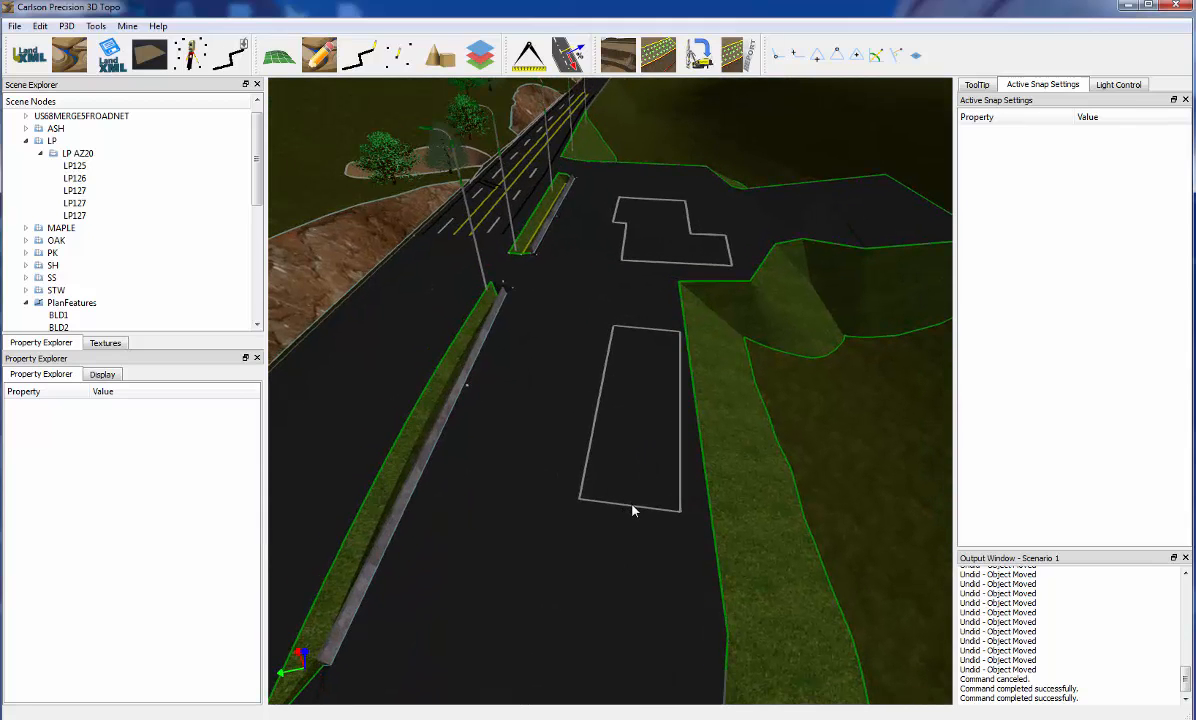
{"action": "right_click", "coordinate": [632, 510]}
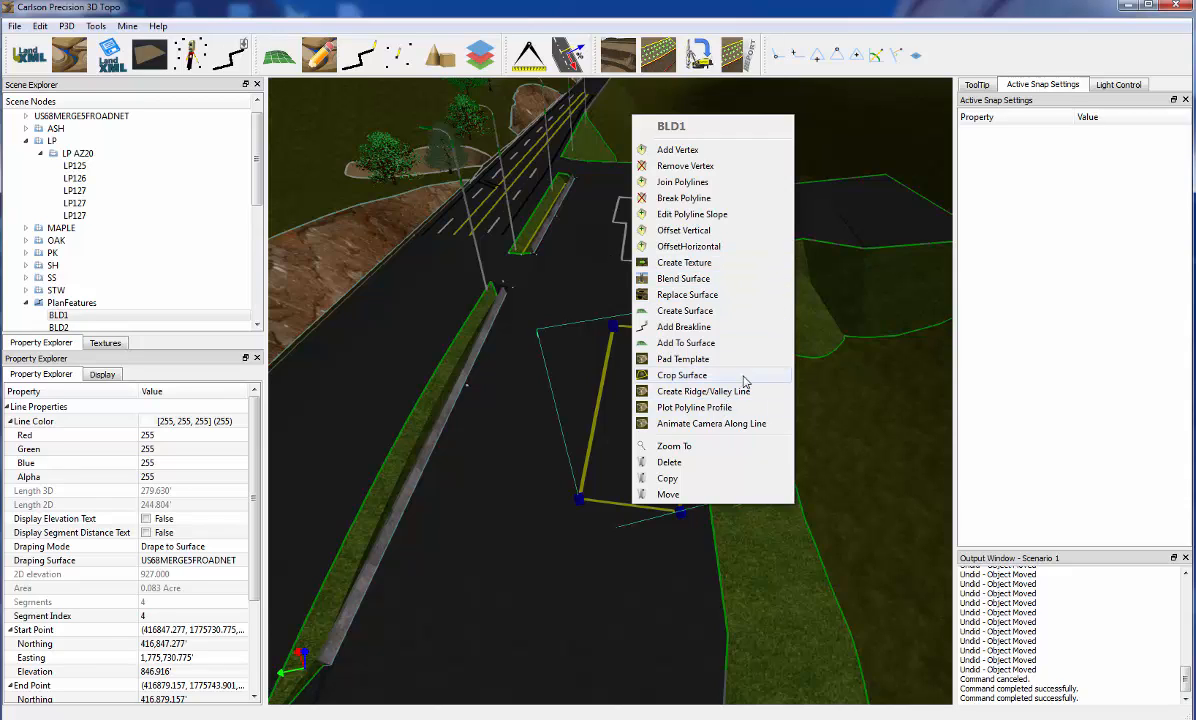
{"action": "left_click", "coordinate": [678, 250]}
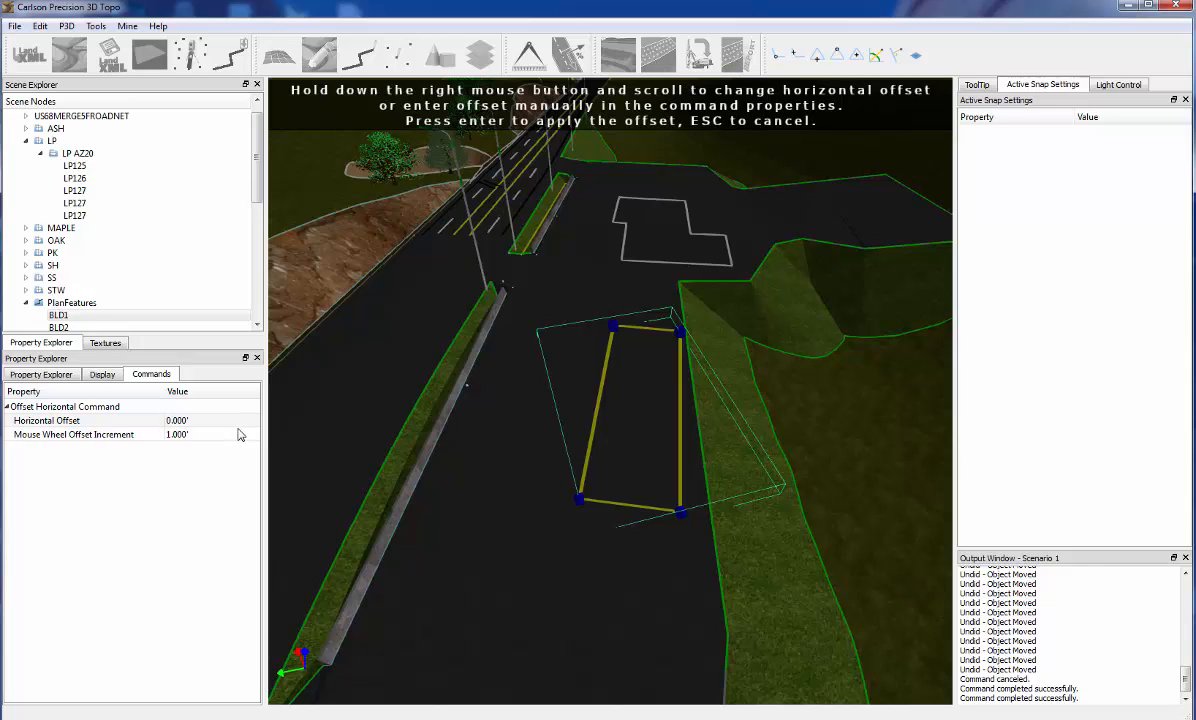
{"action": "left_click", "coordinate": [209, 421]}
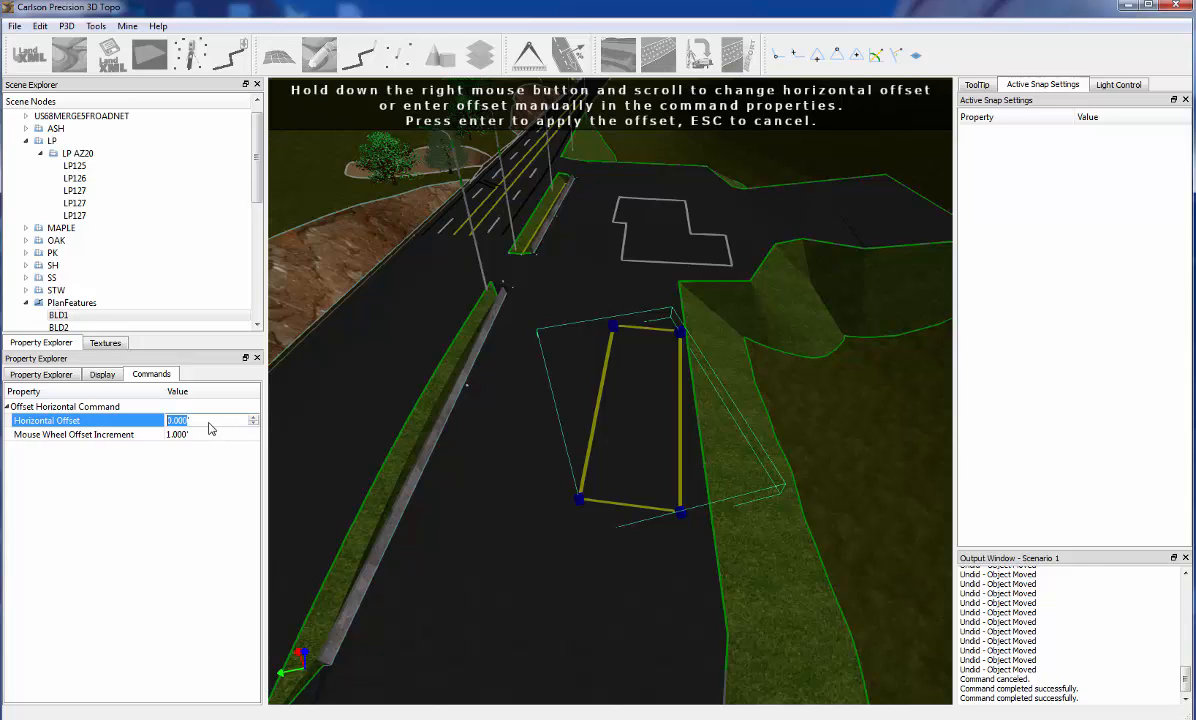
{"action": "type", "text": "10"}
{"action": "key", "text": "Return"}
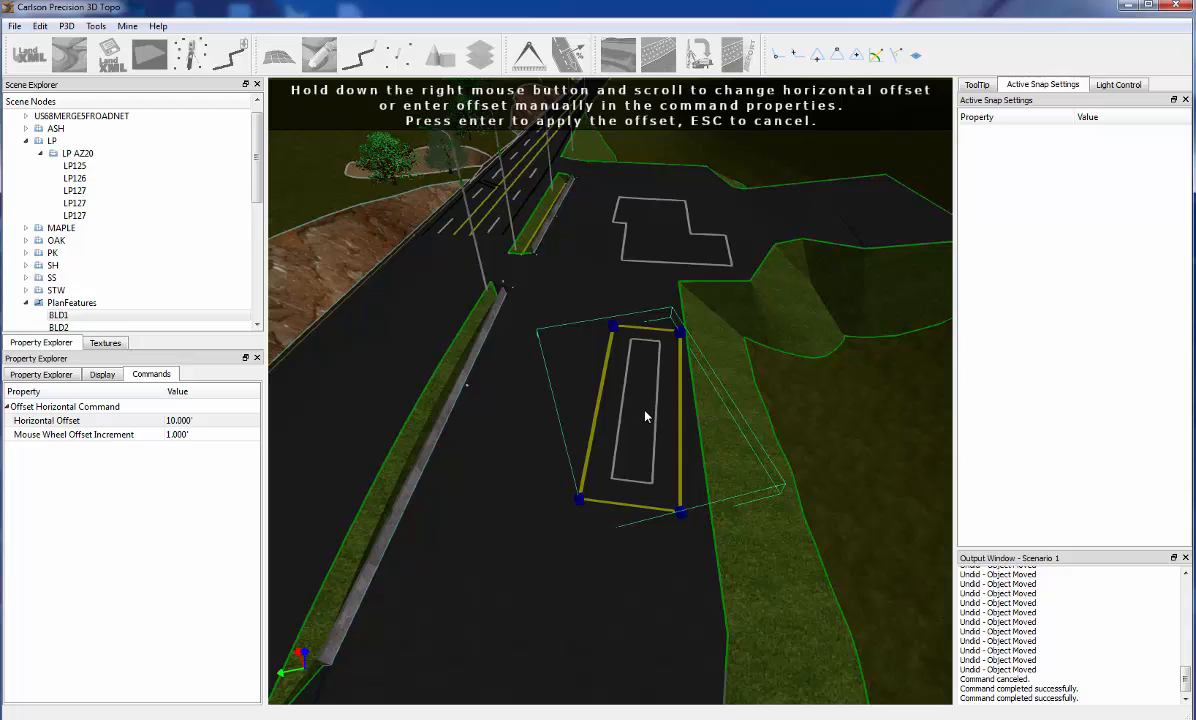
Adjust the horizontal offset in 1' increments to 9' and apply it to BLD1
{"action": "scroll", "coordinate": [645, 416], "scroll_direction": "down", "scroll_amount": 2}
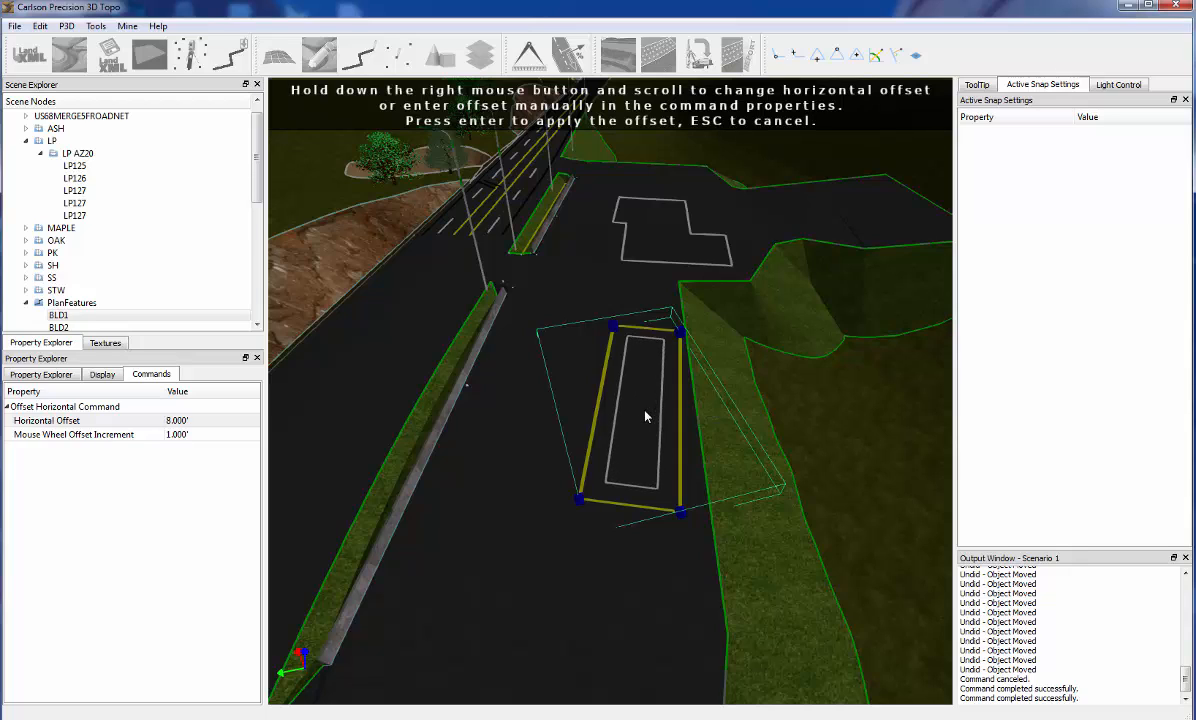
{"action": "scroll", "coordinate": [645, 416], "scroll_direction": "up", "scroll_amount": 2}
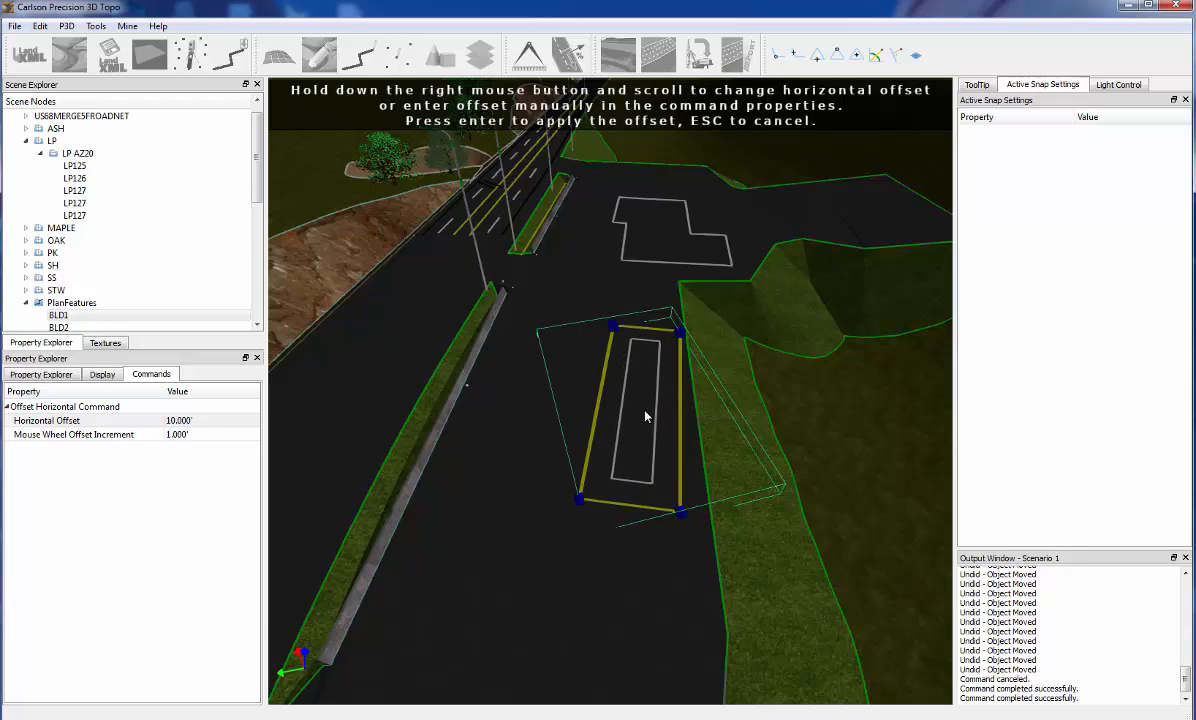
{"action": "scroll", "coordinate": [645, 416], "scroll_direction": "down", "scroll_amount": 1}
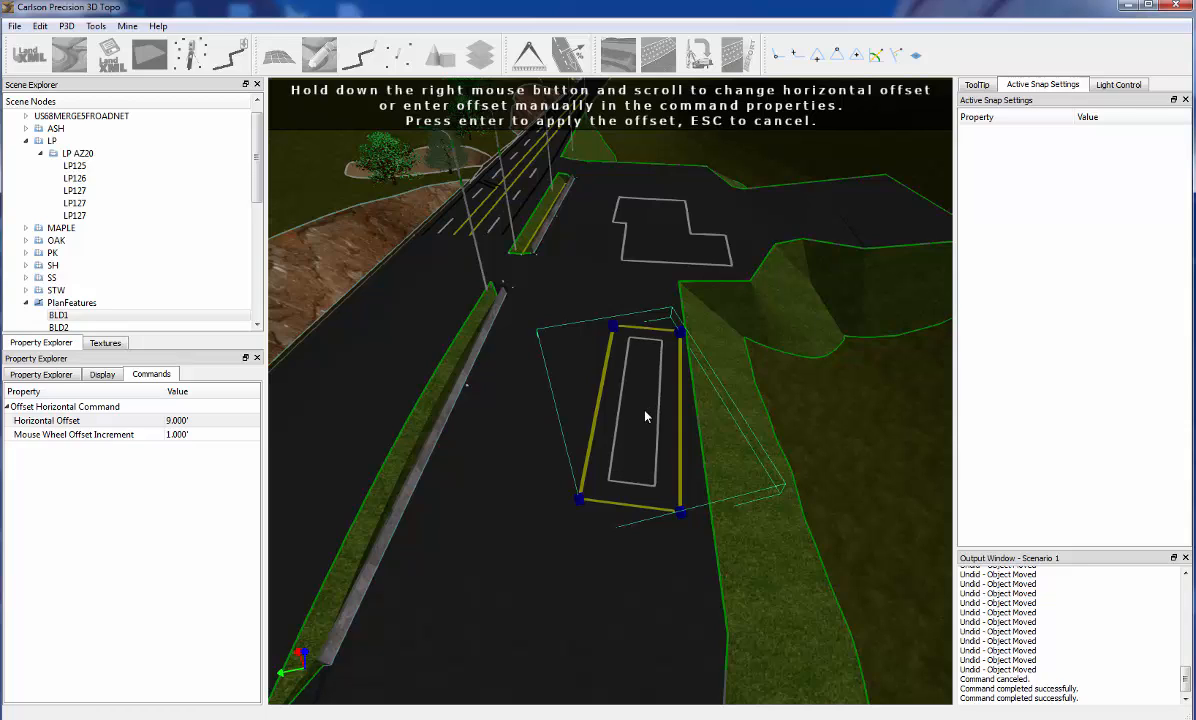
{"action": "key", "text": "Return"}
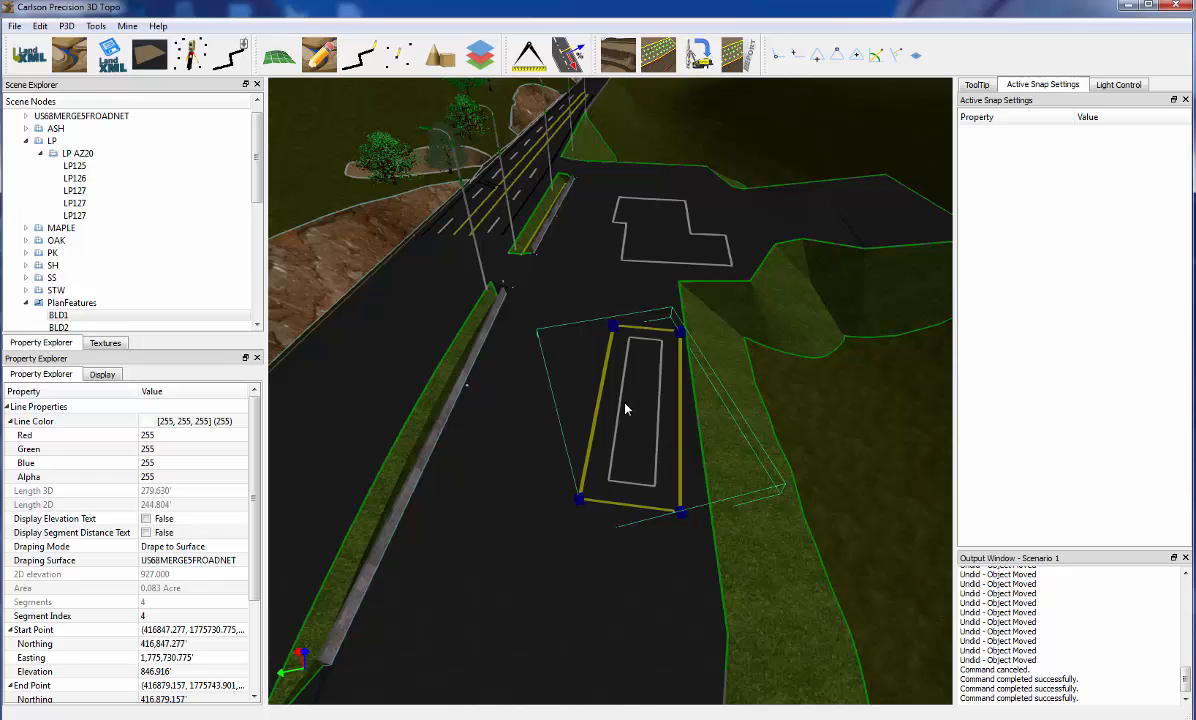
Create a copy of the inner rectangular outline raised by a vertical offset of 18'
{"action": "middle_click_drag", "start_coordinate": [640, 413], "coordinate": [649, 413]}
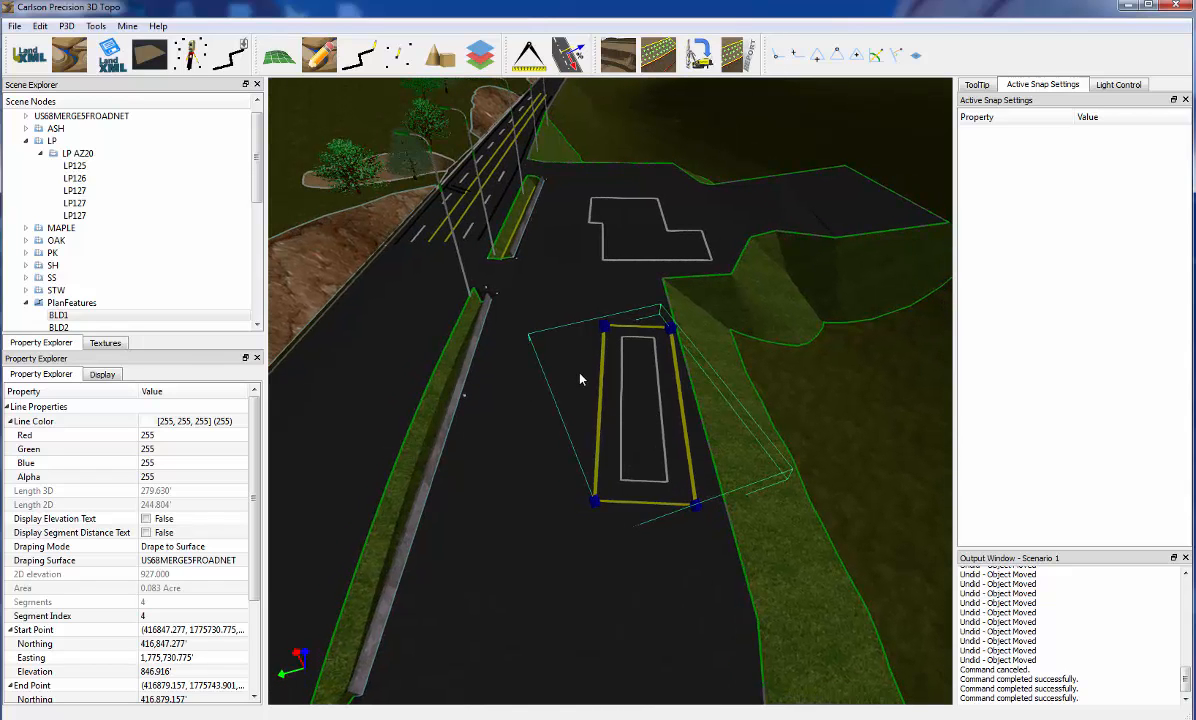
{"action": "left_click", "coordinate": [622, 390]}
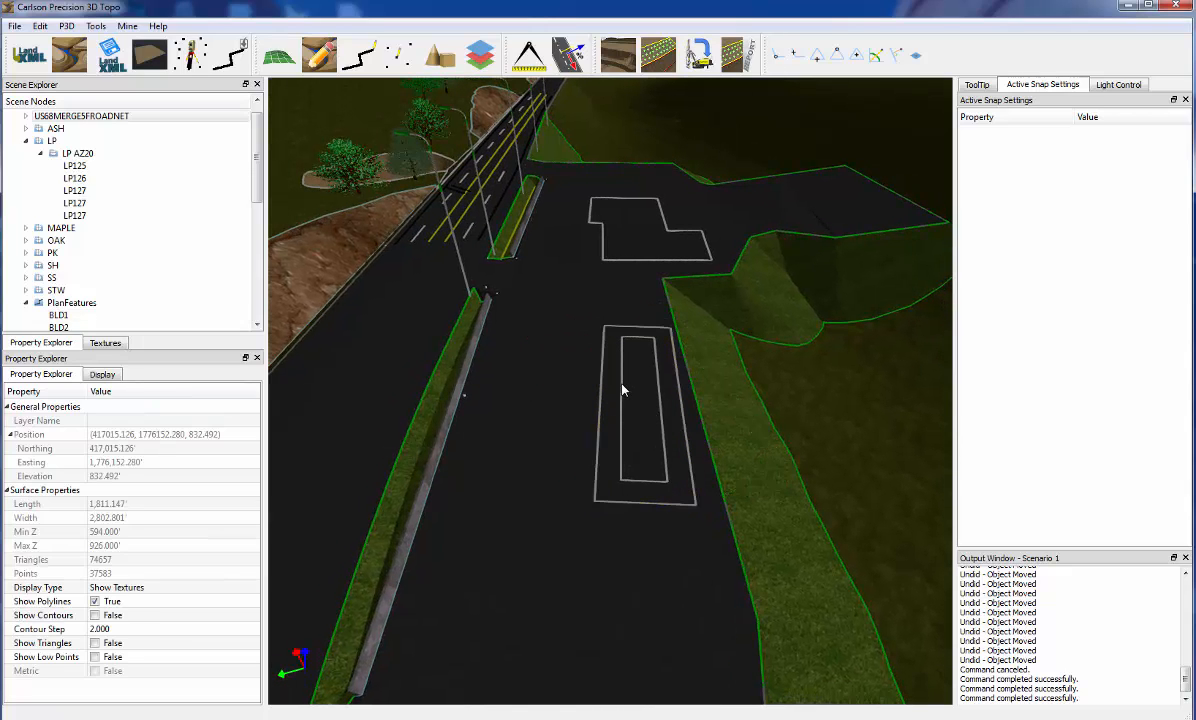
{"action": "left_click", "coordinate": [650, 482]}
{"action": "middle_click_drag", "start_coordinate": [650, 482], "coordinate": [652, 435]}
{"action": "scroll", "coordinate": [648, 441], "scroll_direction": "up", "scroll_amount": 4}
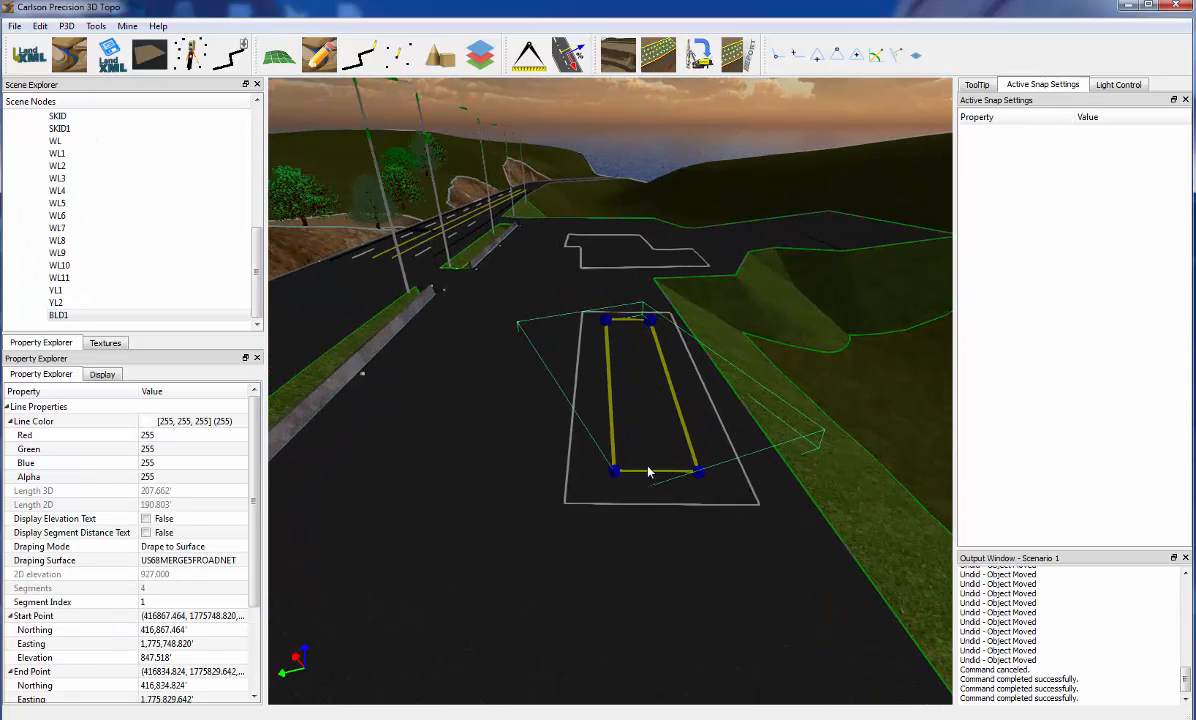
{"action": "right_click", "coordinate": [648, 477]}
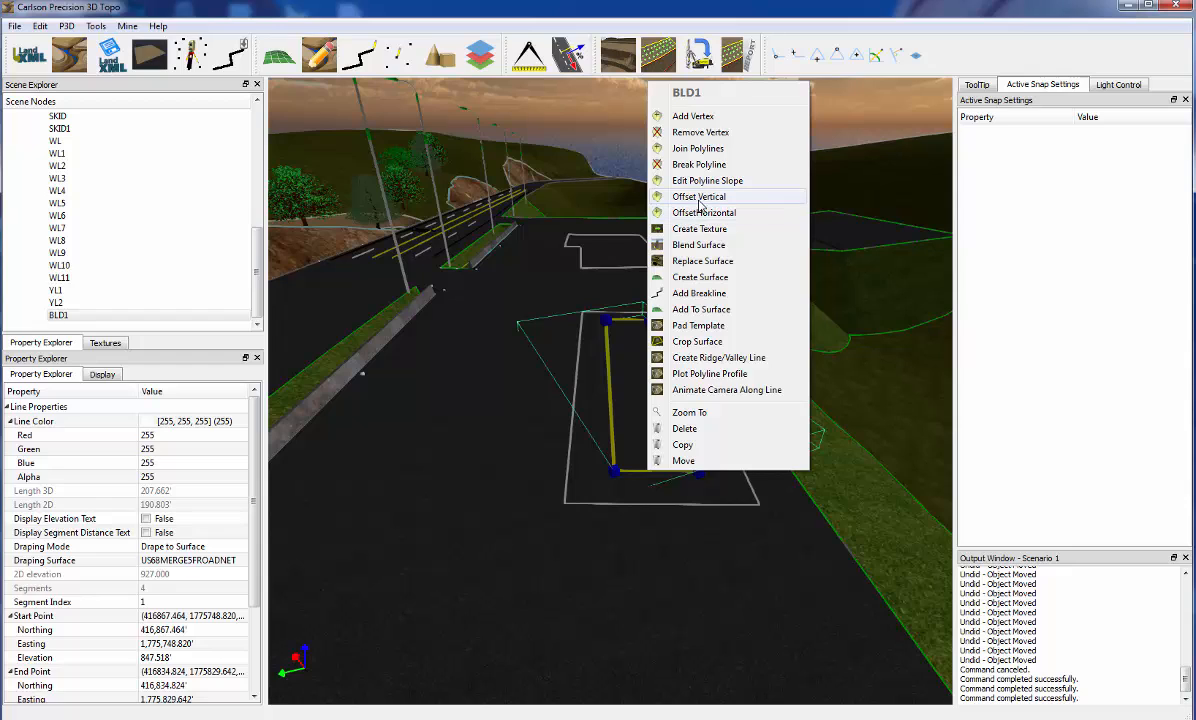
{"action": "left_click", "coordinate": [699, 205]}
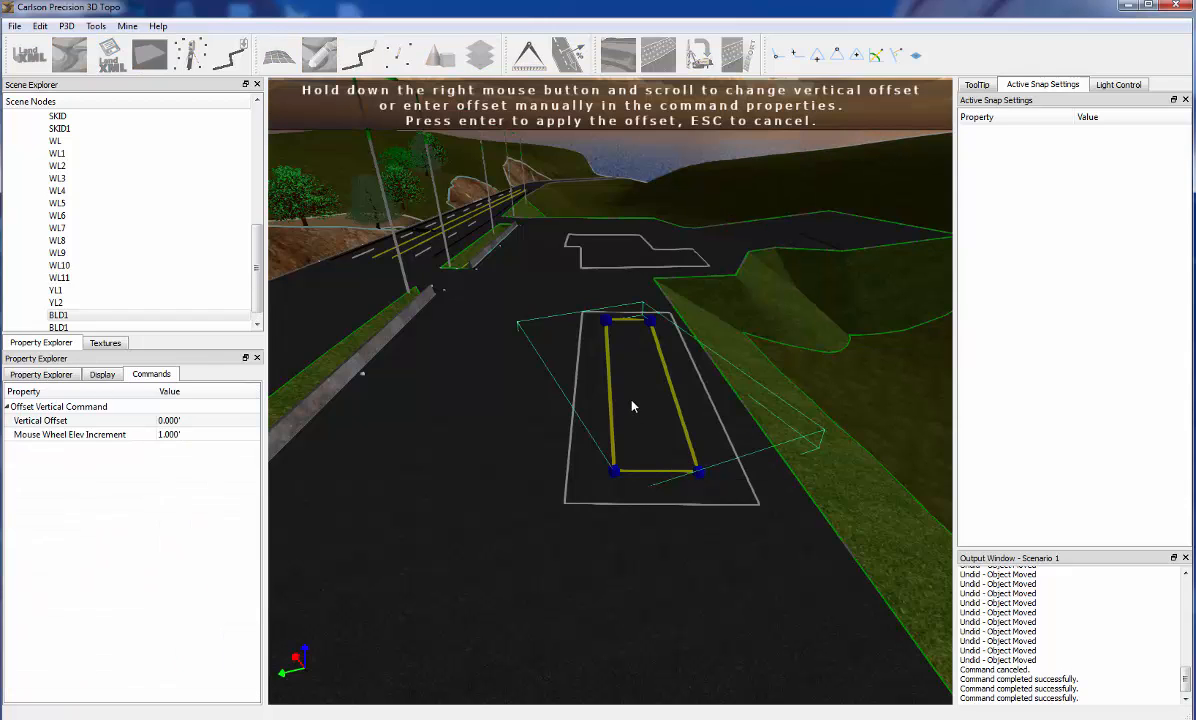
{"action": "scroll", "coordinate": [632, 405], "scroll_direction": "up", "scroll_amount": 13}
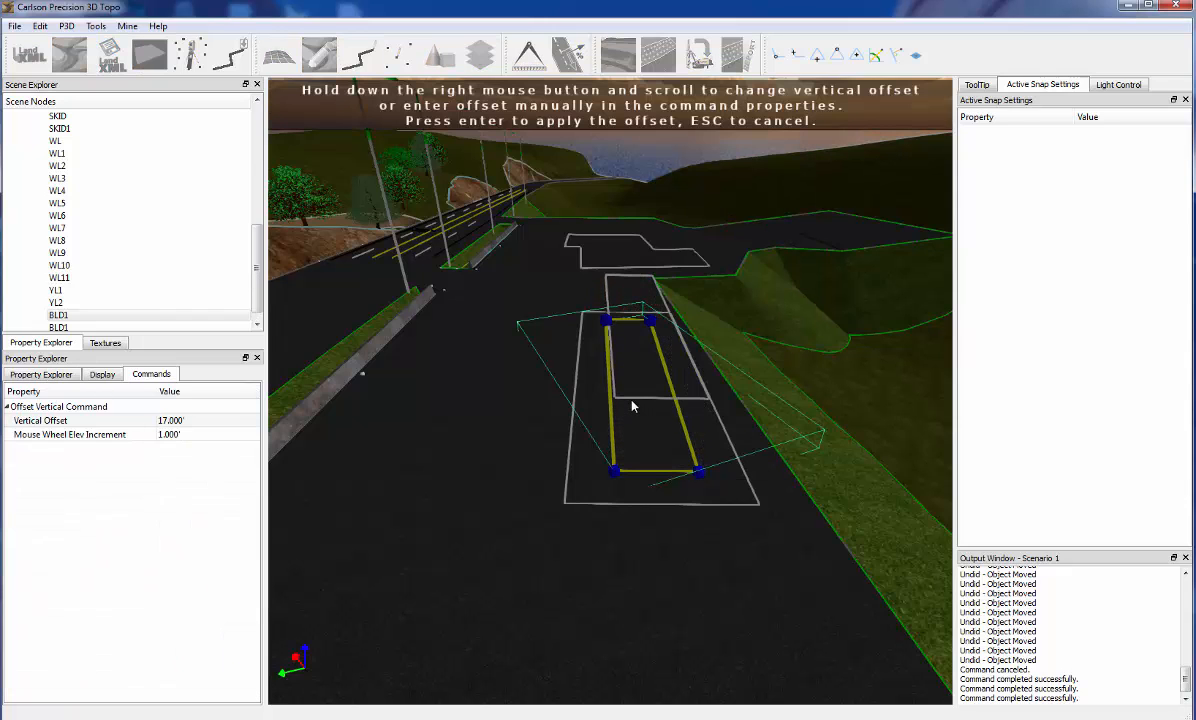
{"action": "scroll", "coordinate": [632, 405], "scroll_direction": "up", "scroll_amount": 1}
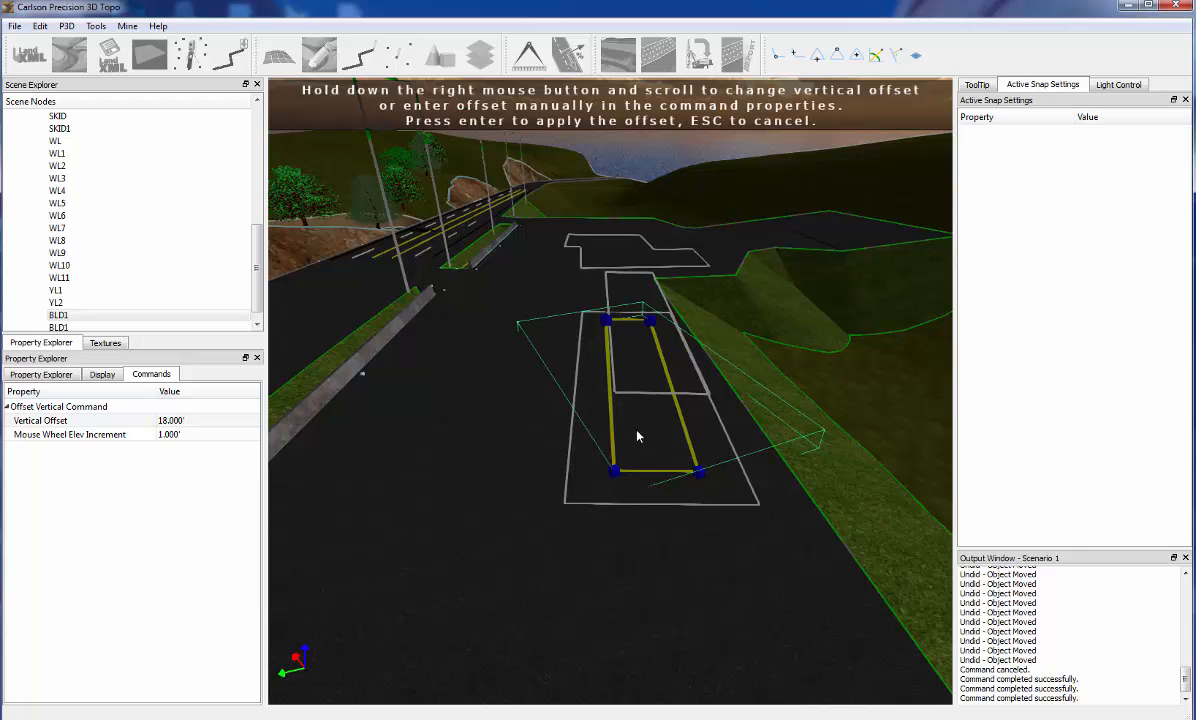
{"action": "key", "text": "Return"}
Delete the original ground-level inner outline, keeping the raised copy and the outer building outline
{"action": "middle_click_drag", "start_coordinate": [661, 436], "coordinate": [716, 495]}
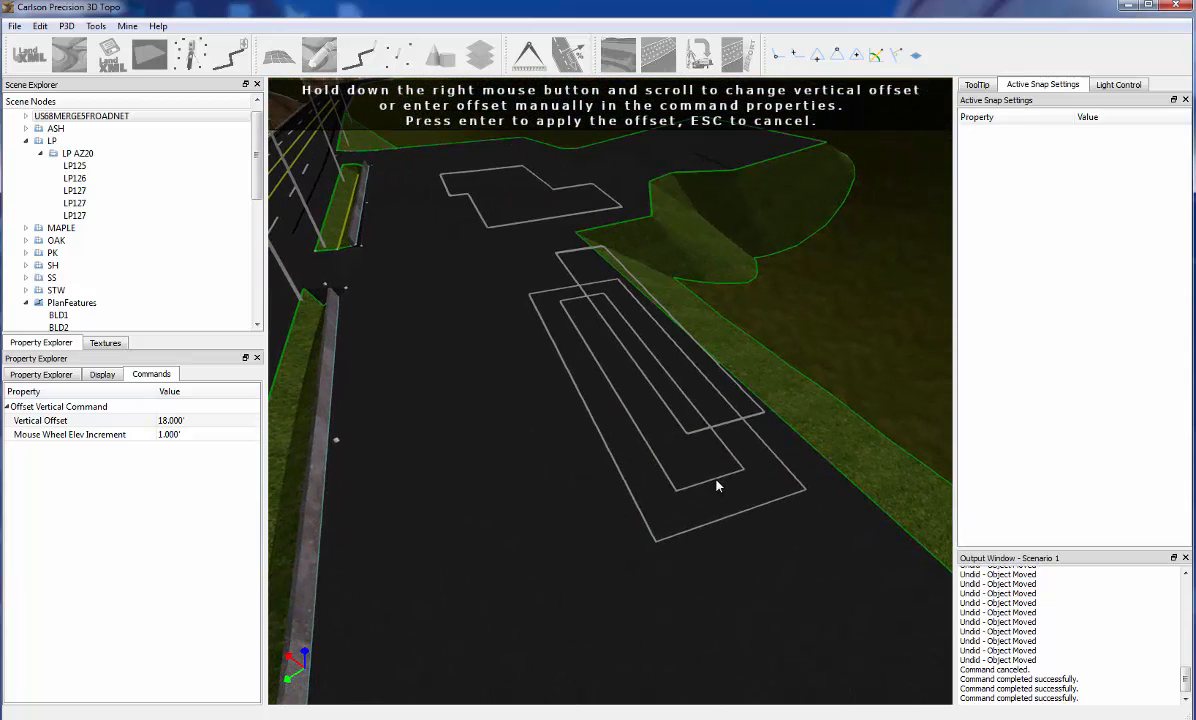
{"action": "left_click", "coordinate": [708, 492]}
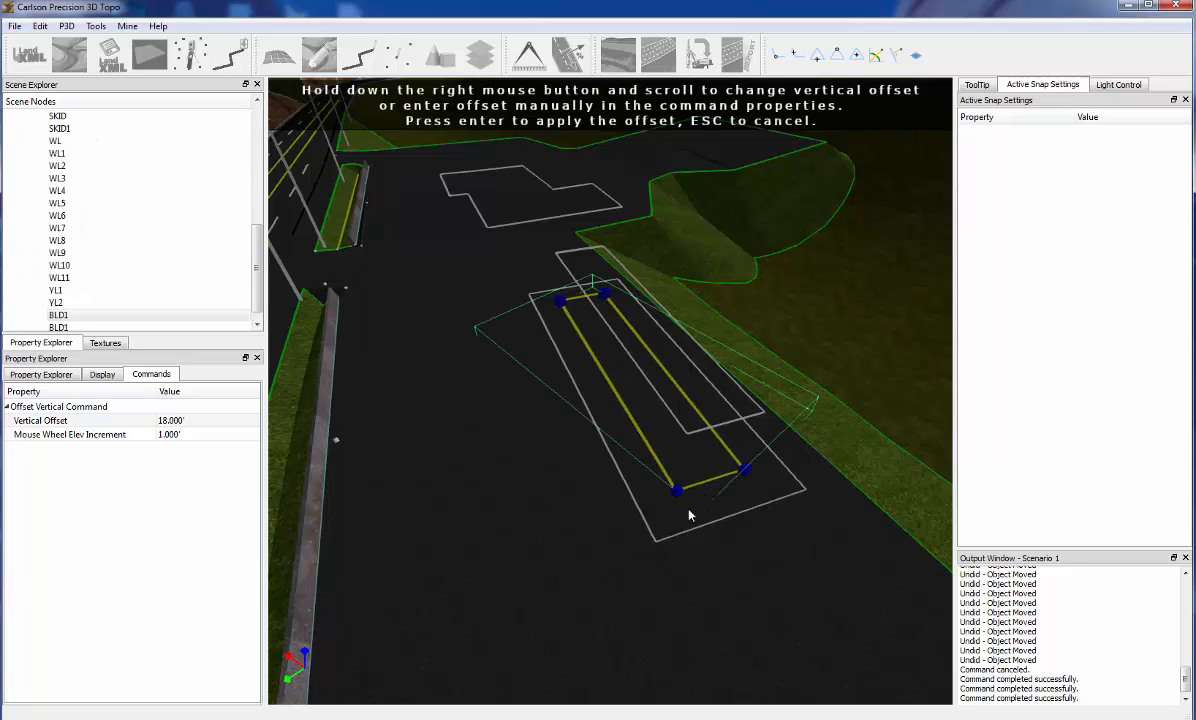
{"action": "middle_click_drag", "start_coordinate": [689, 515], "coordinate": [619, 521]}
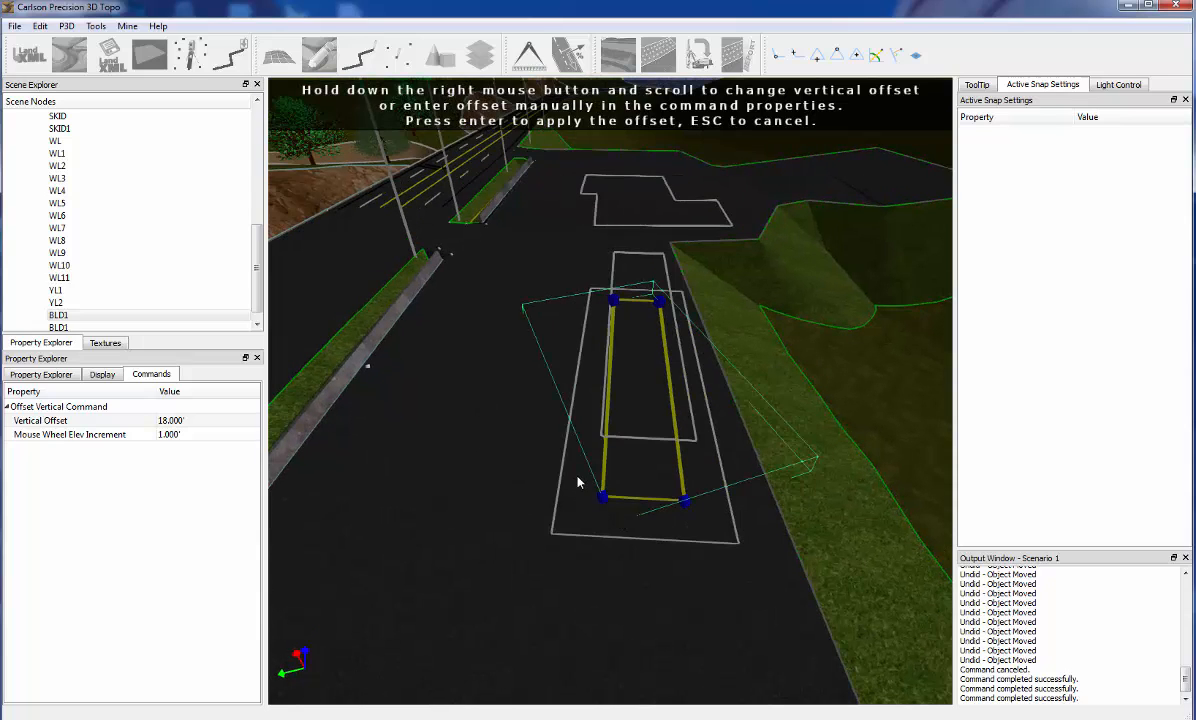
{"action": "key", "text": "Return"}
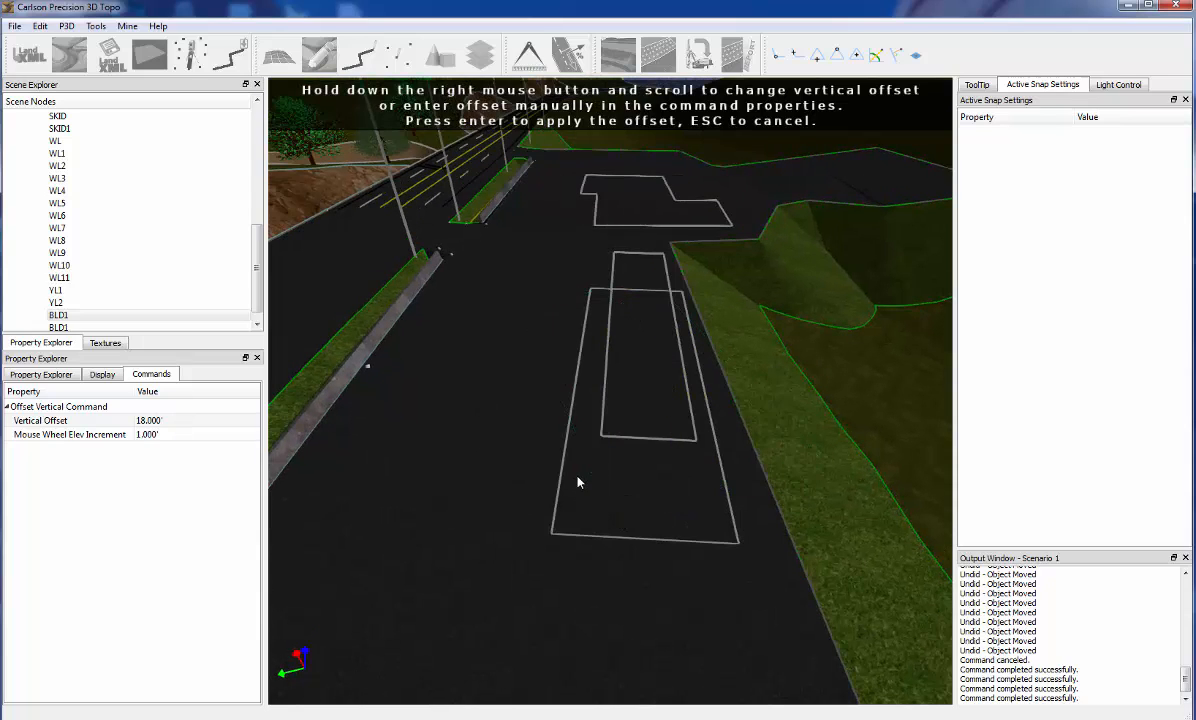
Select the raised inner outline, show its properties, and exit the vertical offset command
{"action": "mouse_move", "coordinate": [578, 482]}
{"action": "middle_mouse_down"}
{"action": "mouse_move", "coordinate": [669, 511]}
{"action": "mouse_move", "coordinate": [710, 499]}
{"action": "mouse_move", "coordinate": [541, 488]}
{"action": "mouse_move", "coordinate": [558, 483]}
{"action": "middle_mouse_up"}
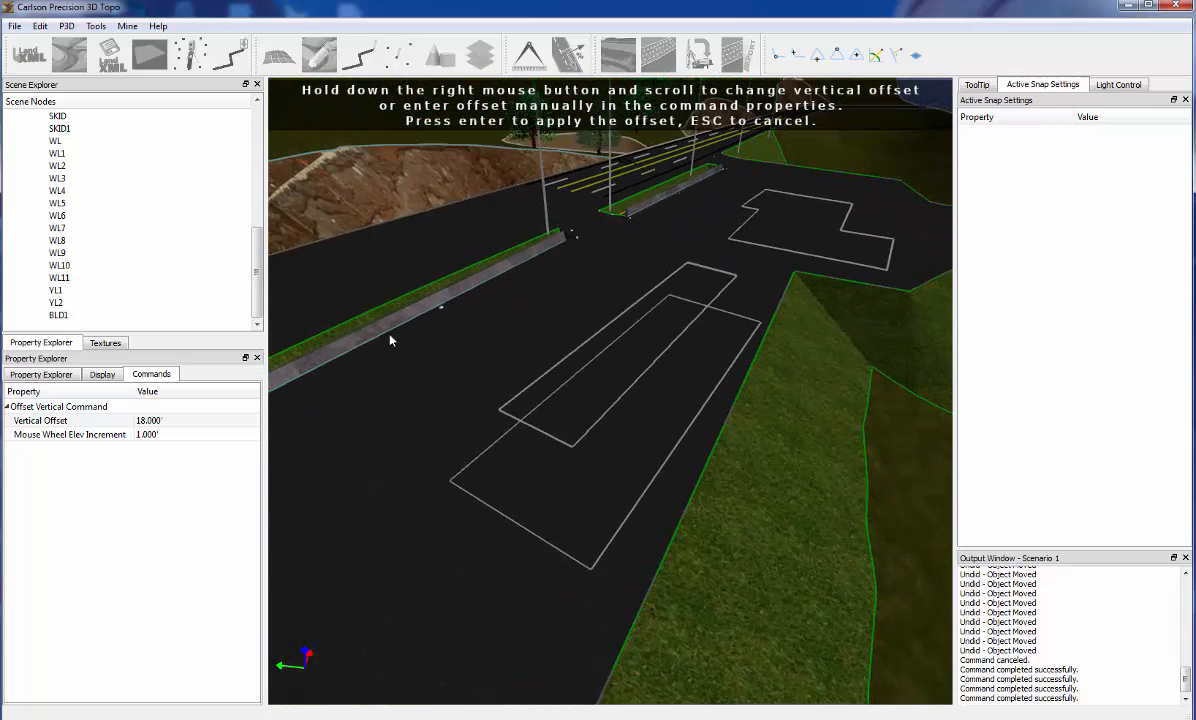
{"action": "middle_click_drag", "start_coordinate": [483, 367], "coordinate": [659, 456]}
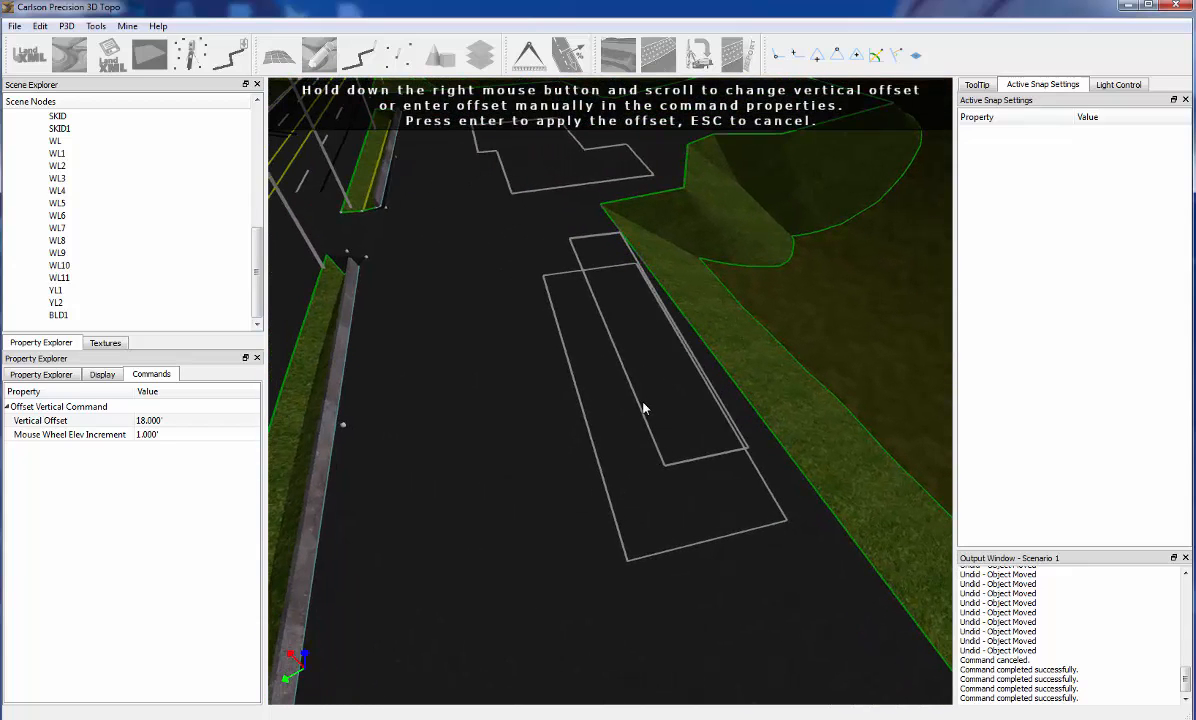
{"action": "left_click", "coordinate": [641, 412]}
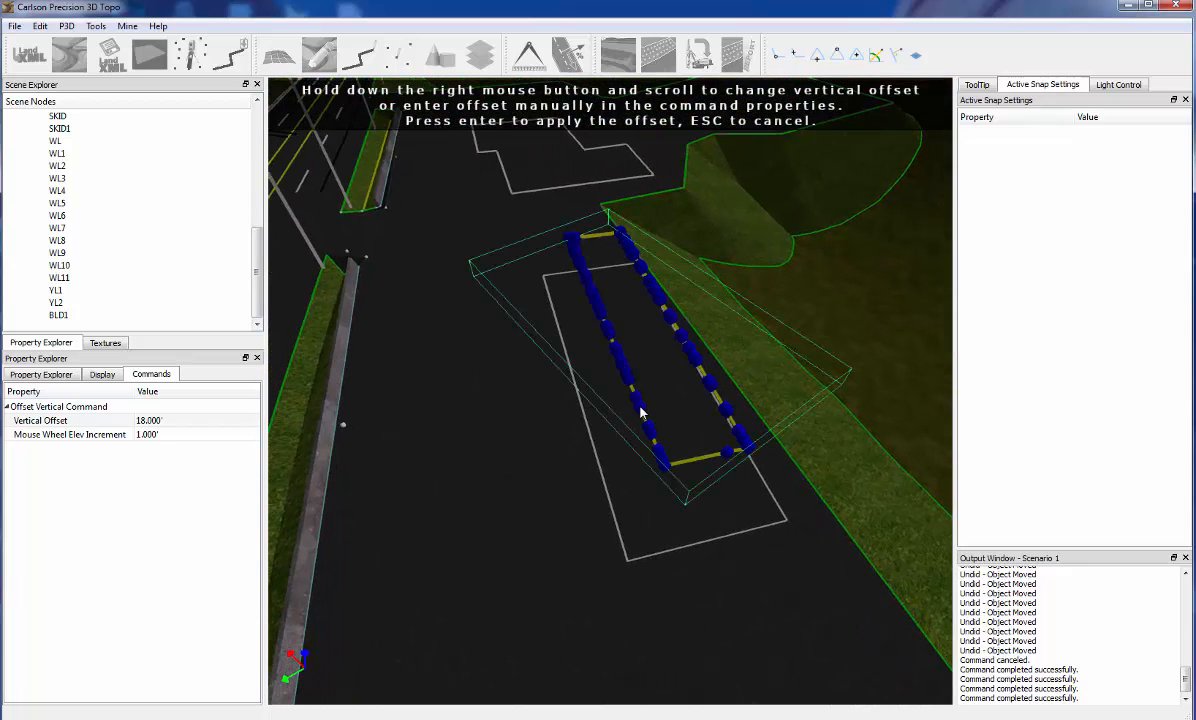
{"action": "left_click", "coordinate": [58, 372]}
{"action": "key", "text": "Escape"}
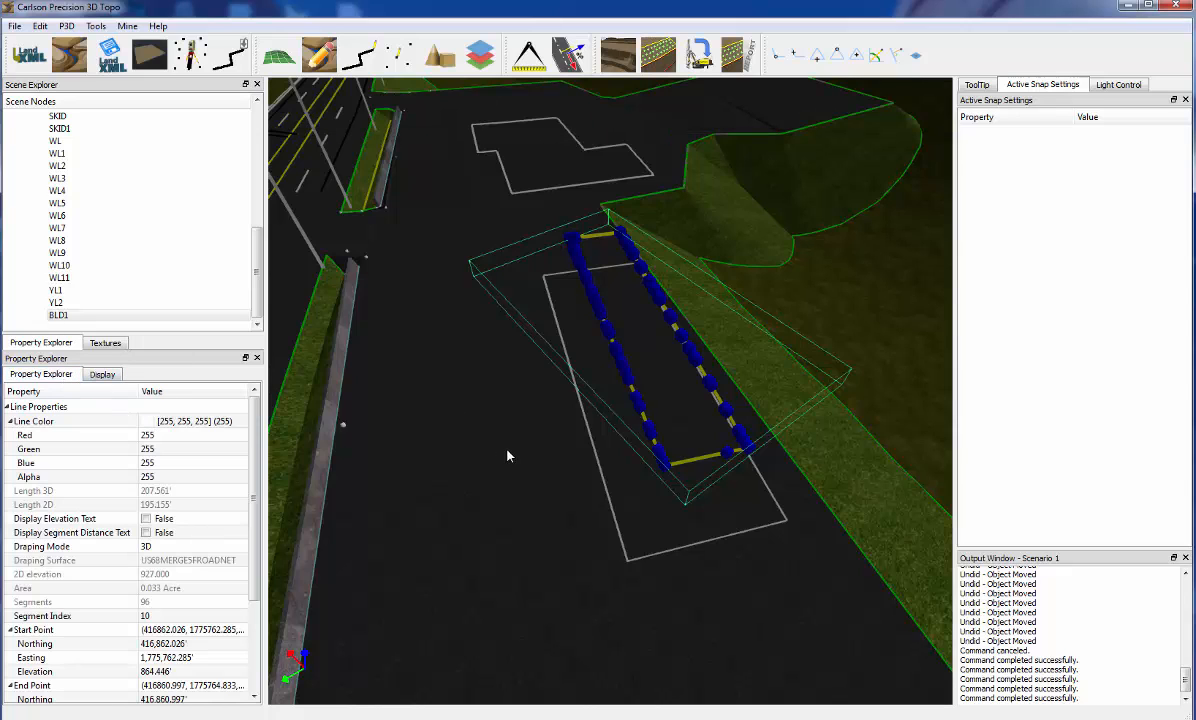
Create a surface from the raised inner outline and save it as NewSurface5.tin, replacing the existing file
{"action": "left_click", "coordinate": [650, 468]}
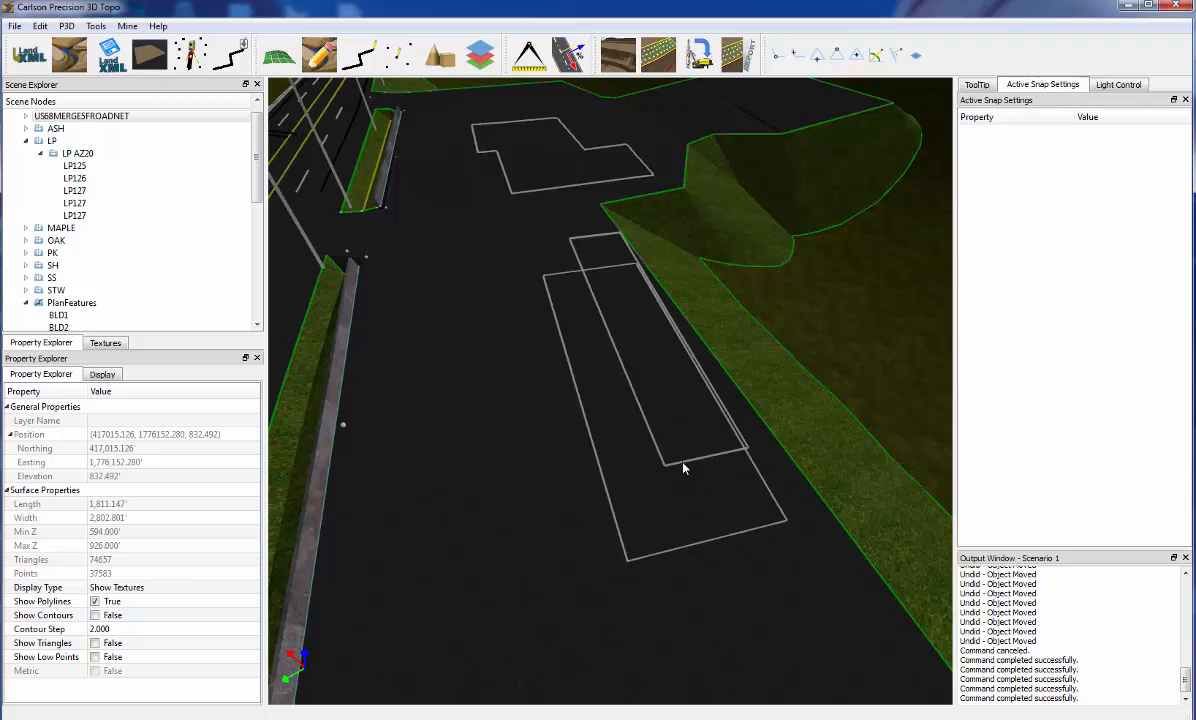
{"action": "left_click", "coordinate": [683, 468]}
{"action": "middle_click_drag", "start_coordinate": [504, 411], "coordinate": [456, 447]}
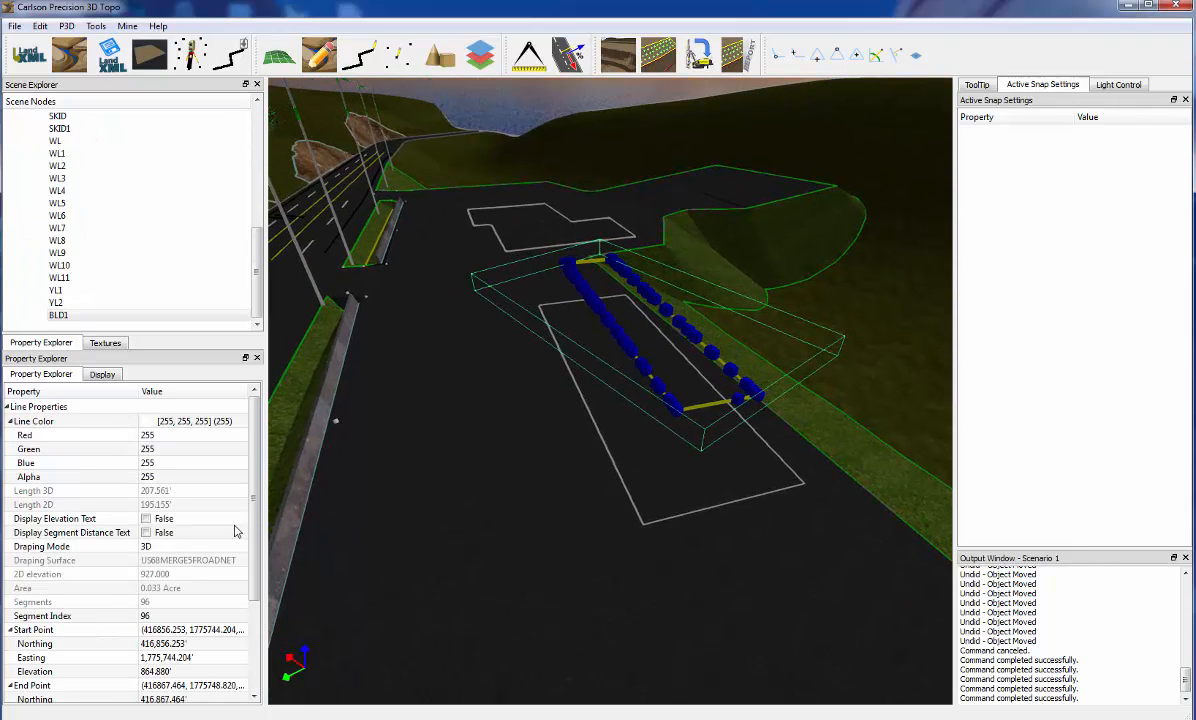
{"action": "right_click", "coordinate": [701, 406]}
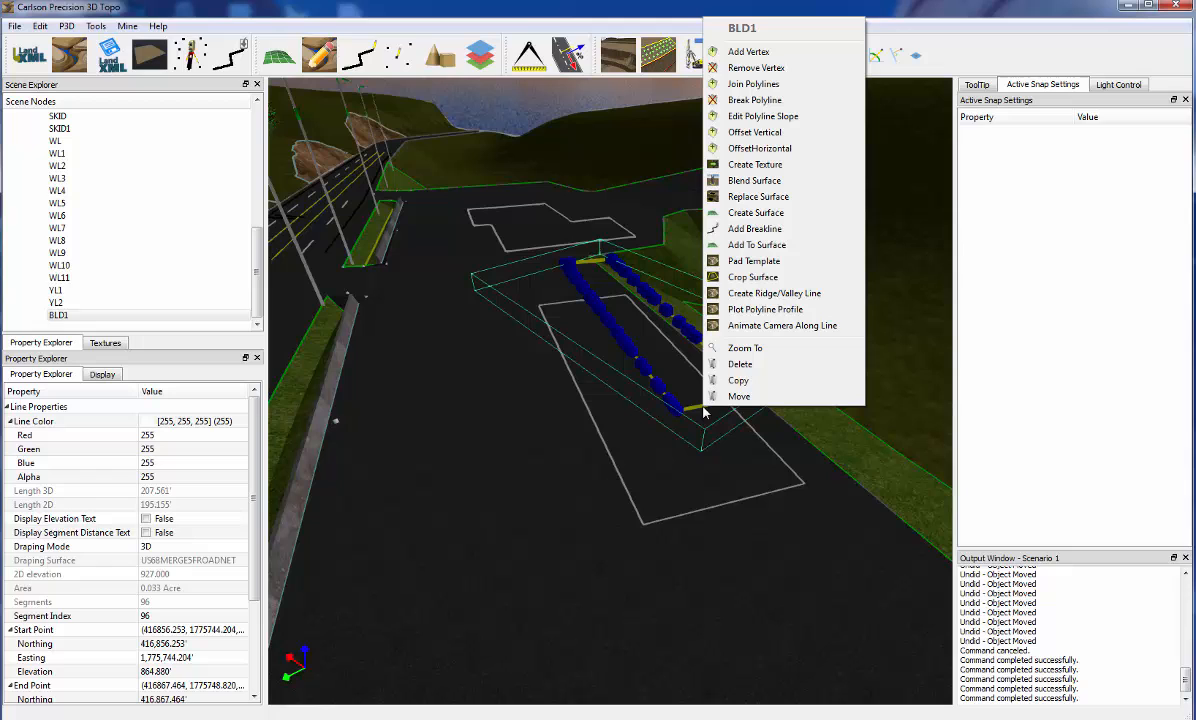
{"action": "left_click", "coordinate": [758, 213]}
{"action": "double_click", "coordinate": [440, 288]}
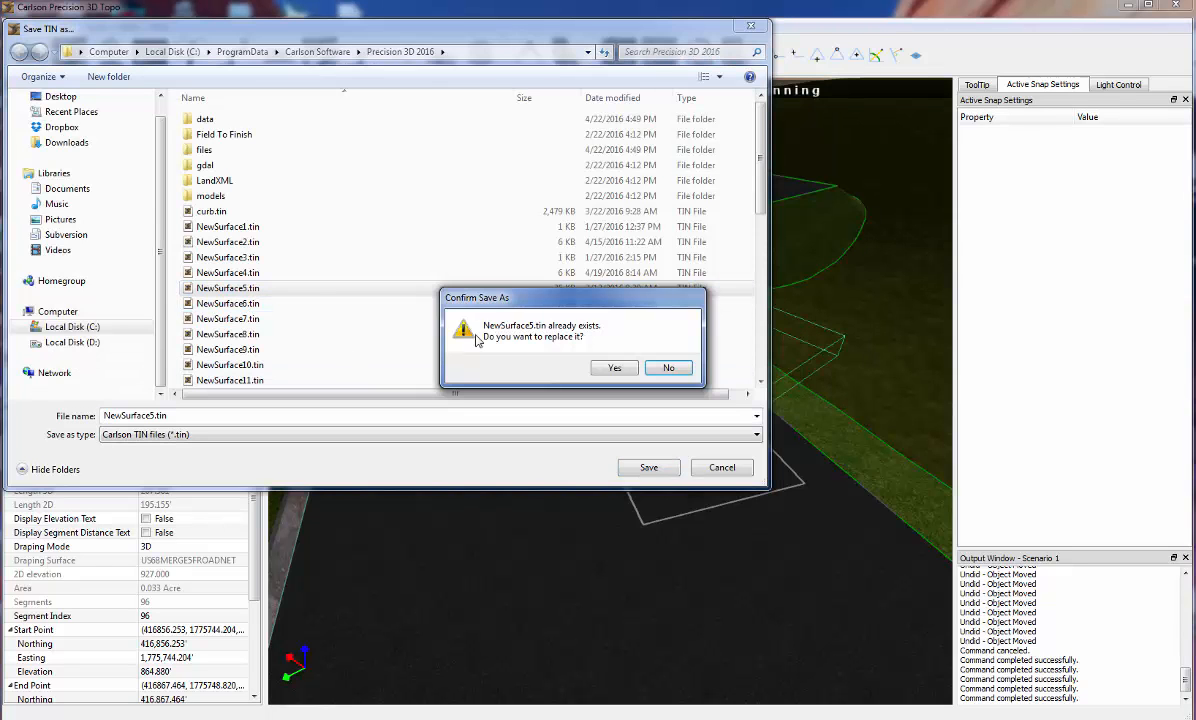
{"action": "left_click", "coordinate": [614, 369]}
{"action": "left_click", "coordinate": [550, 381]}
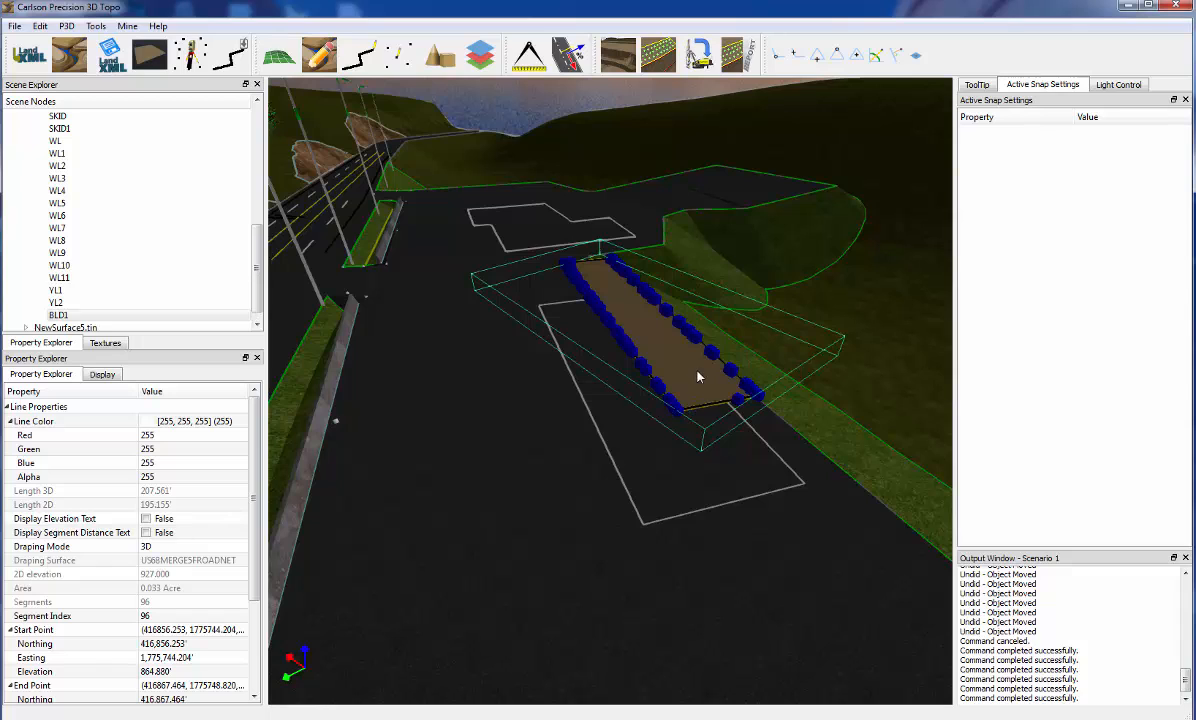
Set the draping mode of the outer rectangular BLD1 outline to 3D
{"action": "middle_click_drag", "start_coordinate": [698, 371], "coordinate": [688, 390]}
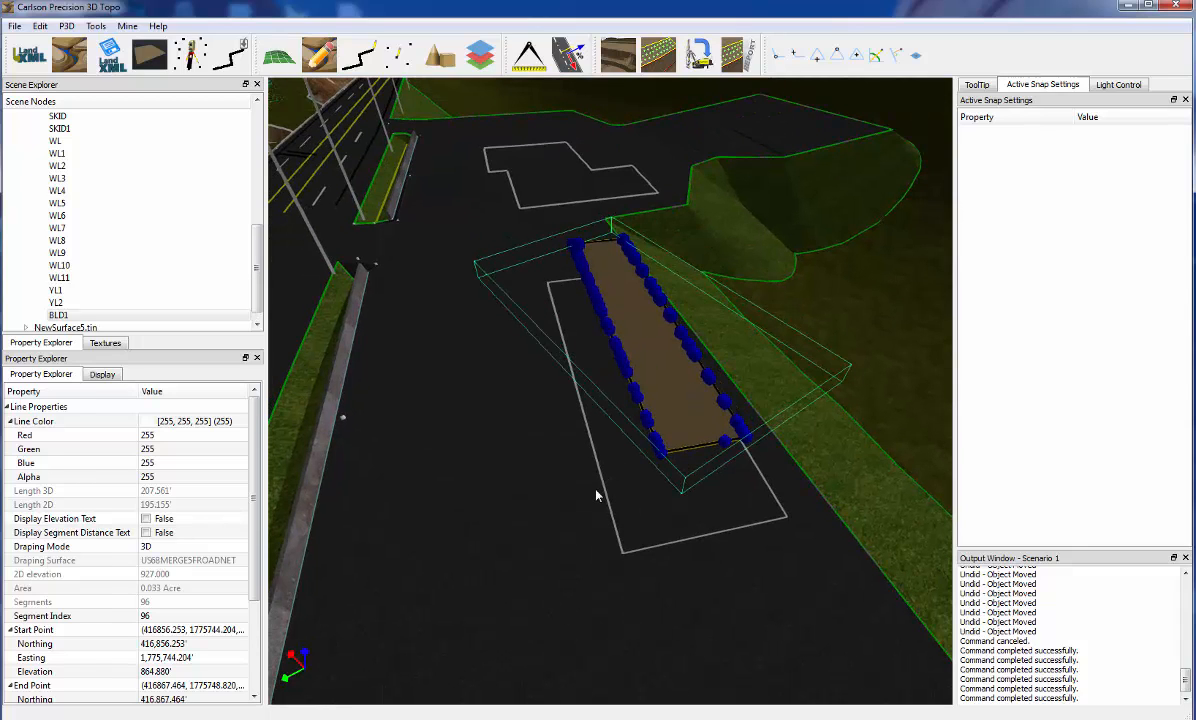
{"action": "left_click", "coordinate": [686, 432]}
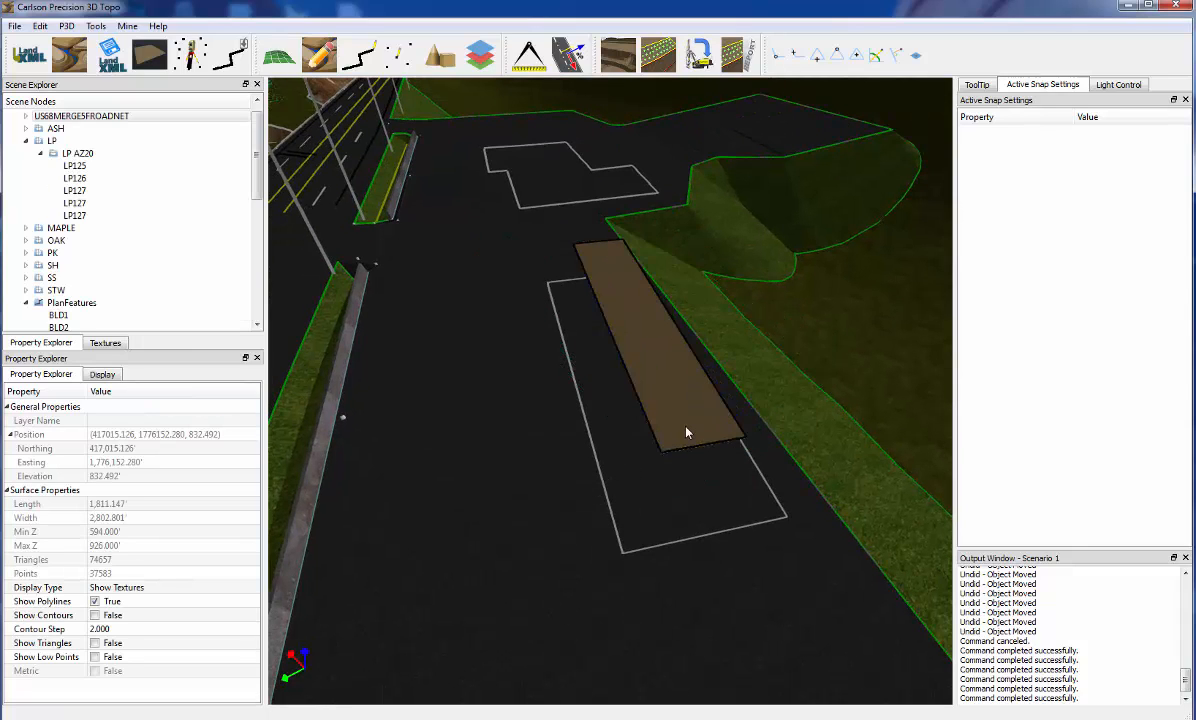
{"action": "left_click", "coordinate": [669, 548]}
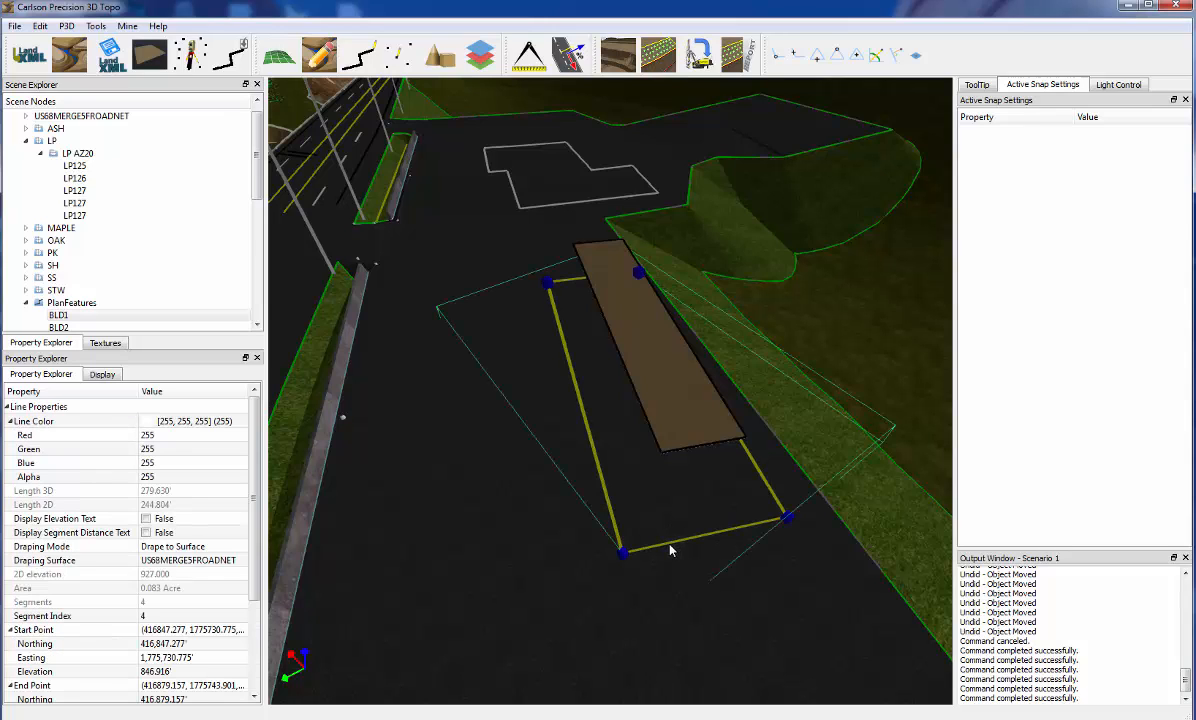
{"action": "left_click", "coordinate": [165, 547]}
{"action": "left_click", "coordinate": [167, 548]}
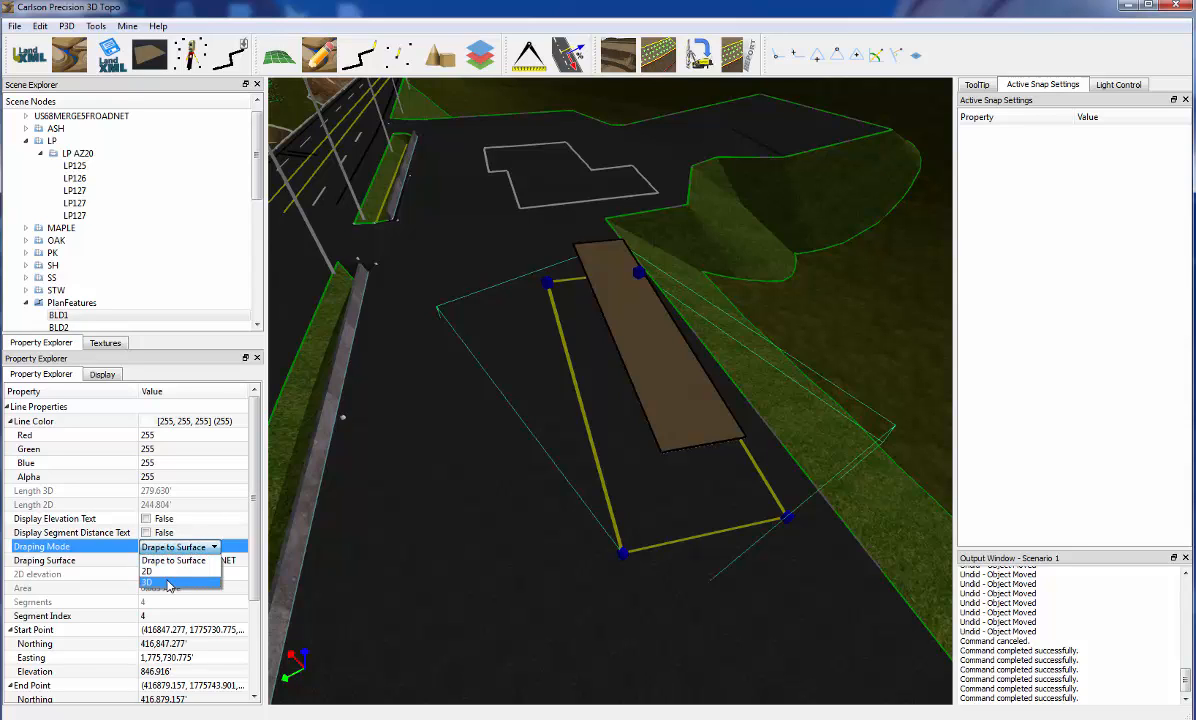
{"action": "left_click", "coordinate": [150, 582]}
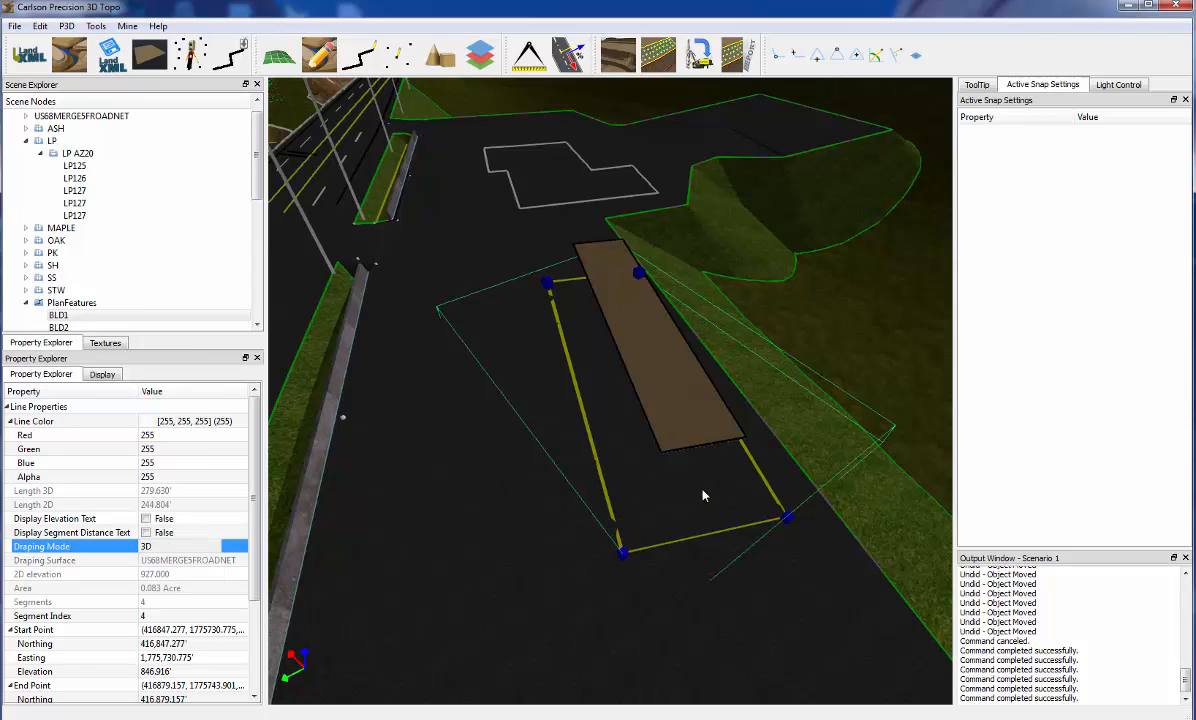
Add the outer rectangular BLD1 outline to the raised building surface to form its sloping walls
{"action": "right_click", "coordinate": [734, 530]}
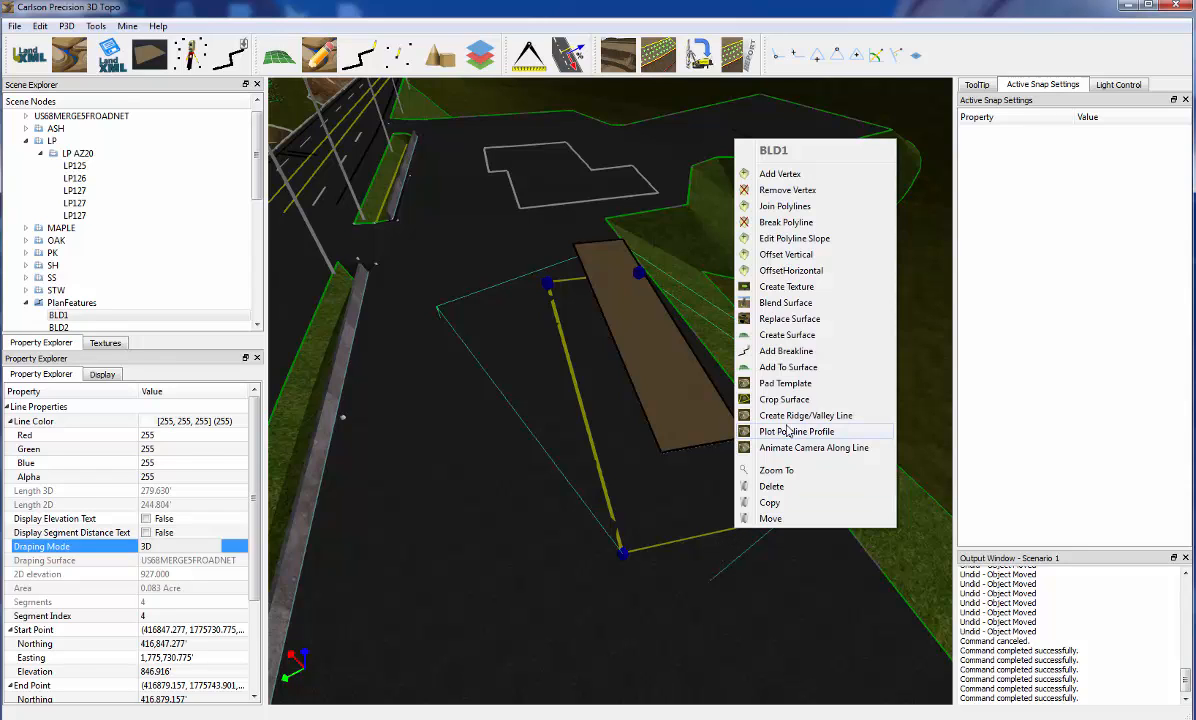
{"action": "left_click", "coordinate": [785, 367]}
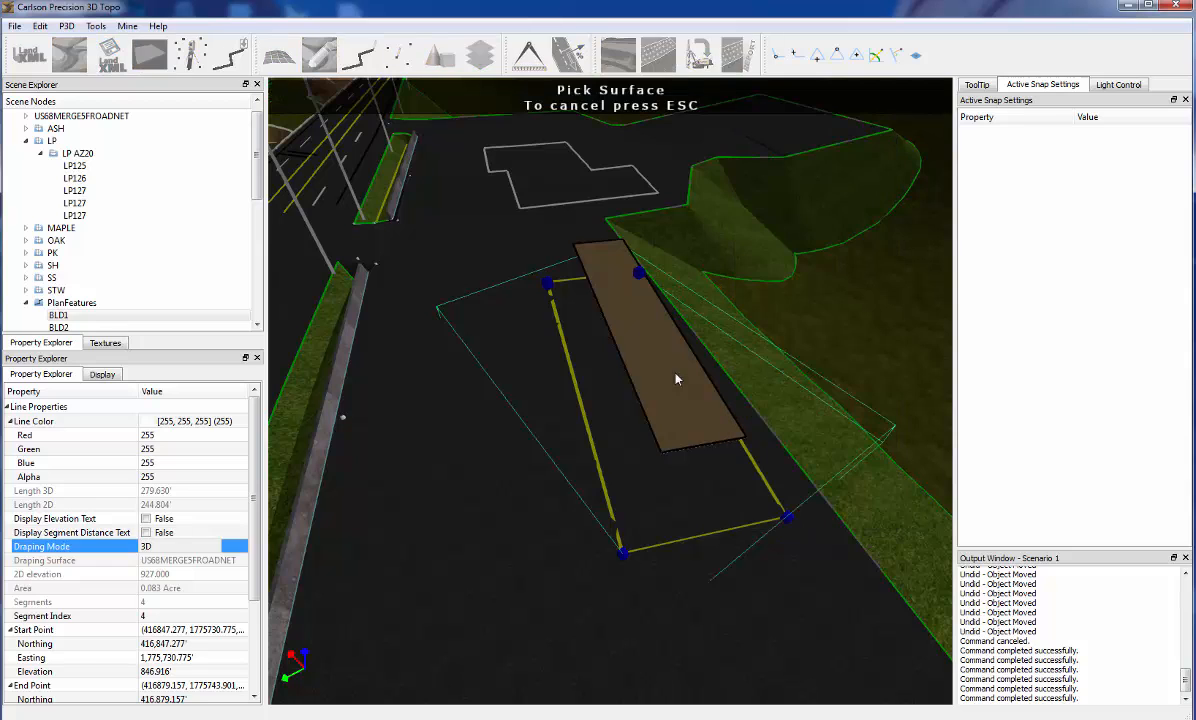
{"action": "left_click", "coordinate": [655, 346]}
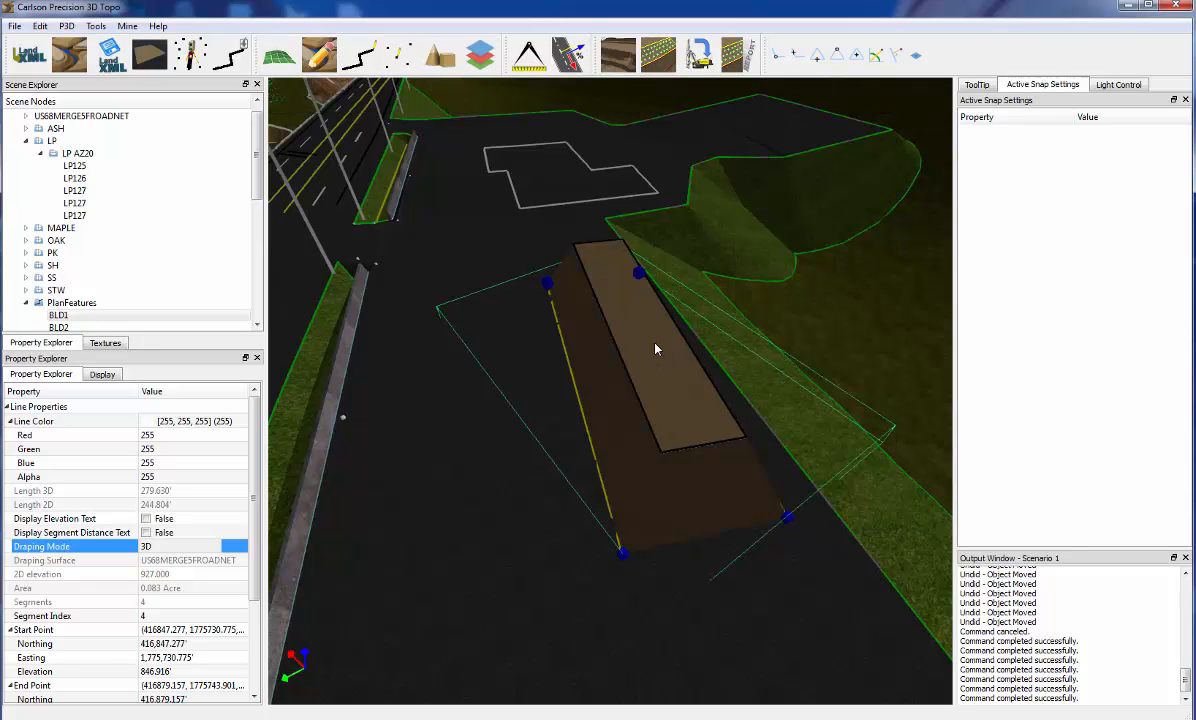
Auto-texture the building surface with the preset brick texture by picking a point on its wall
{"action": "middle_click_drag", "start_coordinate": [687, 490], "coordinate": [695, 448]}
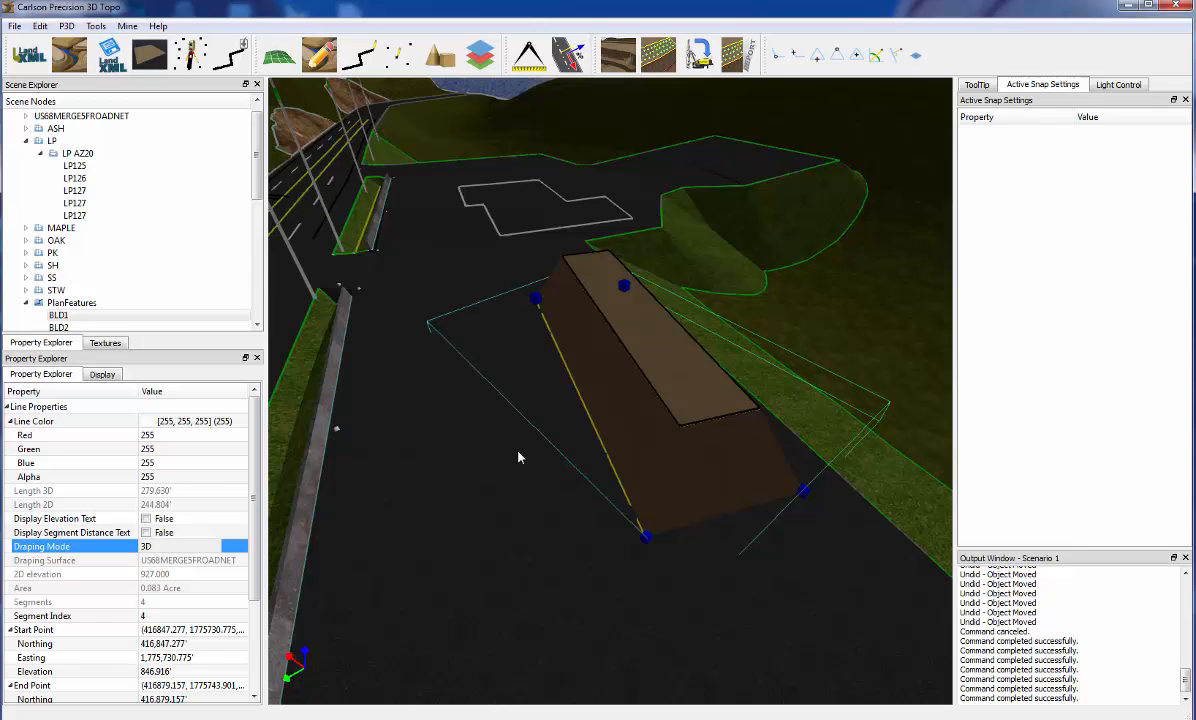
{"action": "left_click", "coordinate": [579, 513]}
{"action": "middle_click_drag", "start_coordinate": [553, 446], "coordinate": [528, 423]}
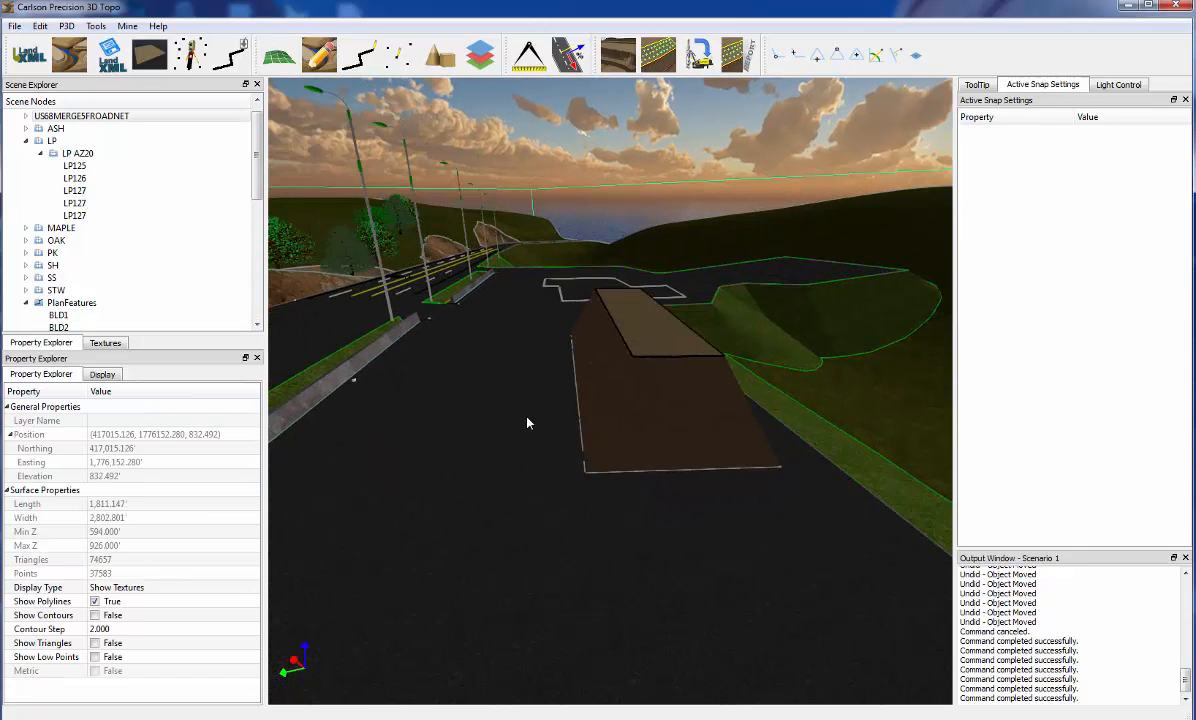
{"action": "middle_click_drag", "start_coordinate": [530, 354], "coordinate": [810, 372]}
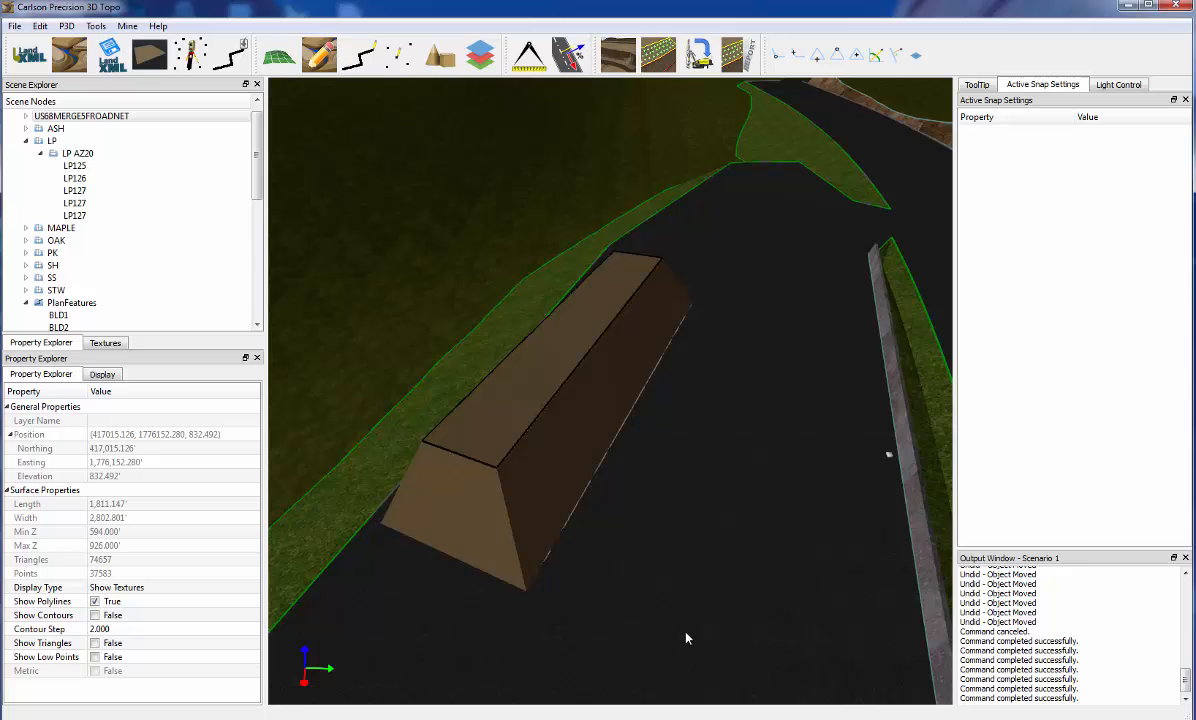
{"action": "middle_click_drag", "start_coordinate": [686, 638], "coordinate": [710, 561]}
{"action": "scroll", "coordinate": [750, 427], "scroll_direction": "up", "scroll_amount": 5}
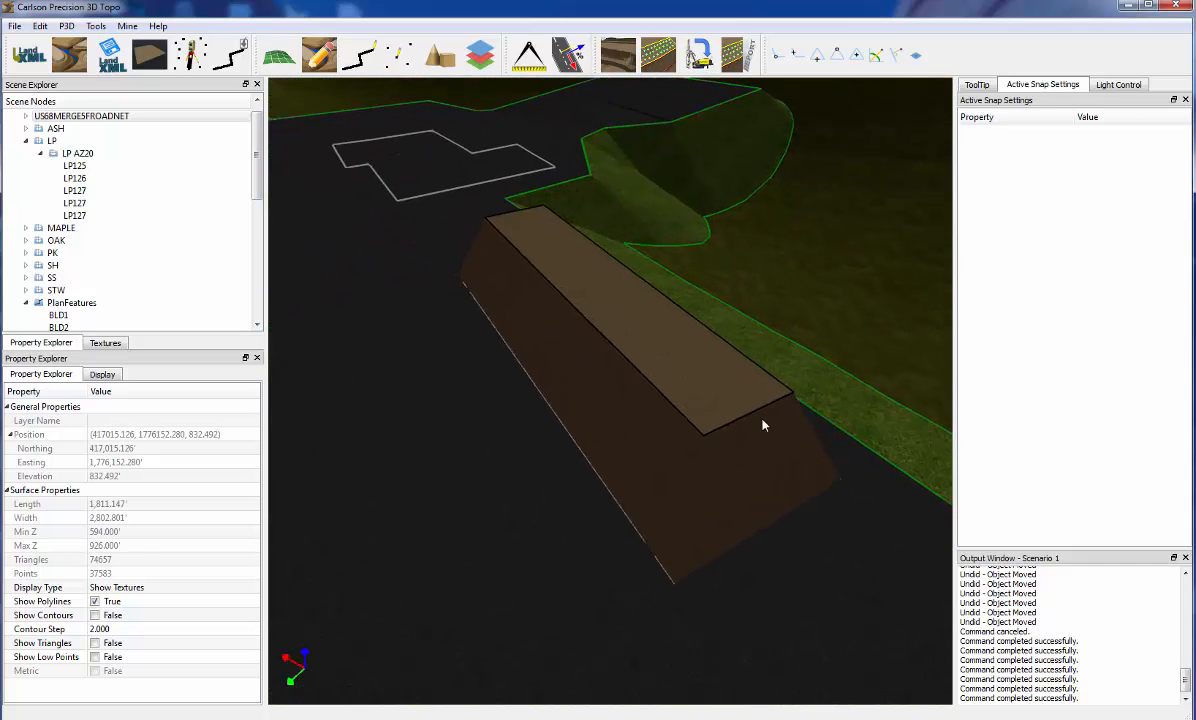
{"action": "right_click", "coordinate": [750, 449]}
{"action": "left_click", "coordinate": [770, 512]}
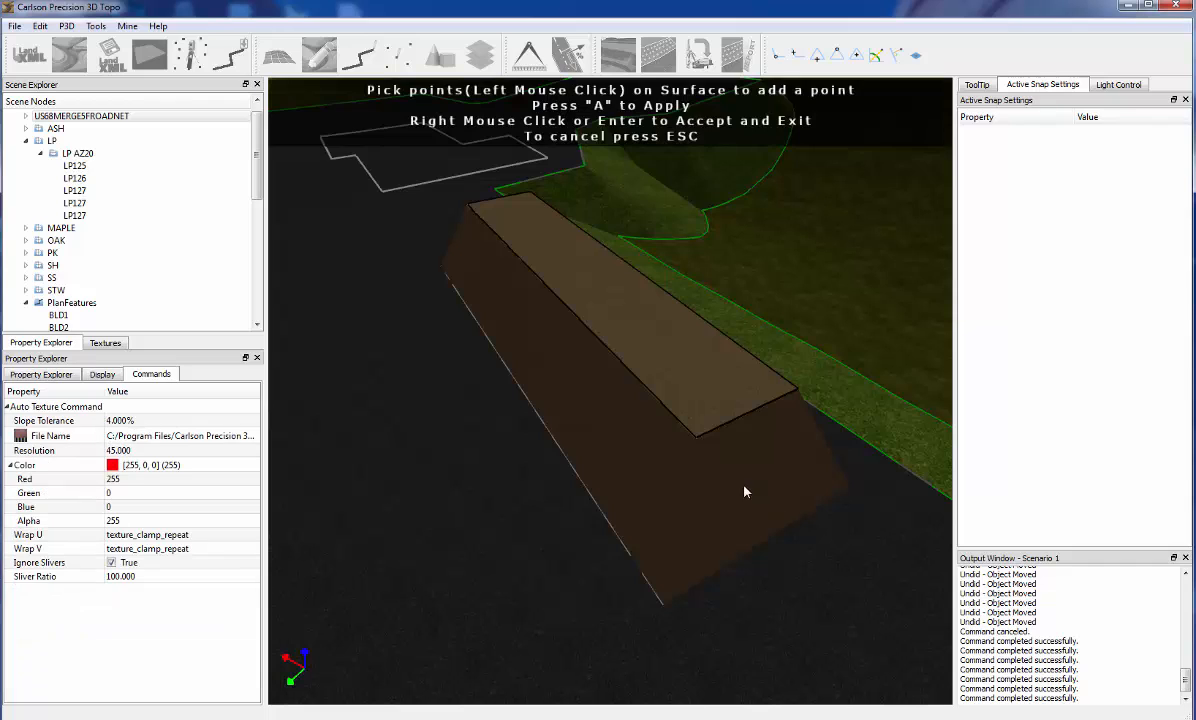
{"action": "middle_click_drag", "start_coordinate": [734, 522], "coordinate": [772, 471]}
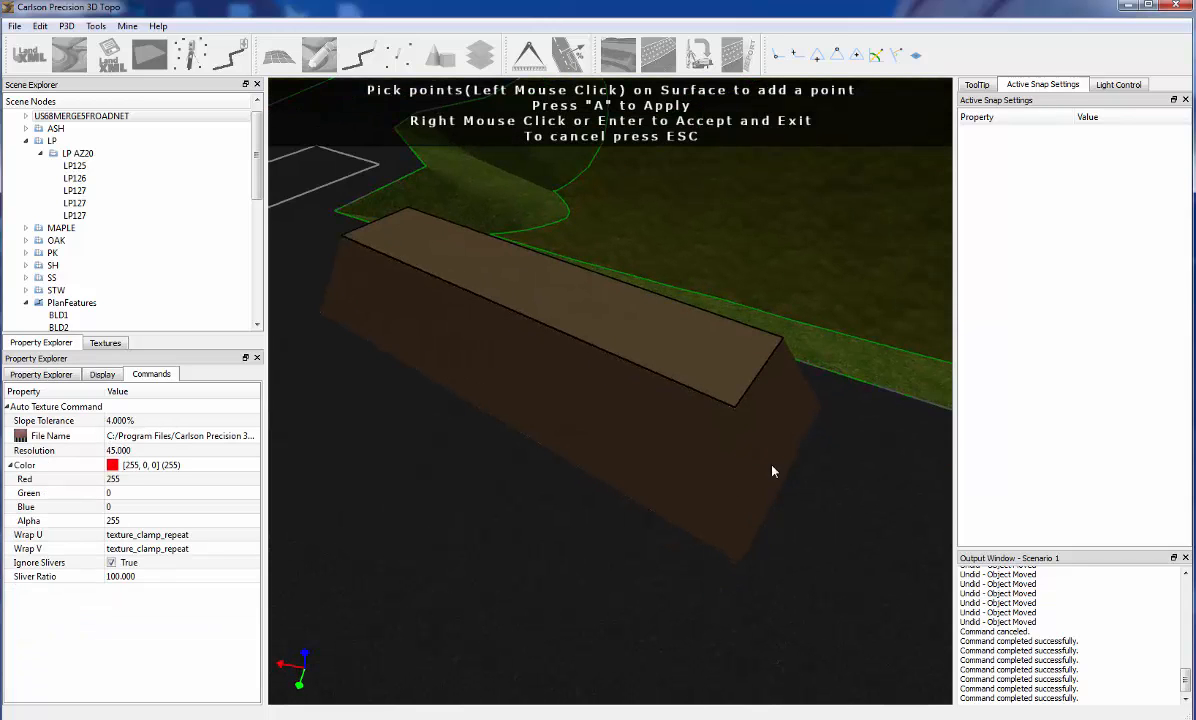
{"action": "left_click", "coordinate": [762, 422]}
{"action": "right_click", "coordinate": [750, 487]}
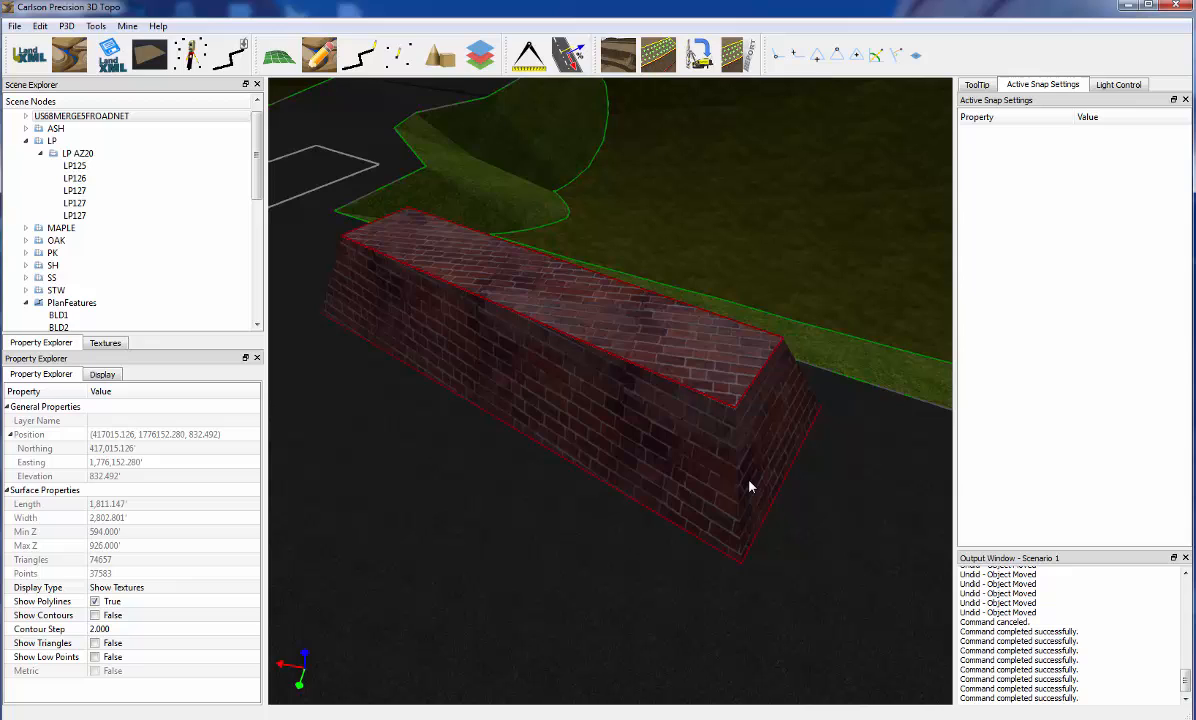
Create a roof texture from the raised inner BLD1 outline using the first Paving texture, and drape the polyline to the surface
{"action": "left_click", "coordinate": [749, 393]}
{"action": "right_click", "coordinate": [749, 393]}
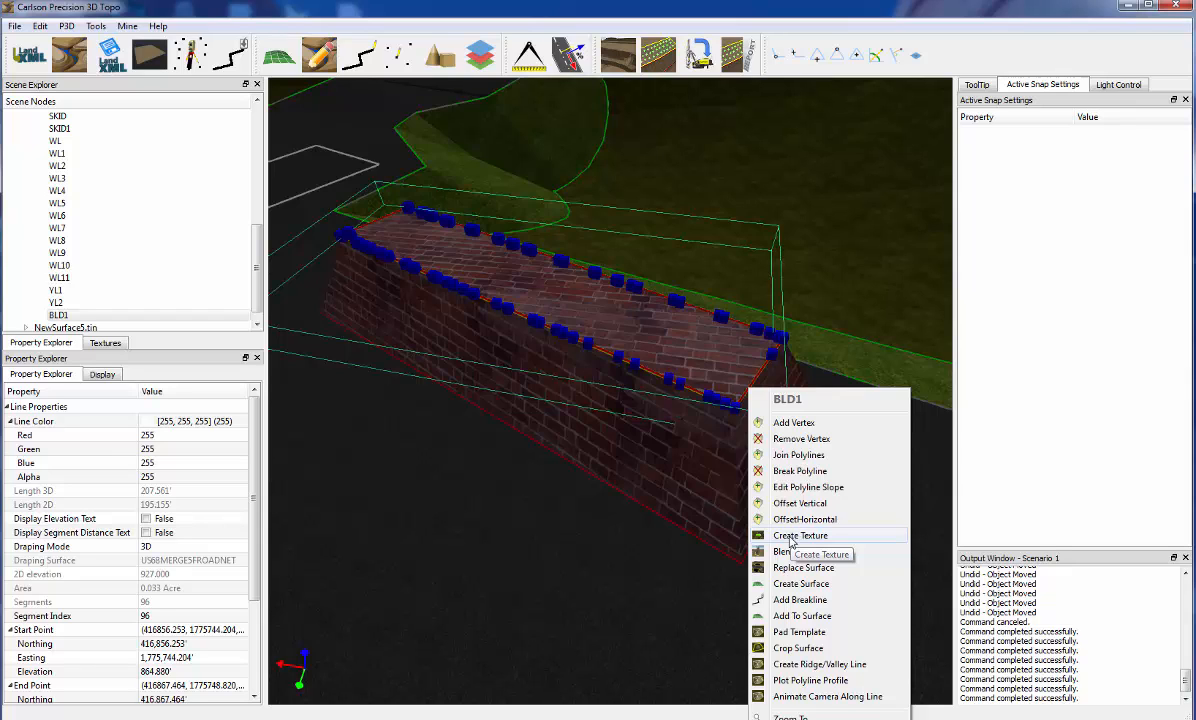
{"action": "left_click", "coordinate": [791, 537]}
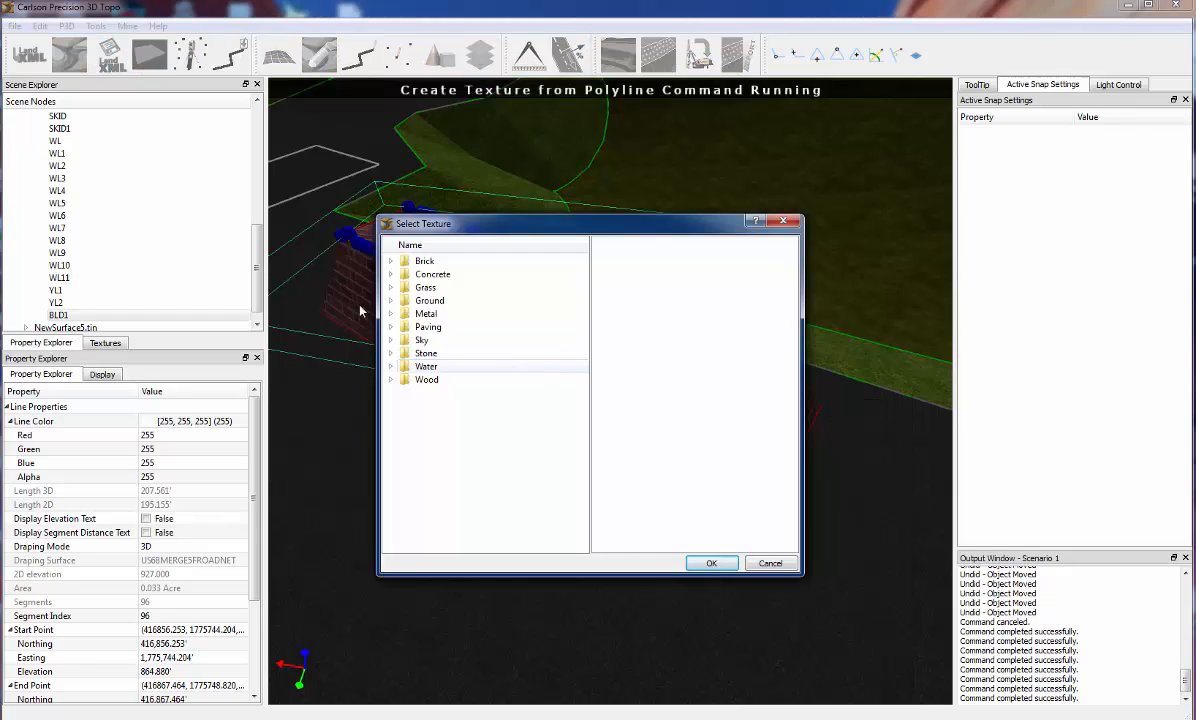
{"action": "left_click", "coordinate": [452, 317]}
{"action": "left_click", "coordinate": [464, 328]}
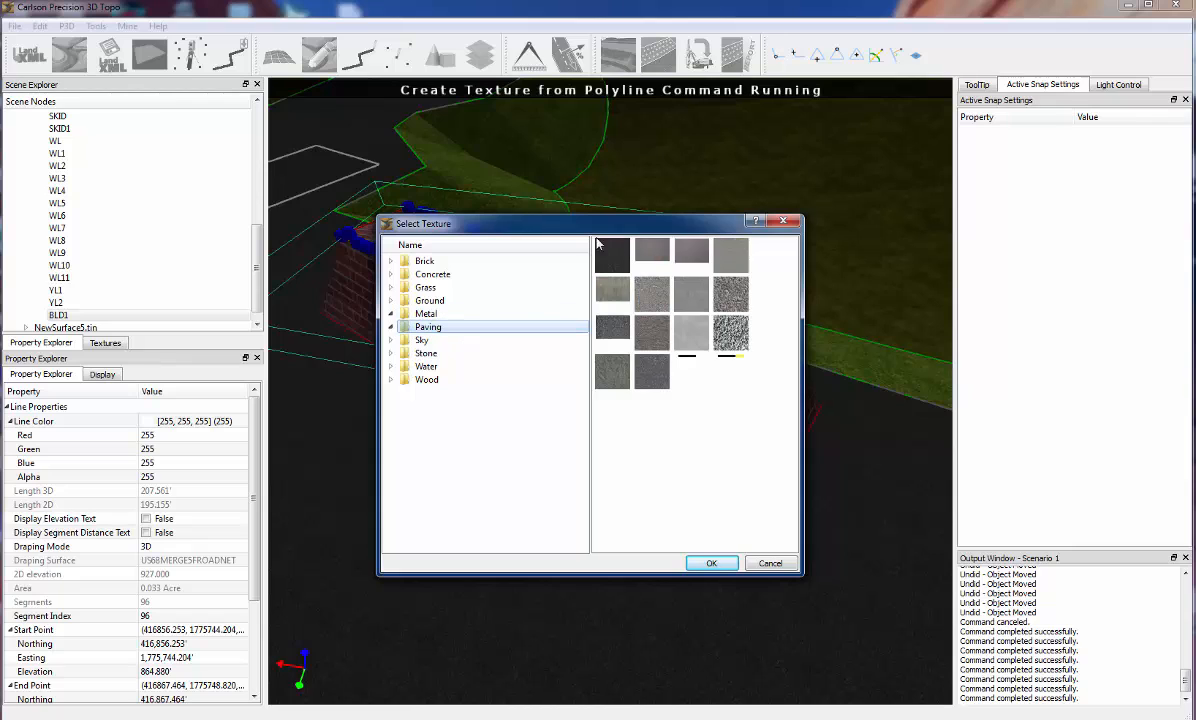
{"action": "left_click", "coordinate": [614, 266]}
{"action": "left_click", "coordinate": [706, 564]}
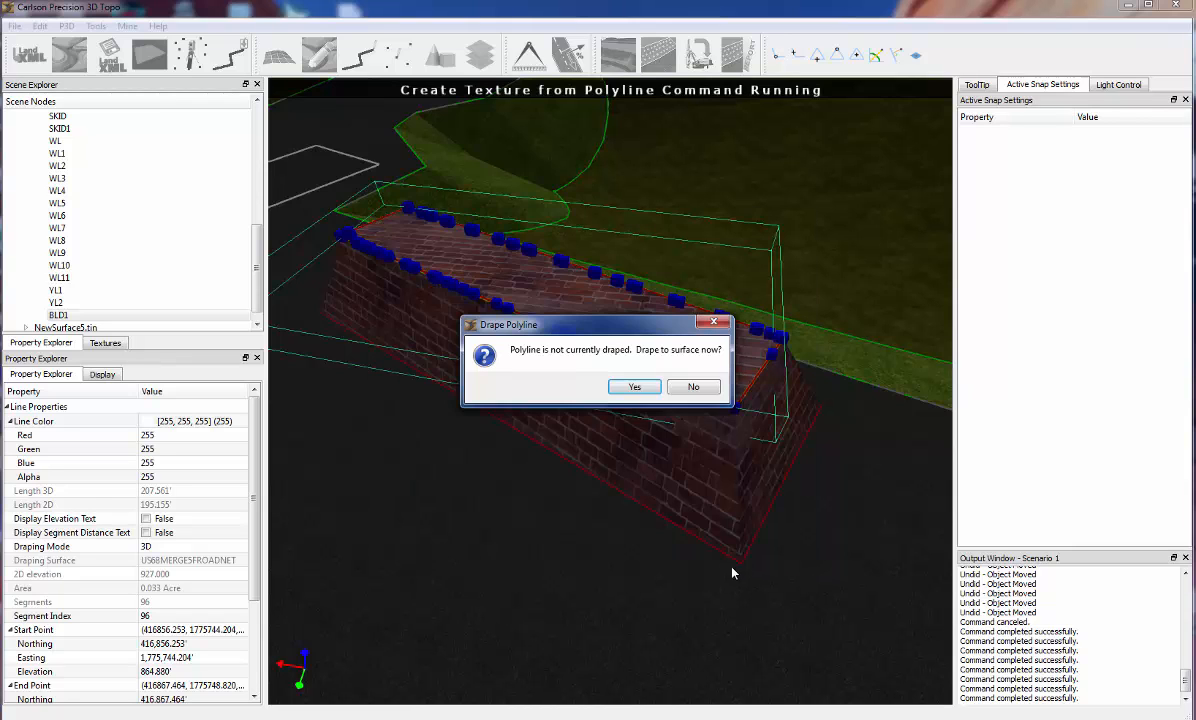
{"action": "left_click", "coordinate": [622, 387]}
Select the brick_red_4104_5283_Small texture bounded by the base outline of NewSurface5.tin and show its properties
{"action": "middle_click_drag", "start_coordinate": [662, 442], "coordinate": [683, 464]}
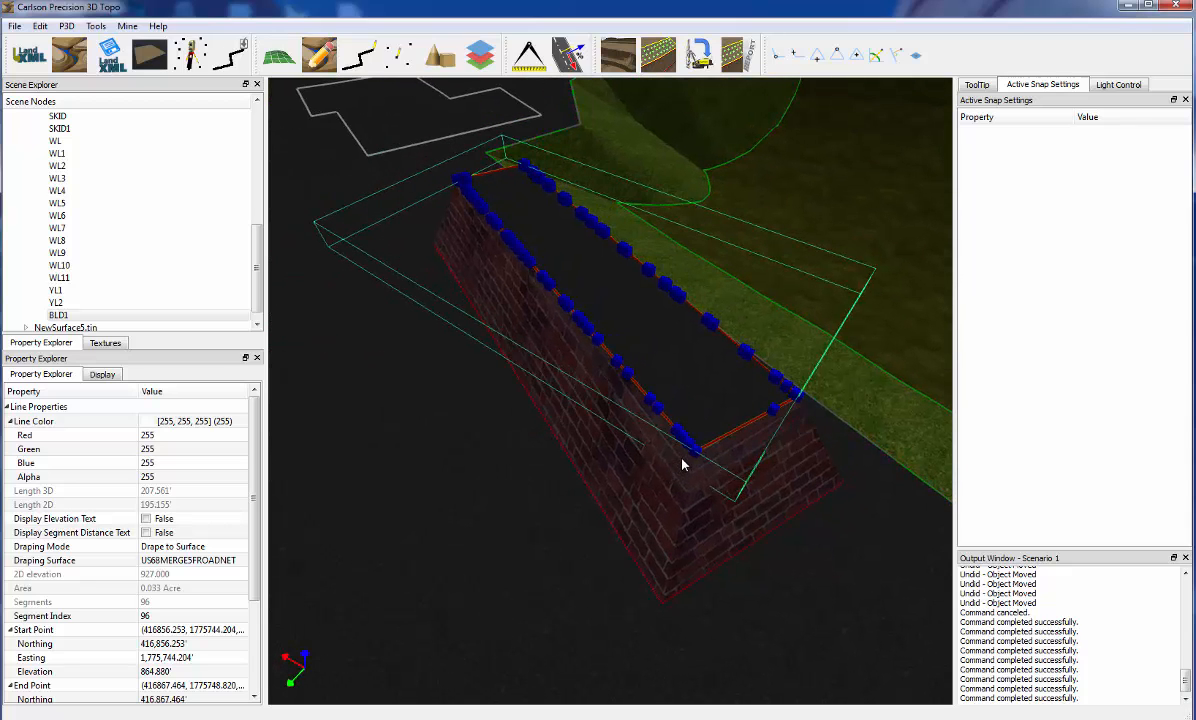
{"action": "left_click", "coordinate": [651, 447]}
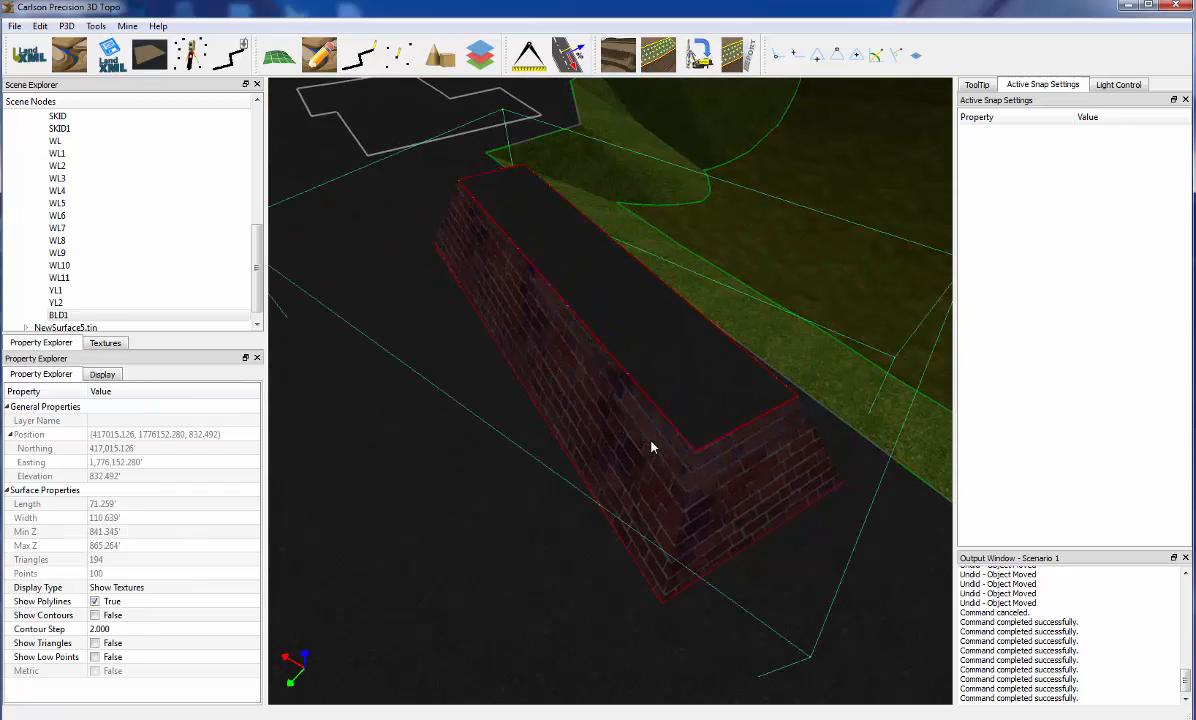
{"action": "mouse_move", "coordinate": [651, 443]}
{"action": "middle_mouse_down"}
{"action": "mouse_move", "coordinate": [675, 435]}
{"action": "mouse_move", "coordinate": [661, 436]}
{"action": "middle_mouse_up"}
{"action": "scroll", "coordinate": [662, 436], "scroll_direction": "down", "scroll_amount": 1}
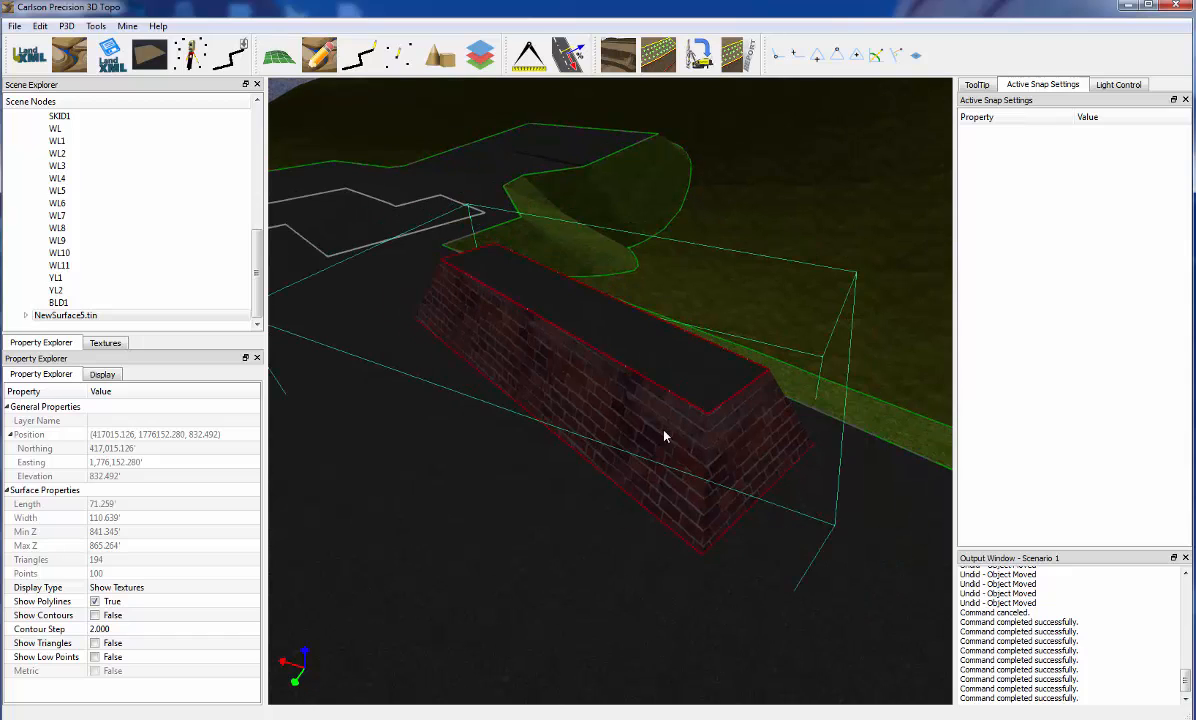
{"action": "right_click", "coordinate": [666, 441]}
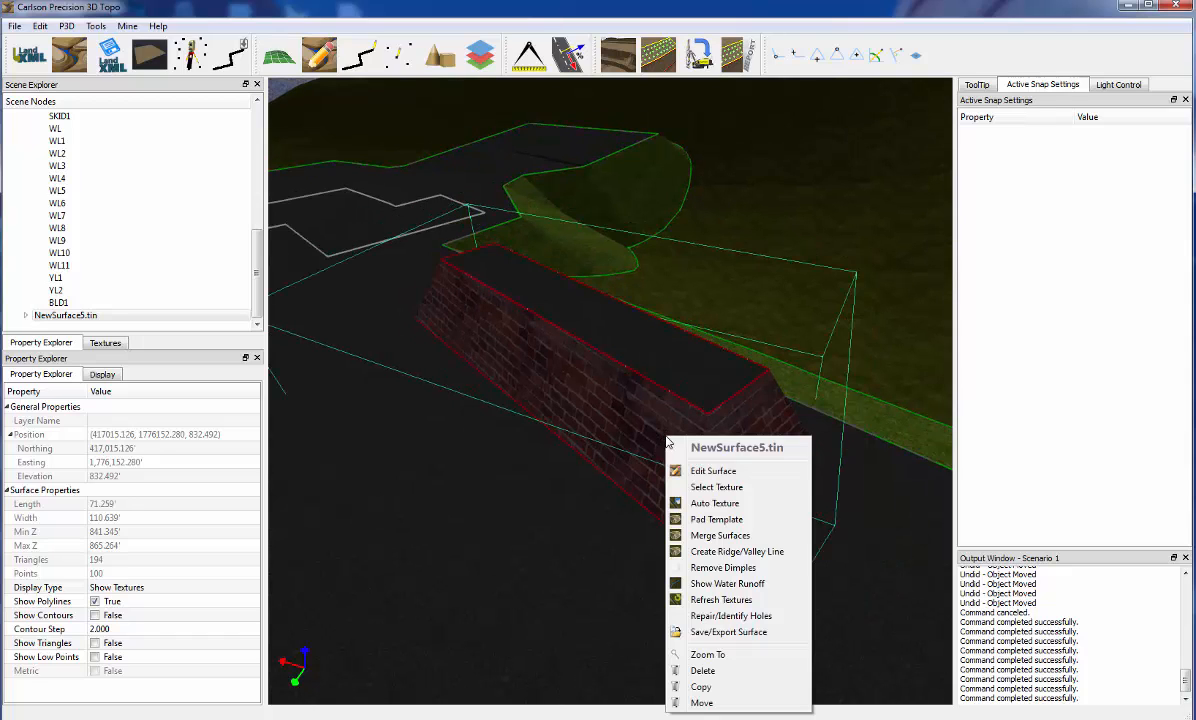
{"action": "left_click", "coordinate": [715, 488]}
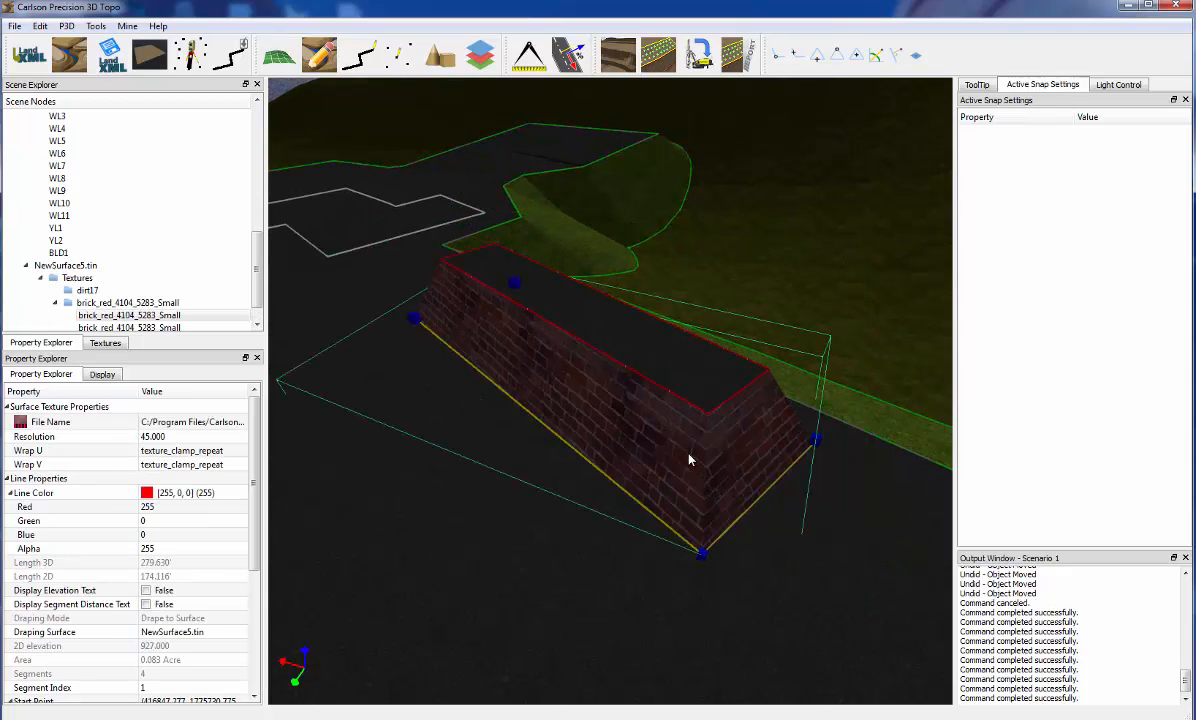
{"action": "right_click", "coordinate": [759, 267]}
{"action": "left_click", "coordinate": [745, 217]}
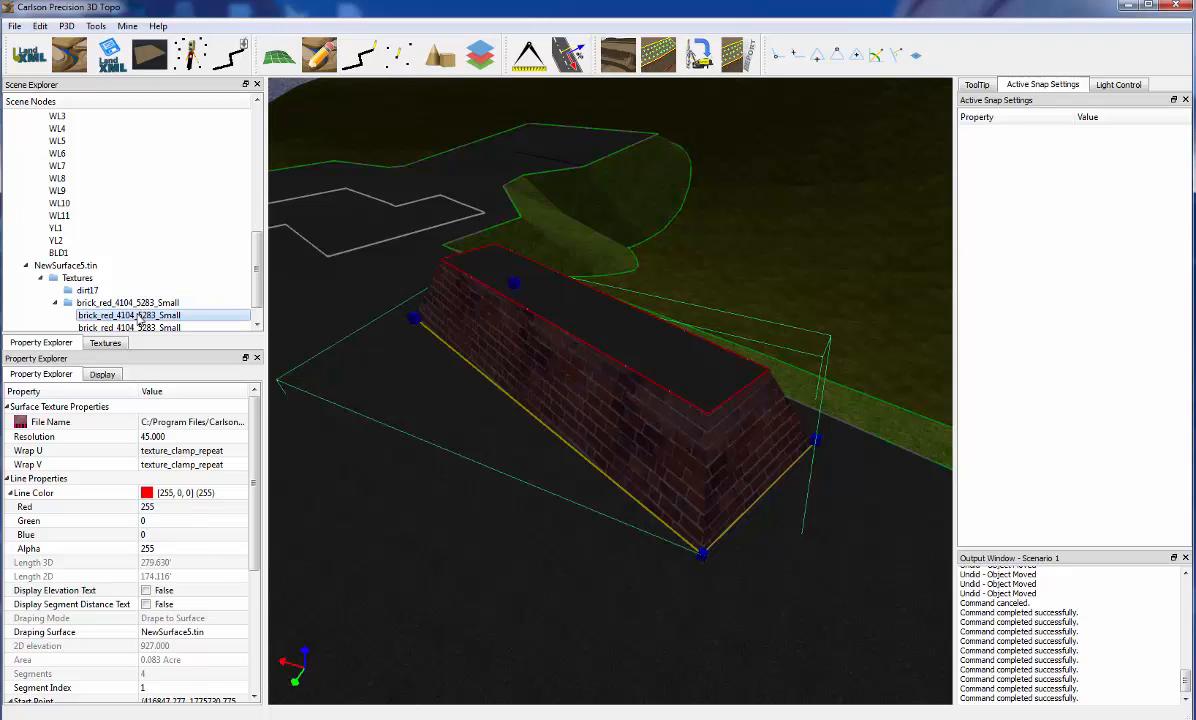
Try a resolution of 65 for the brick wall texture and settle on 85
{"action": "left_click", "coordinate": [178, 441]}
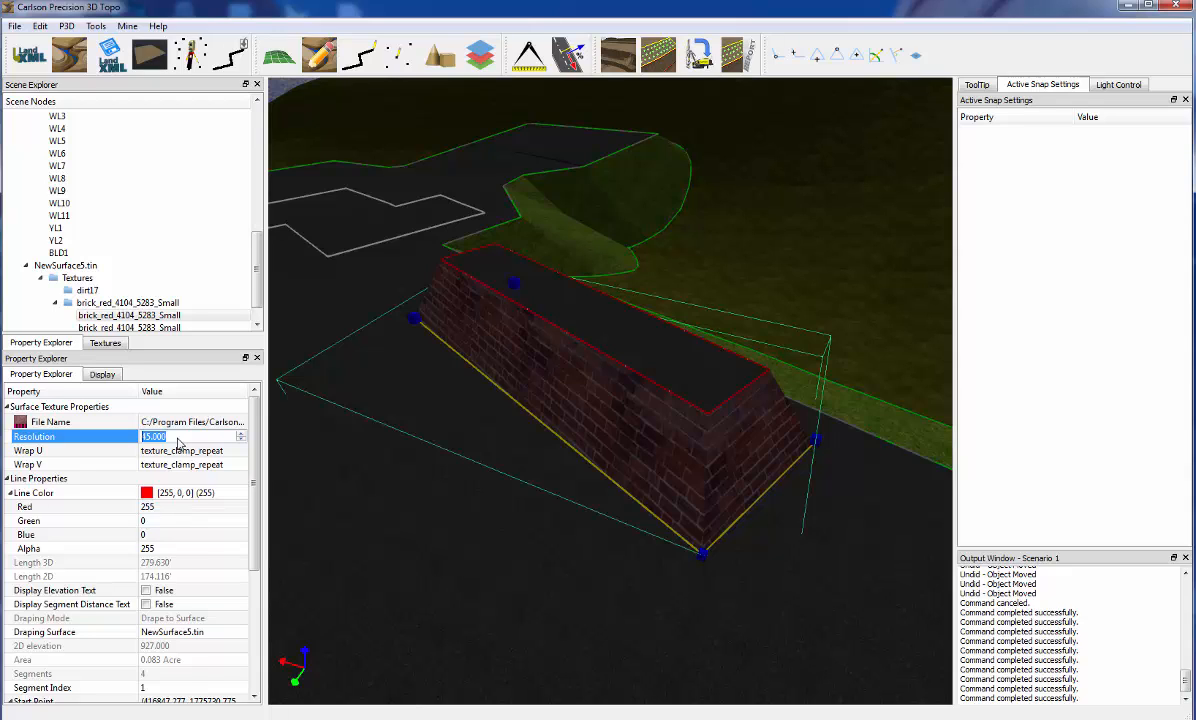
{"action": "type", "text": "65"}
{"action": "key", "text": "Return"}
{"action": "left_click", "coordinate": [178, 443]}
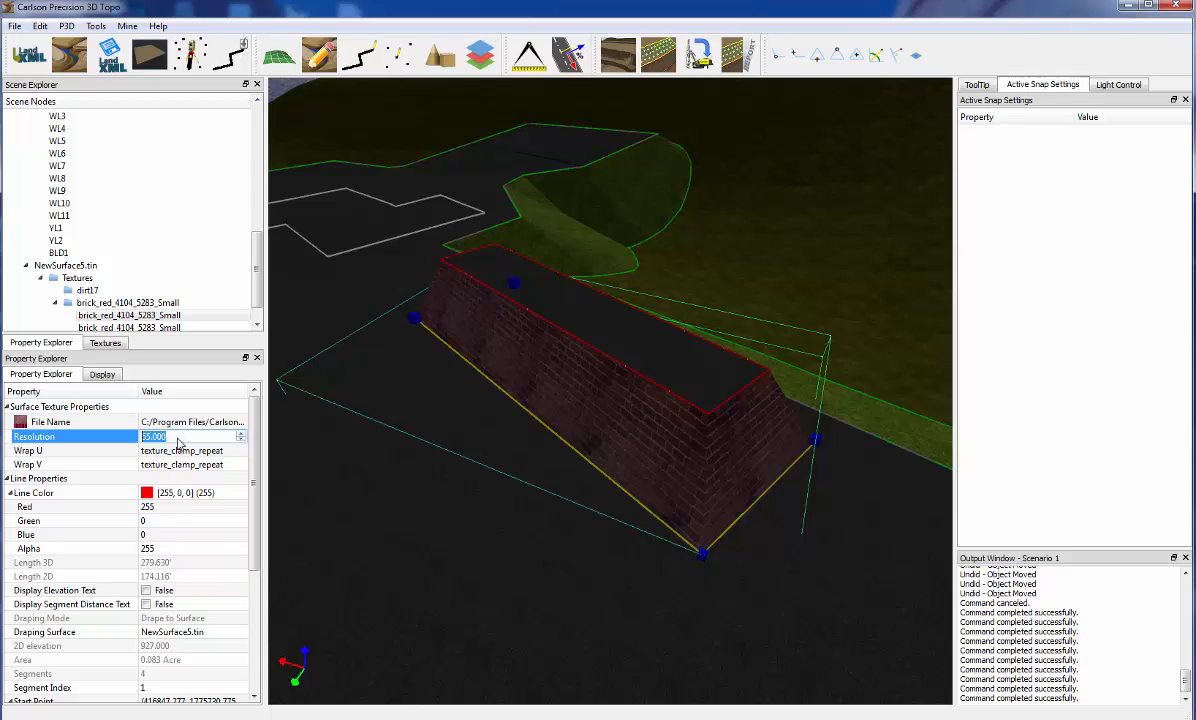
{"action": "type", "text": "85"}
{"action": "key", "text": "Return"}
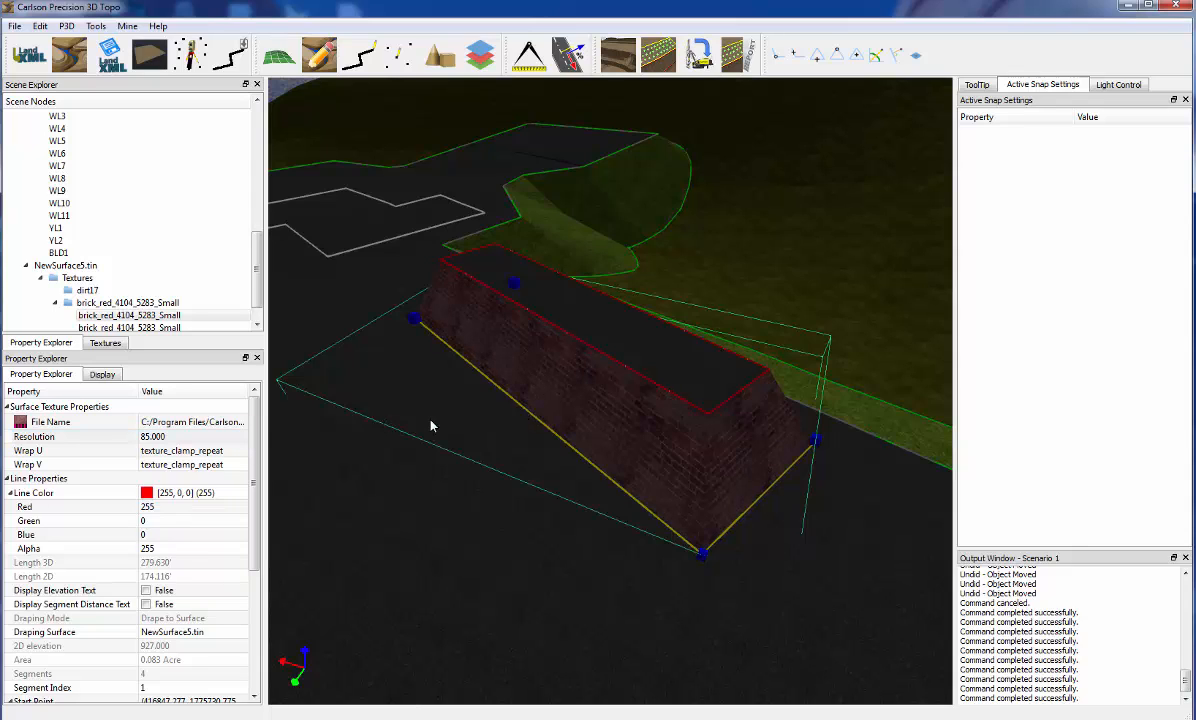
Deselect the brick texture and examine the textured building from several angles within the site
{"action": "left_click", "coordinate": [431, 426]}
{"action": "scroll", "coordinate": [431, 426], "scroll_direction": "down", "scroll_amount": 4}
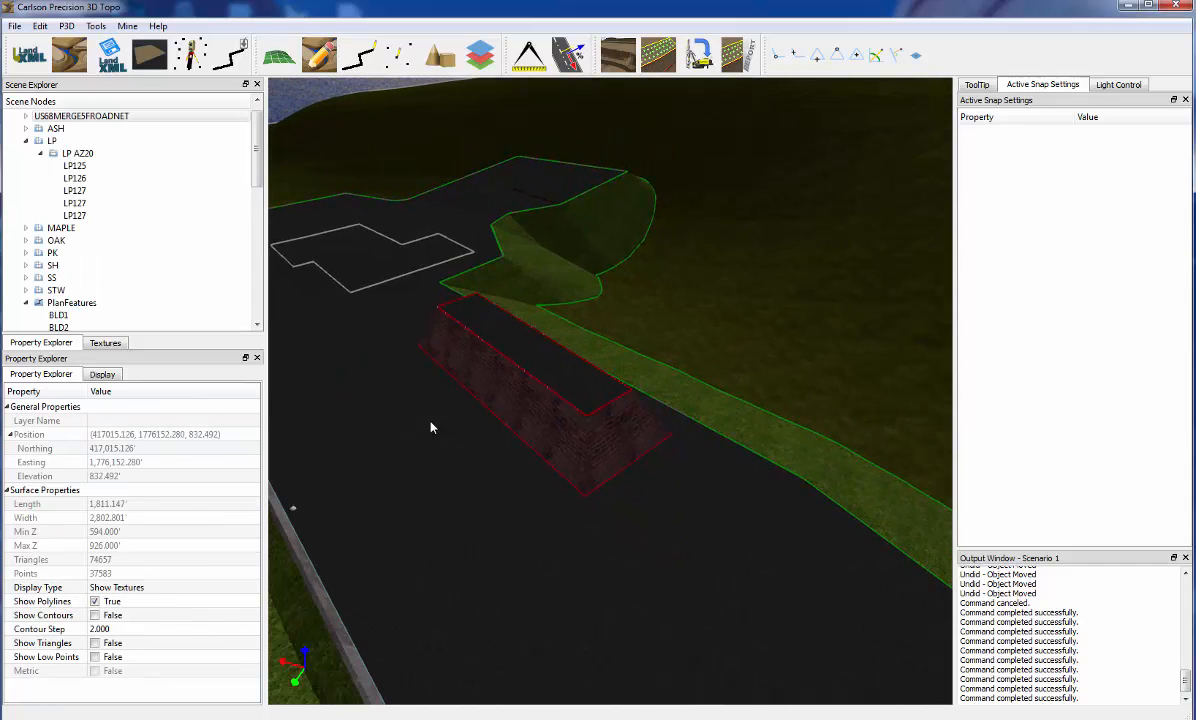
{"action": "scroll", "coordinate": [431, 427], "scroll_direction": "down", "scroll_amount": 4}
{"action": "middle_click_drag", "start_coordinate": [430, 435], "coordinate": [520, 443]}
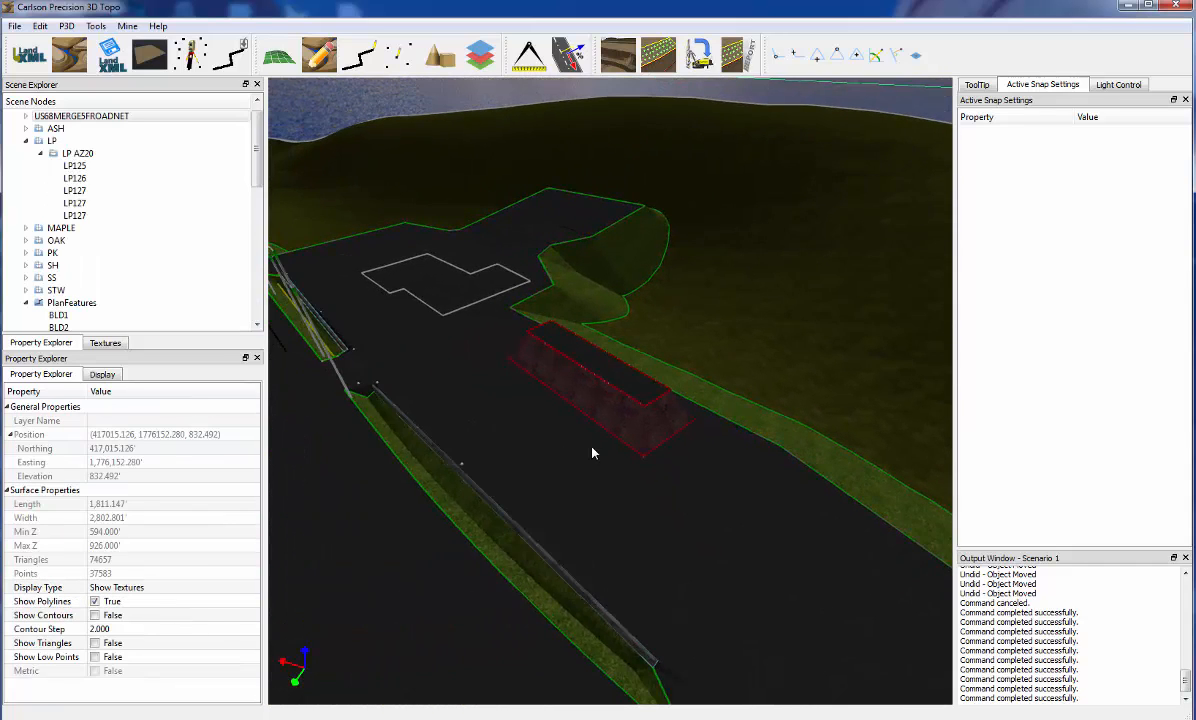
{"action": "middle_click_drag", "start_coordinate": [592, 453], "coordinate": [492, 429]}
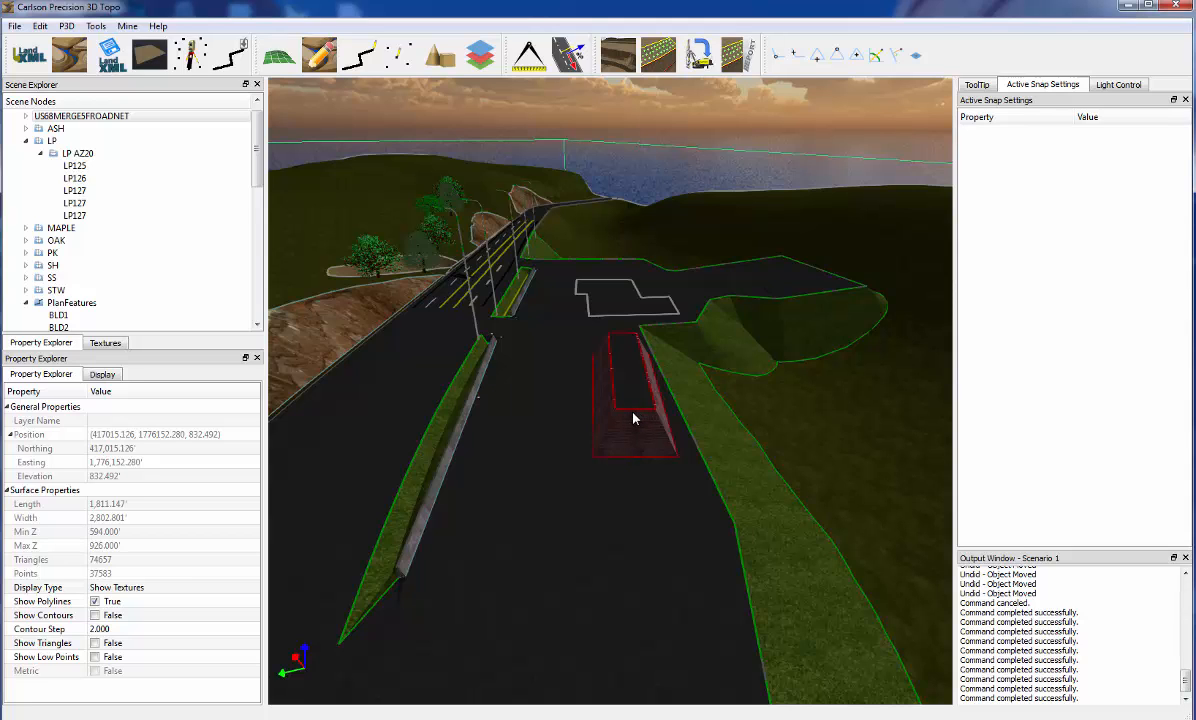
{"action": "middle_click_drag", "start_coordinate": [631, 436], "coordinate": [534, 365]}
{"action": "scroll", "coordinate": [481, 343], "scroll_direction": "up", "scroll_amount": 2}
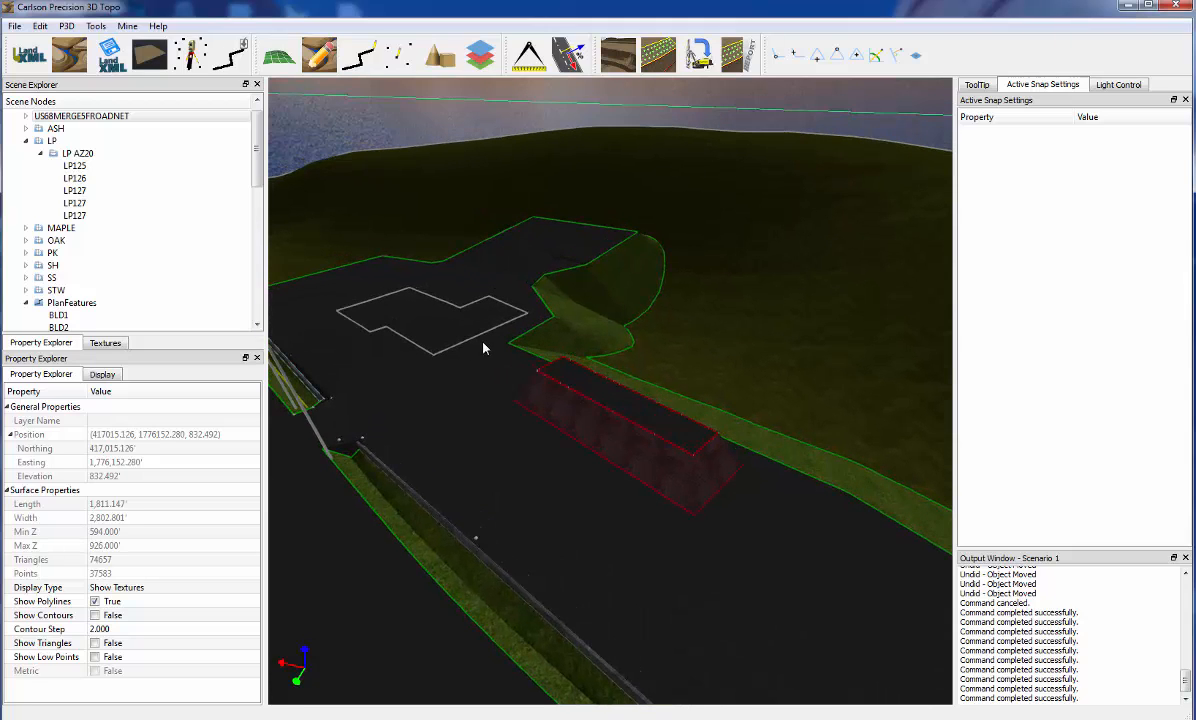
{"action": "scroll", "coordinate": [649, 411], "scroll_direction": "up", "scroll_amount": 5}
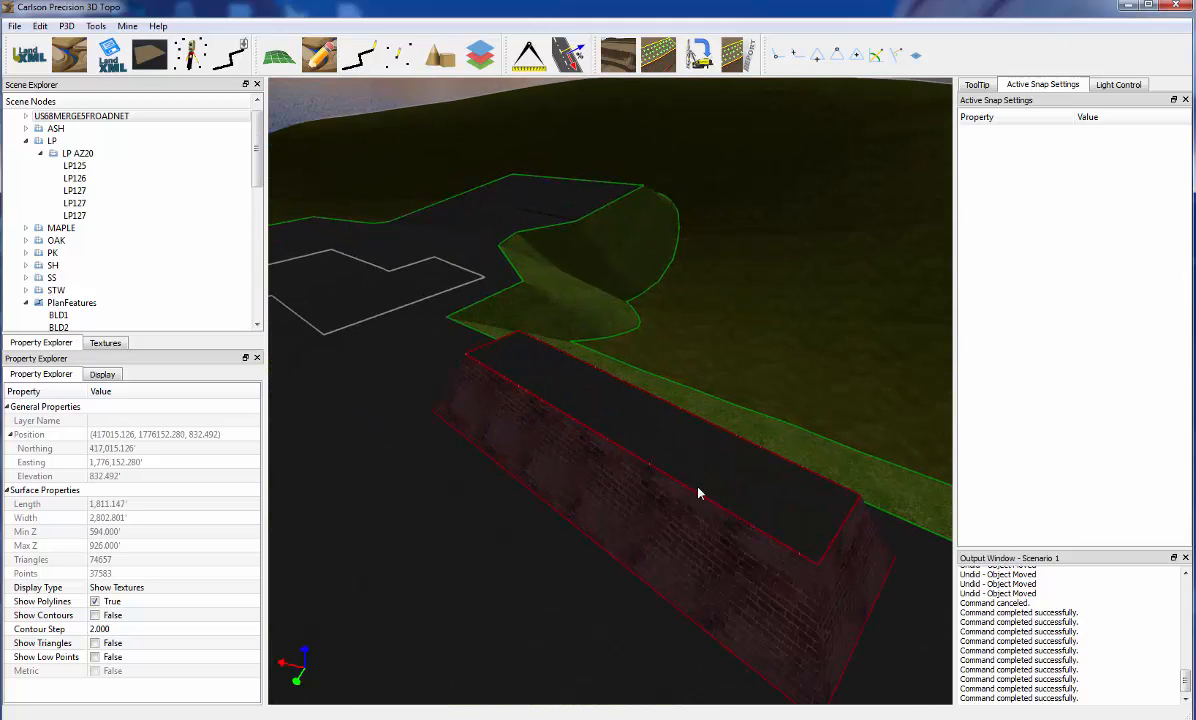
Set the draping mode of the raised inner BLD1 outline around the roof to 2D
{"action": "left_click", "coordinate": [699, 498]}
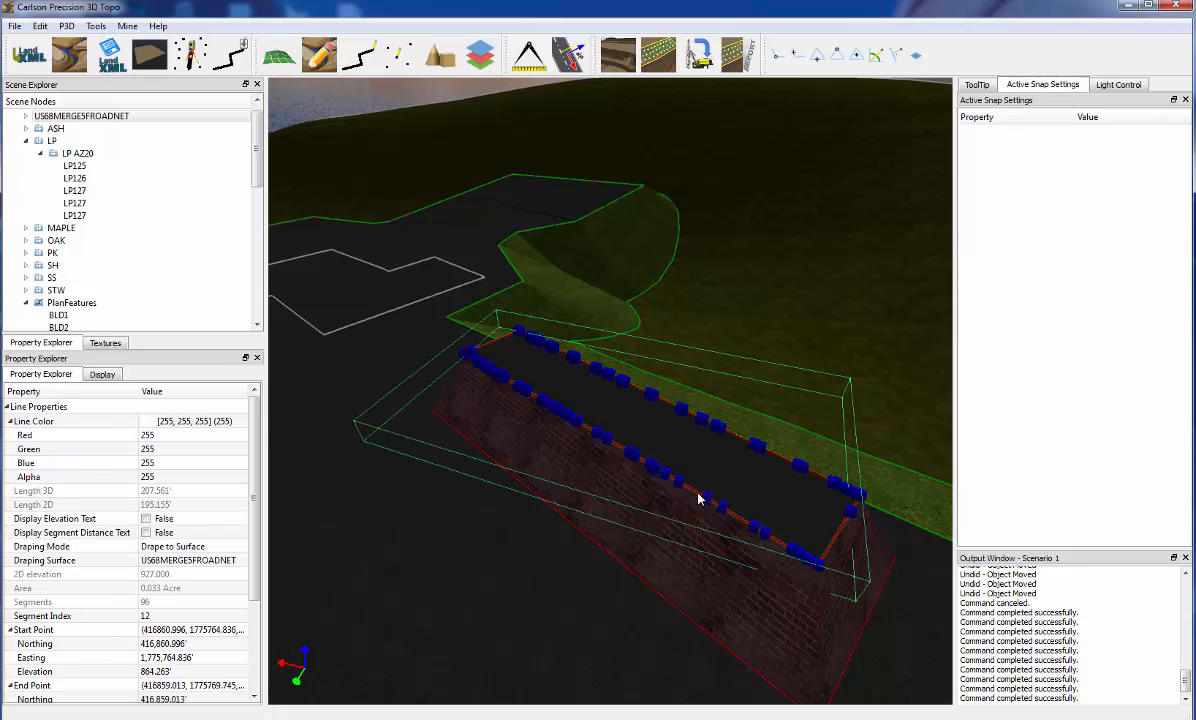
{"action": "left_click", "coordinate": [184, 548]}
{"action": "left_click", "coordinate": [187, 550]}
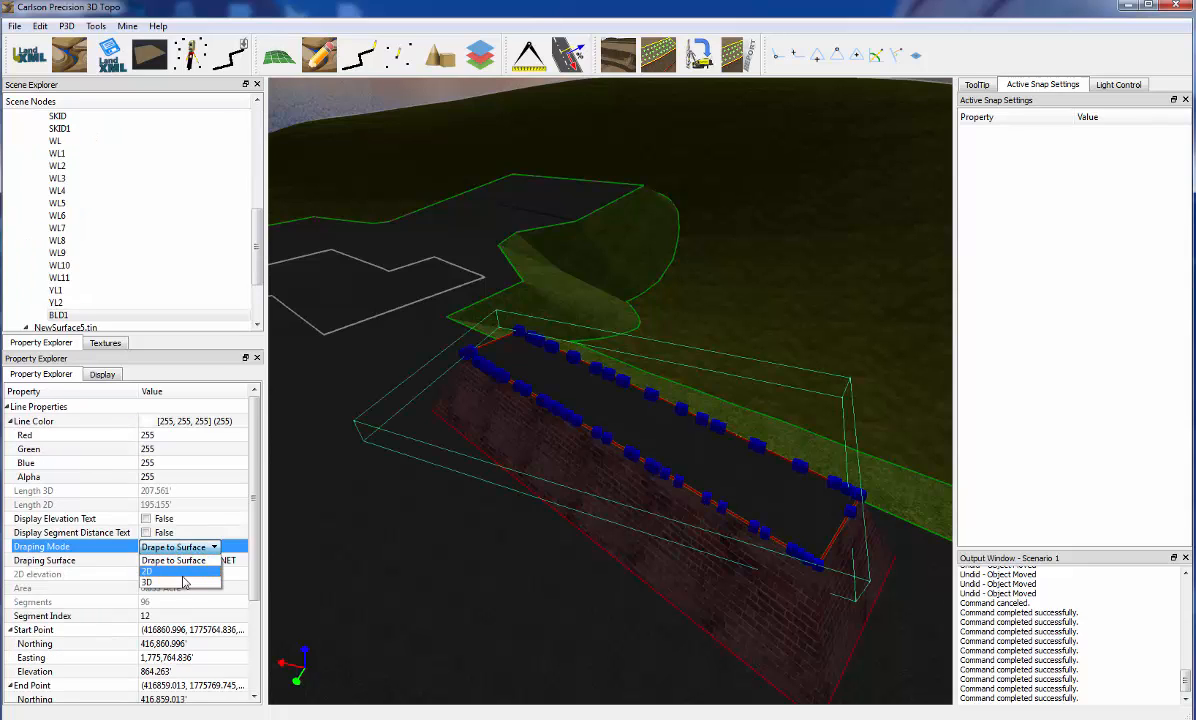
{"action": "left_click", "coordinate": [172, 536]}
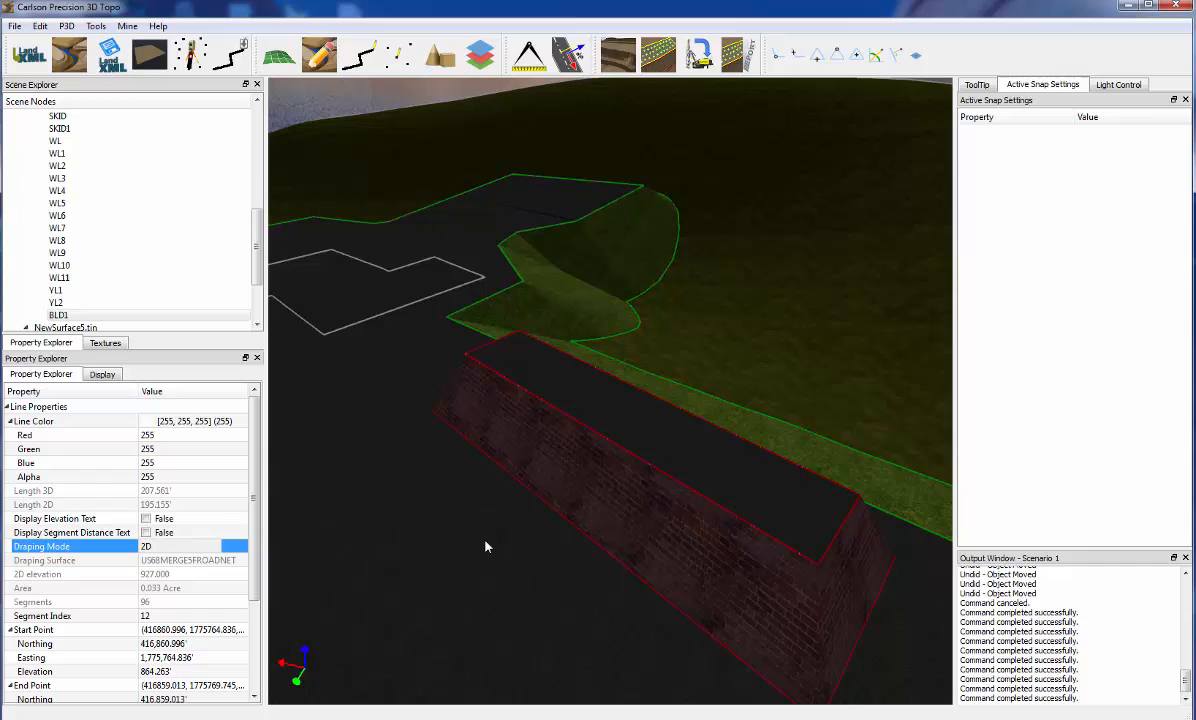
Examine the Ashphalt_1 roof texture outline and its available editing commands from two sides of the brick building
{"action": "left_click", "coordinate": [675, 484]}
{"action": "right_click", "coordinate": [675, 484]}
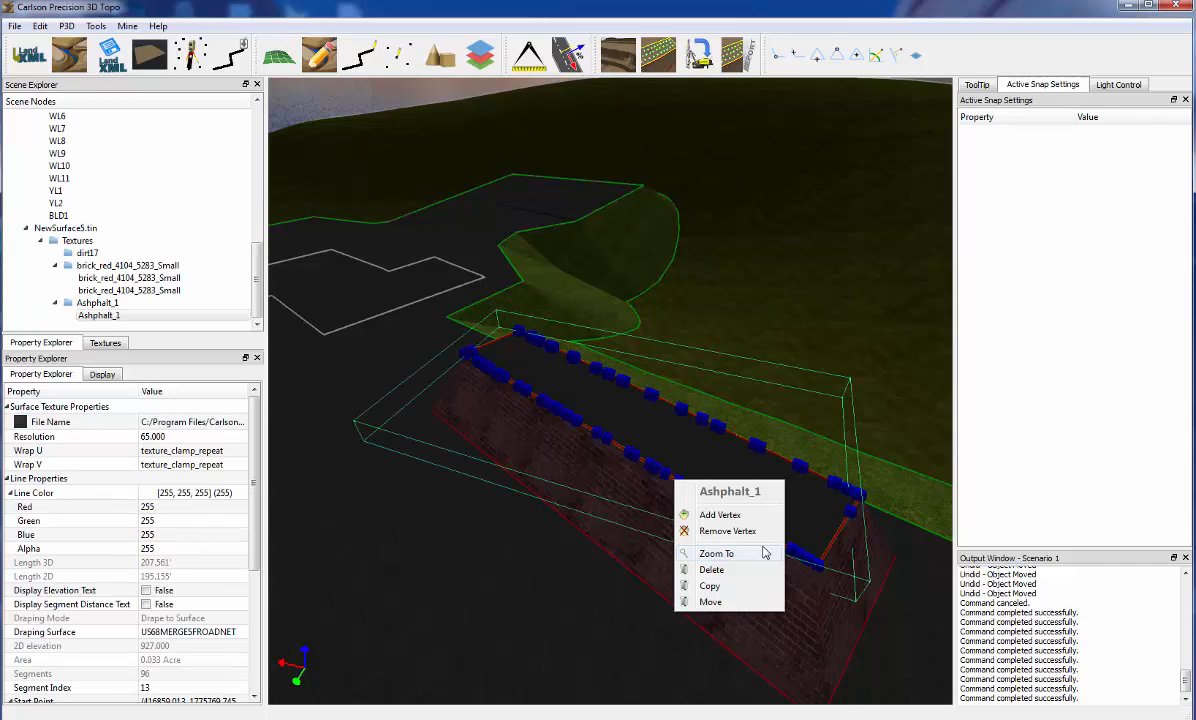
{"action": "left_click", "coordinate": [592, 454]}
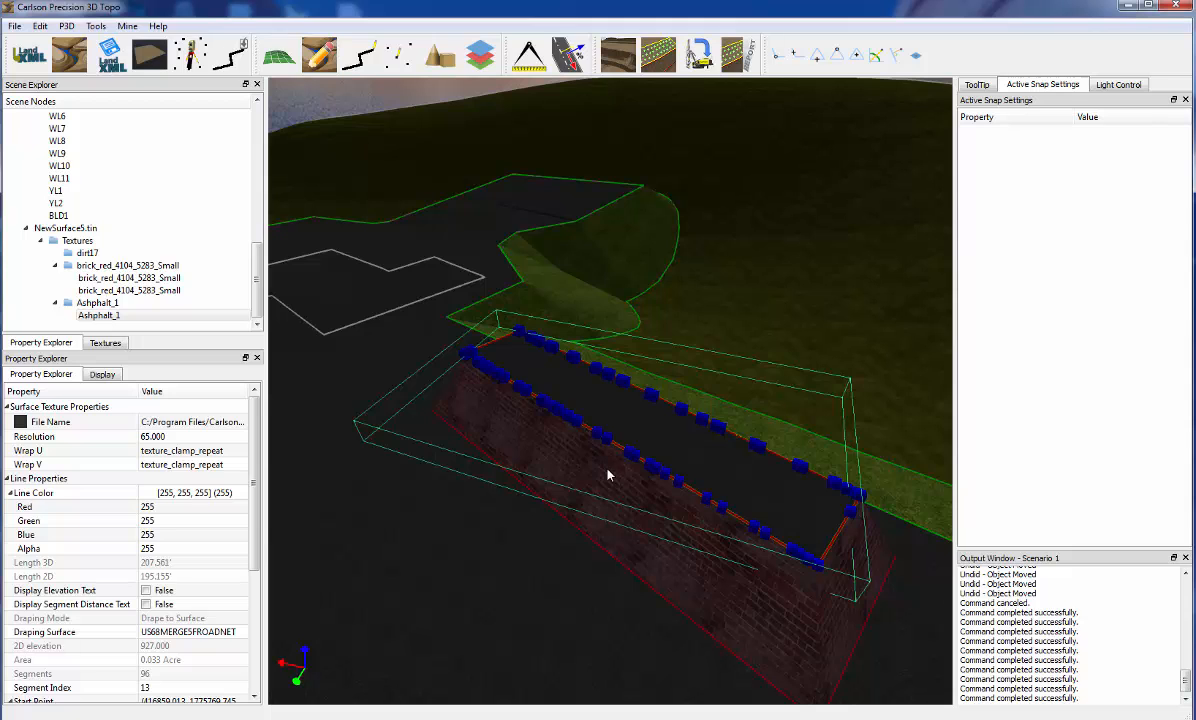
{"action": "left_click", "coordinate": [747, 590]}
{"action": "middle_click_drag", "start_coordinate": [747, 592], "coordinate": [668, 578]}
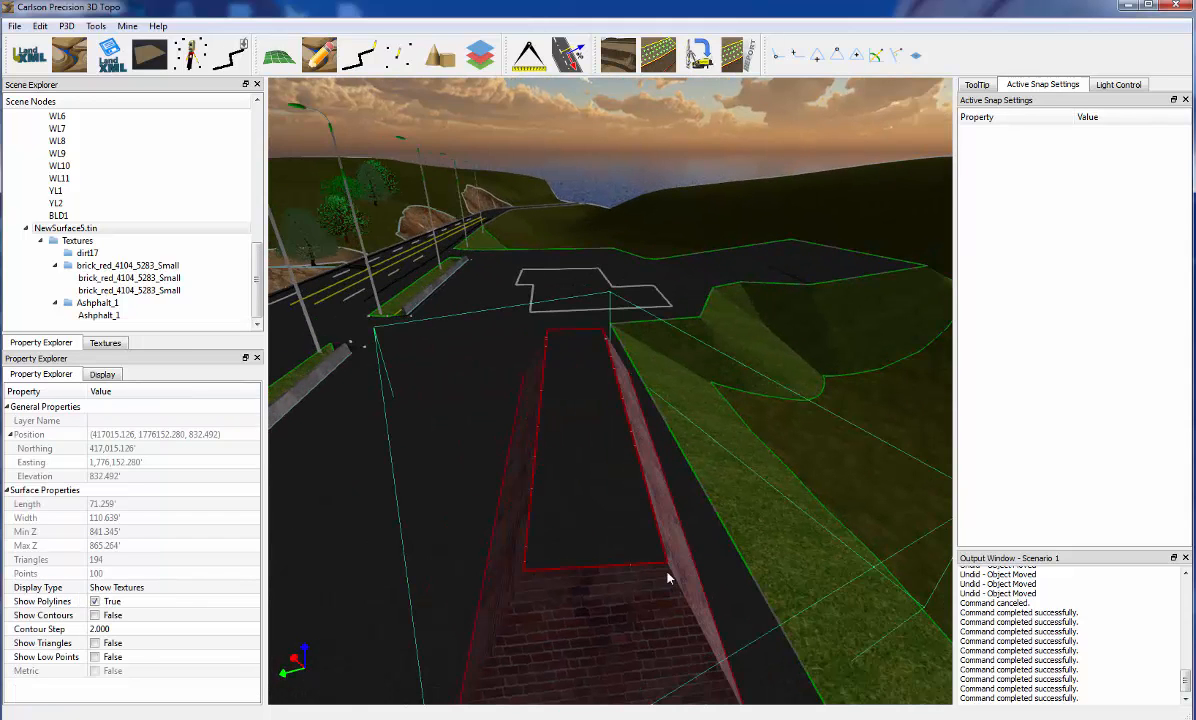
{"action": "left_click", "coordinate": [617, 570]}
{"action": "right_click", "coordinate": [617, 570]}
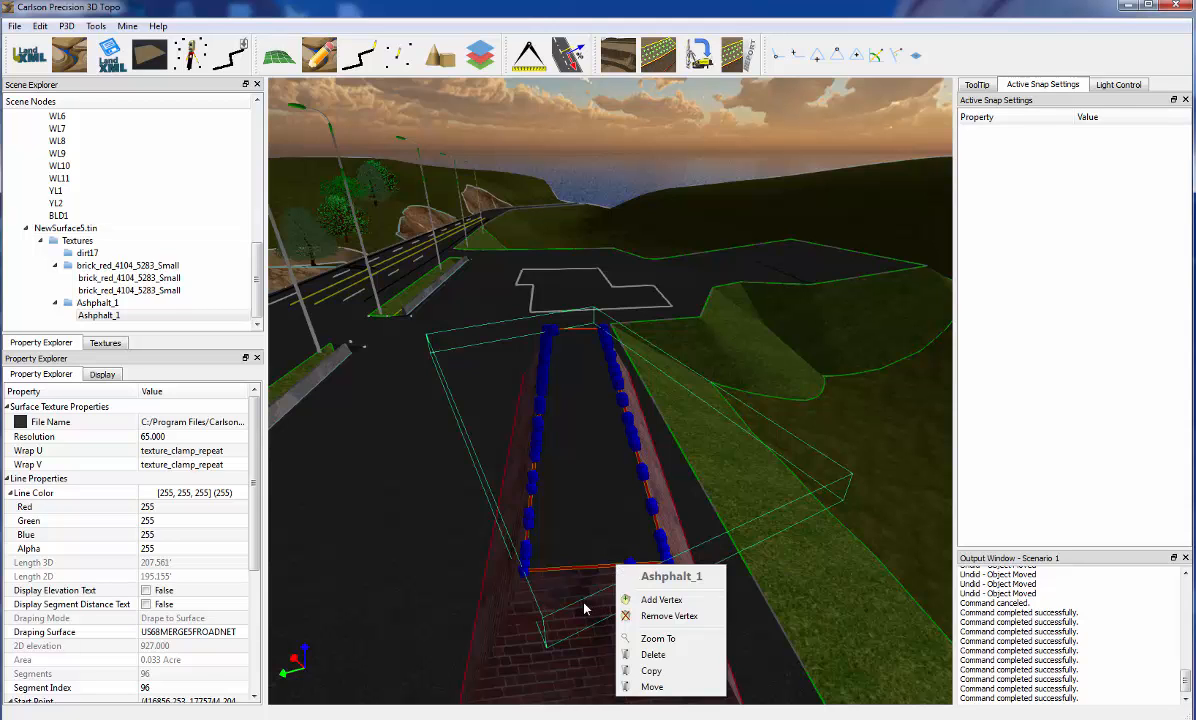
{"action": "left_click", "coordinate": [550, 568]}
{"action": "middle_click_drag", "start_coordinate": [442, 582], "coordinate": [473, 590]}
Break the BLD2 building outline at a point along its front edge and at another along its long road-side edge
{"action": "left_click", "coordinate": [455, 518]}
{"action": "middle_click_drag", "start_coordinate": [455, 517], "coordinate": [498, 562]}
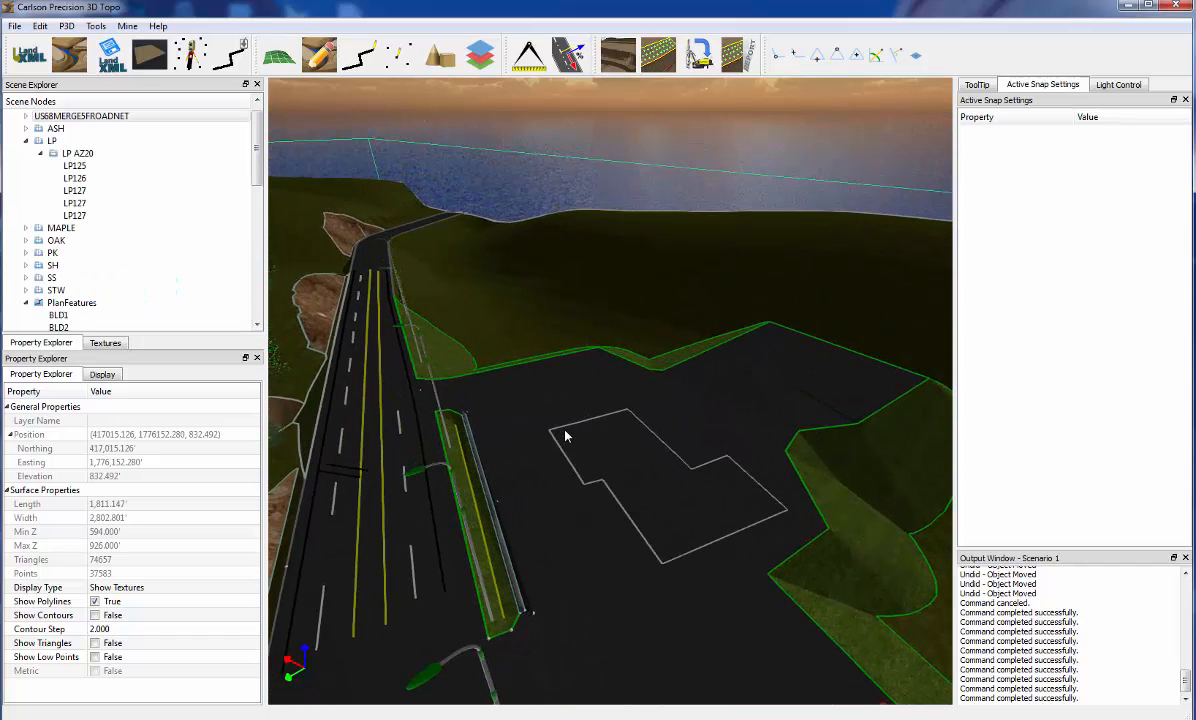
{"action": "middle_click_drag", "start_coordinate": [662, 535], "coordinate": [664, 542]}
{"action": "scroll", "coordinate": [665, 548], "scroll_direction": "up", "scroll_amount": 5}
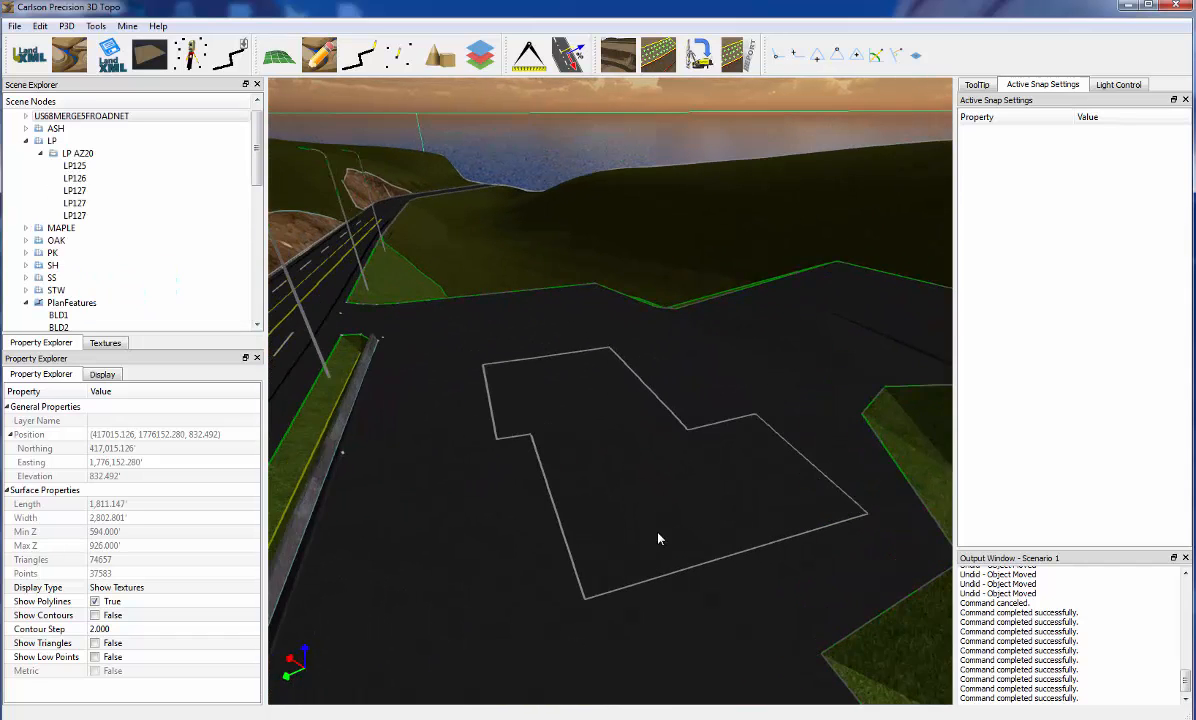
{"action": "middle_click_drag", "start_coordinate": [670, 569], "coordinate": [667, 566]}
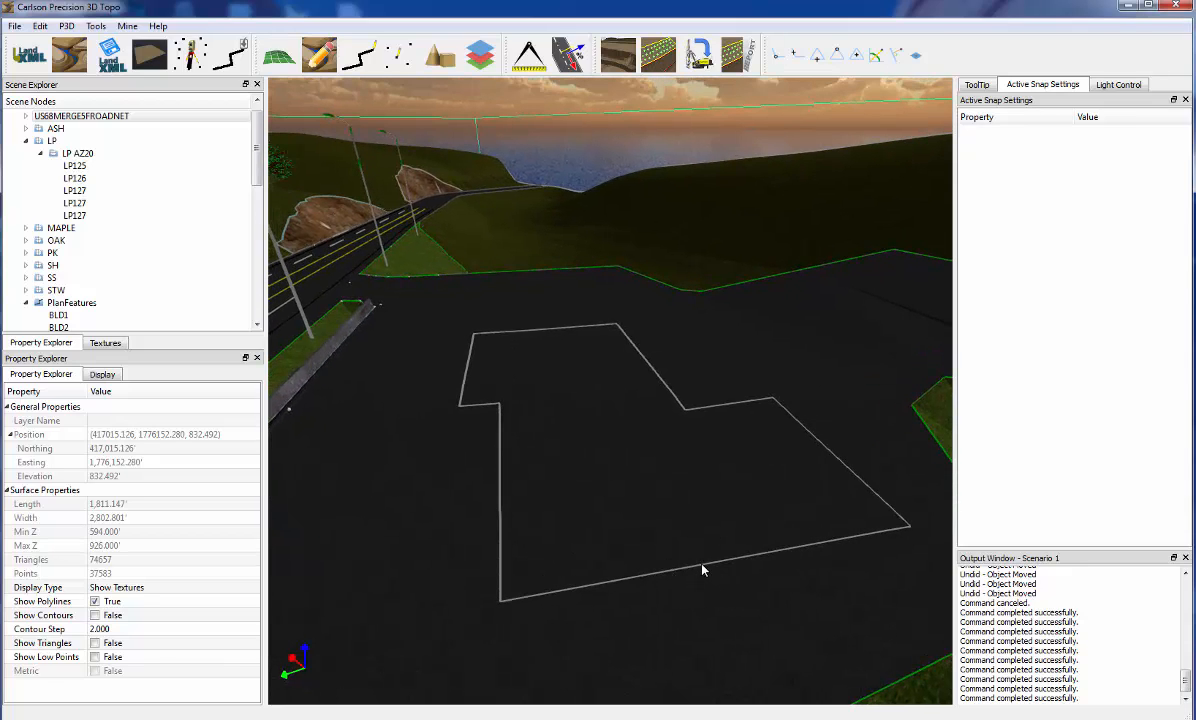
{"action": "left_click", "coordinate": [702, 567]}
{"action": "right_click", "coordinate": [702, 567]}
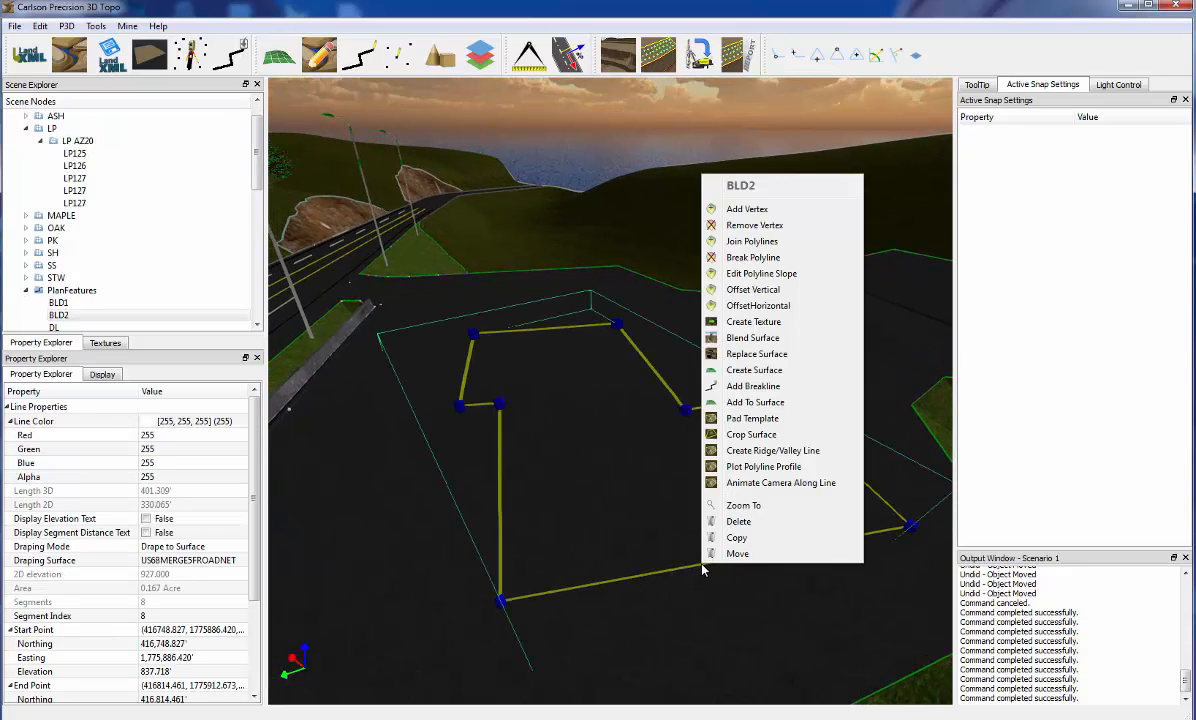
{"action": "left_click", "coordinate": [765, 257]}
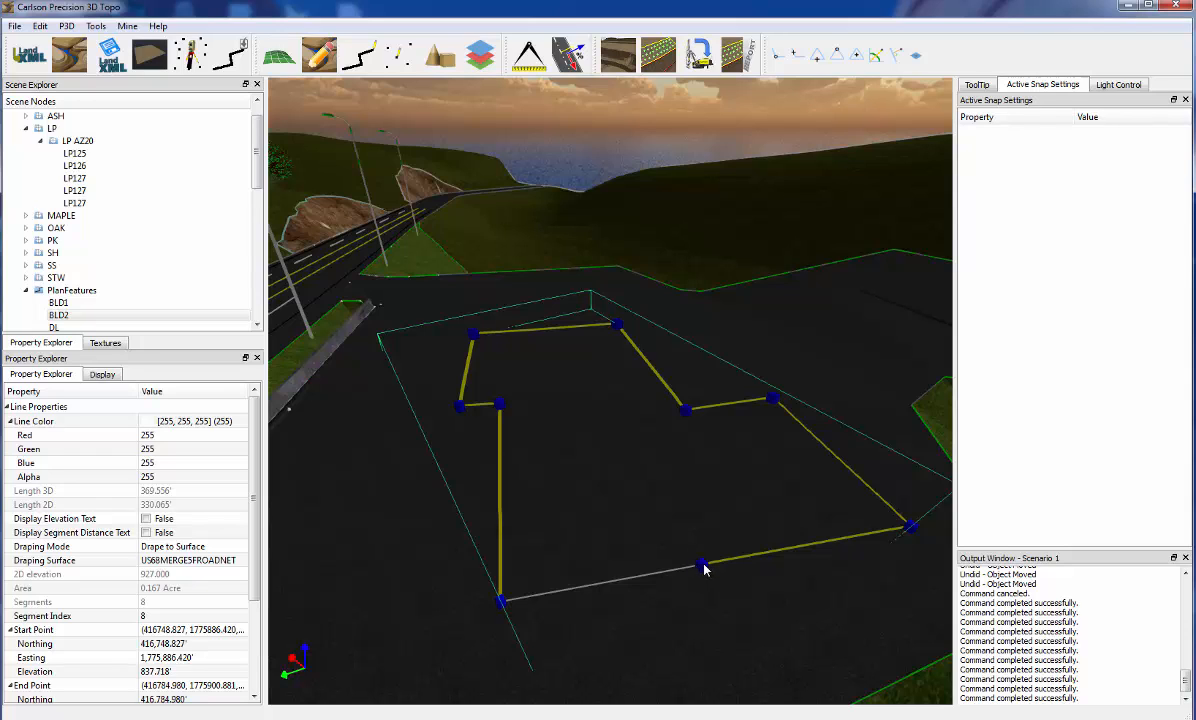
{"action": "right_click", "coordinate": [500, 459]}
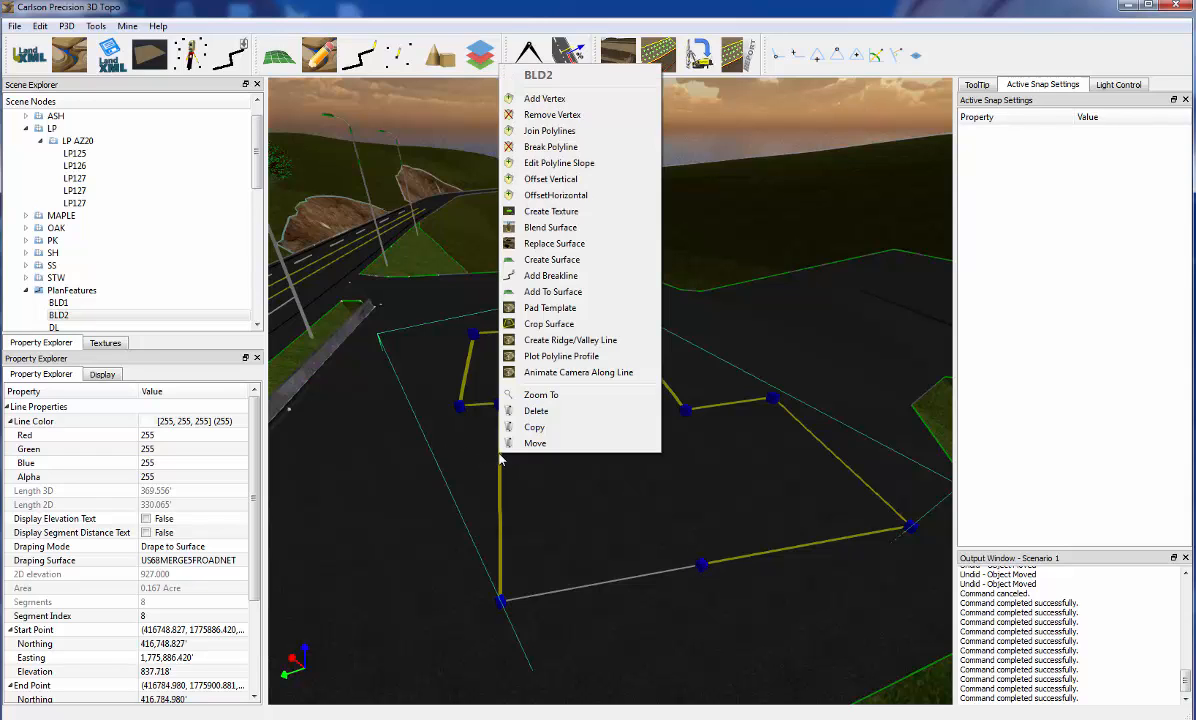
{"action": "left_click", "coordinate": [522, 147]}
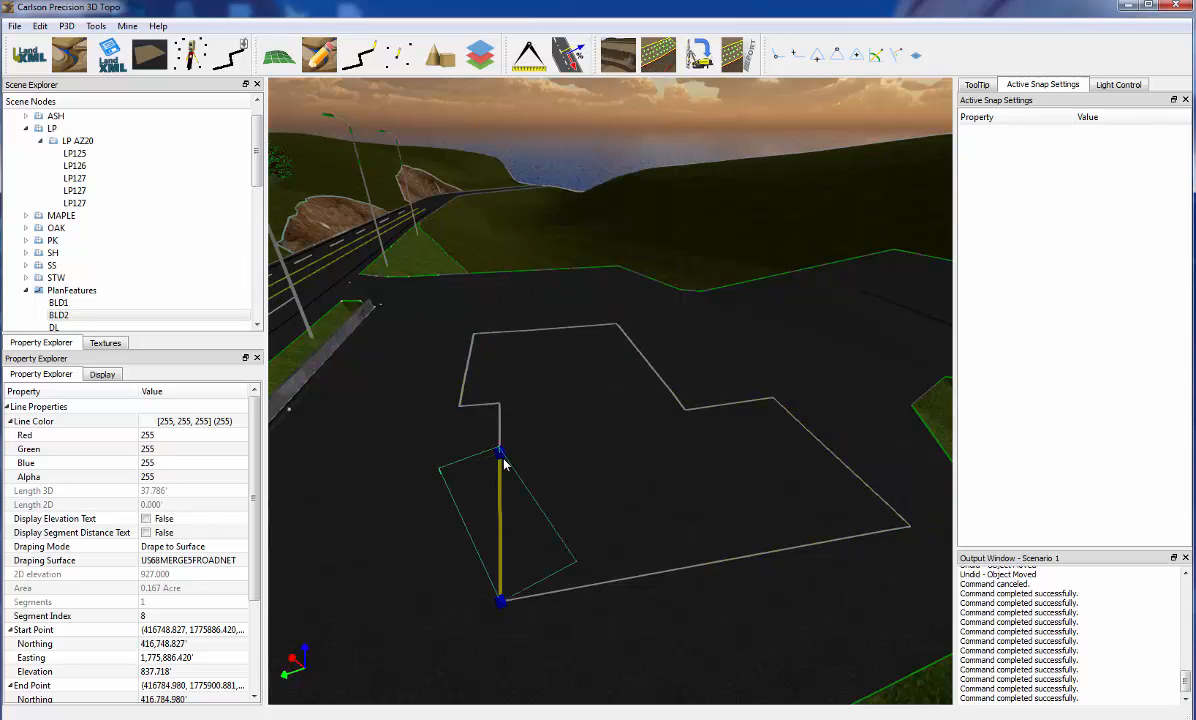
Enable endpoint snapping and snap the broken front segment's end vertex of BLD2 to the adjoining endpoint on the front edge
{"action": "left_click", "coordinate": [675, 567]}
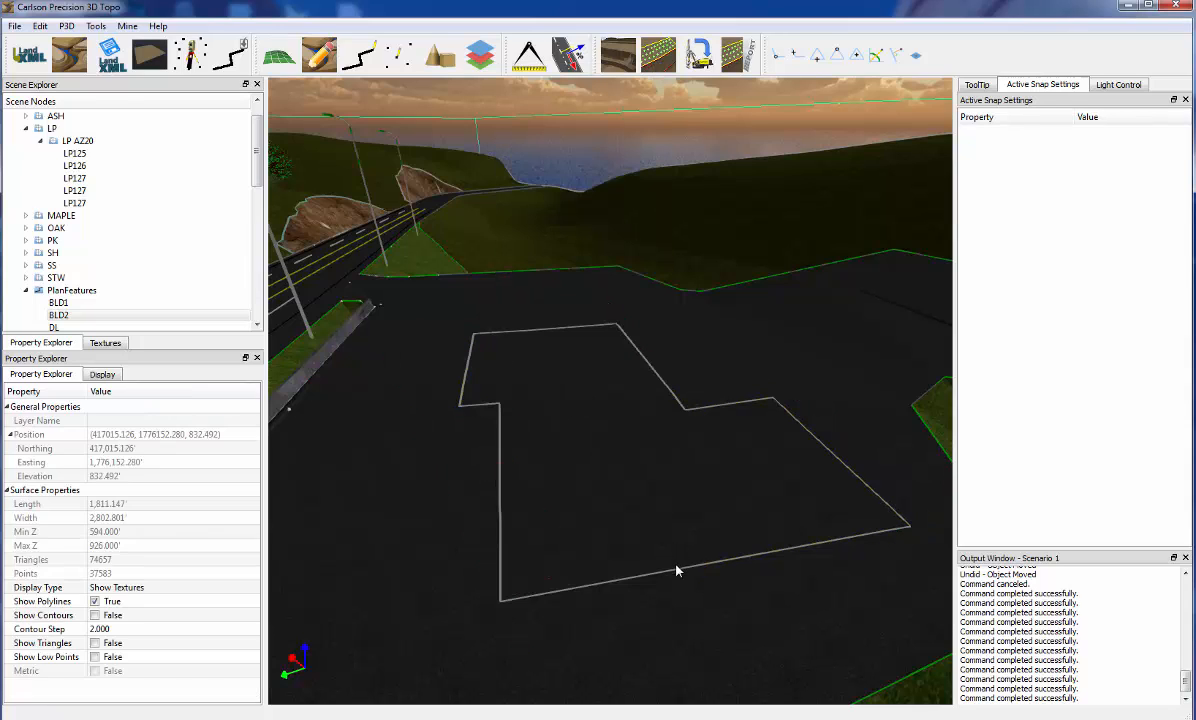
{"action": "left_click", "coordinate": [690, 568]}
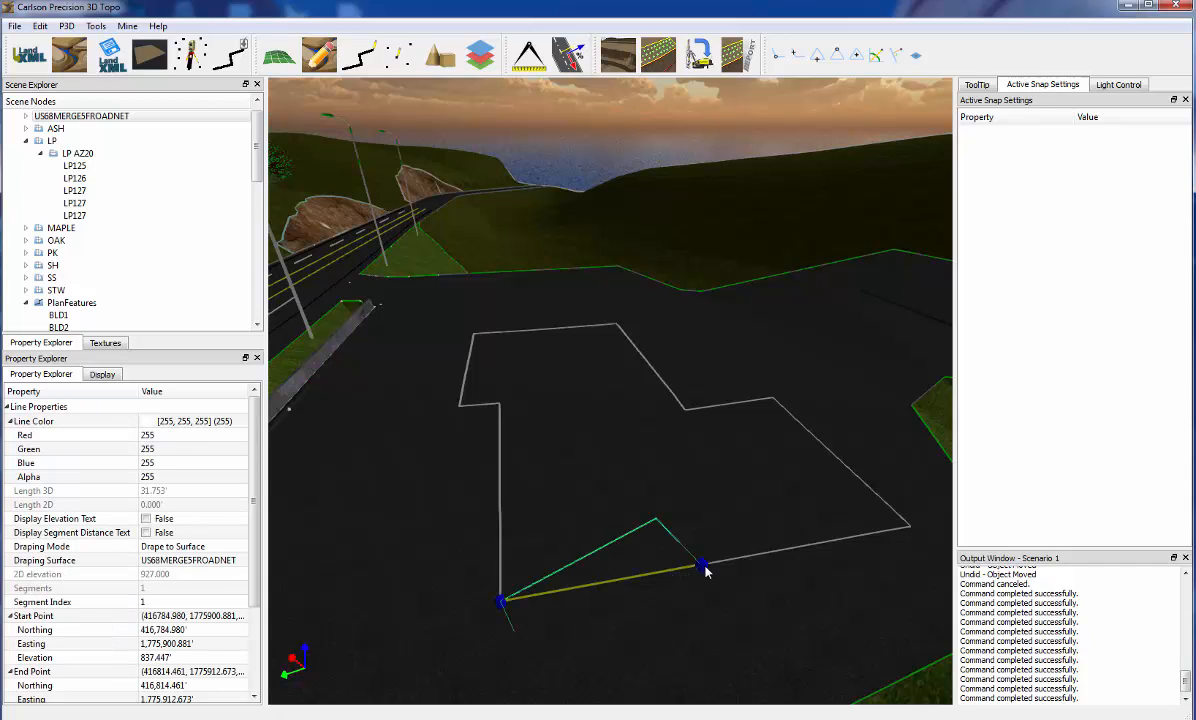
{"action": "left_click", "coordinate": [780, 56]}
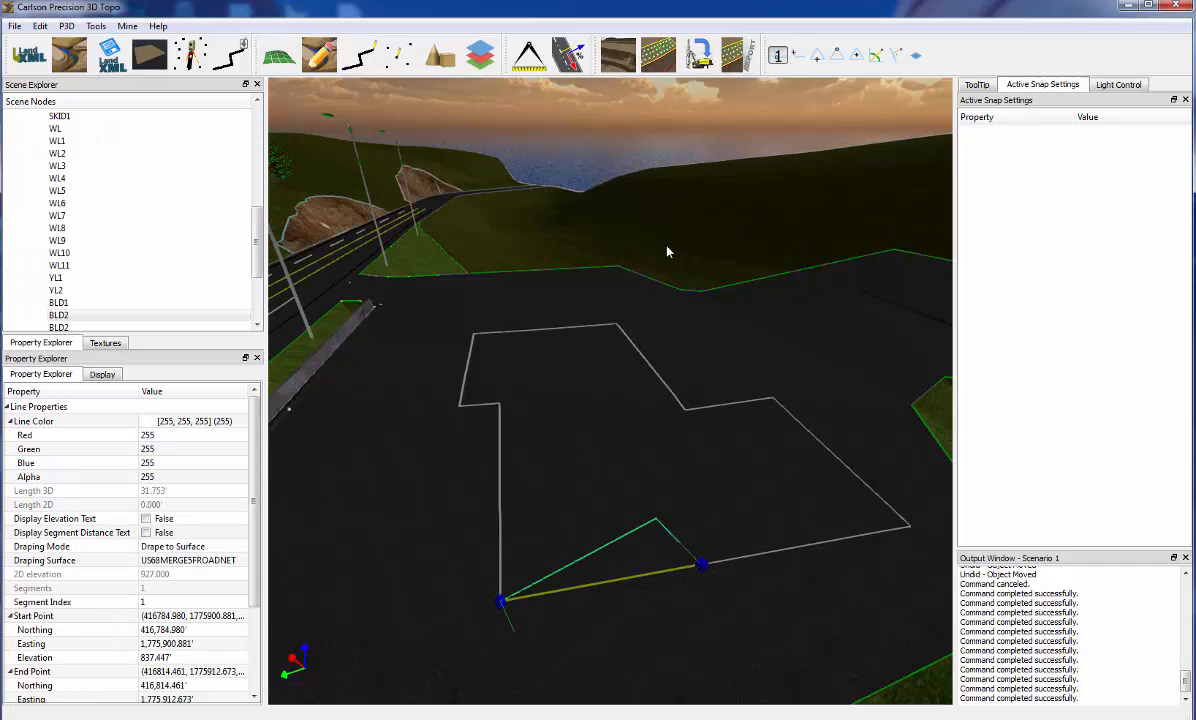
{"action": "left_click", "coordinate": [702, 567]}
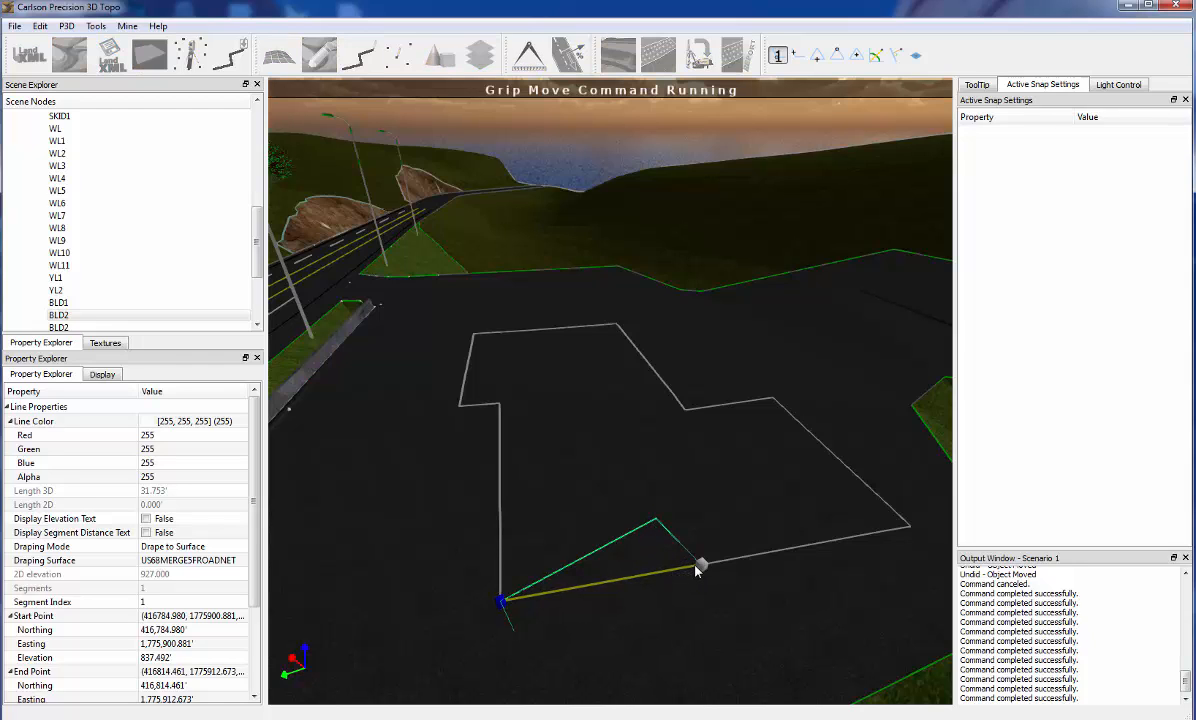
{"action": "left_click", "coordinate": [701, 567]}
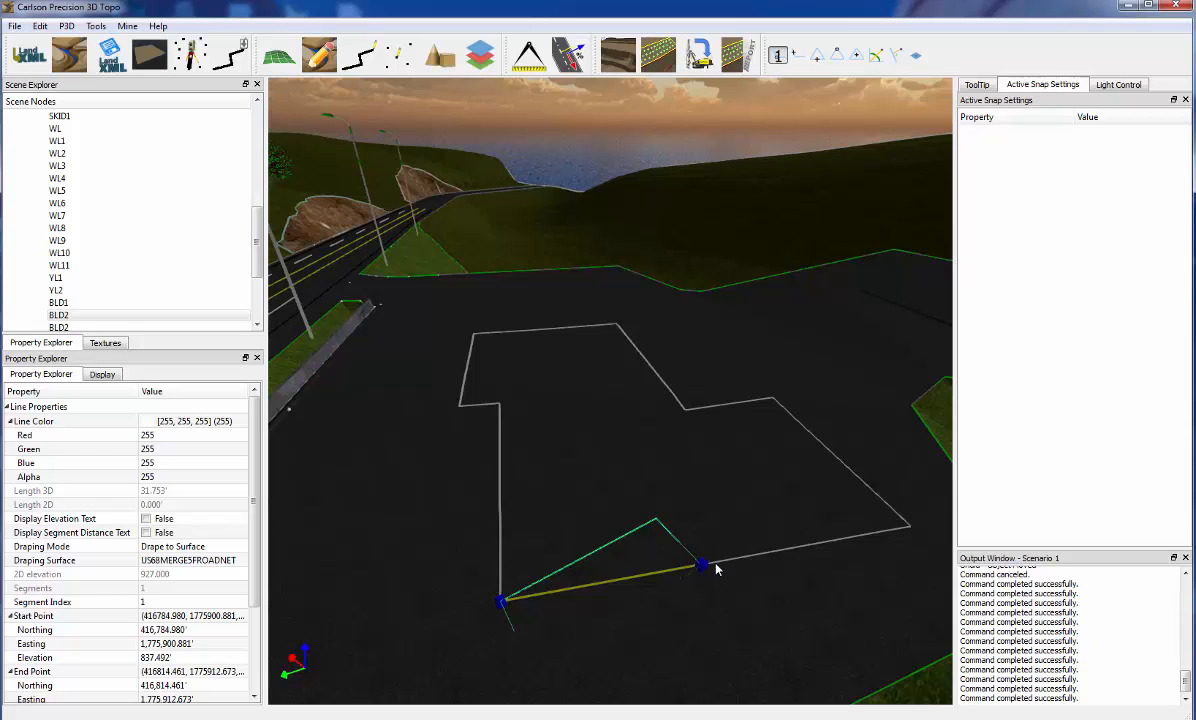
{"action": "left_click", "coordinate": [701, 566]}
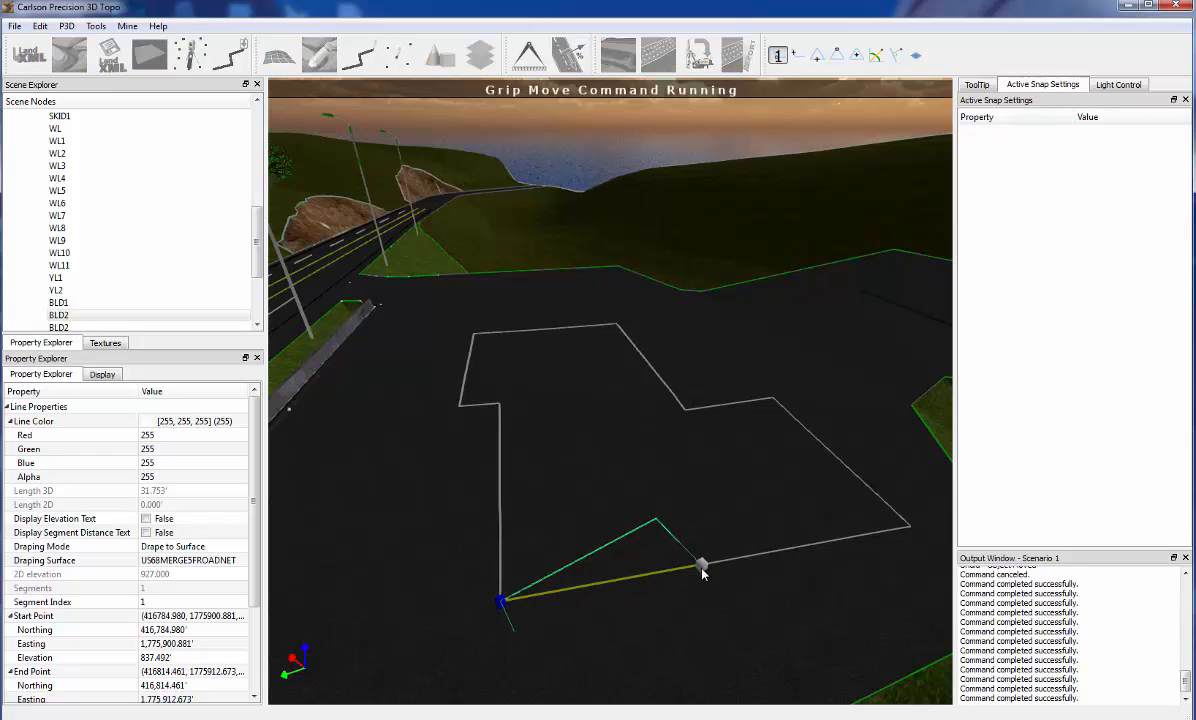
{"action": "left_click", "coordinate": [702, 567]}
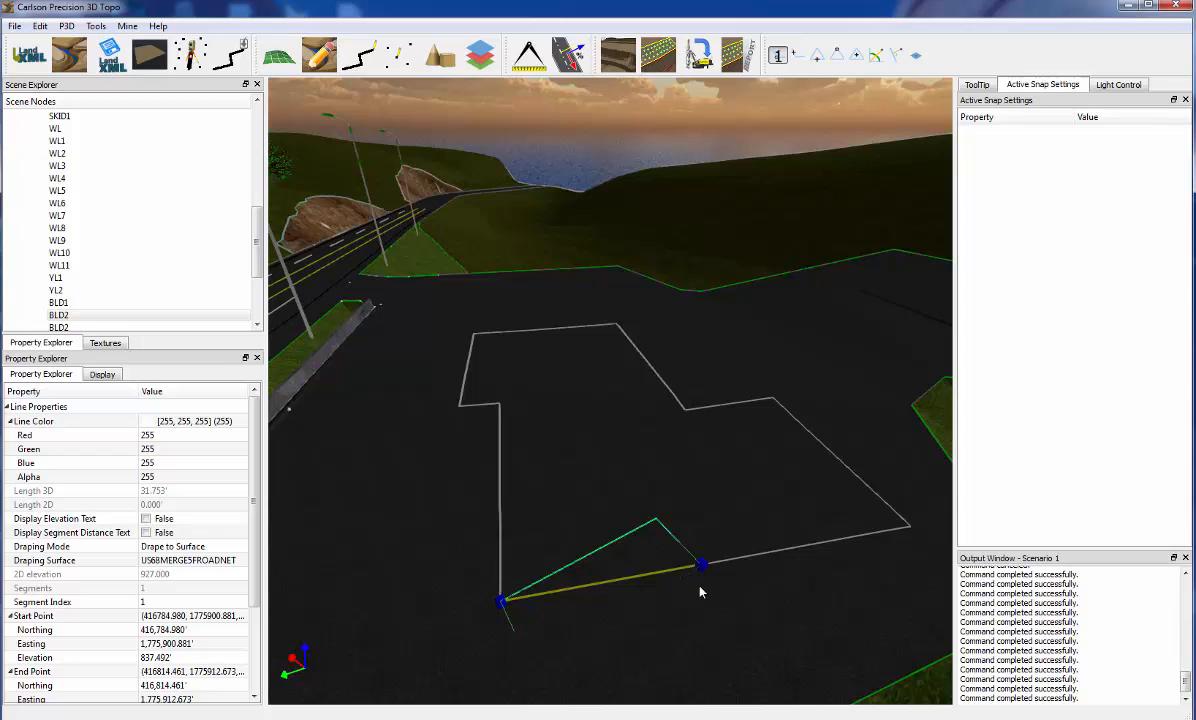
Try to join the front BLD2 segment to the road-side segment, picking the front segment's break end first
{"action": "middle_click_drag", "start_coordinate": [700, 587], "coordinate": [659, 622]}
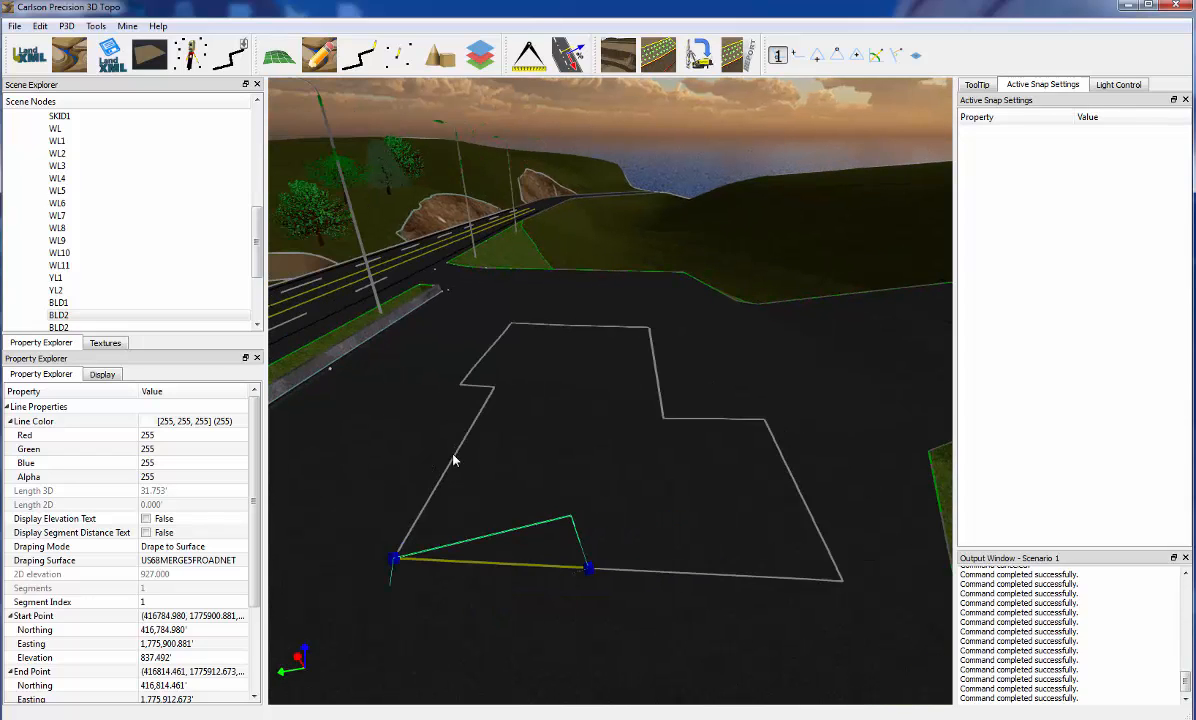
{"action": "right_click", "coordinate": [621, 547]}
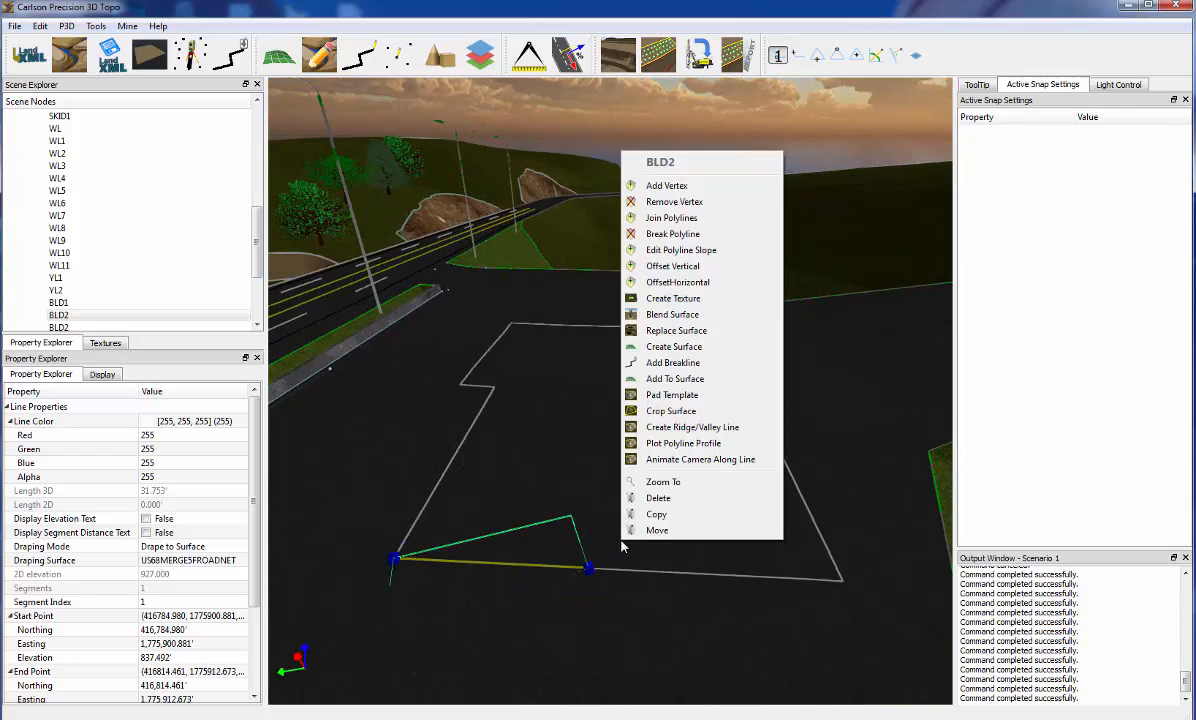
{"action": "left_click", "coordinate": [672, 217]}
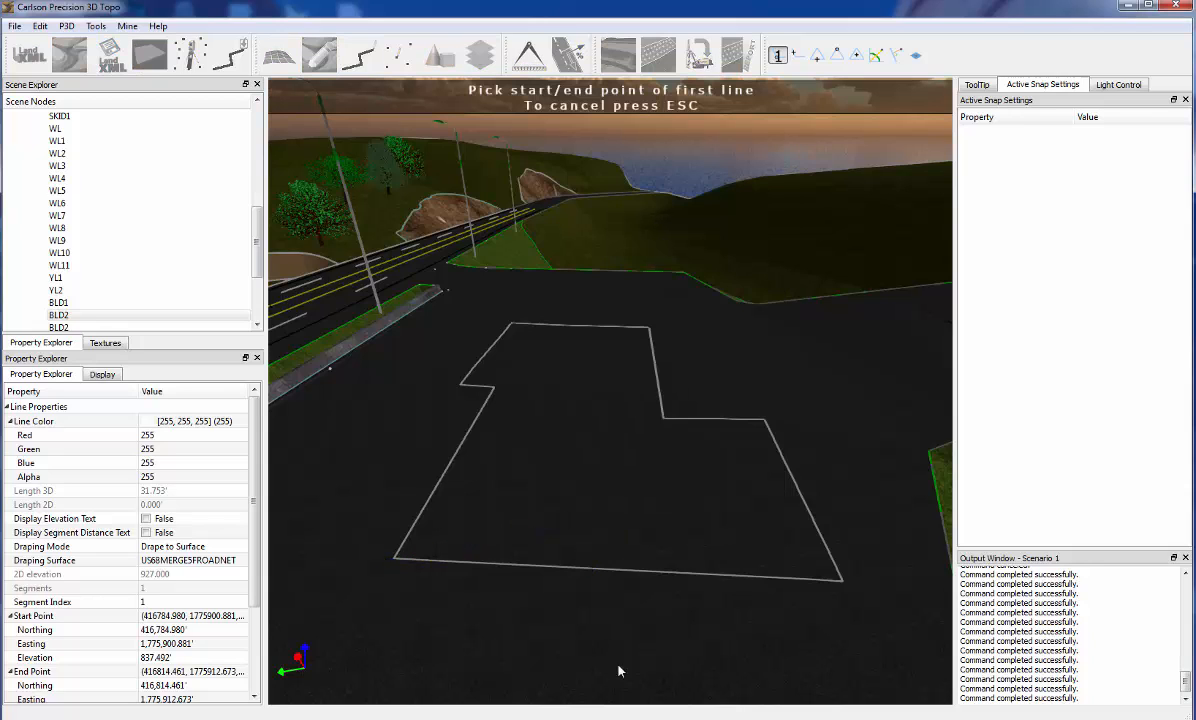
{"action": "left_click", "coordinate": [582, 570]}
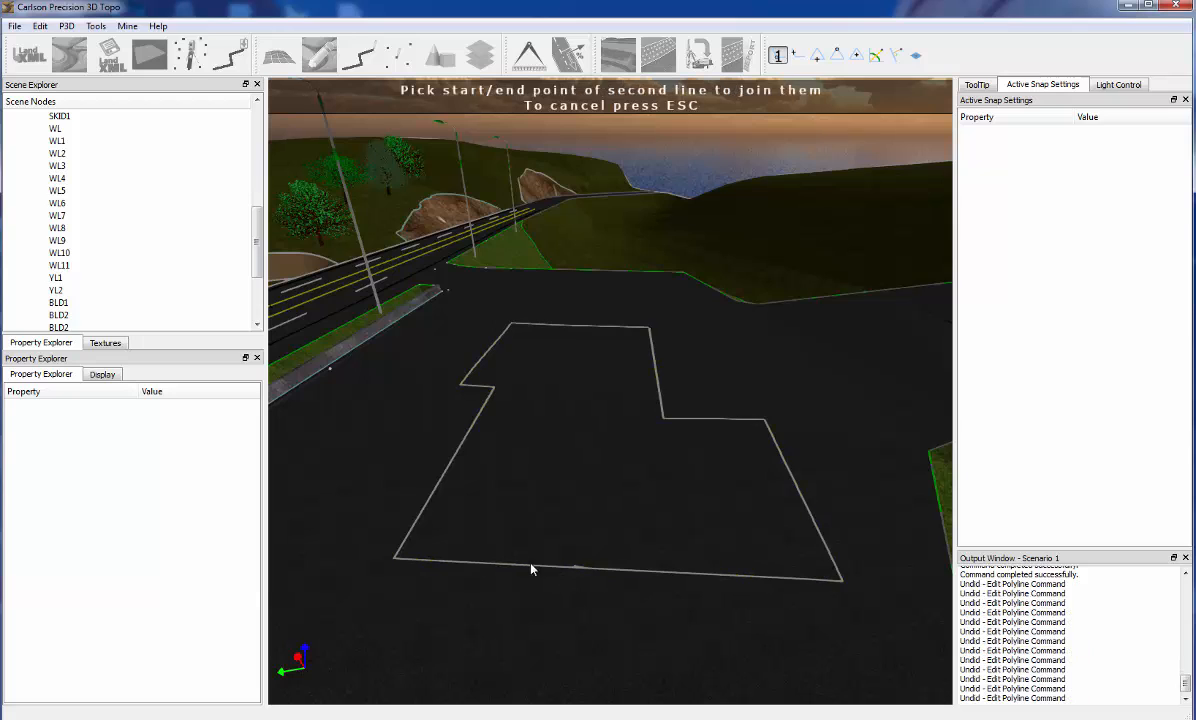
{"action": "left_click", "coordinate": [395, 559]}
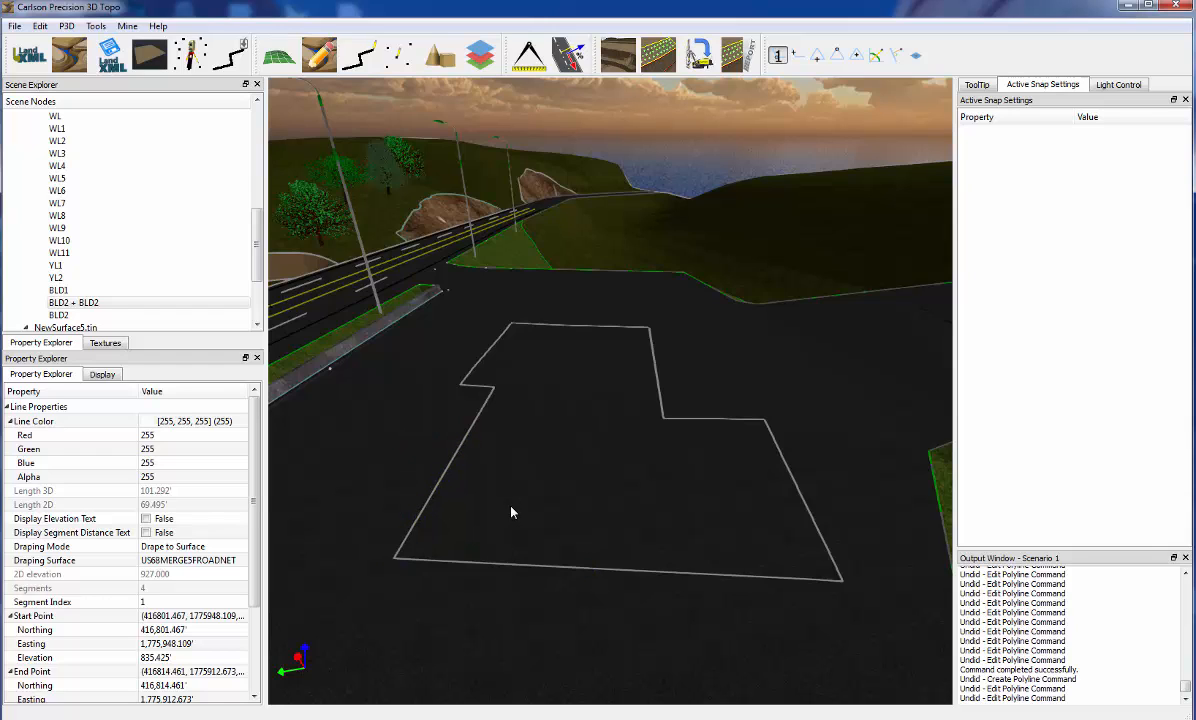
Retry joining the front BLD2 segment from its break end to the corner end of the road-side segment, and undo the join
{"action": "left_click", "coordinate": [510, 568]}
{"action": "right_click", "coordinate": [510, 566]}
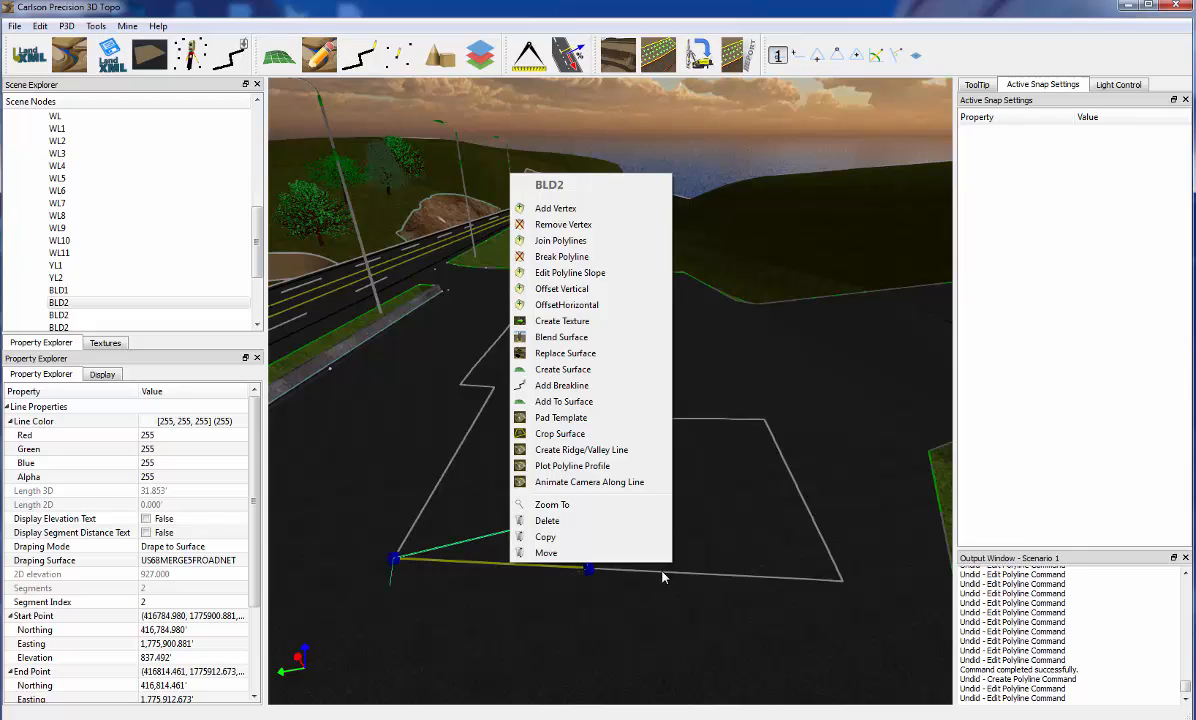
{"action": "key", "text": "Escape"}
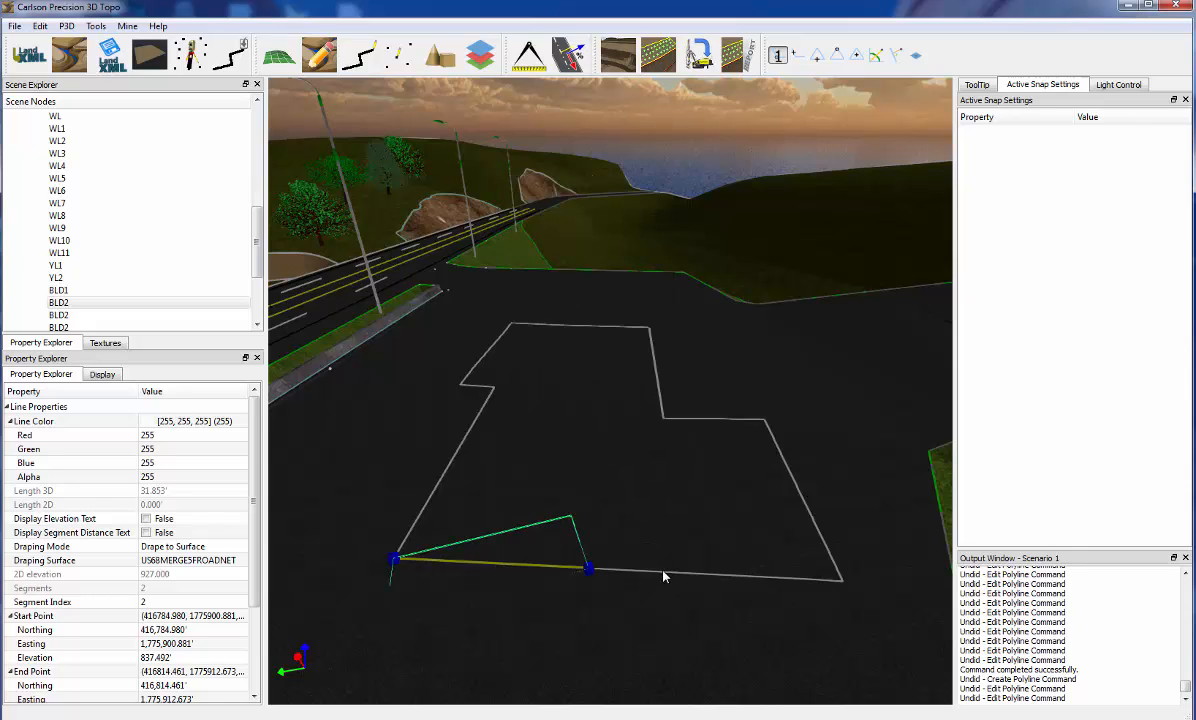
{"action": "left_click", "coordinate": [664, 576]}
{"action": "right_click", "coordinate": [664, 576]}
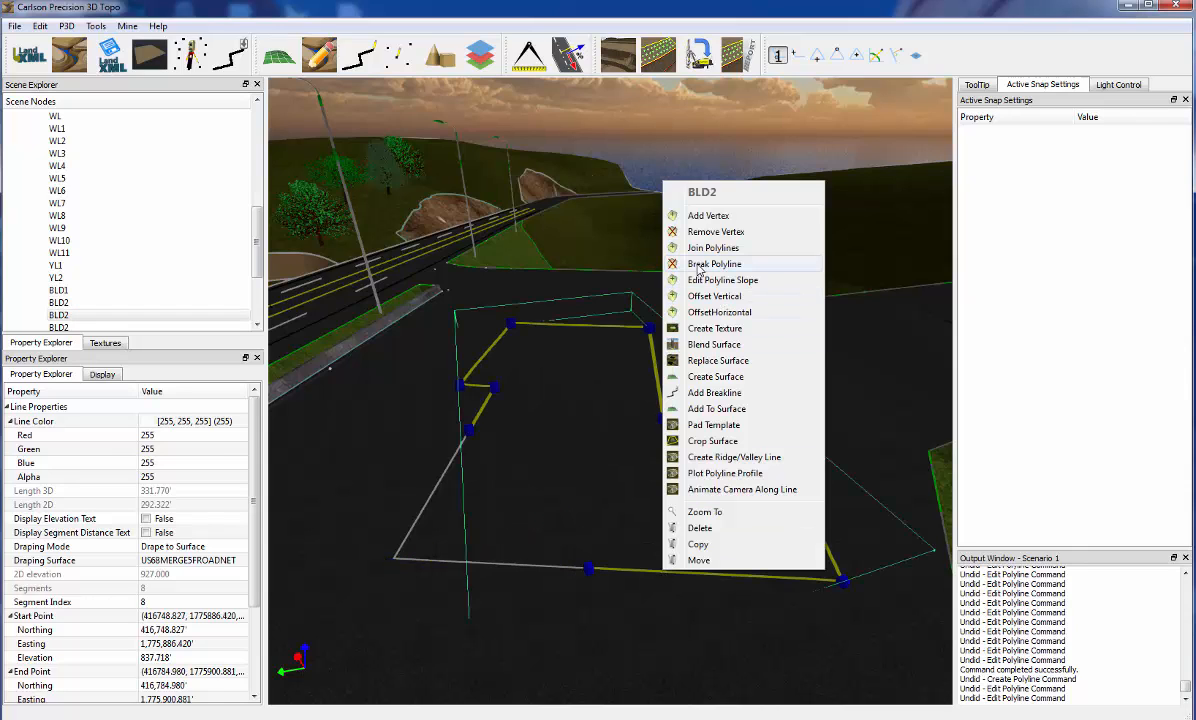
{"action": "left_click", "coordinate": [705, 247]}
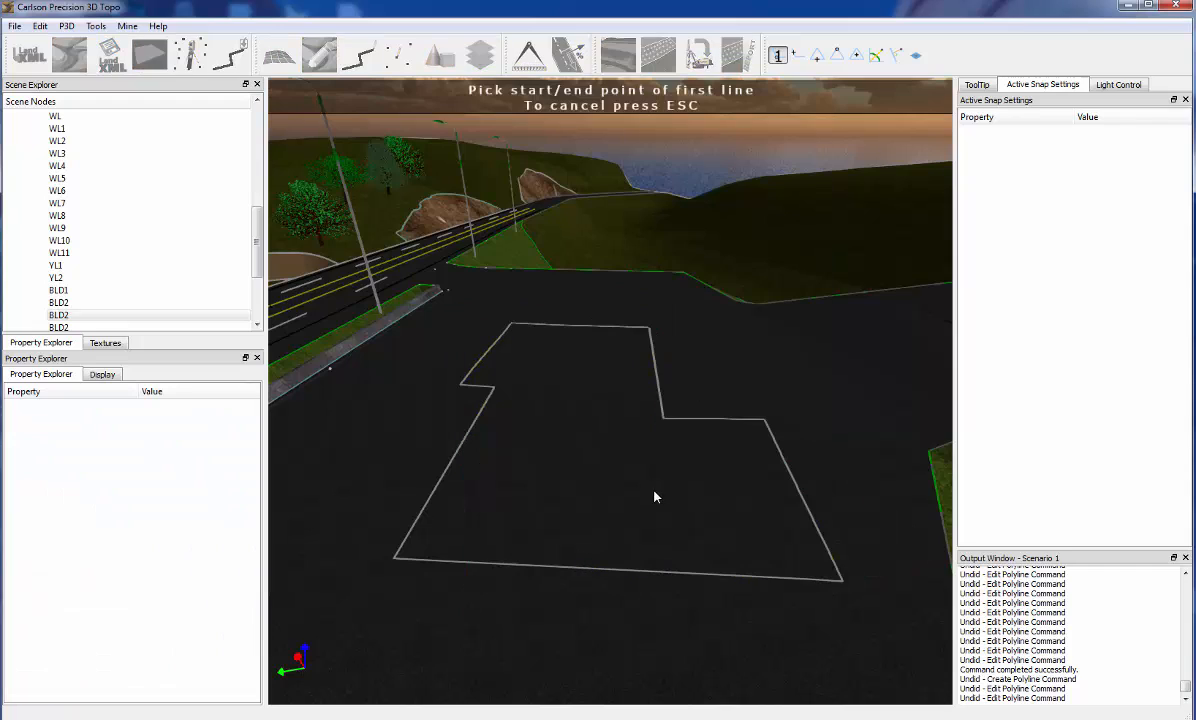
{"action": "left_click", "coordinate": [589, 571]}
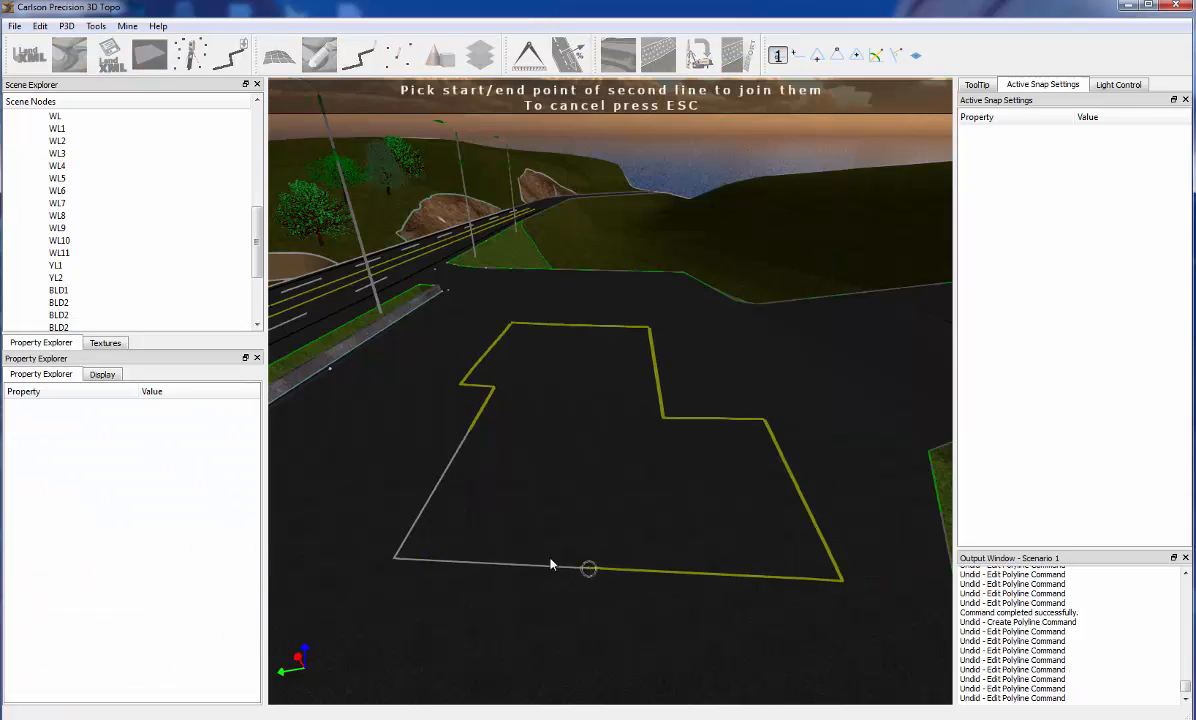
{"action": "left_click", "coordinate": [395, 559]}
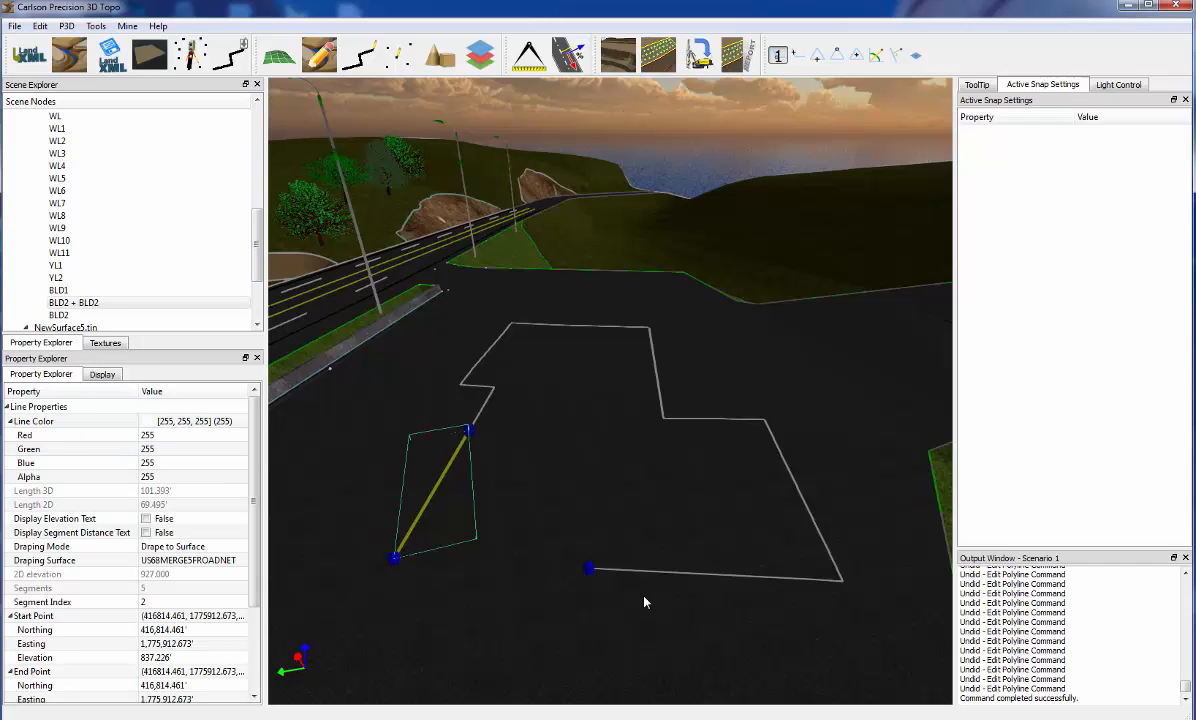
{"action": "key", "text": "ctrl+z"}
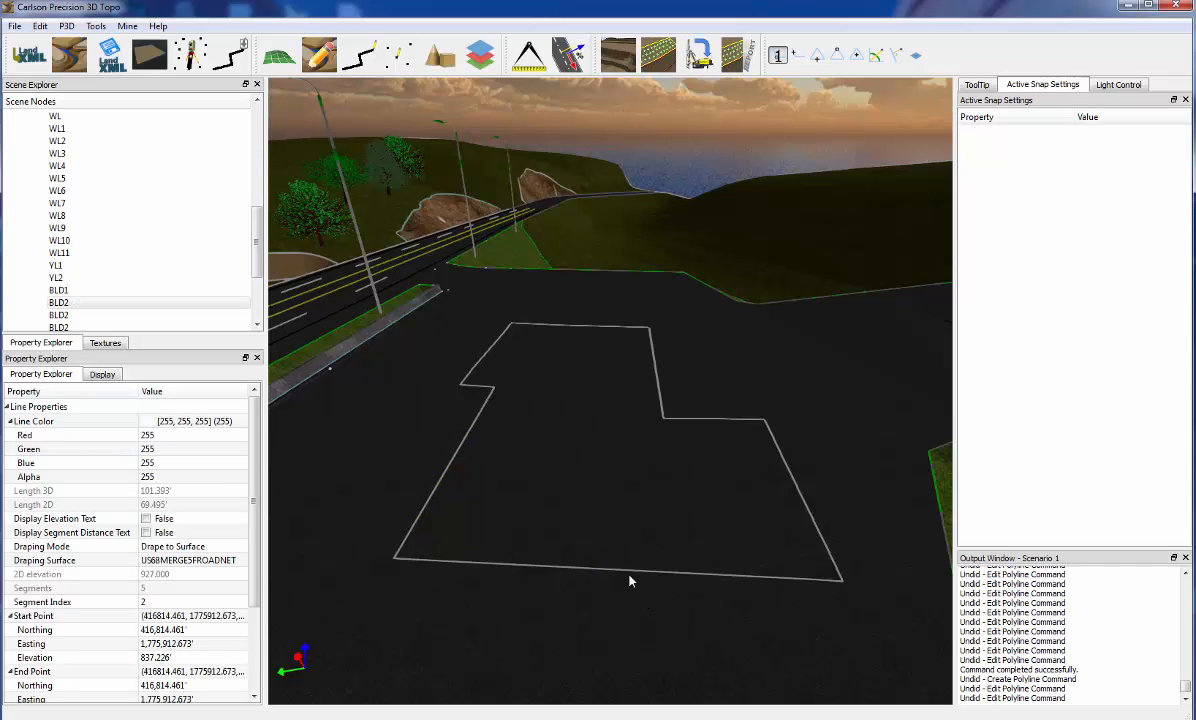
Join the front and road-side BLD2 segments at their shared corner and open the editing commands for the joined polyline
{"action": "left_click", "coordinate": [520, 570]}
{"action": "right_click", "coordinate": [520, 570]}
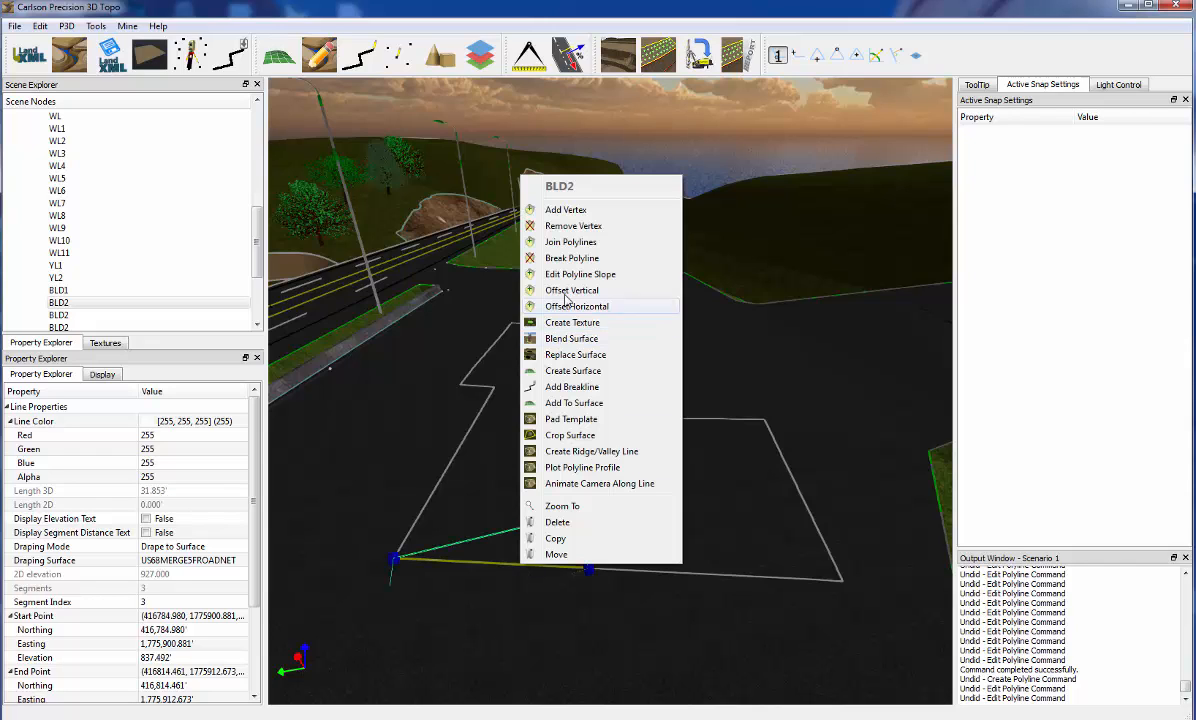
{"action": "left_click", "coordinate": [540, 241]}
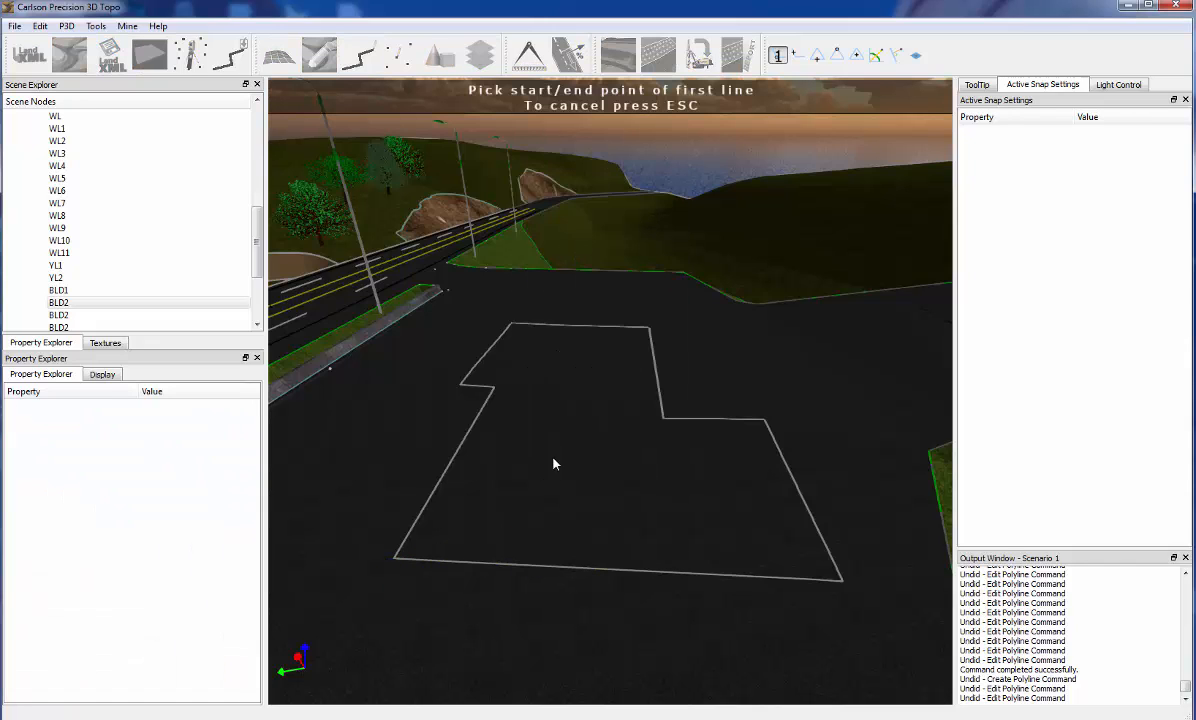
{"action": "left_click", "coordinate": [396, 560]}
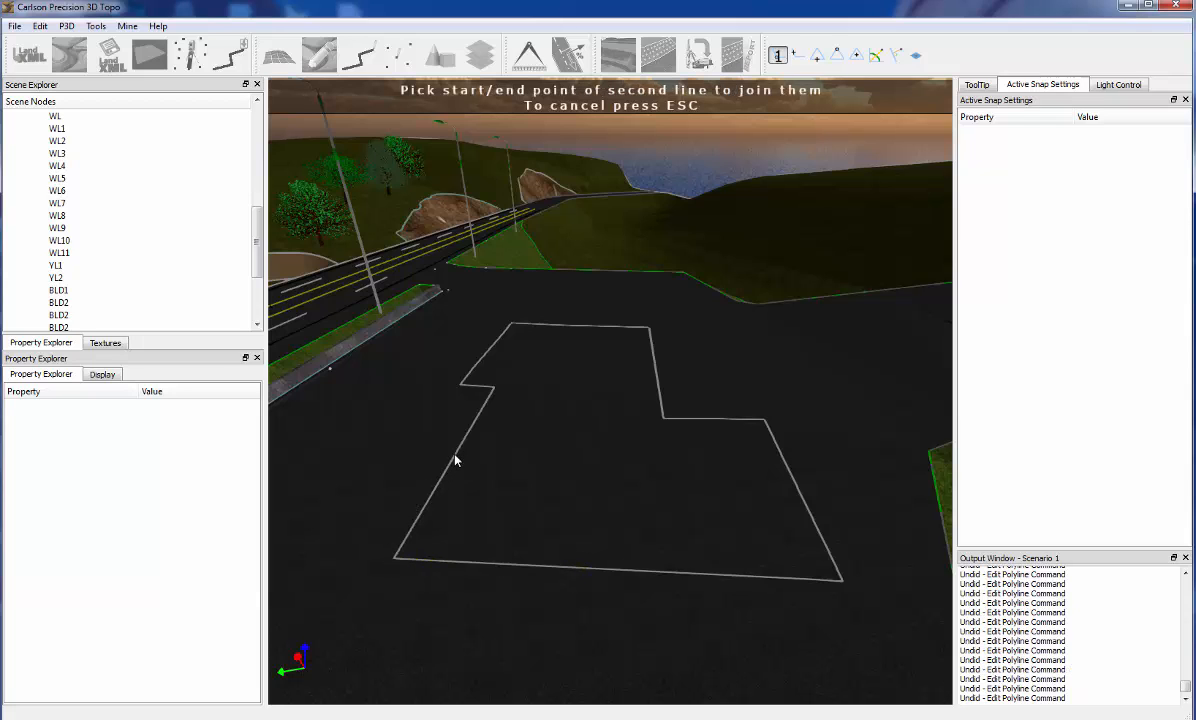
{"action": "left_click", "coordinate": [396, 558]}
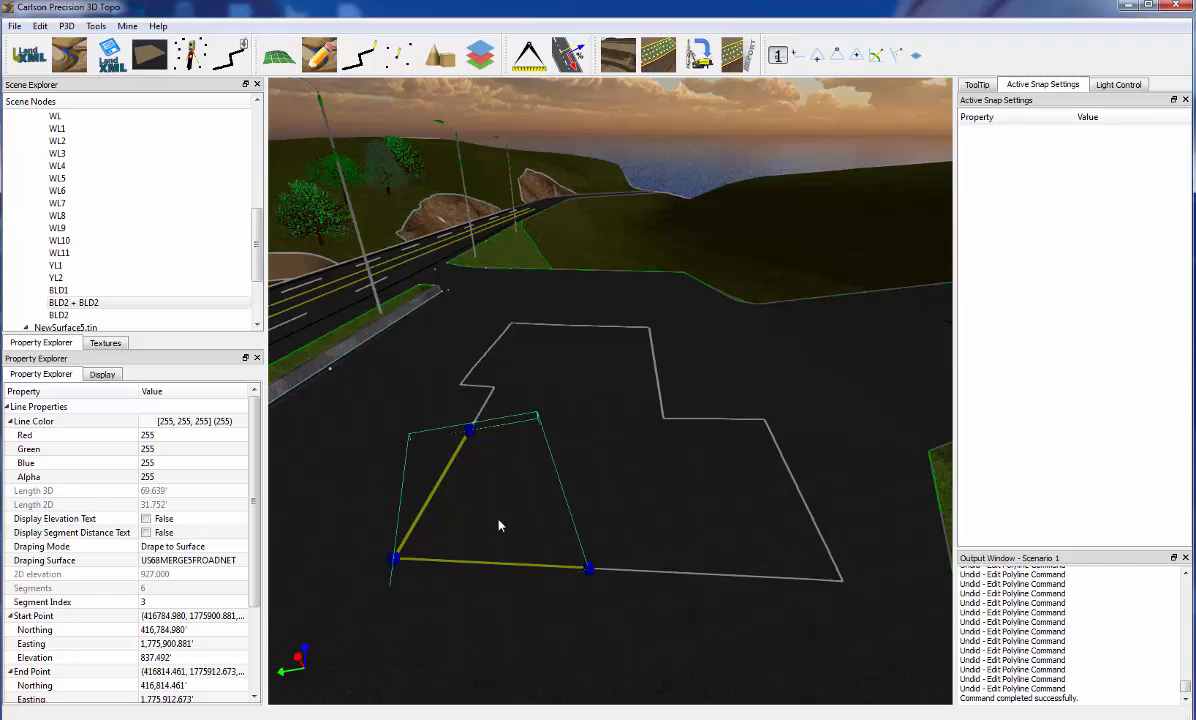
{"action": "right_click", "coordinate": [455, 458]}
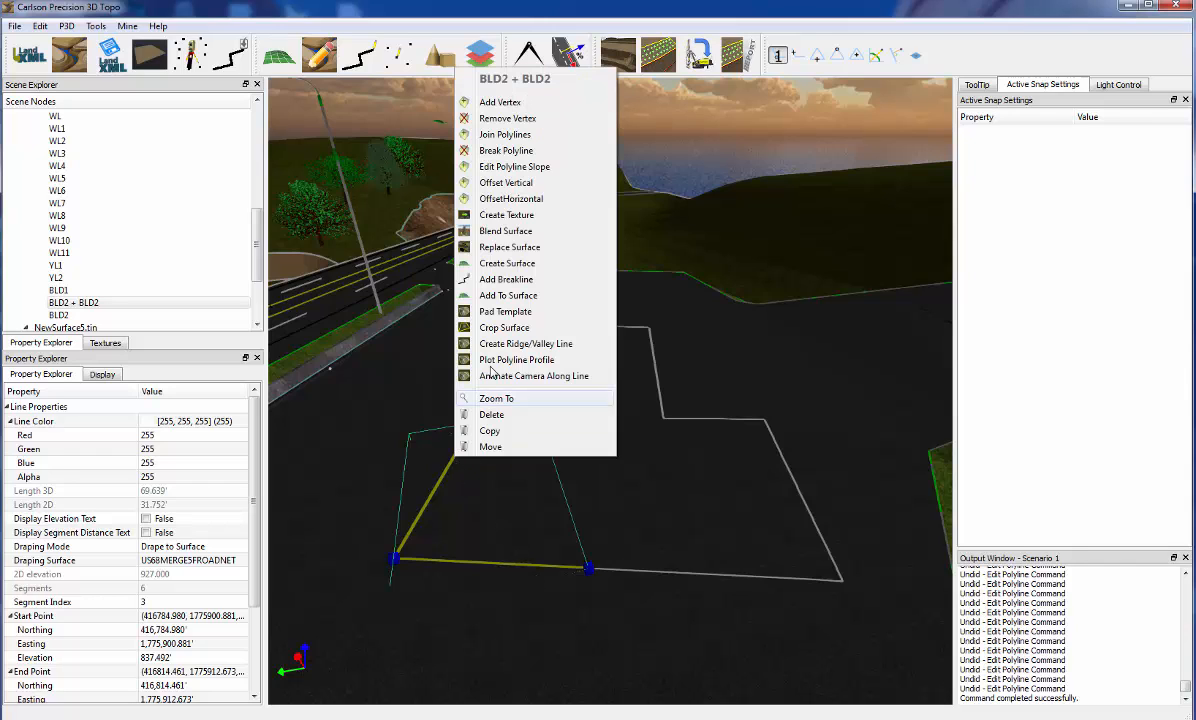
Join the two-part BLD2 polyline to the remaining BLD2 polyline at their shared break point on the road-side edge
{"action": "left_click", "coordinate": [500, 134]}
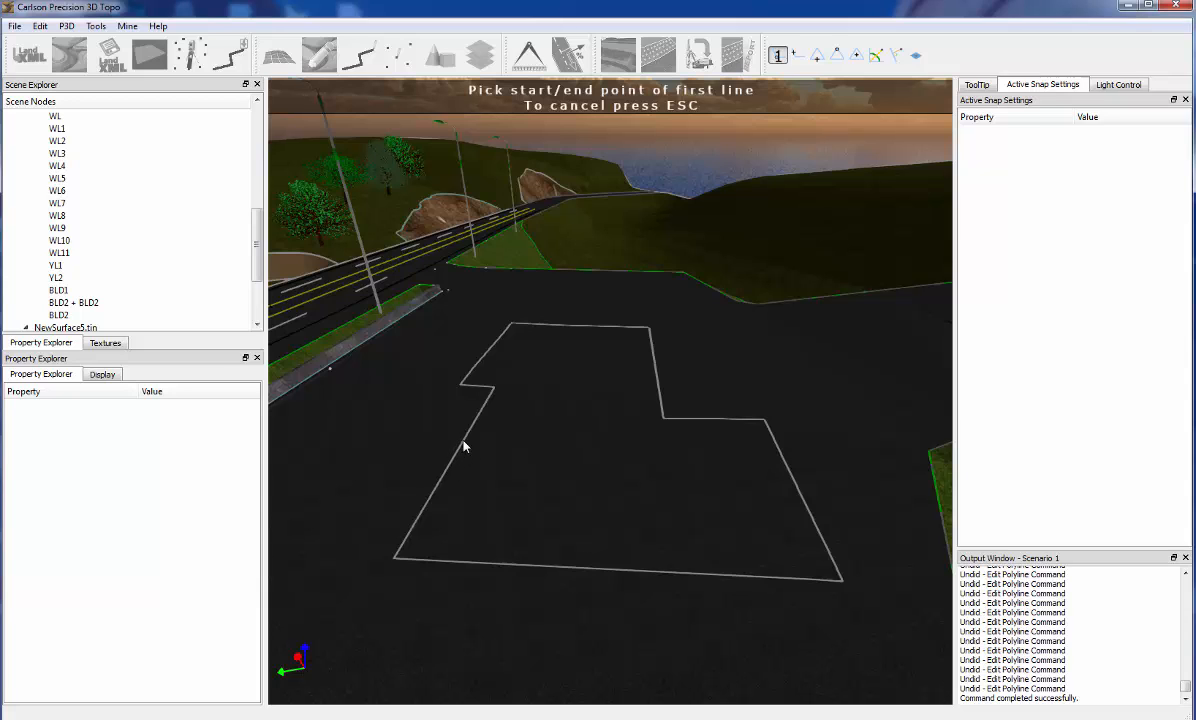
{"action": "left_click", "coordinate": [469, 432]}
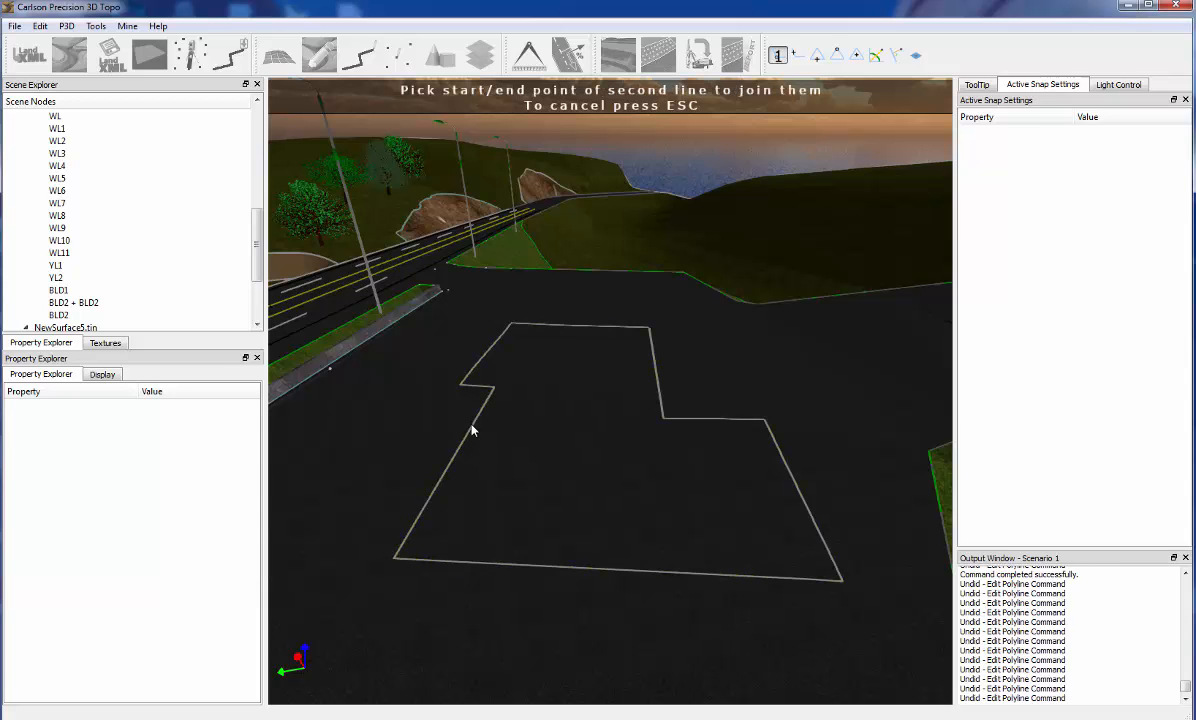
{"action": "left_click", "coordinate": [472, 431]}
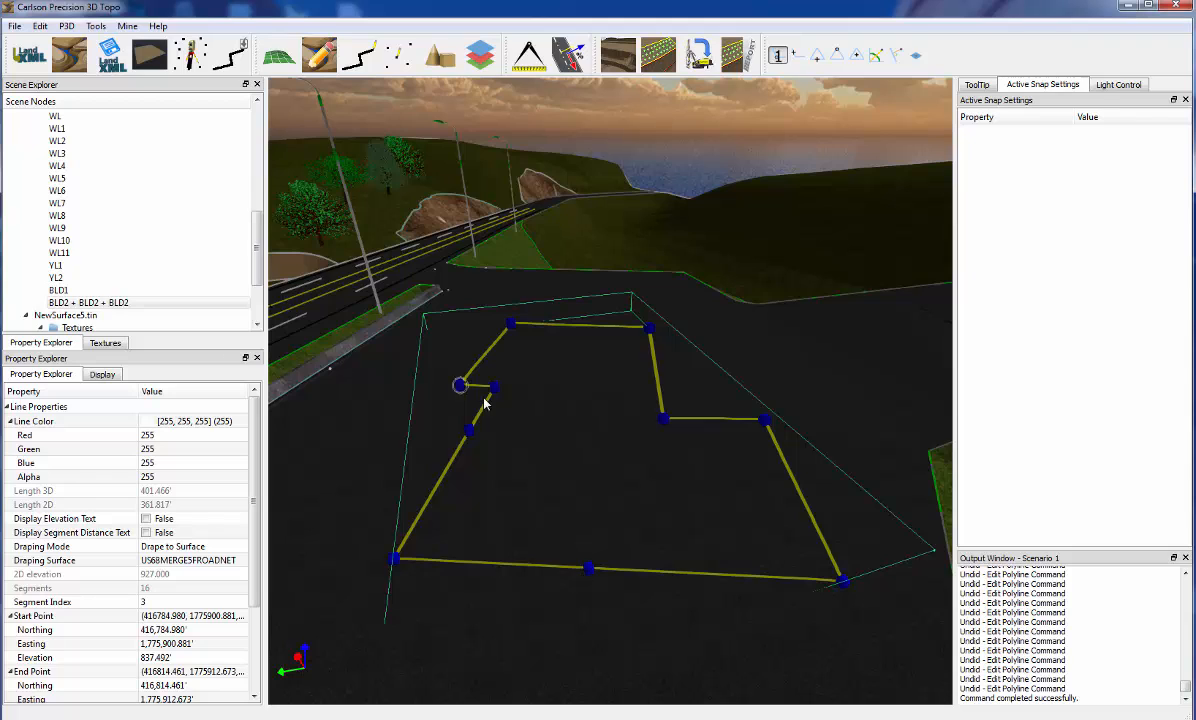
{"action": "middle_click_drag", "start_coordinate": [553, 470], "coordinate": [591, 468]}
{"action": "middle_click_drag", "start_coordinate": [632, 425], "coordinate": [641, 480]}
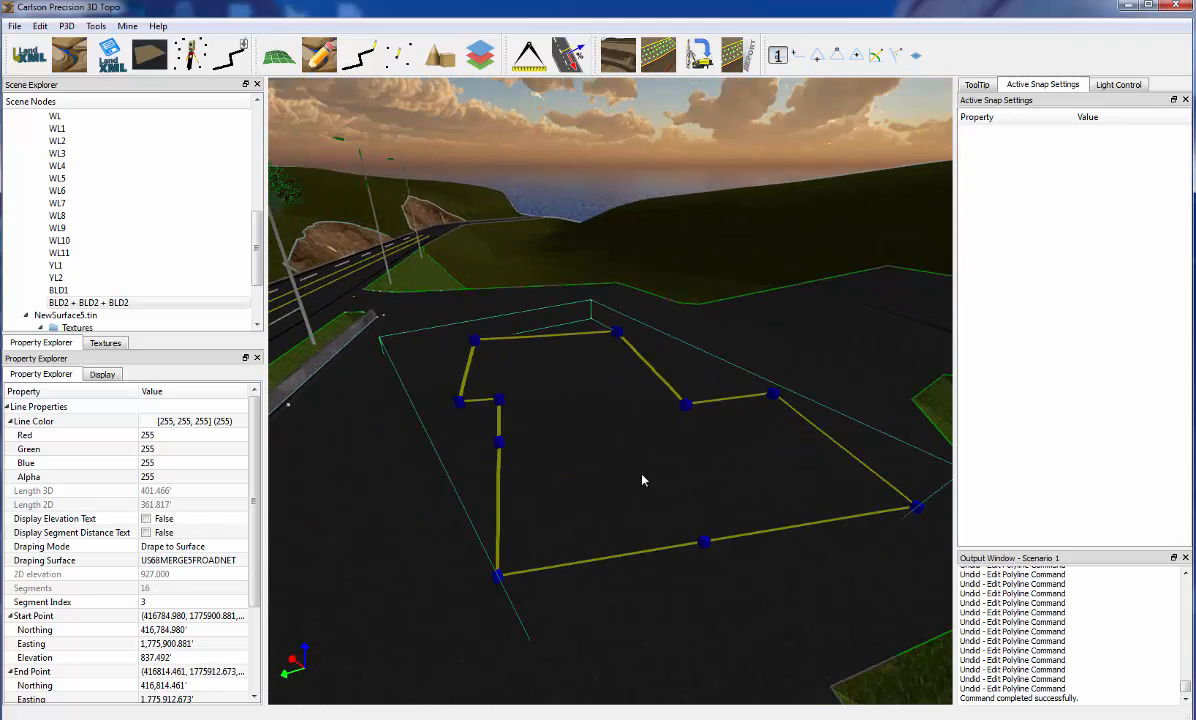
{"action": "left_click", "coordinate": [645, 508]}
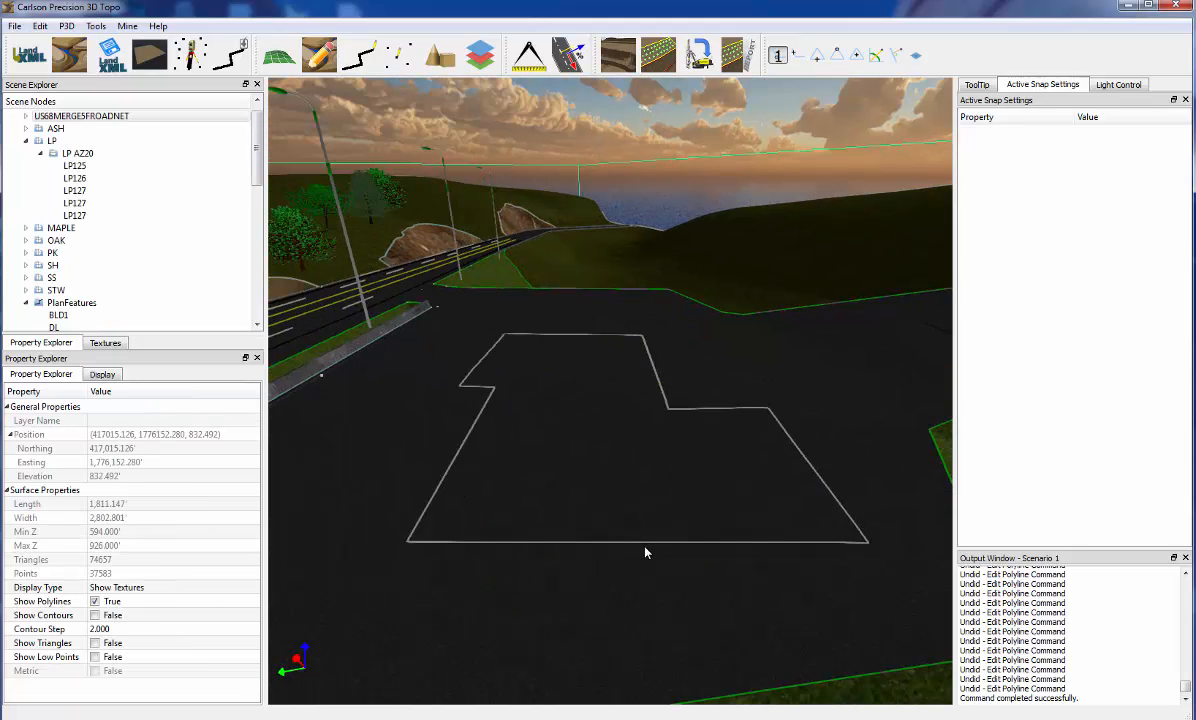
Try to join the ends of the combined BLD2 outline at the middle vertex of its front edge
{"action": "left_click", "coordinate": [659, 545]}
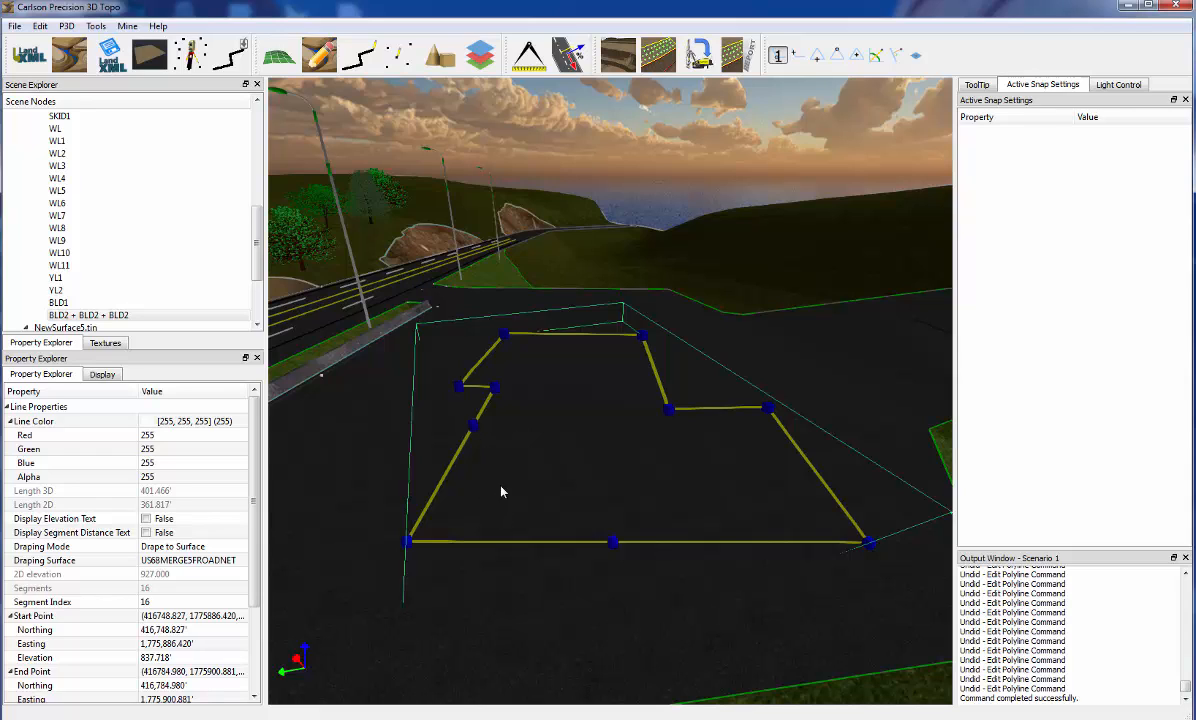
{"action": "right_click", "coordinate": [613, 543]}
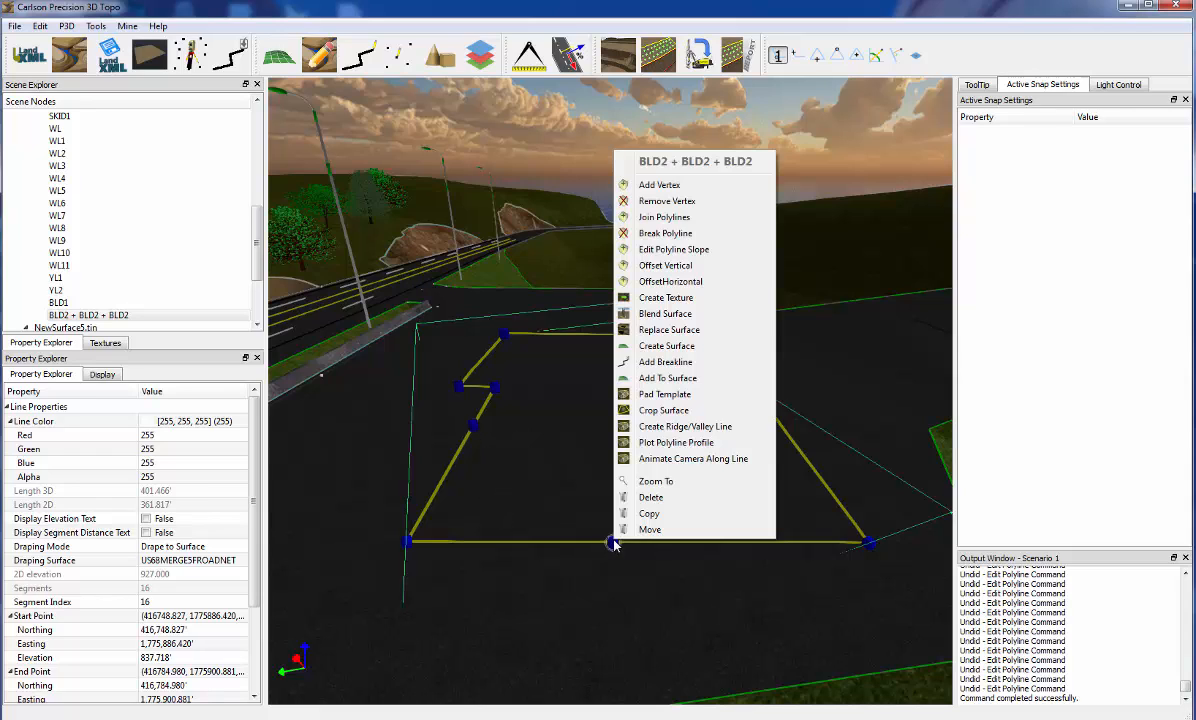
{"action": "left_click", "coordinate": [666, 217]}
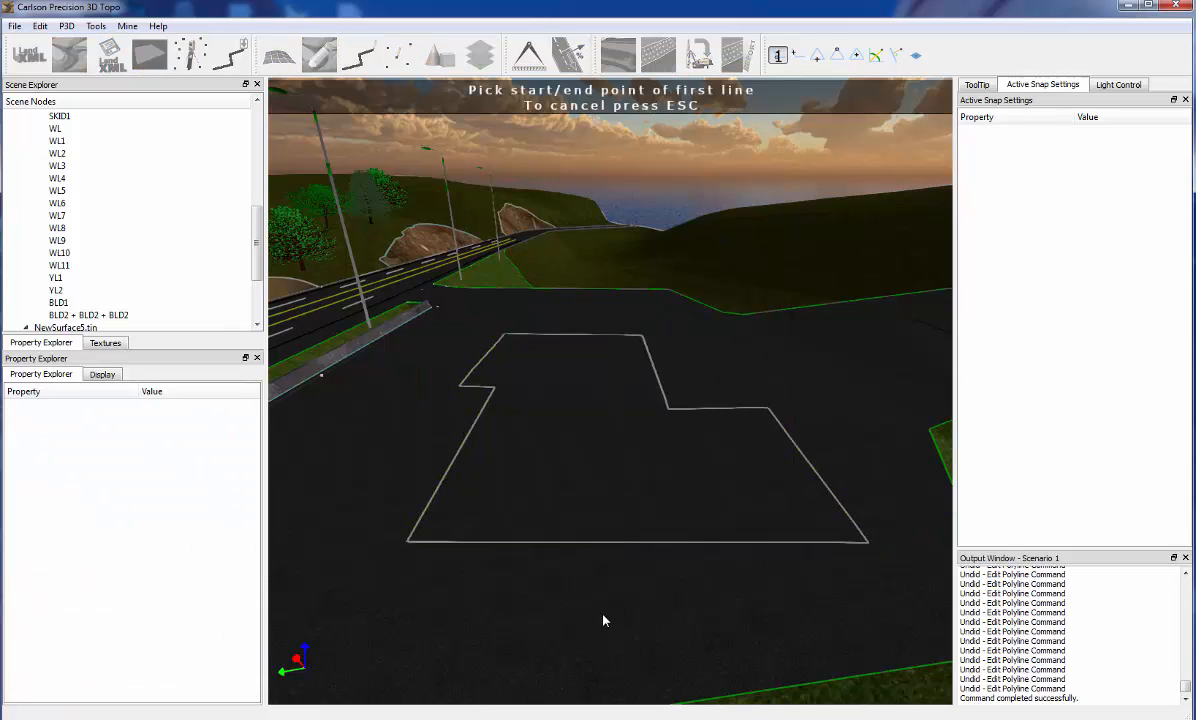
{"action": "left_click", "coordinate": [621, 542]}
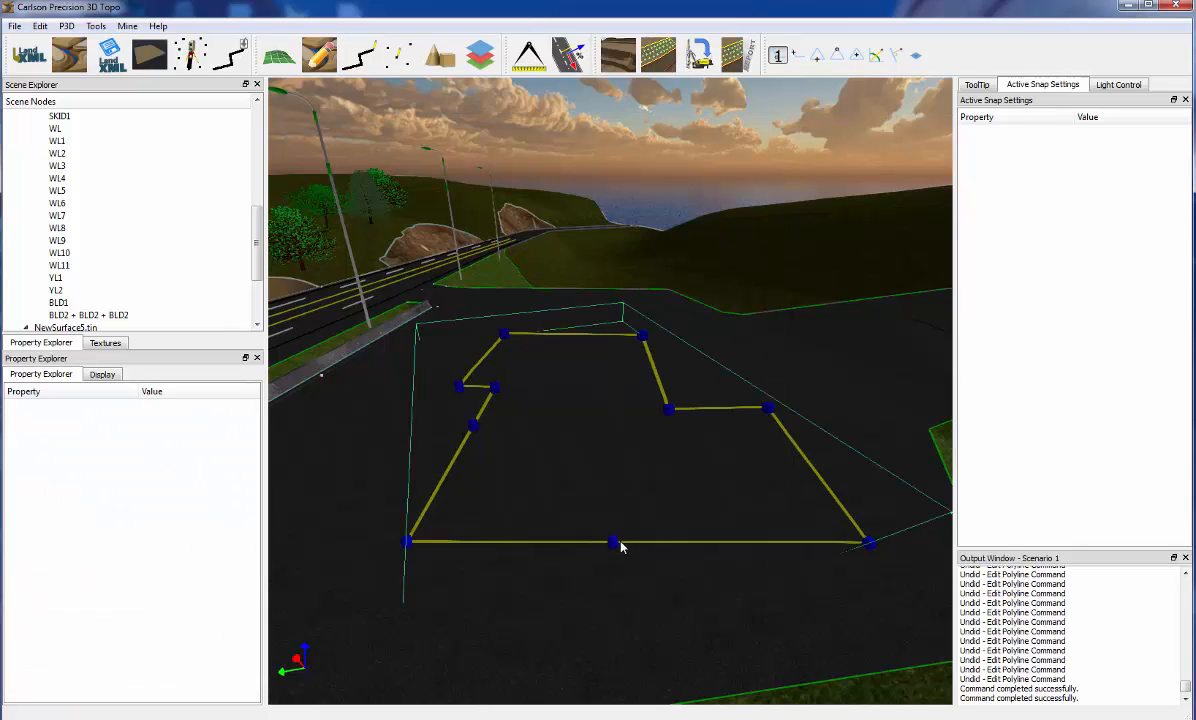
{"action": "left_click", "coordinate": [621, 542]}
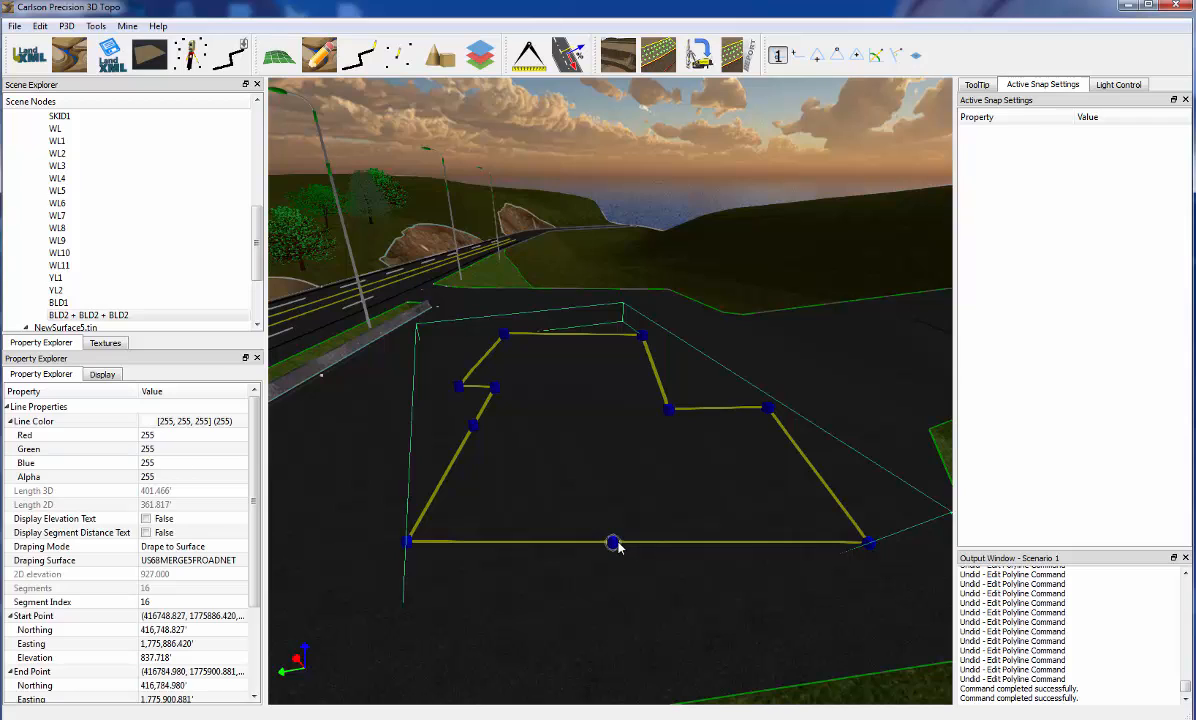
Break the BLD2 outline at the middle vertex of its front edge and move the detached grip slightly along that edge
{"action": "right_click", "coordinate": [614, 543]}
{"action": "left_click", "coordinate": [669, 234]}
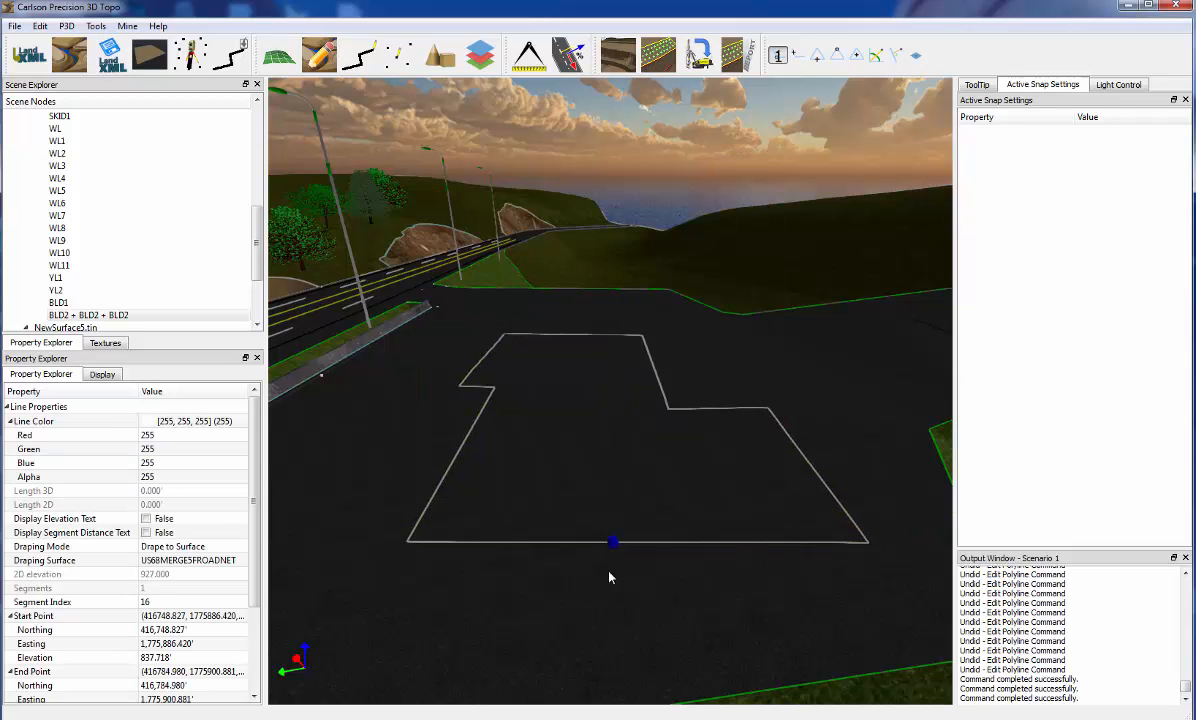
{"action": "left_click", "coordinate": [613, 544]}
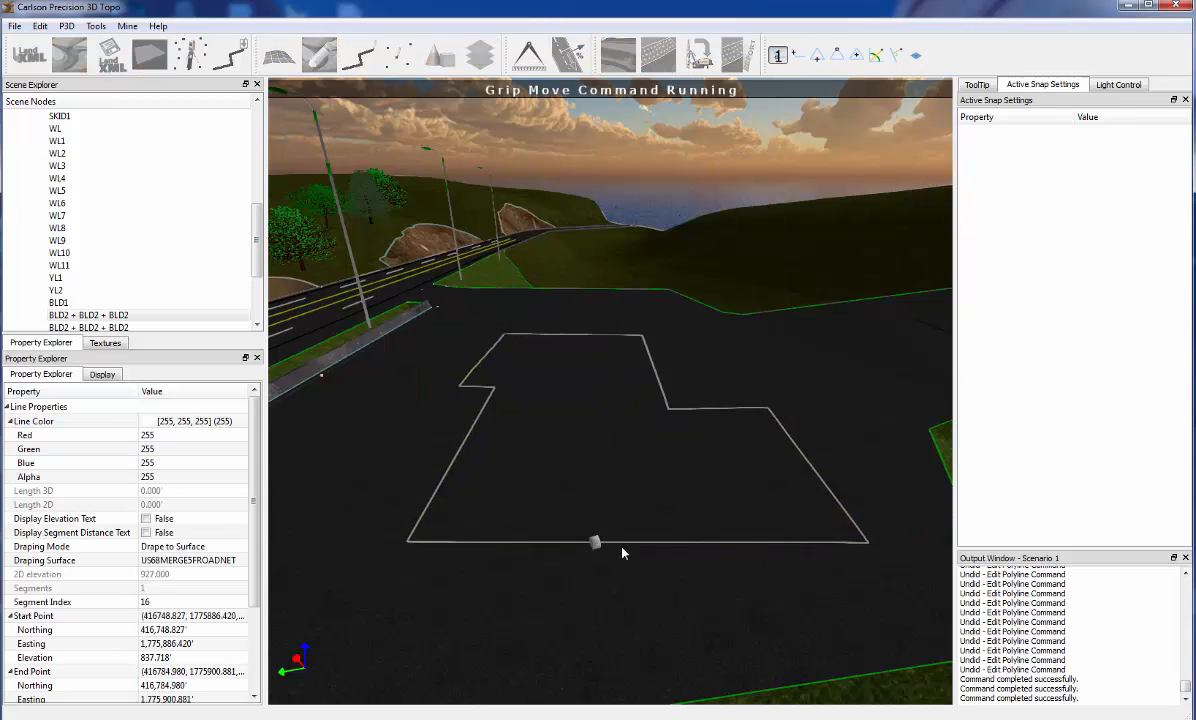
{"action": "left_click", "coordinate": [628, 554]}
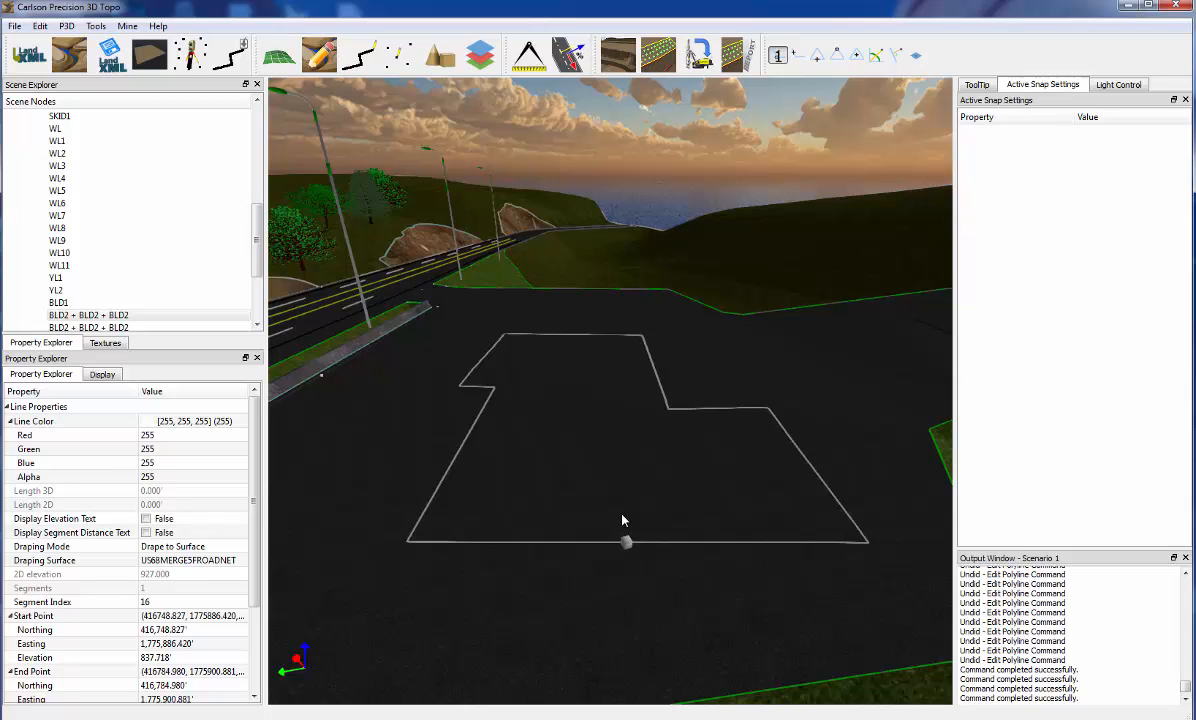
Delete the detached single-point piece lying on the front edge of the BLD2 outline
{"action": "left_click_drag", "start_coordinate": [657, 555], "coordinate": [641, 563]}
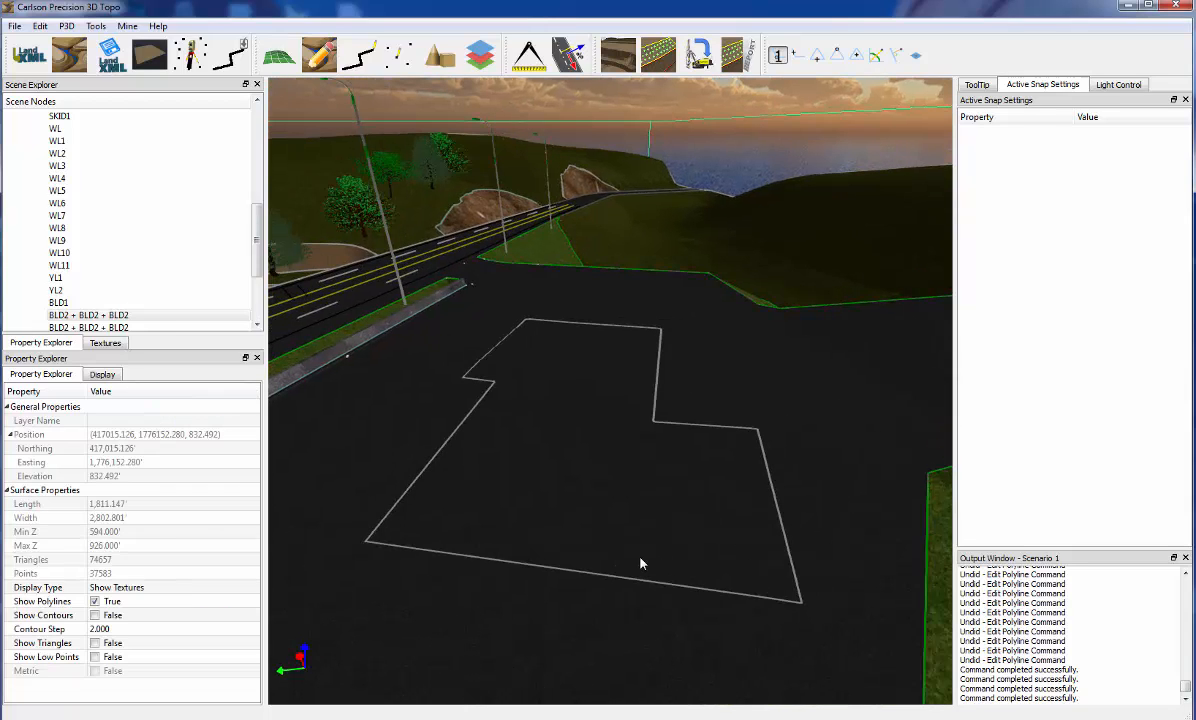
{"action": "left_click", "coordinate": [557, 570]}
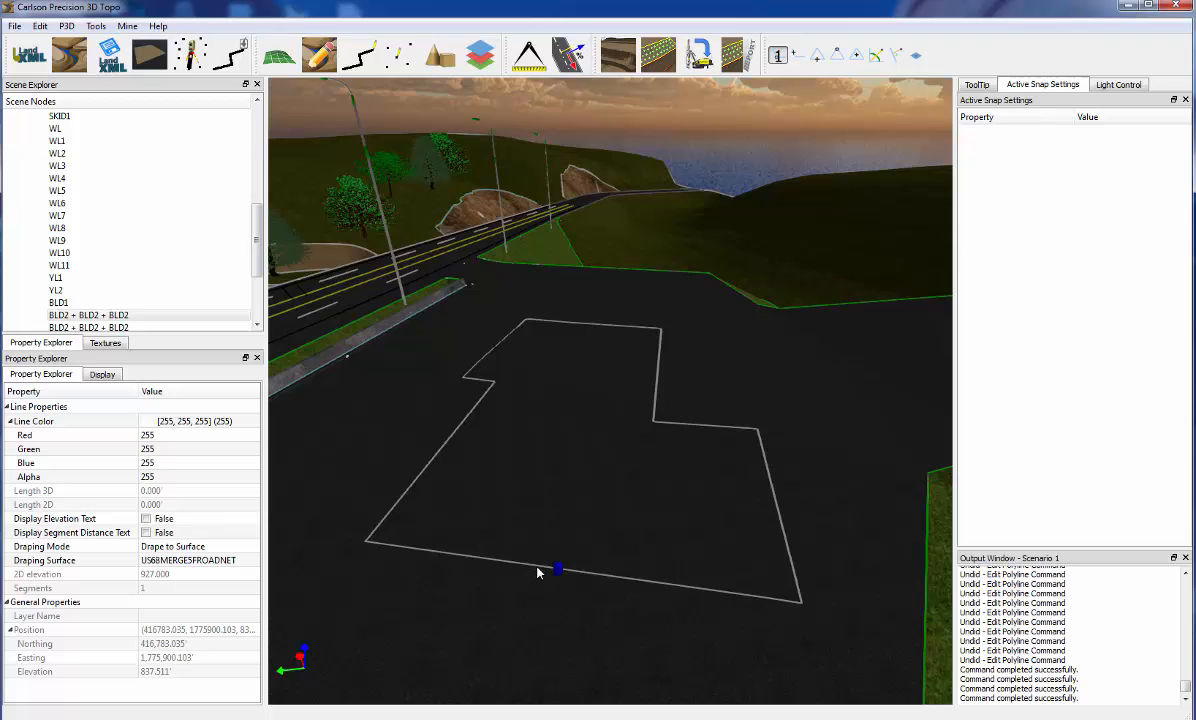
{"action": "left_click", "coordinate": [536, 569]}
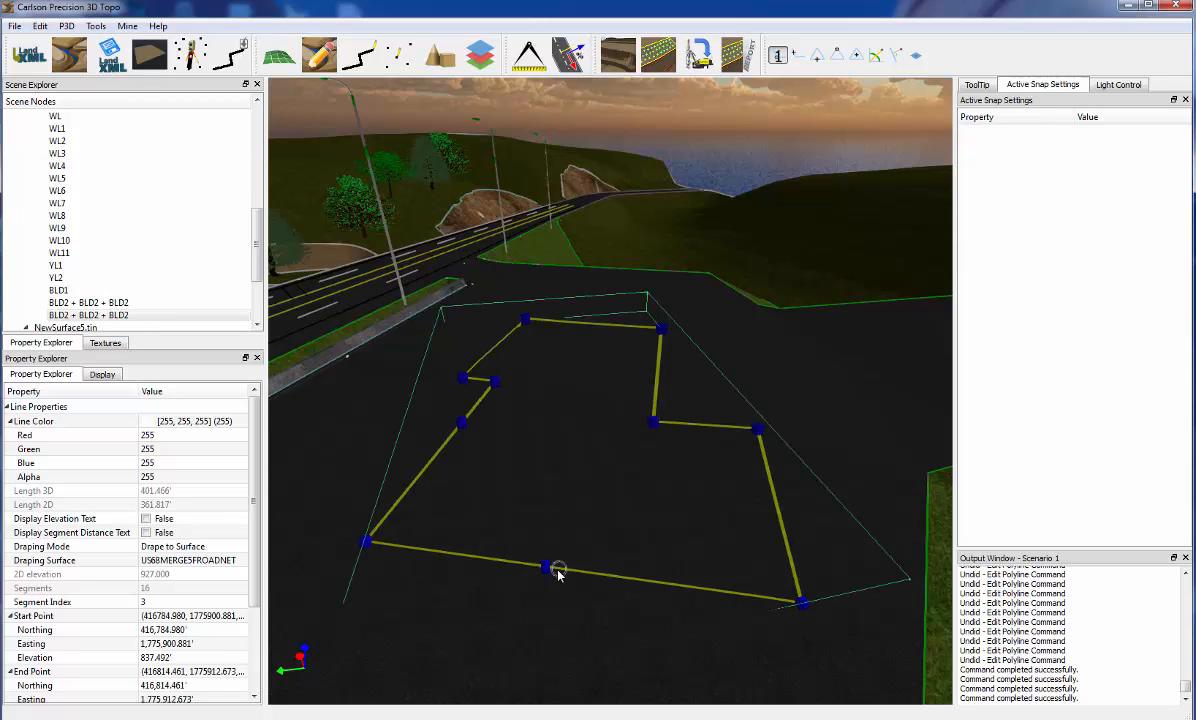
{"action": "left_click", "coordinate": [557, 571]}
{"action": "scroll", "coordinate": [558, 574], "scroll_direction": "up", "scroll_amount": 5}
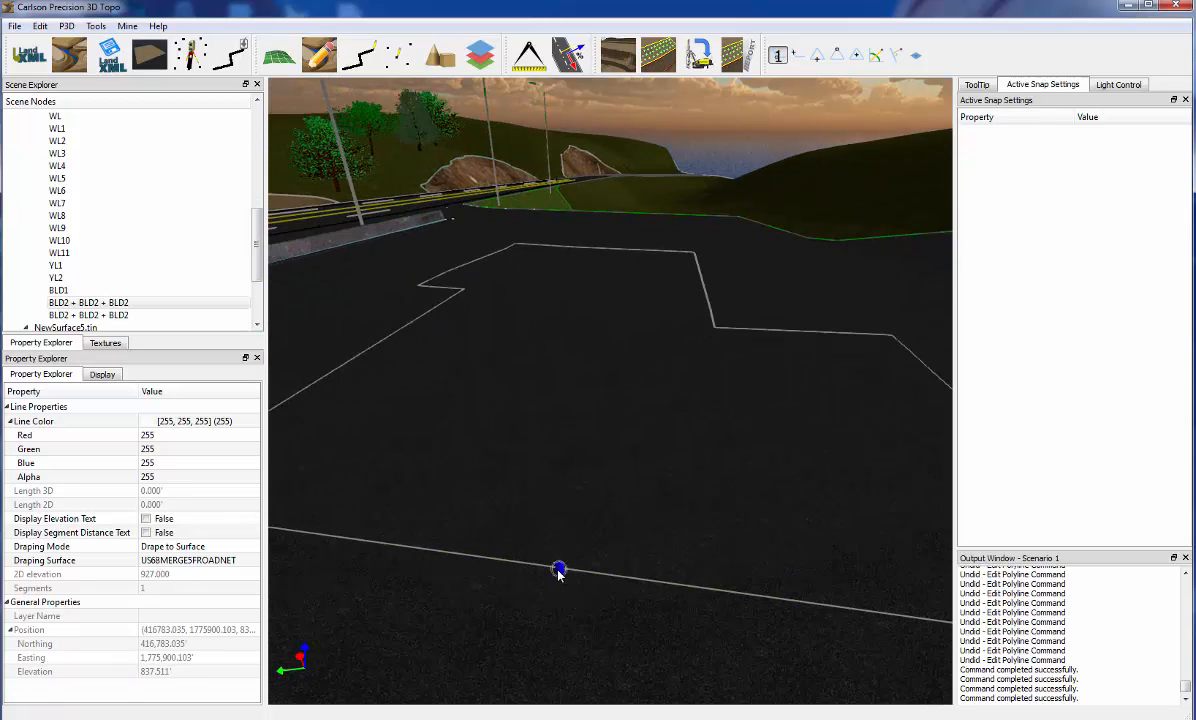
{"action": "scroll", "coordinate": [560, 572], "scroll_direction": "down", "scroll_amount": 5}
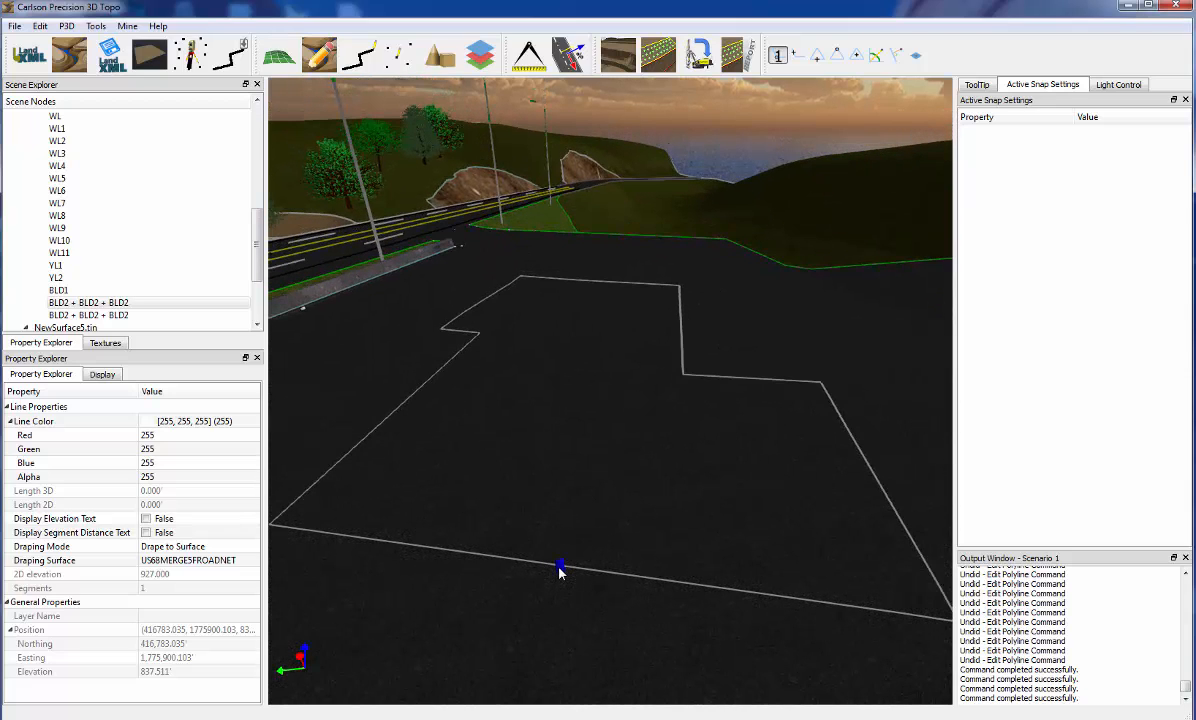
{"action": "key", "text": "Delete"}
Break the front edge between its middle vertex and the corner away from the road, and delete the short segment left between the breaks
{"action": "left_click", "coordinate": [555, 568]}
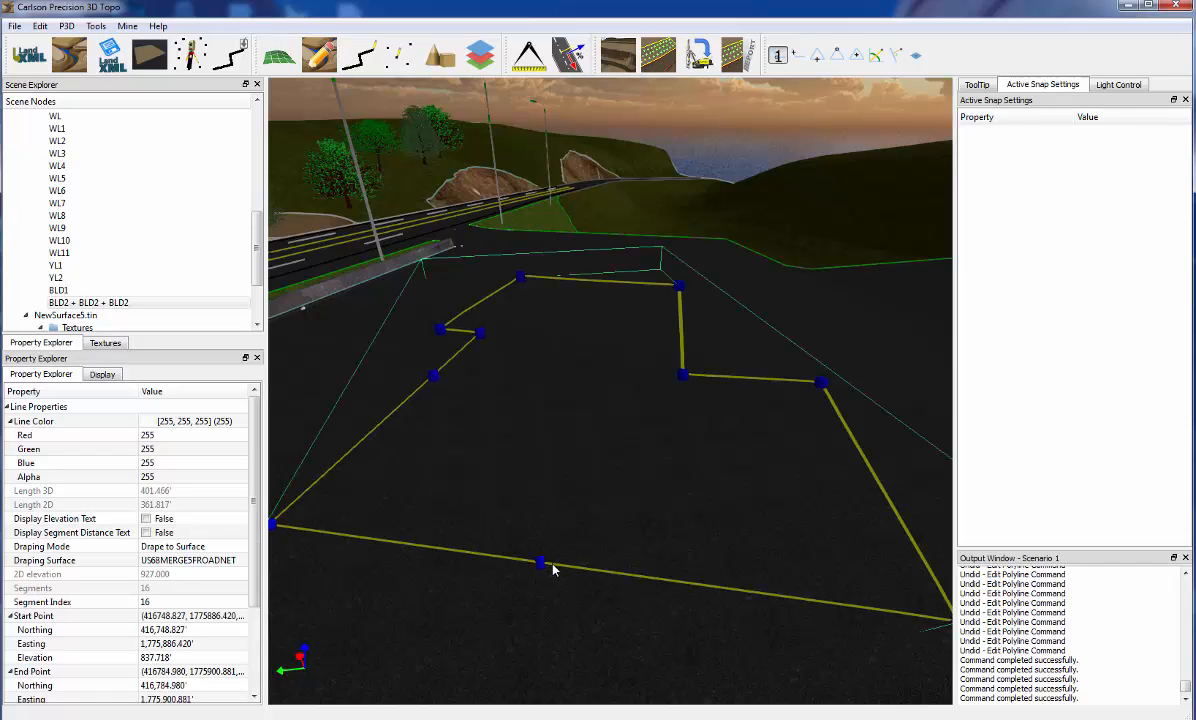
{"action": "right_click", "coordinate": [554, 569]}
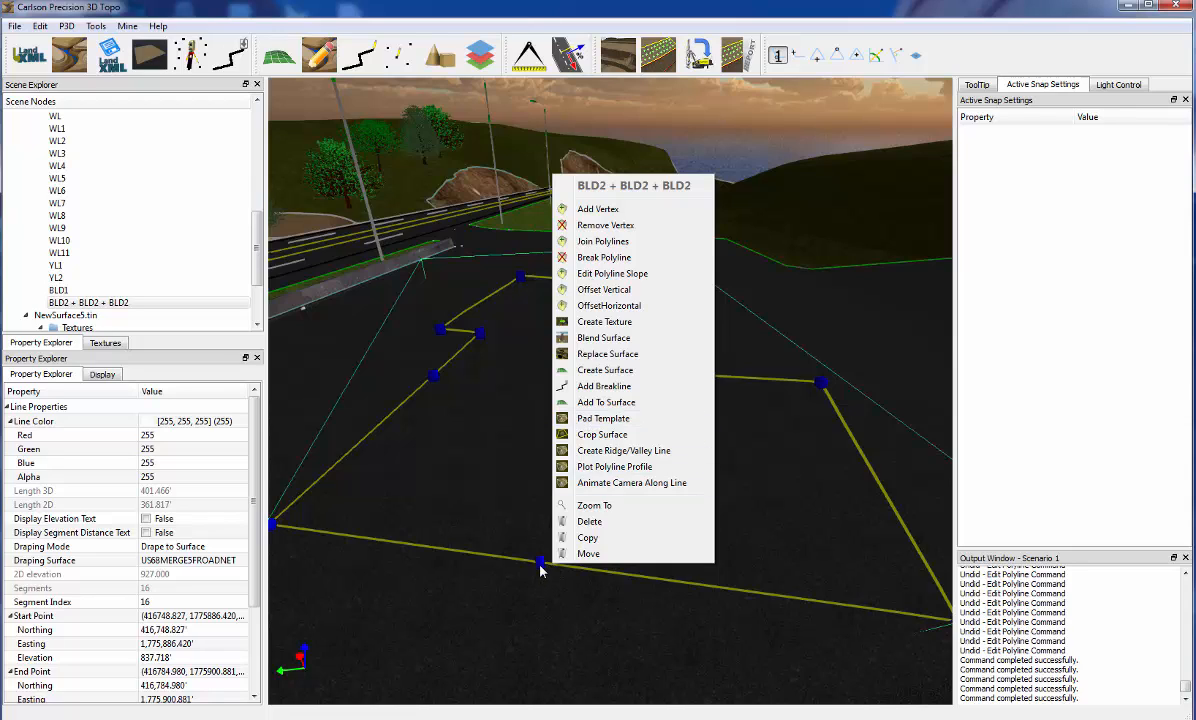
{"action": "left_click", "coordinate": [665, 580]}
{"action": "right_click", "coordinate": [665, 585]}
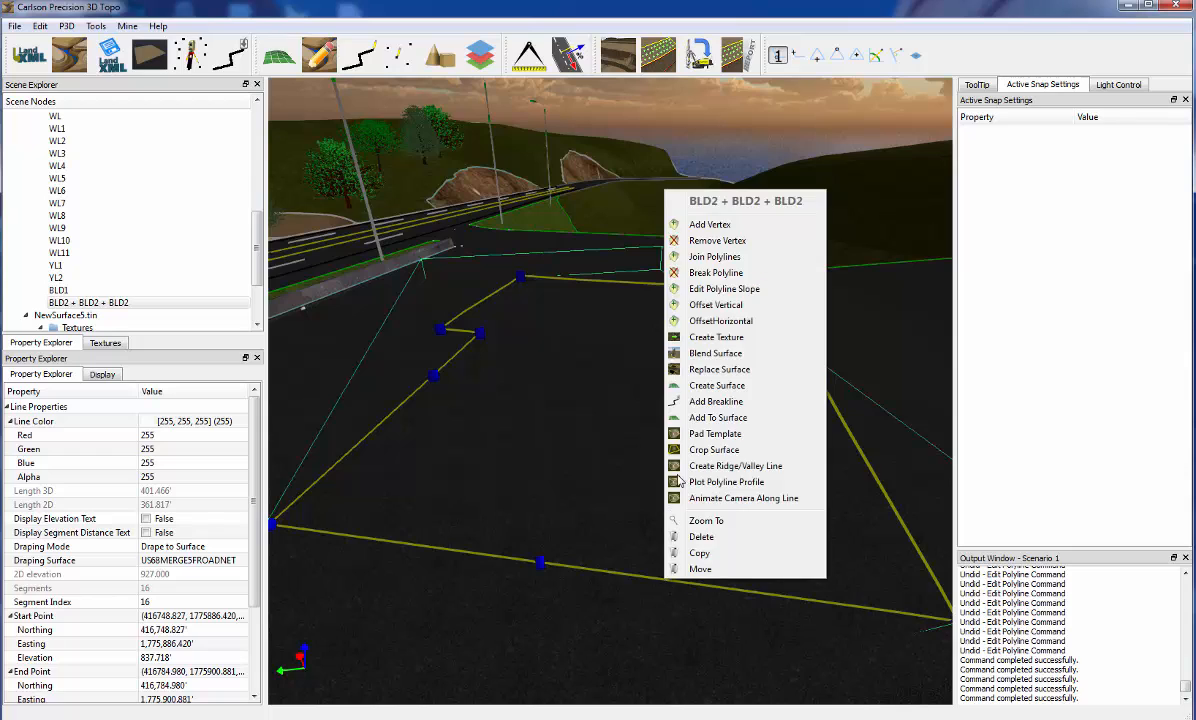
{"action": "left_click", "coordinate": [720, 268]}
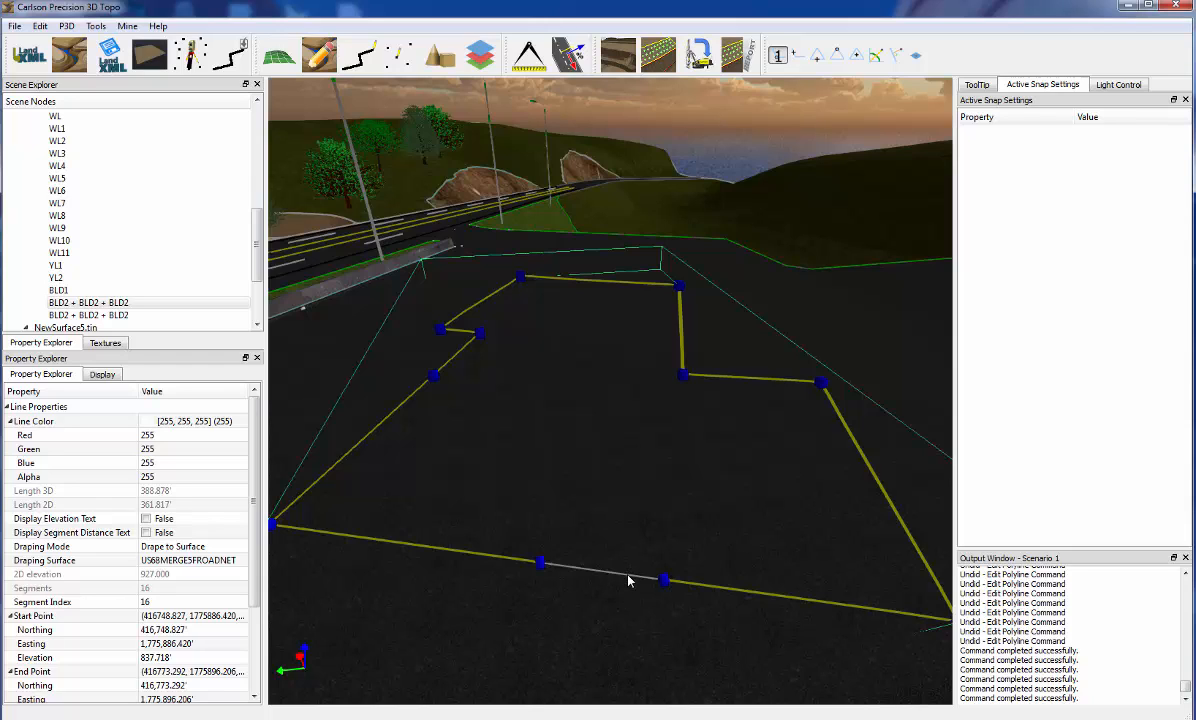
{"action": "left_click", "coordinate": [628, 580]}
{"action": "key", "text": "Delete"}
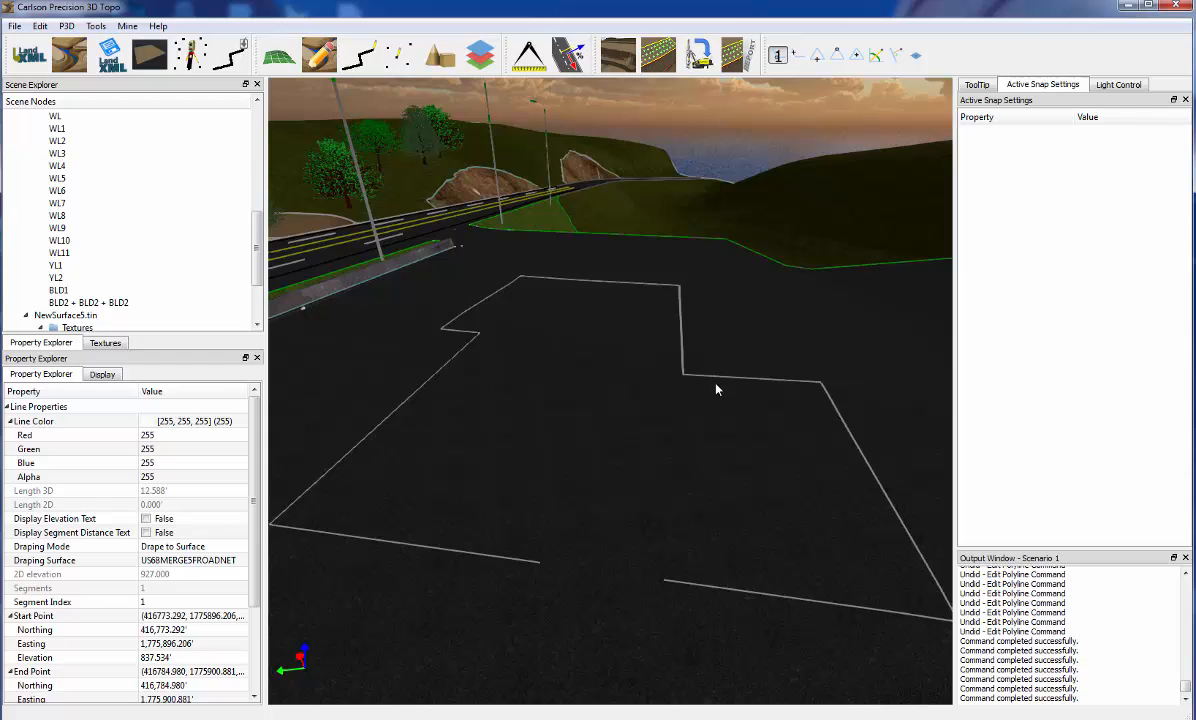
Try to join the two open ends of the BLD2 outline across the front gap, picking the end farther from the road first
{"action": "left_click", "coordinate": [685, 587]}
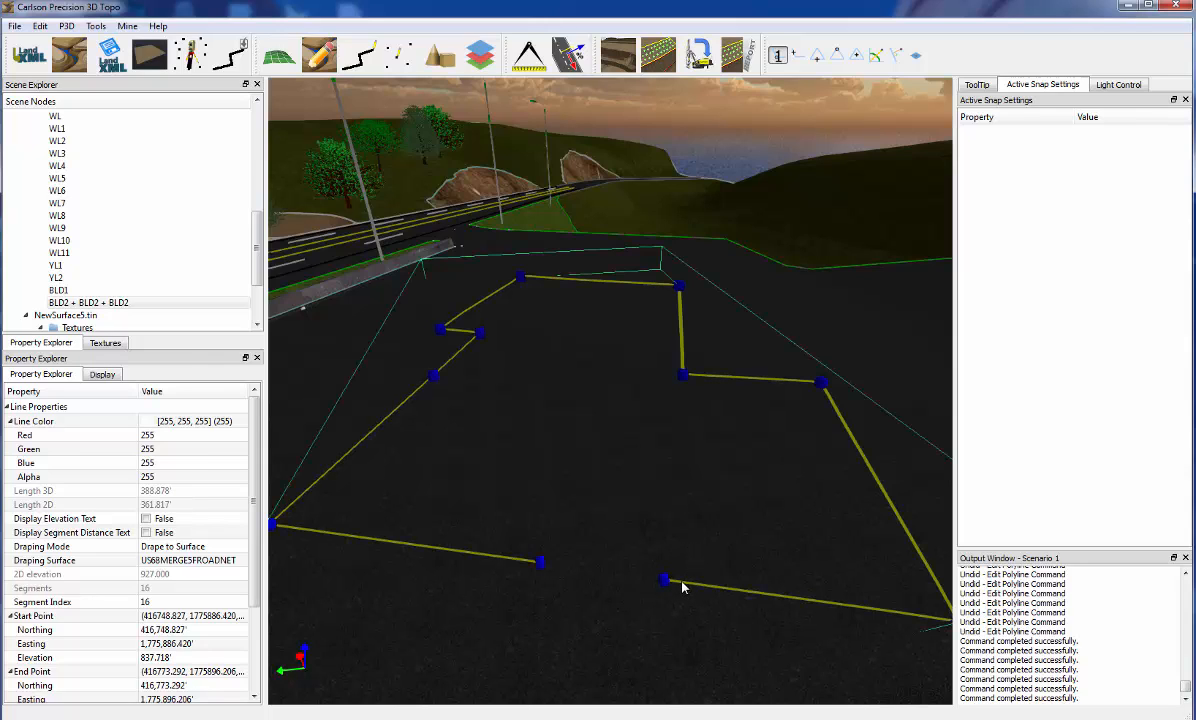
{"action": "right_click", "coordinate": [685, 587]}
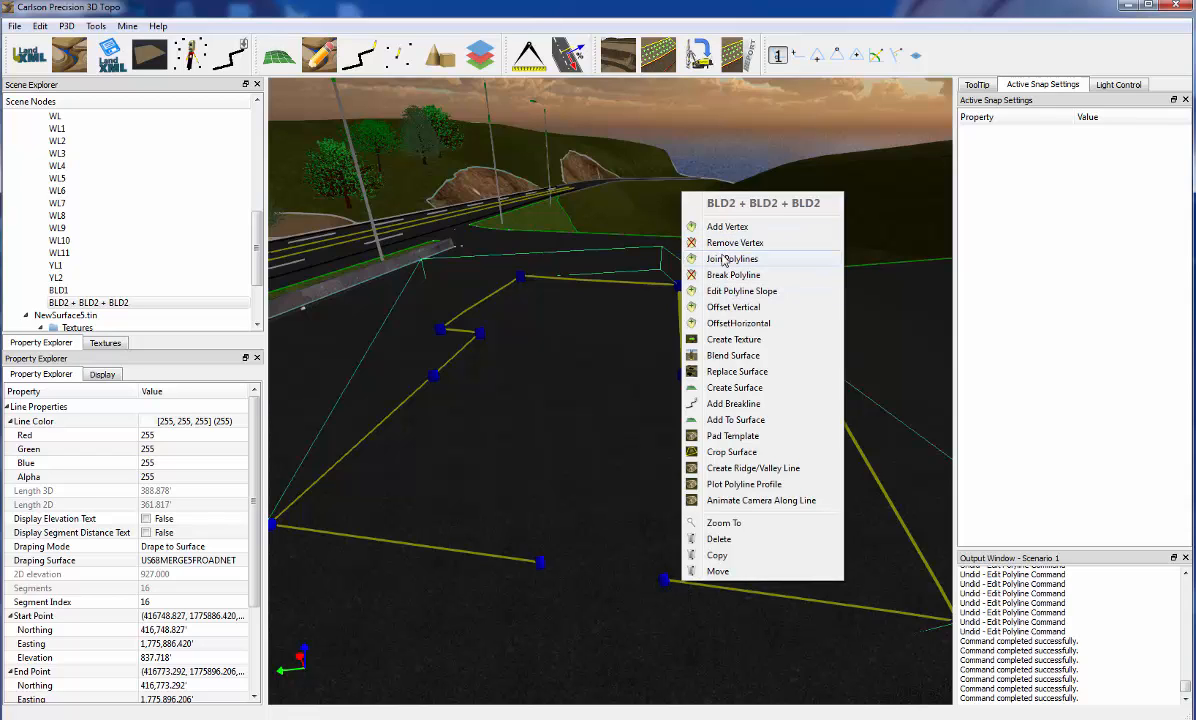
{"action": "left_click", "coordinate": [720, 260]}
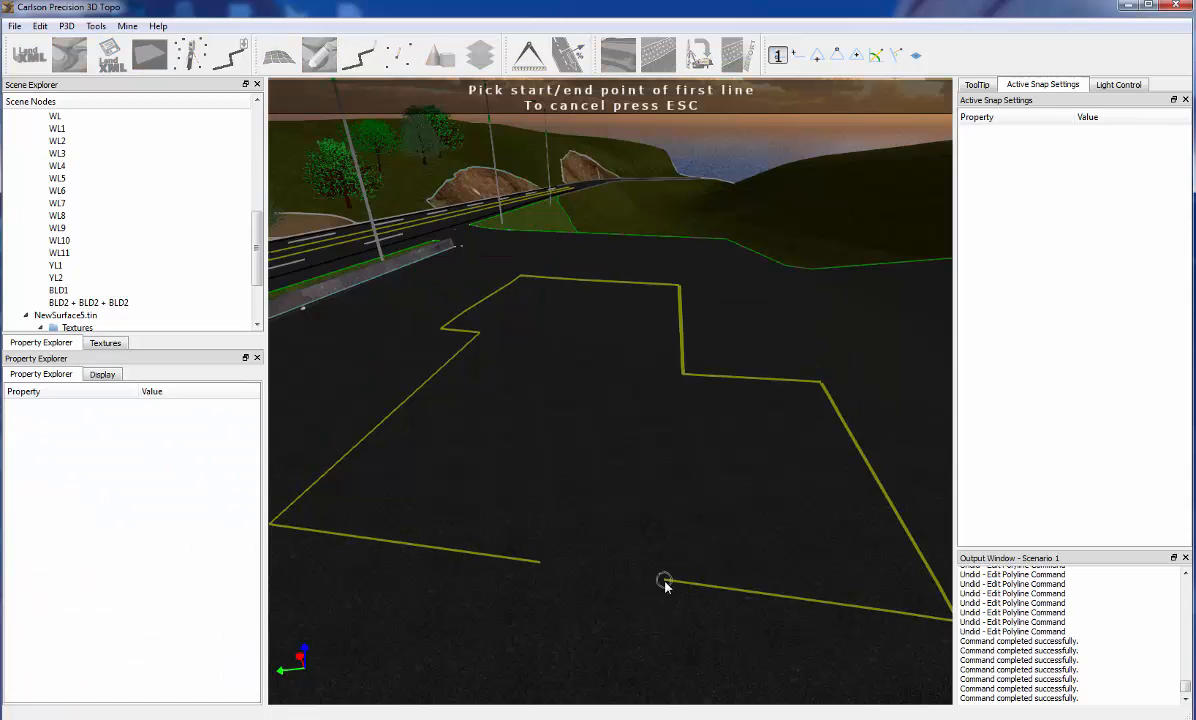
{"action": "left_click", "coordinate": [665, 581]}
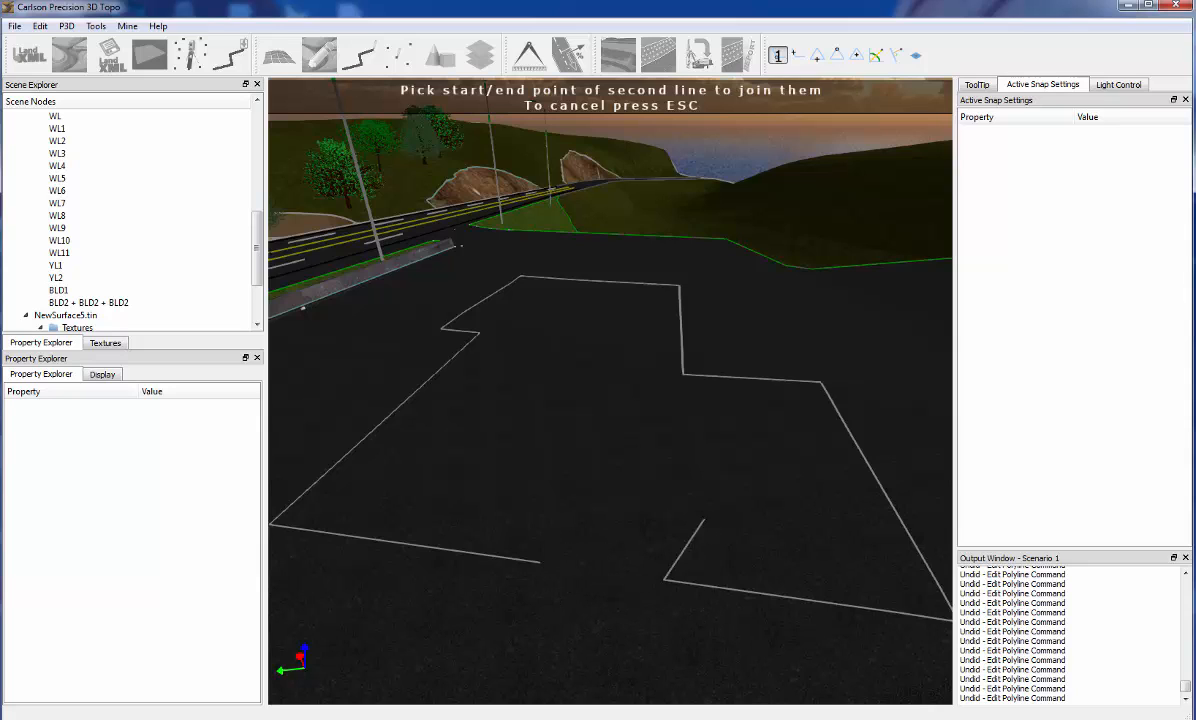
{"action": "left_click", "coordinate": [603, 575]}
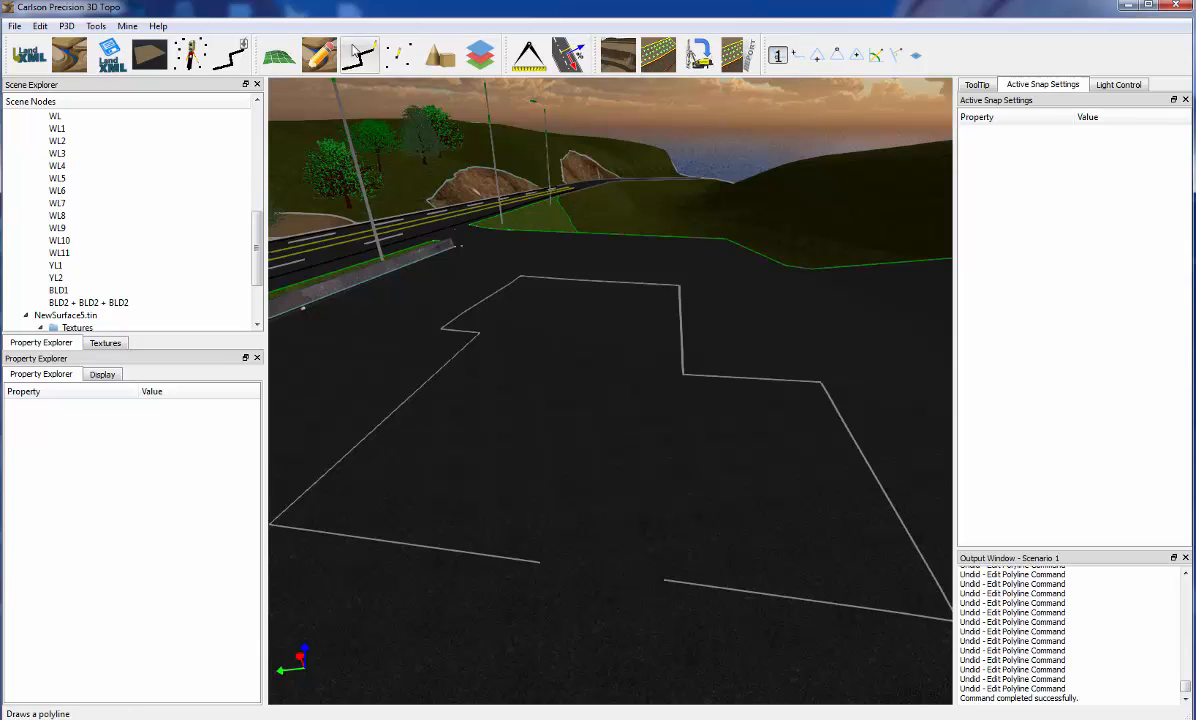
Create a polyline from the road-side open end of the front gap and set its draping mode to Drape to Surface
{"action": "left_click", "coordinate": [357, 55]}
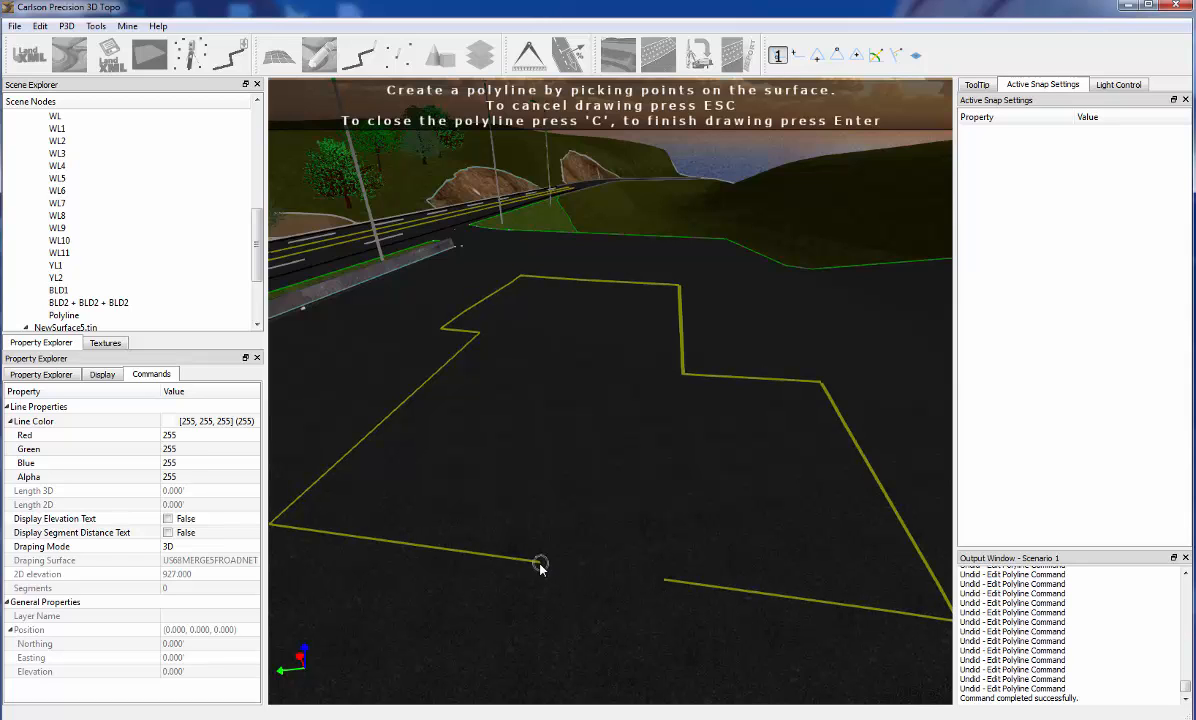
{"action": "key", "text": "Return"}
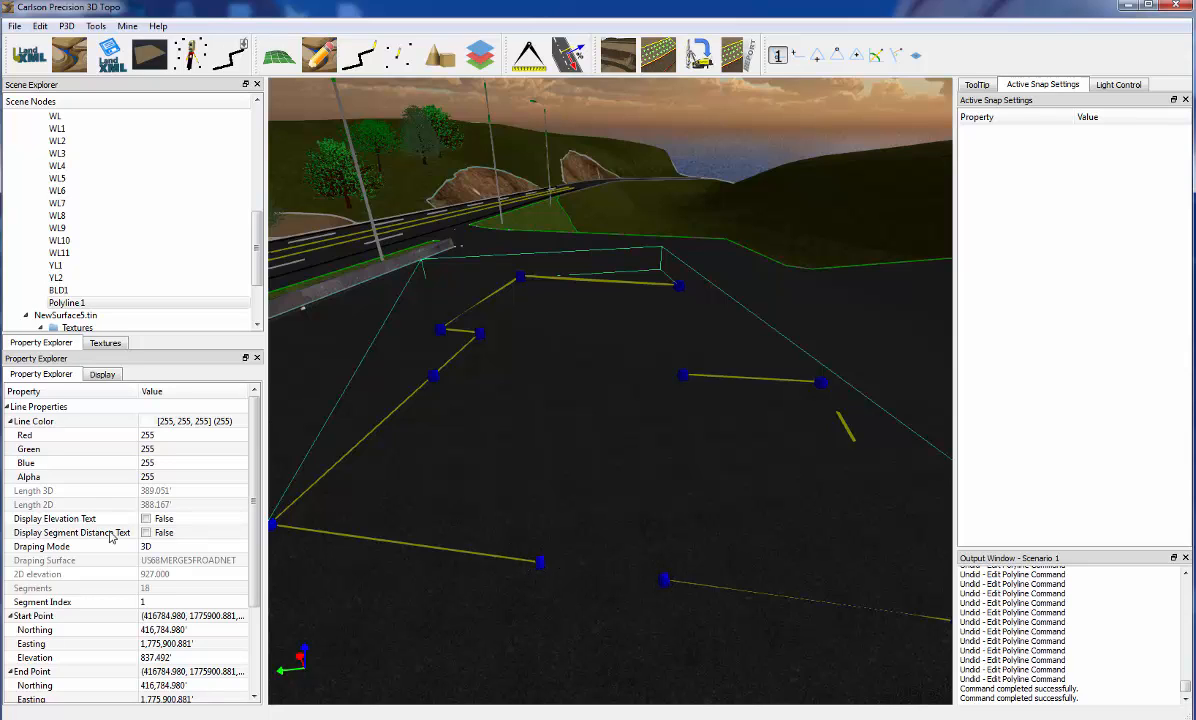
{"action": "left_click", "coordinate": [170, 547]}
{"action": "left_click", "coordinate": [172, 562]}
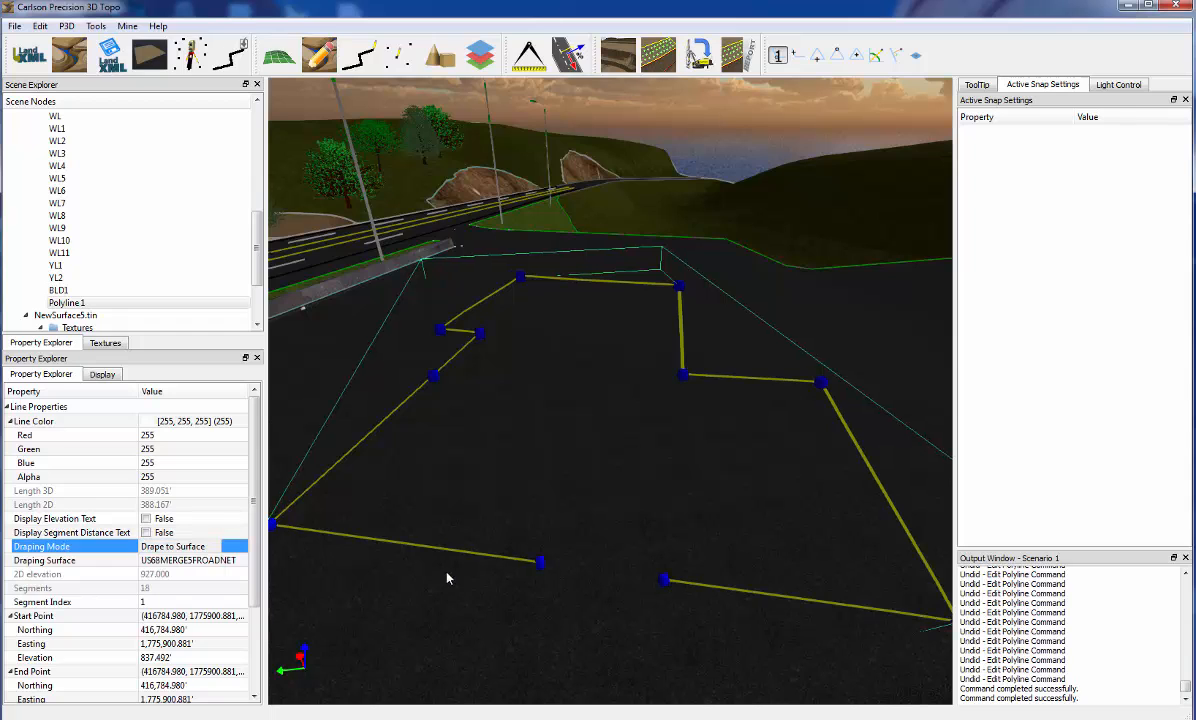
Draw a polyline across the BLD2 outline's front gap, from the open end farther from the road to the road-side open end
{"action": "left_click_drag", "start_coordinate": [526, 555], "coordinate": [570, 591]}
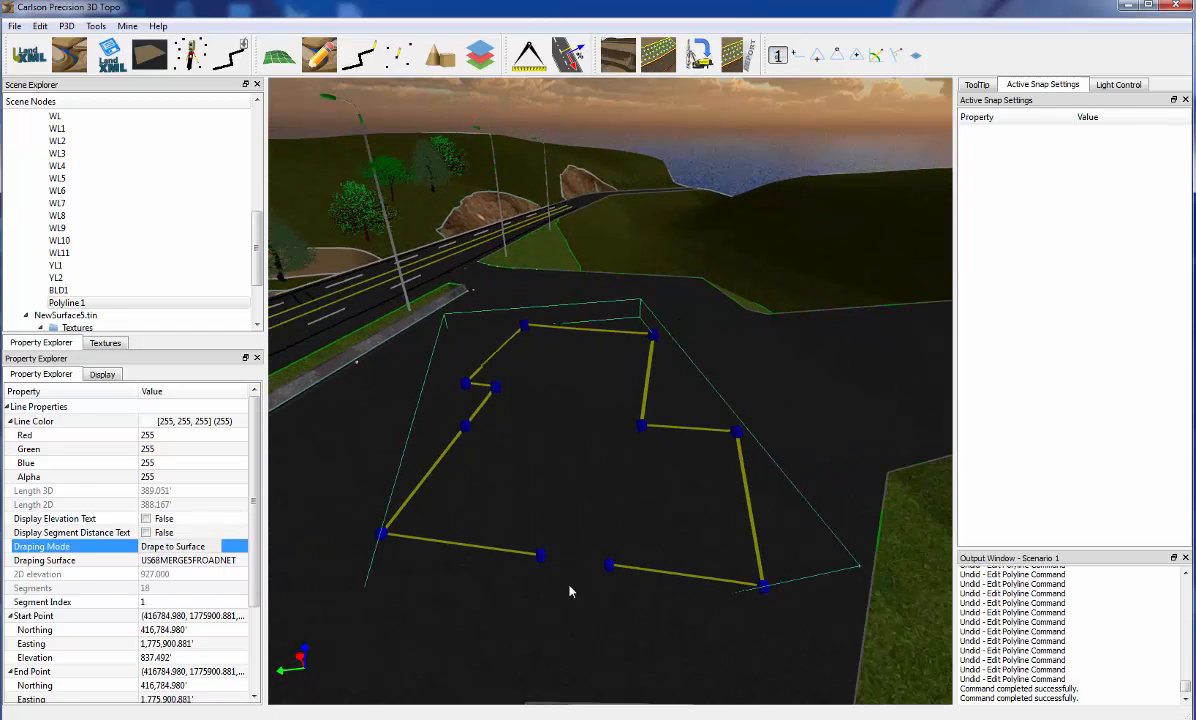
{"action": "left_click", "coordinate": [584, 571]}
{"action": "scroll", "coordinate": [585, 569], "scroll_direction": "up", "scroll_amount": 3}
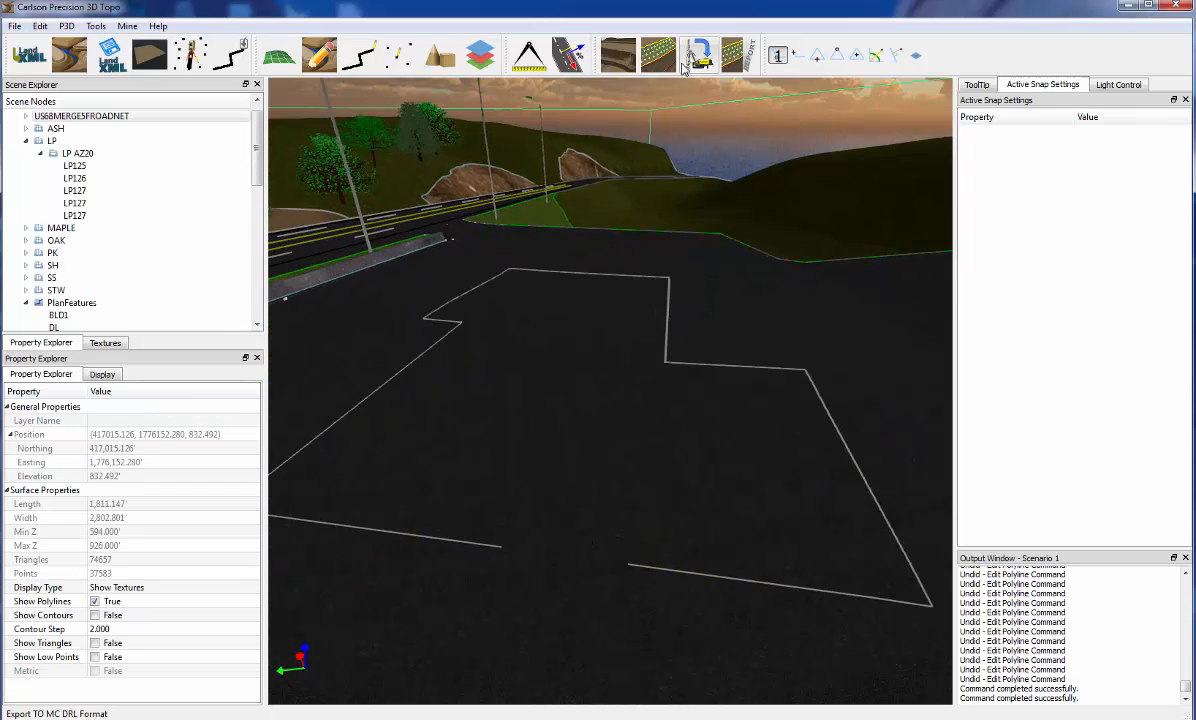
{"action": "left_click", "coordinate": [358, 55]}
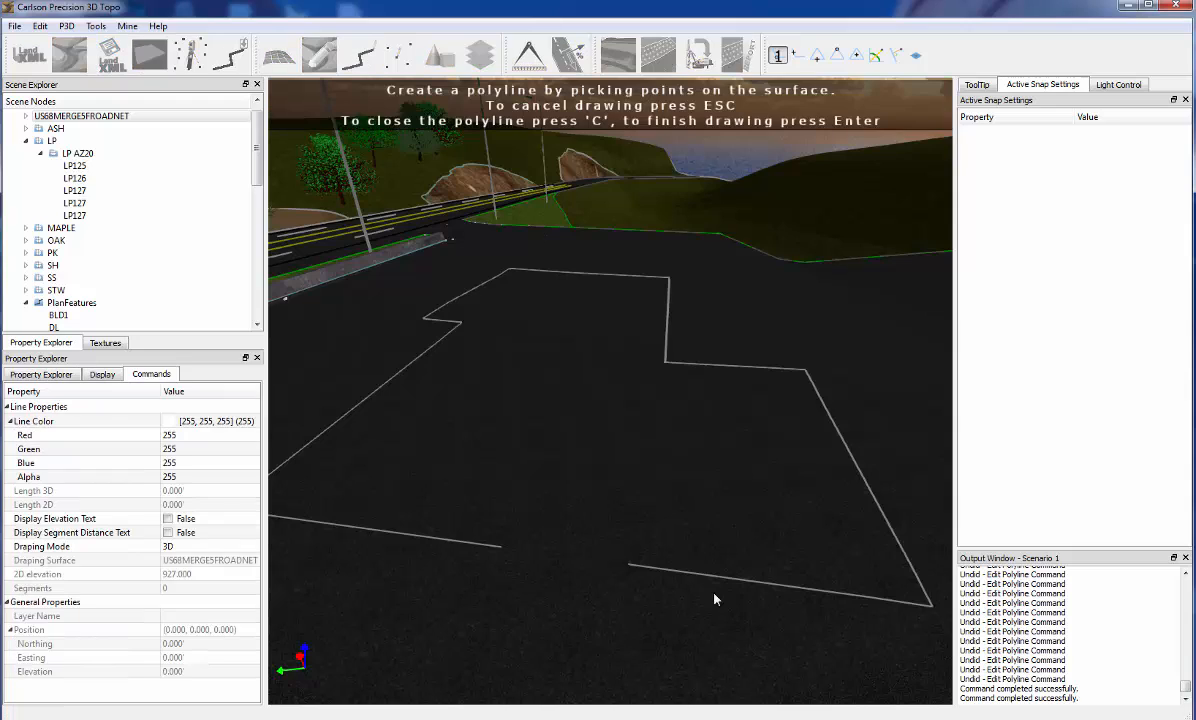
{"action": "left_click", "coordinate": [628, 566]}
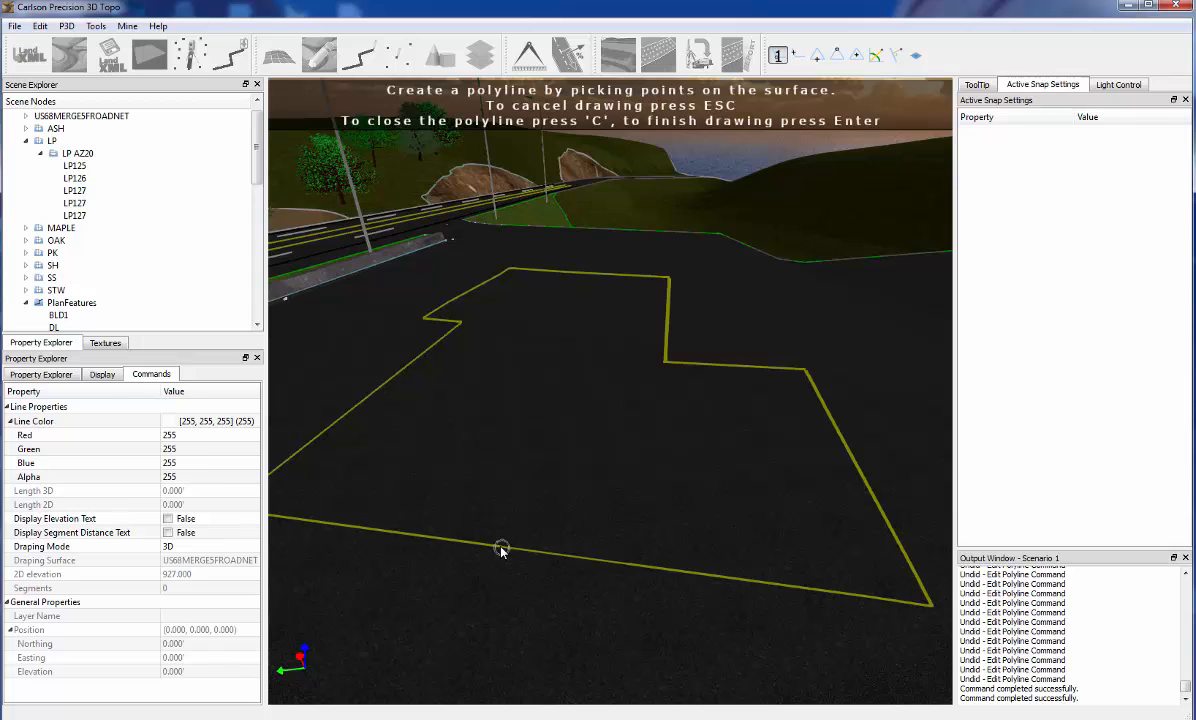
{"action": "key", "text": "Return"}
Set the closed building outline's draping mode to Drape to Surface and deselect it
{"action": "right_click", "coordinate": [488, 480]}
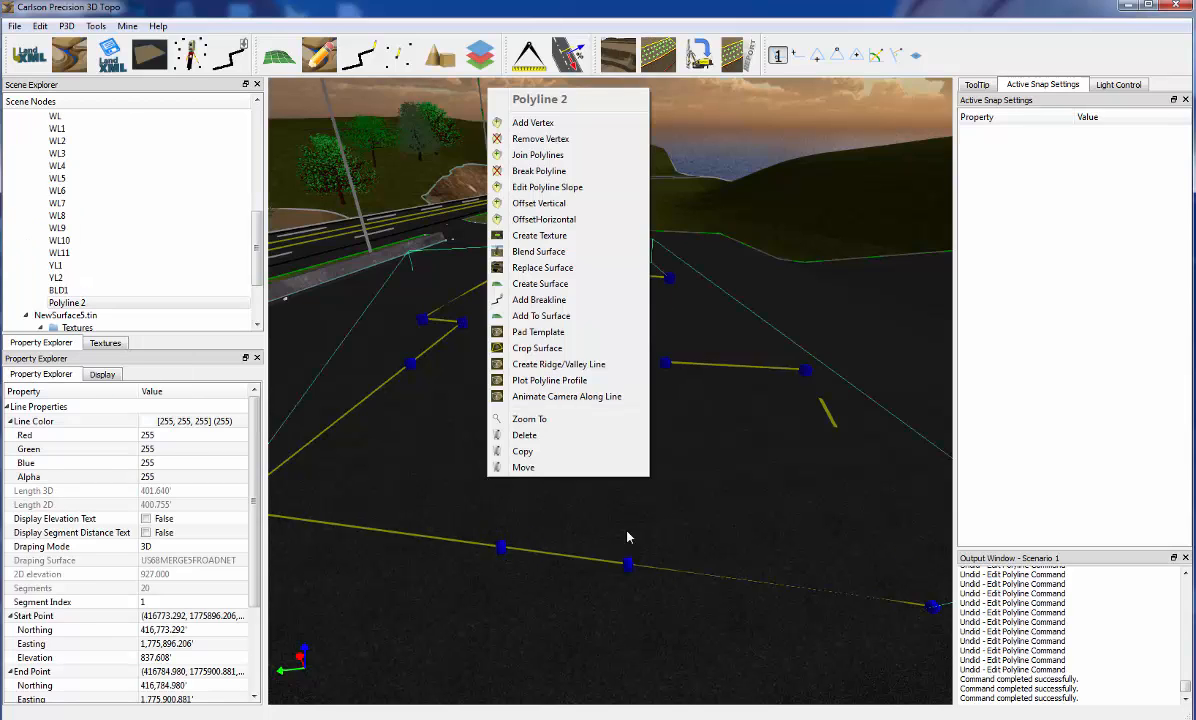
{"action": "left_click", "coordinate": [630, 507]}
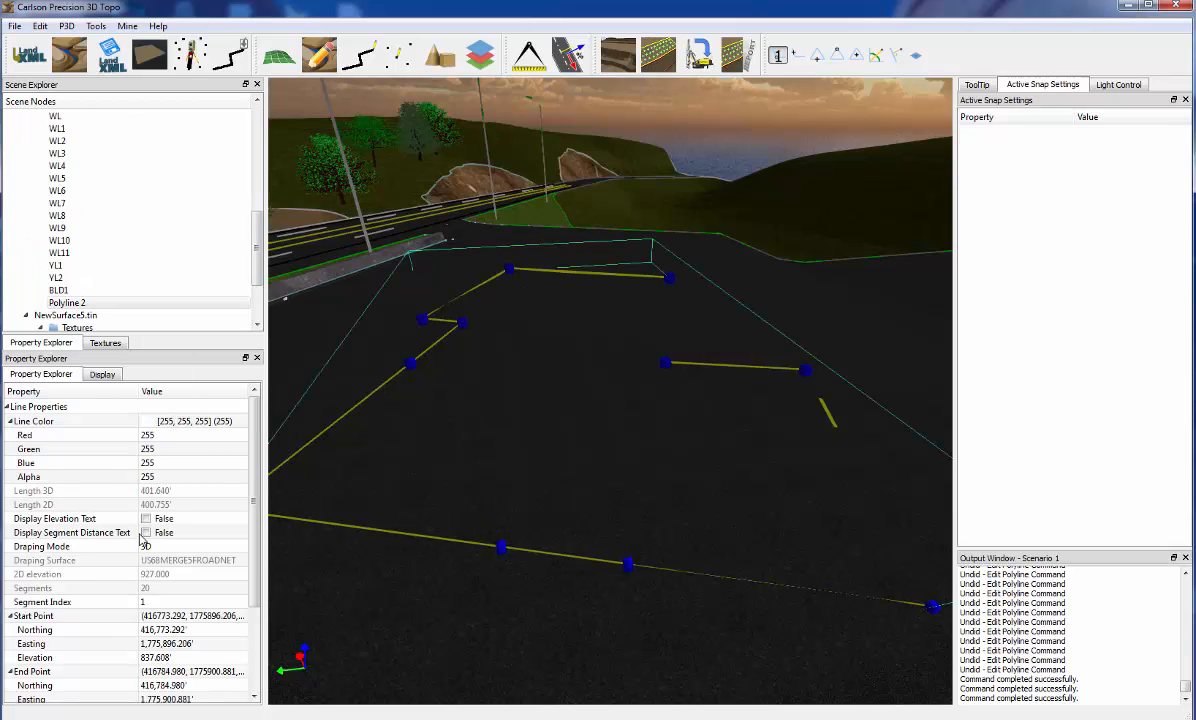
{"action": "left_click", "coordinate": [190, 546]}
{"action": "left_click", "coordinate": [240, 546]}
{"action": "left_click", "coordinate": [185, 562]}
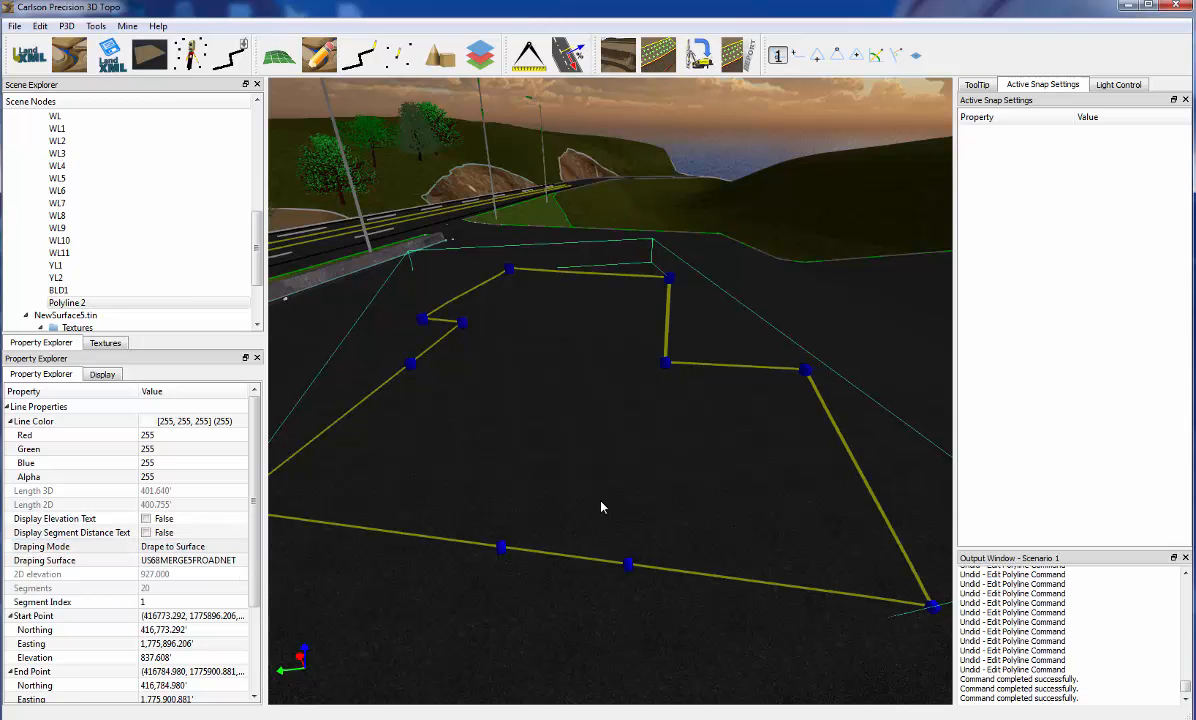
{"action": "scroll", "coordinate": [601, 507], "scroll_direction": "down", "scroll_amount": 4}
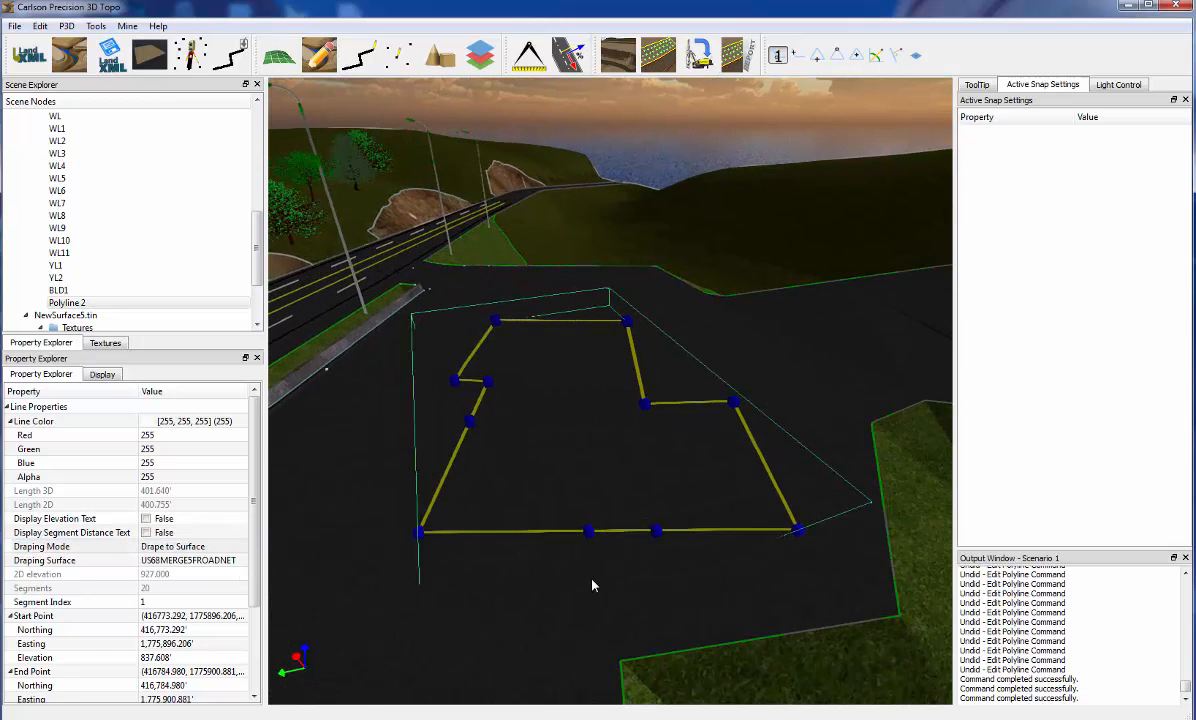
{"action": "left_click", "coordinate": [592, 585]}
Collapse the LP and PlanFeatures groups in the scene tree
{"action": "scroll", "coordinate": [592, 585], "scroll_direction": "down", "scroll_amount": 5}
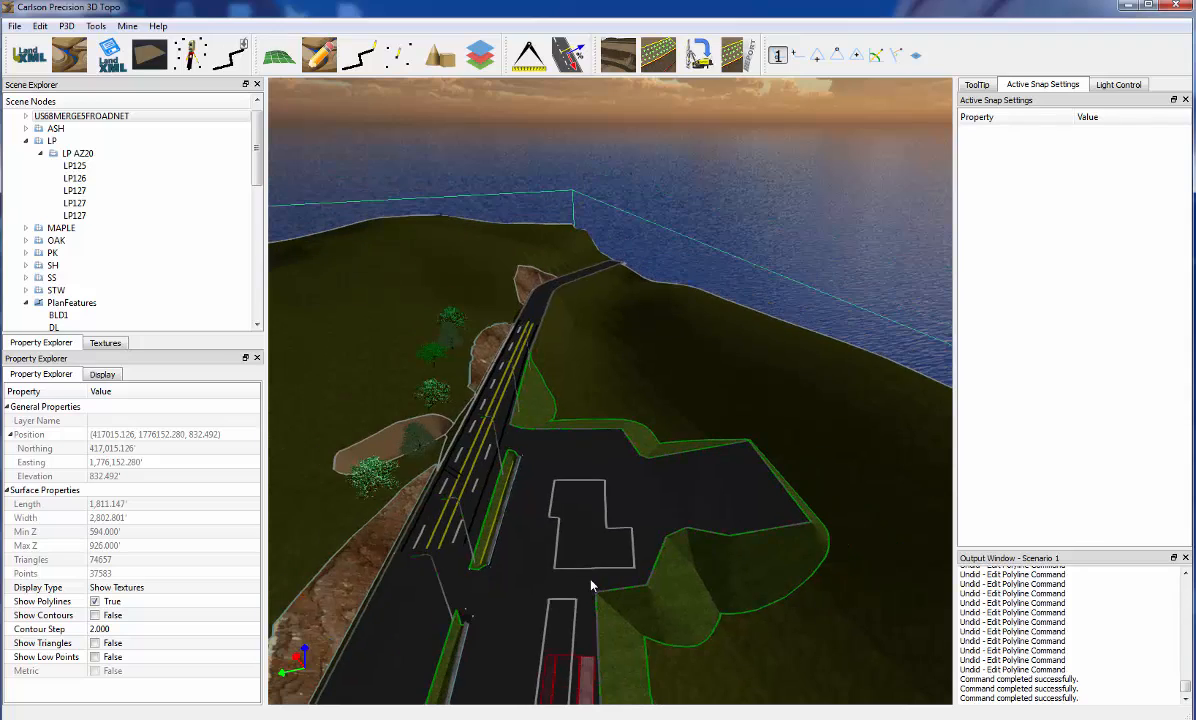
{"action": "middle_click_drag", "start_coordinate": [510, 580], "coordinate": [602, 563]}
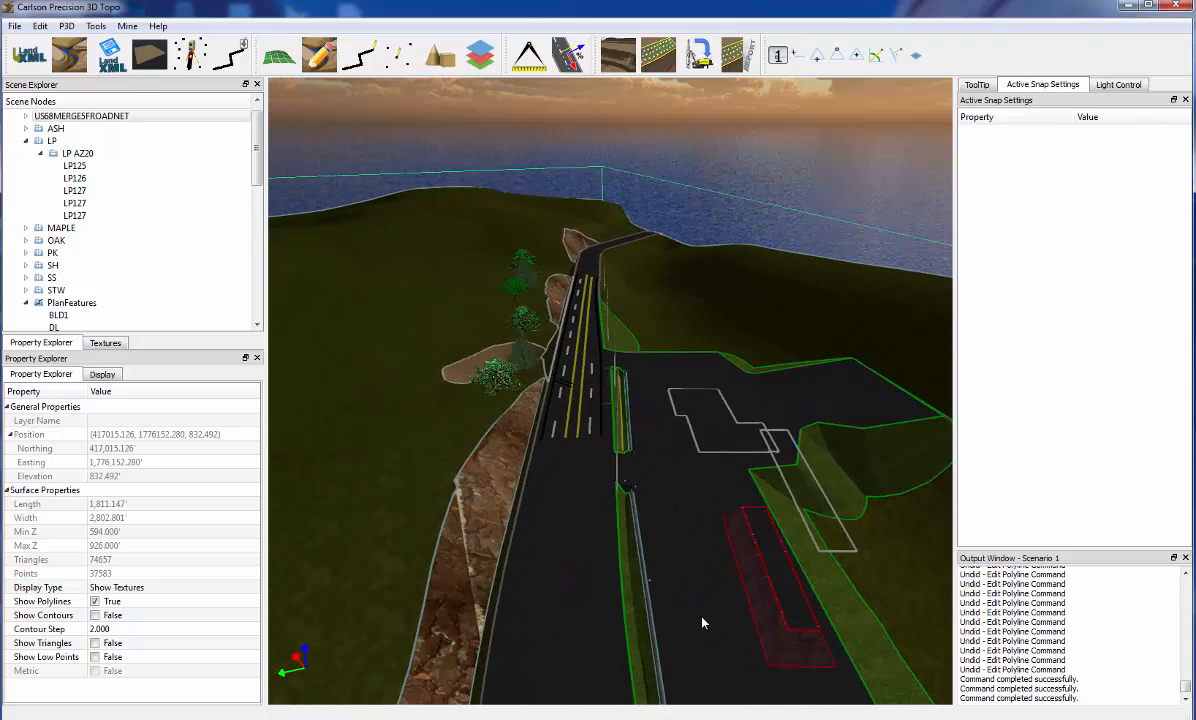
{"action": "middle_click_drag", "start_coordinate": [702, 618], "coordinate": [355, 644]}
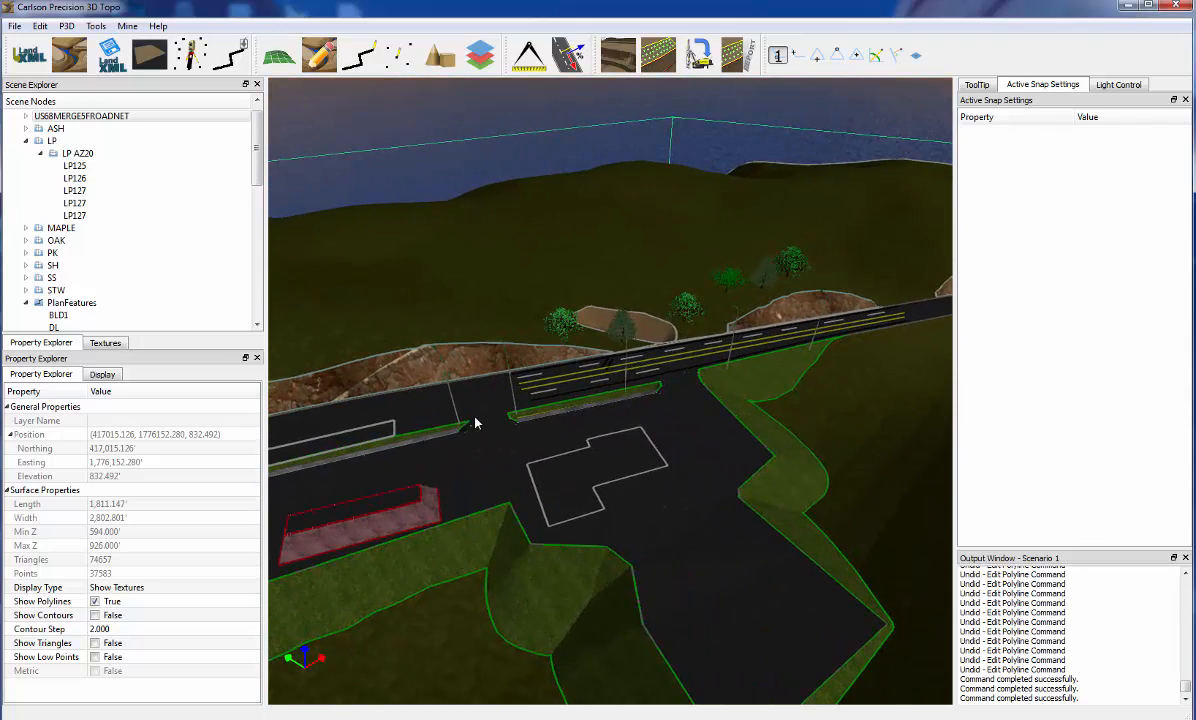
{"action": "middle_click_drag", "start_coordinate": [492, 477], "coordinate": [543, 465]}
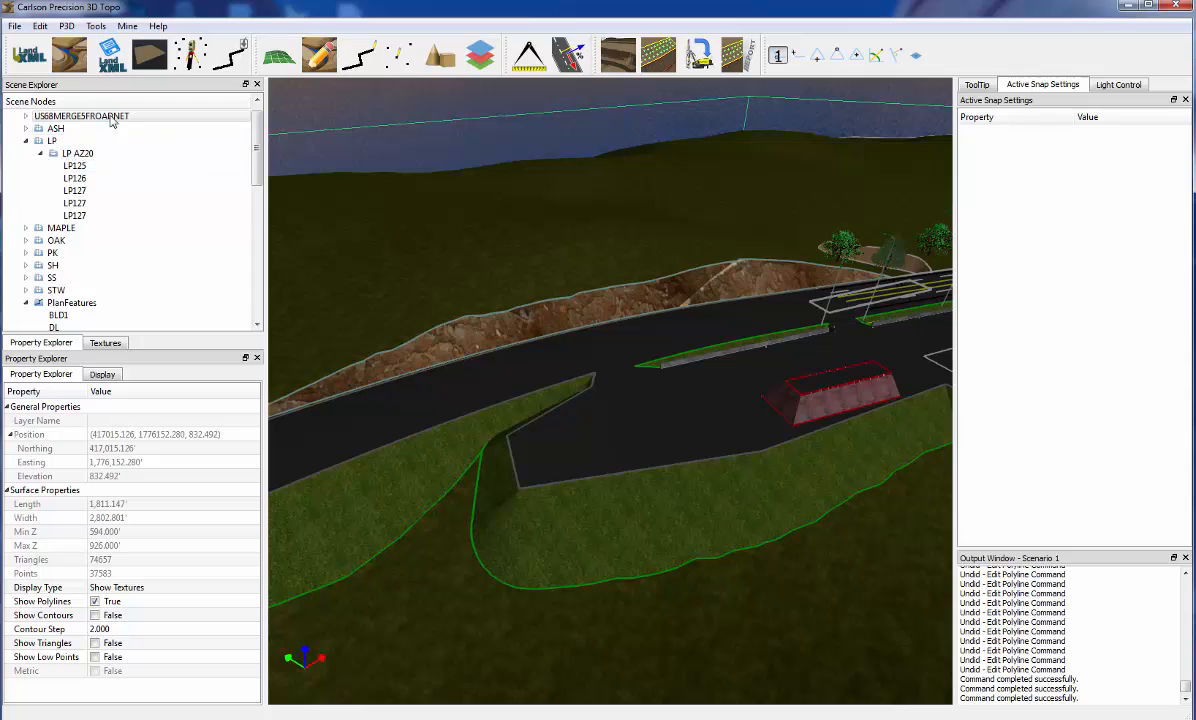
{"action": "left_click", "coordinate": [25, 141]}
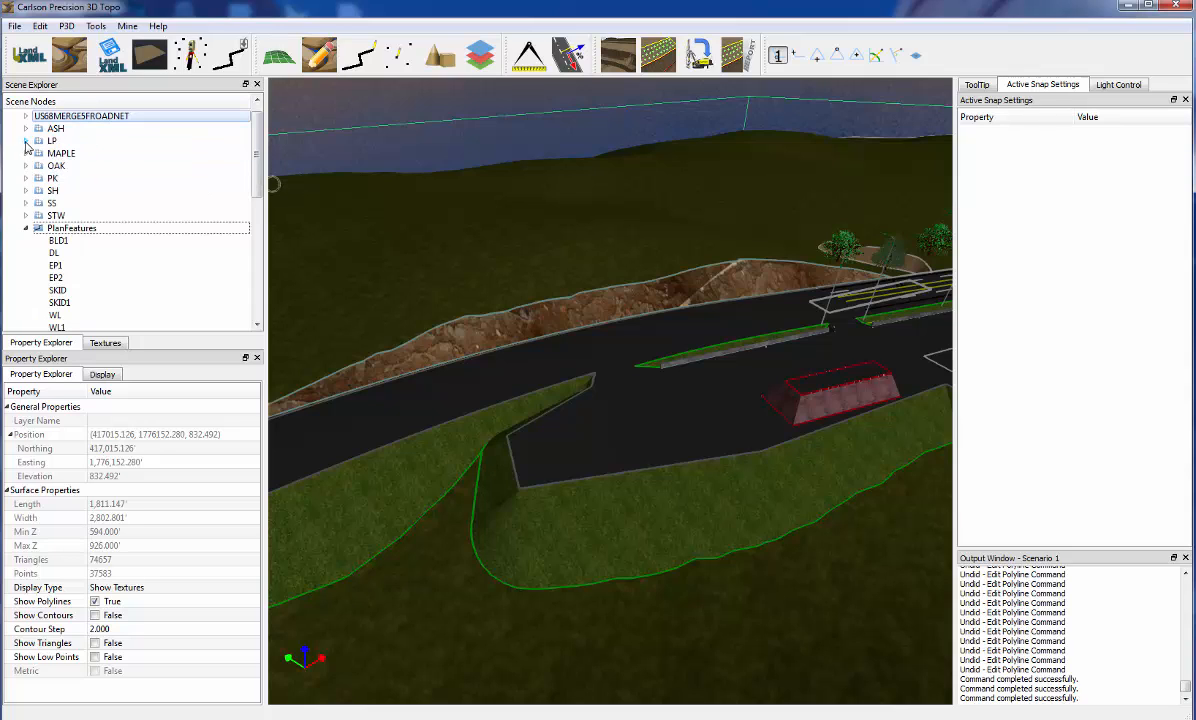
{"action": "left_click", "coordinate": [26, 228]}
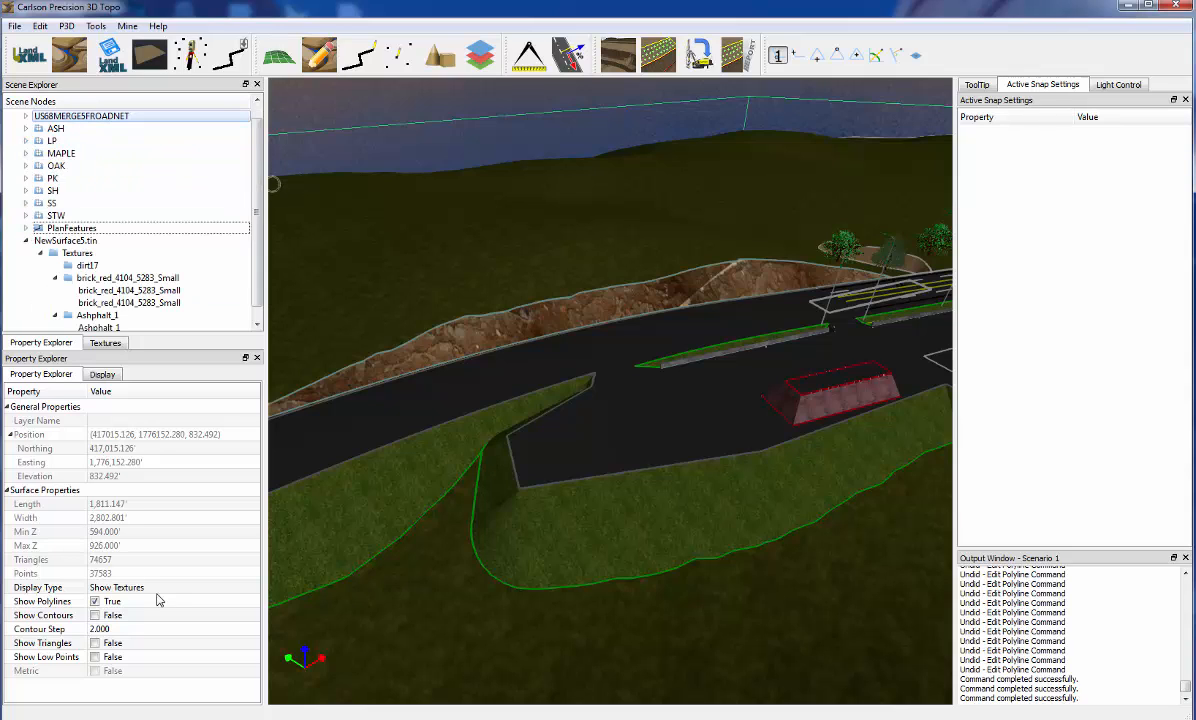
Turn off Show Polylines for the US68MERGE5FROADNET surface and for the brick building surface NewSurface5.tin
{"action": "middle_click_drag", "start_coordinate": [555, 493], "coordinate": [648, 460]}
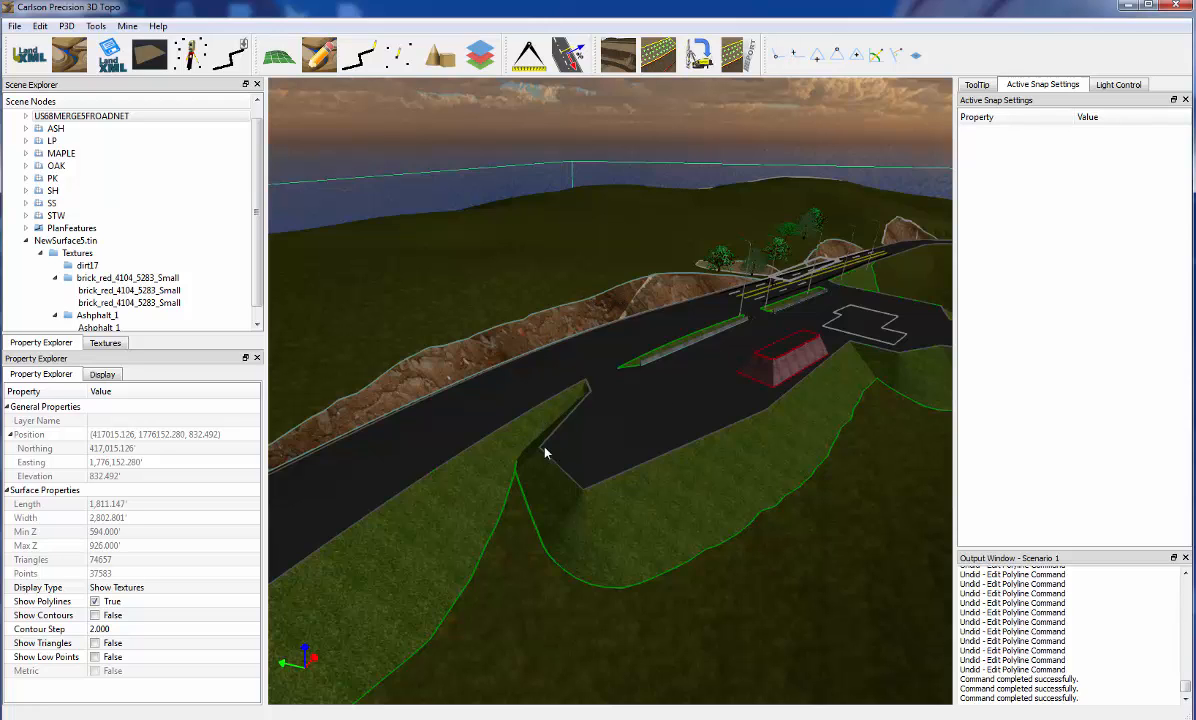
{"action": "left_click", "coordinate": [95, 601]}
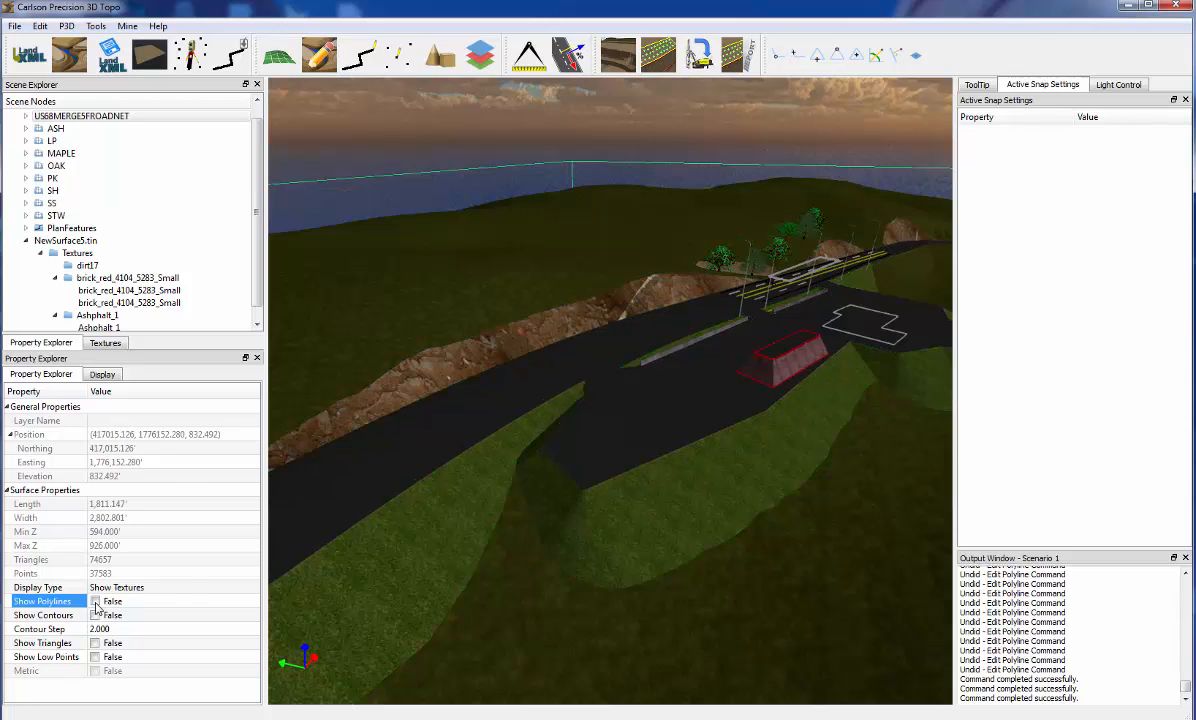
{"action": "middle_click_drag", "start_coordinate": [406, 456], "coordinate": [446, 486]}
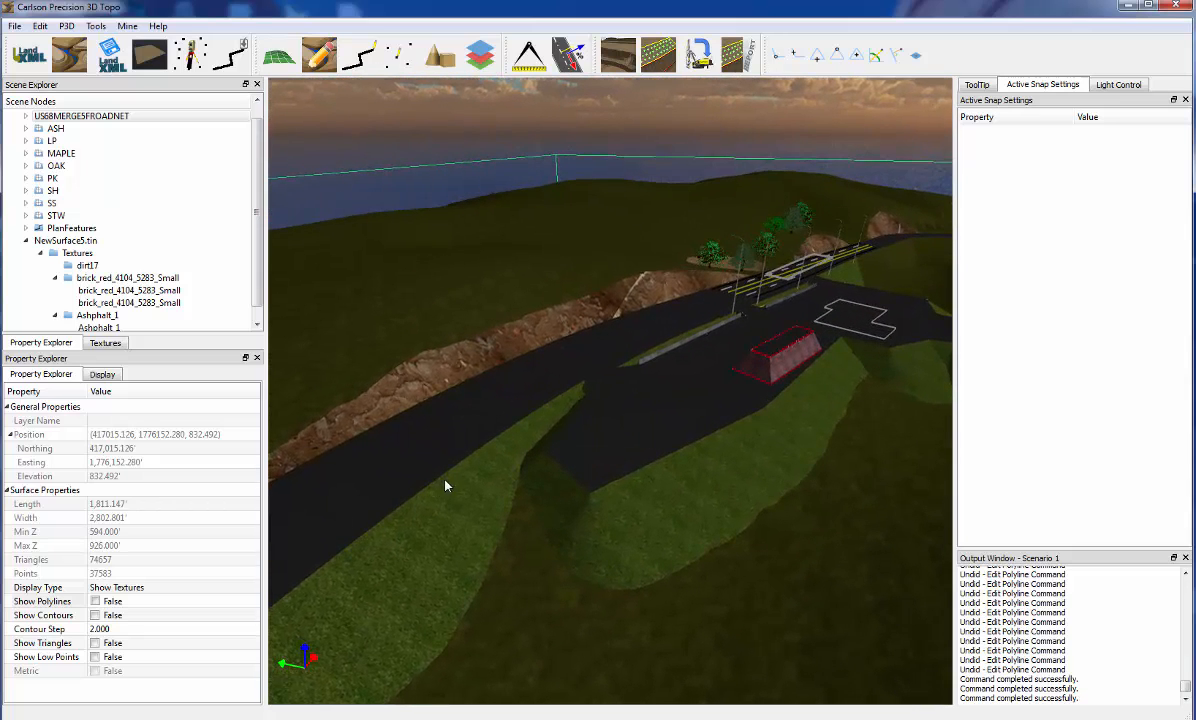
{"action": "left_click", "coordinate": [780, 365]}
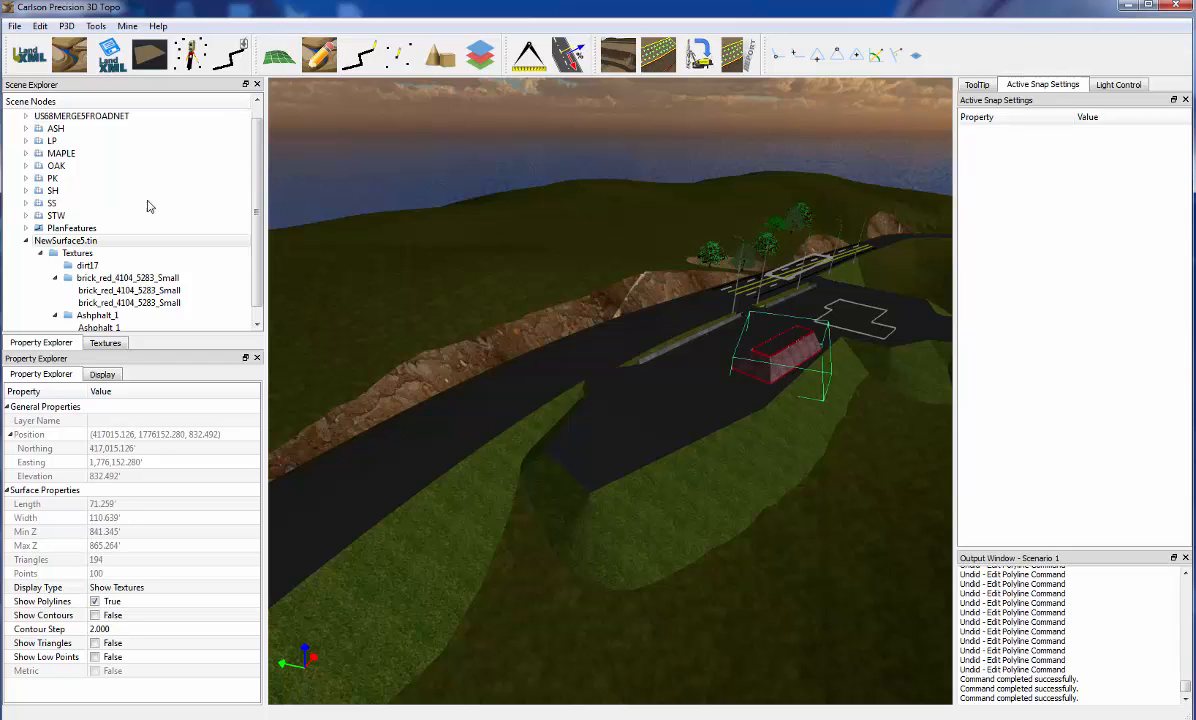
{"action": "left_click", "coordinate": [95, 601]}
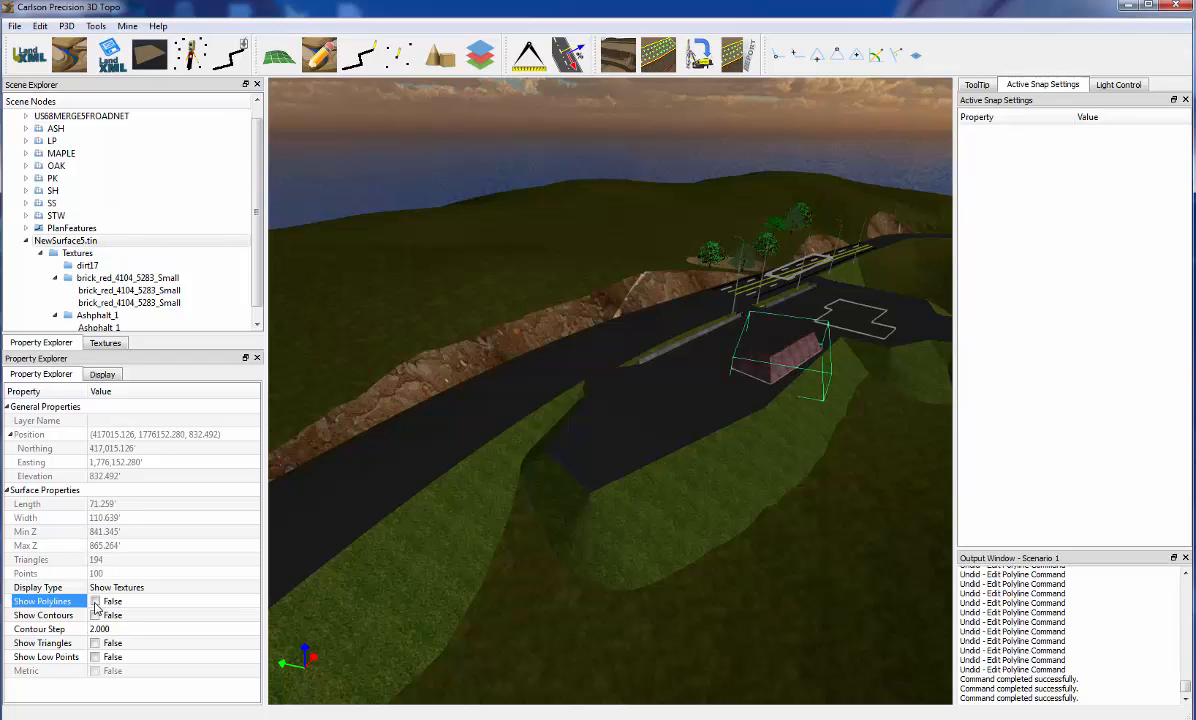
{"action": "left_click", "coordinate": [561, 560]}
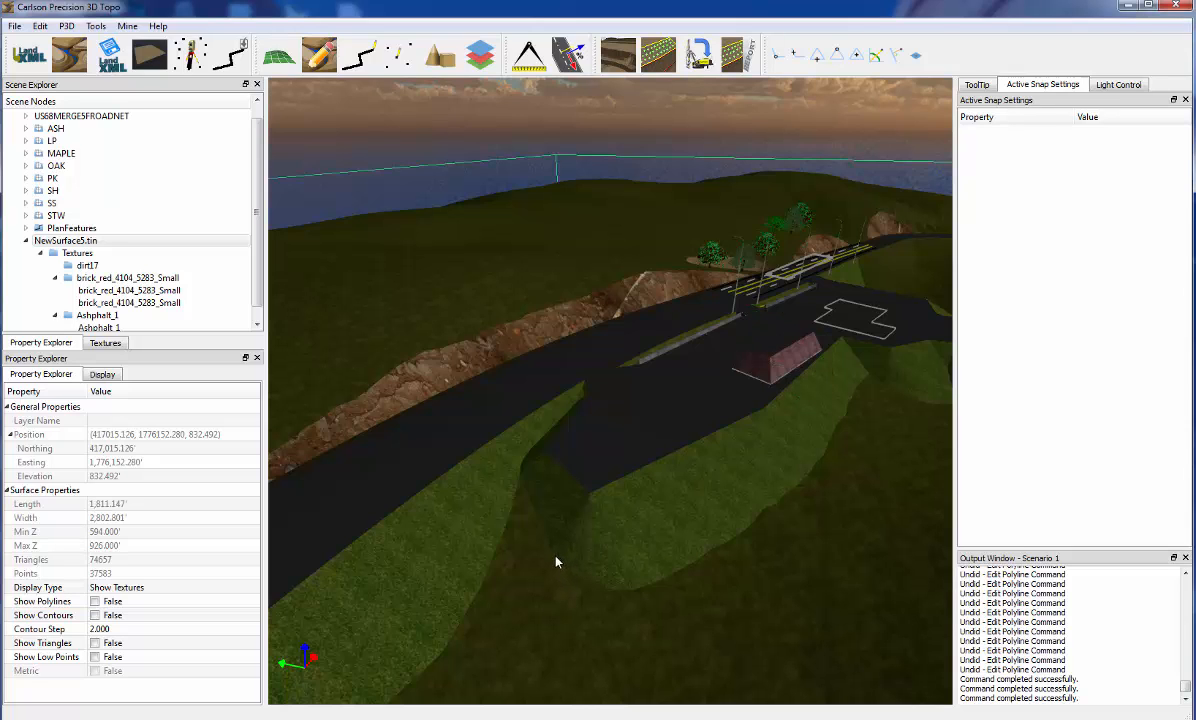
Import the road centerline polyline from a file and start the Animate Camera Along Line command on it
{"action": "left_click", "coordinate": [232, 54]}
{"action": "double_click", "coordinate": [262, 228]}
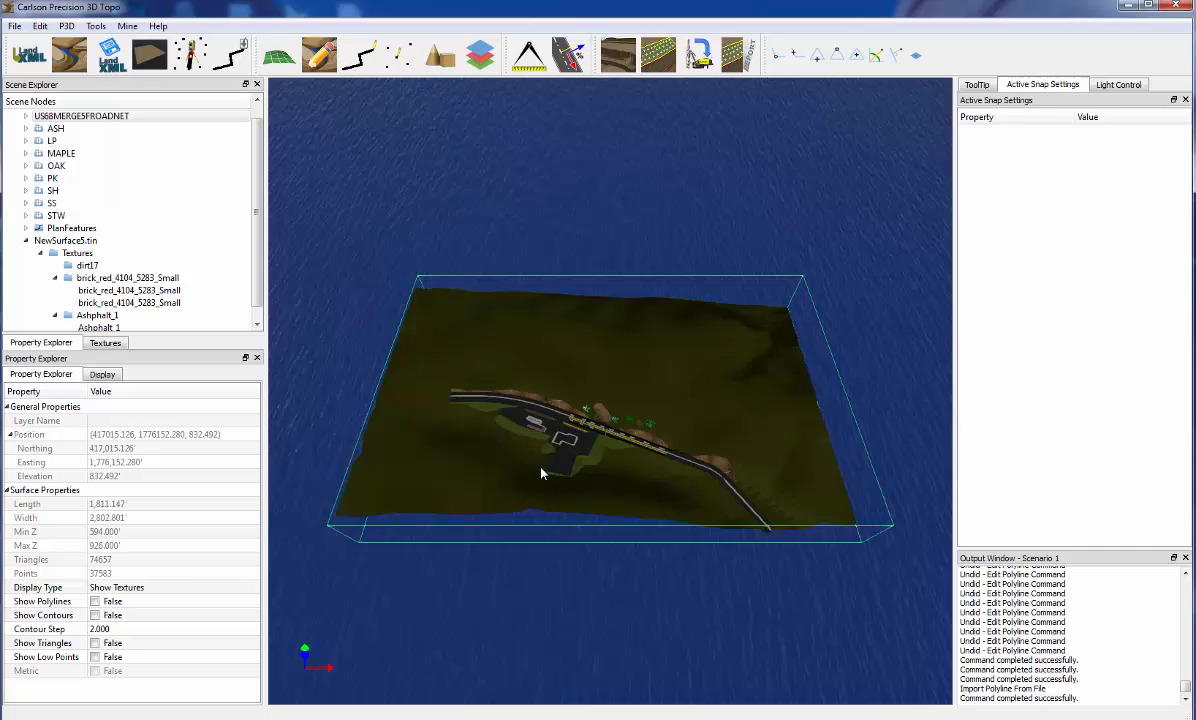
{"action": "middle_click_drag", "start_coordinate": [541, 473], "coordinate": [925, 345]}
{"action": "scroll", "coordinate": [660, 495], "scroll_direction": "up", "scroll_amount": 5}
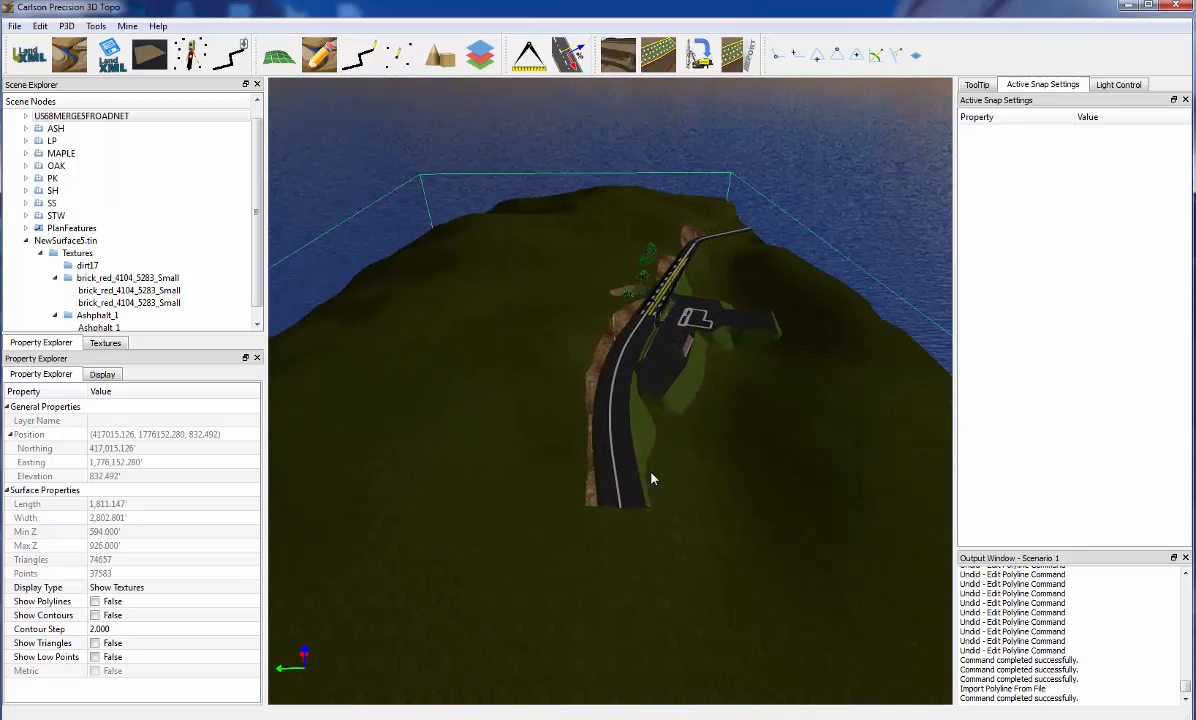
{"action": "scroll", "coordinate": [645, 490], "scroll_direction": "up", "scroll_amount": 4}
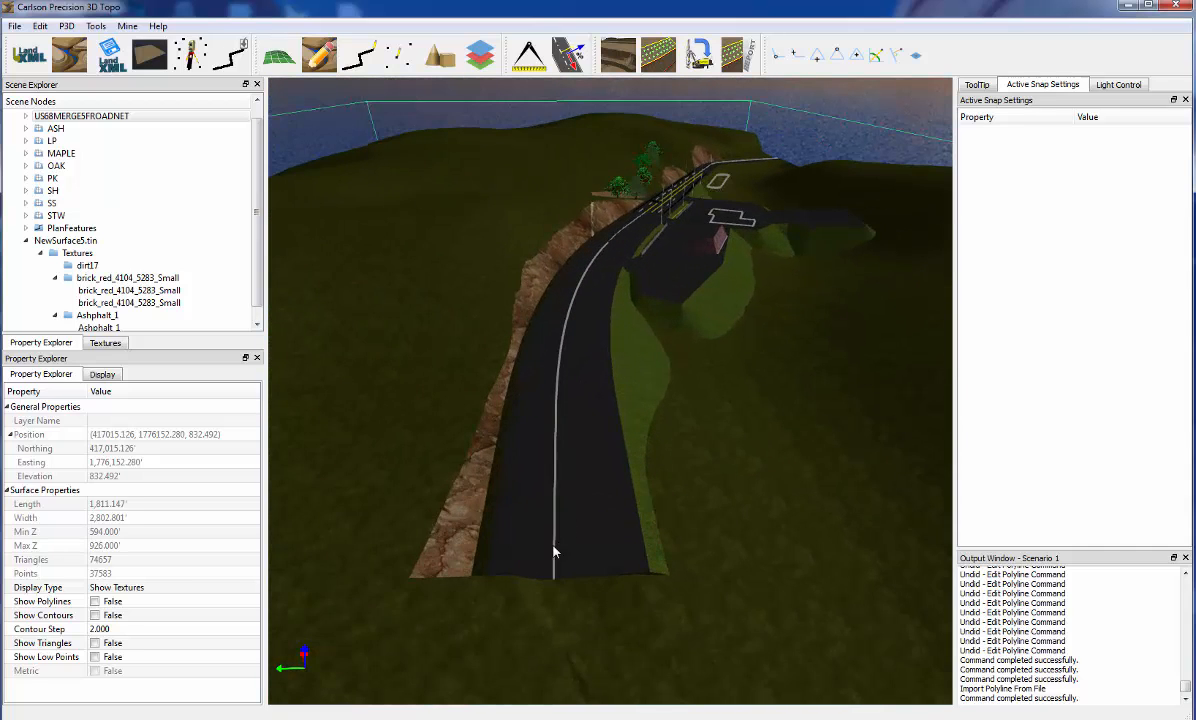
{"action": "left_click", "coordinate": [561, 539]}
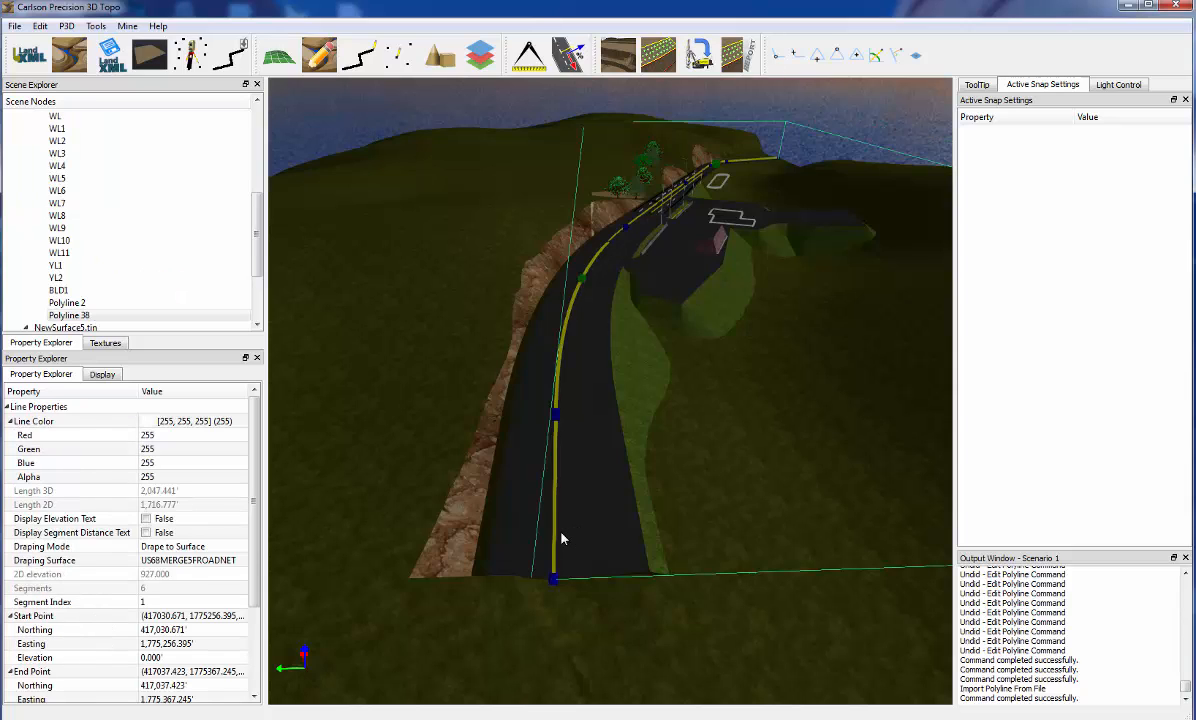
{"action": "right_click", "coordinate": [561, 539]}
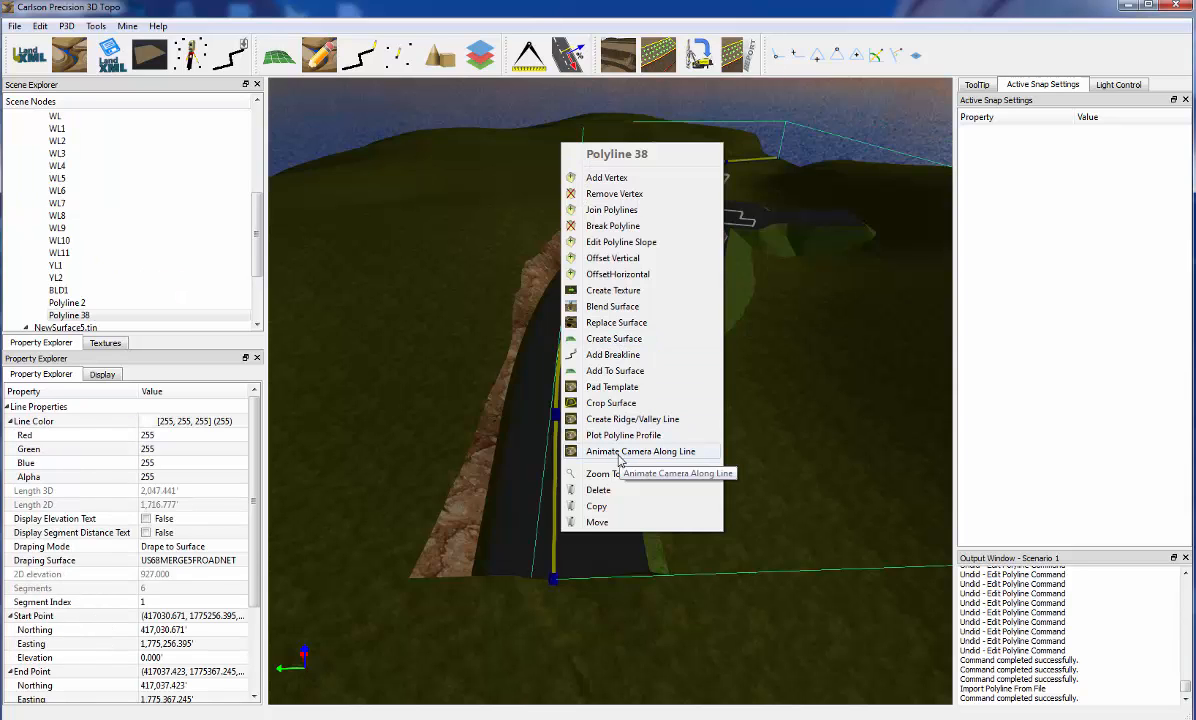
{"action": "left_click", "coordinate": [619, 452]}
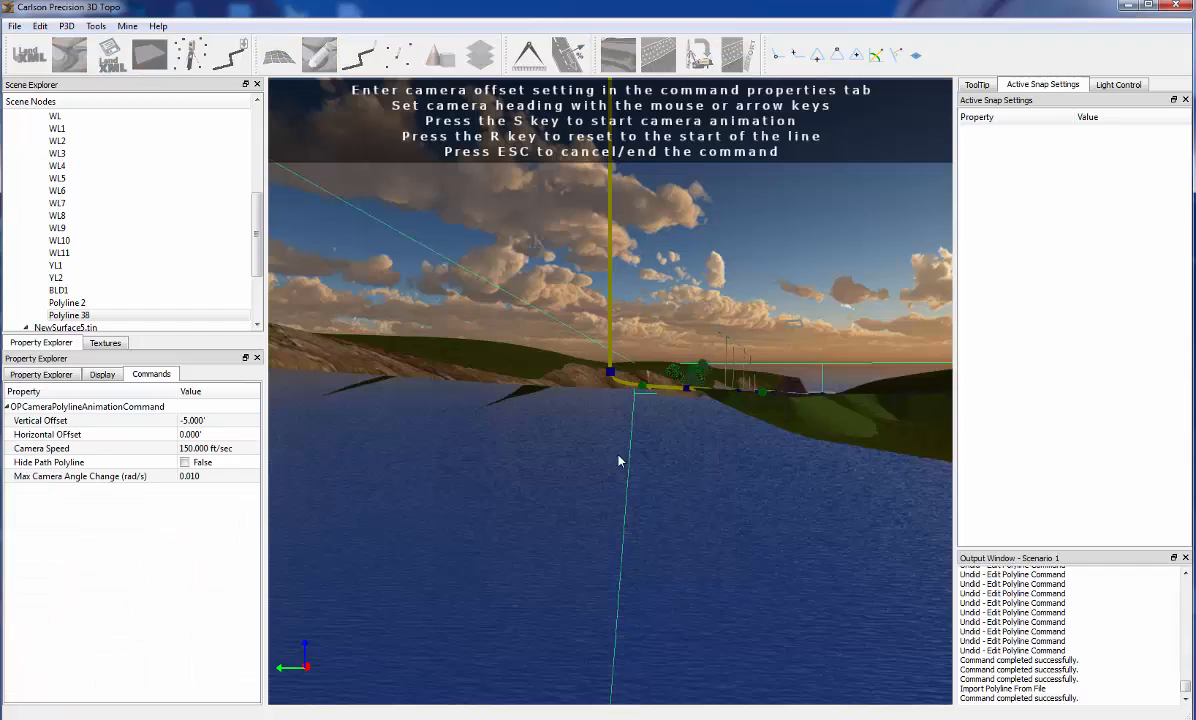
Set the camera animation's vertical offset to 5 ft and its horizontal offset to 3 ft
{"action": "left_click_drag", "start_coordinate": [626, 446], "coordinate": [626, 466]}
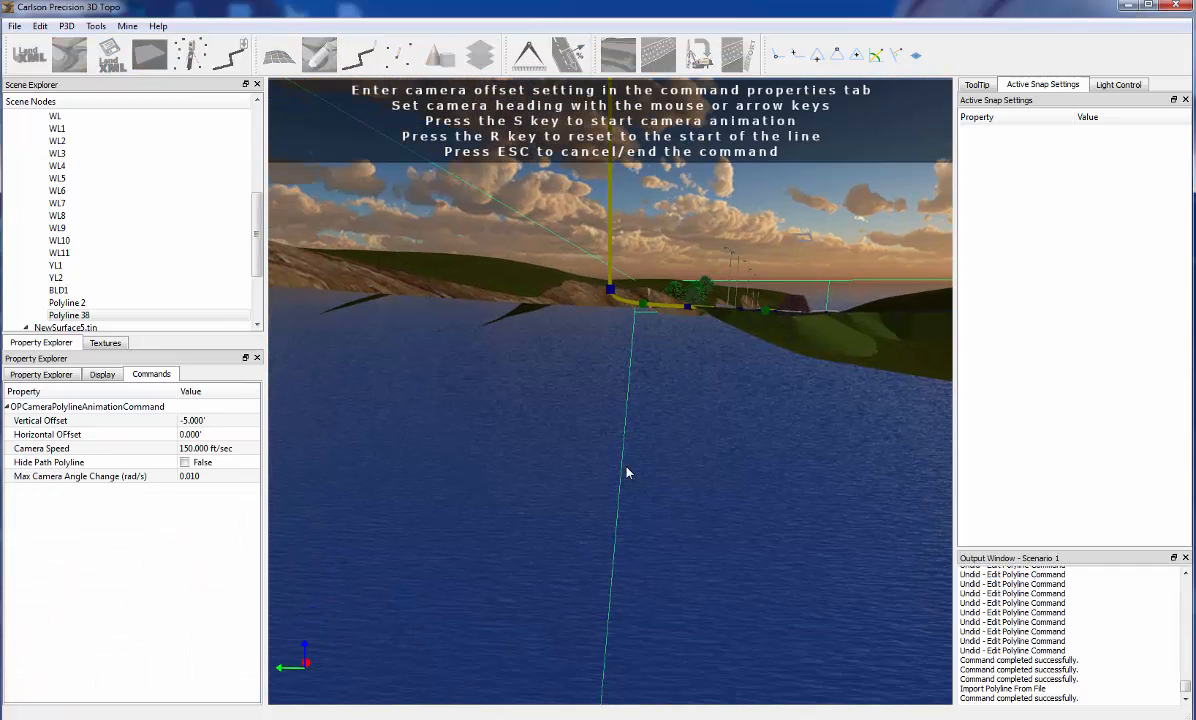
{"action": "left_click", "coordinate": [215, 421]}
{"action": "type", "text": "5"}
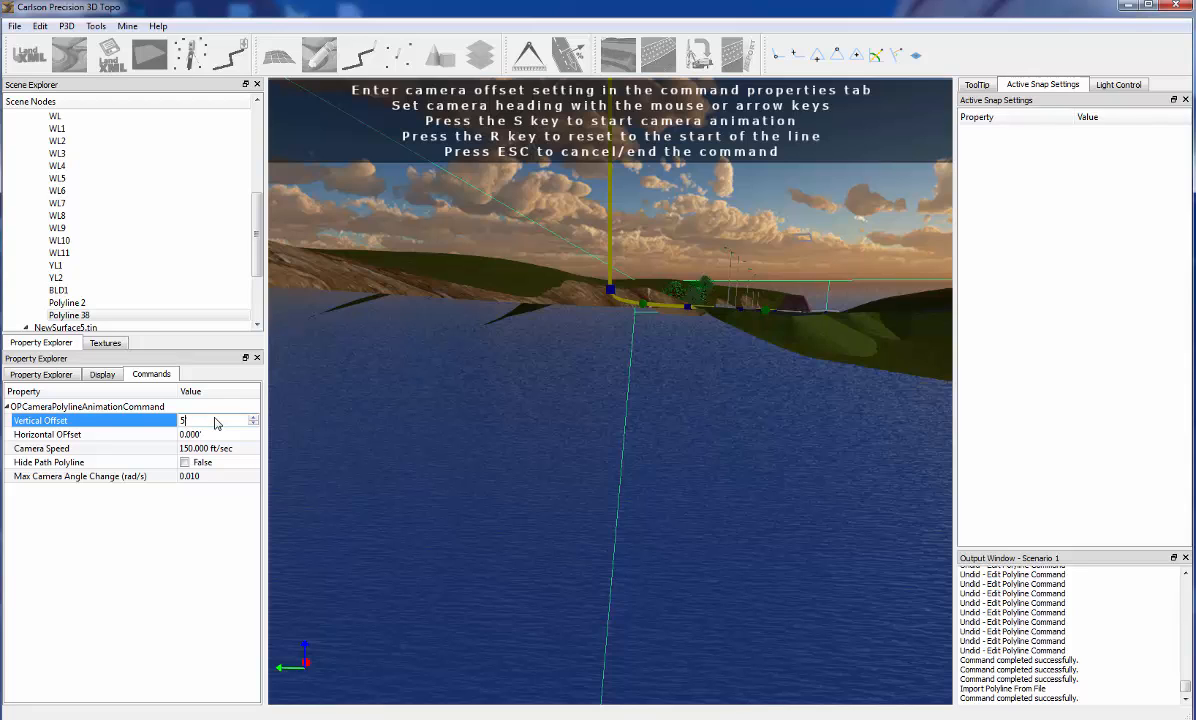
{"action": "key", "text": "Return"}
{"action": "left_click", "coordinate": [216, 435]}
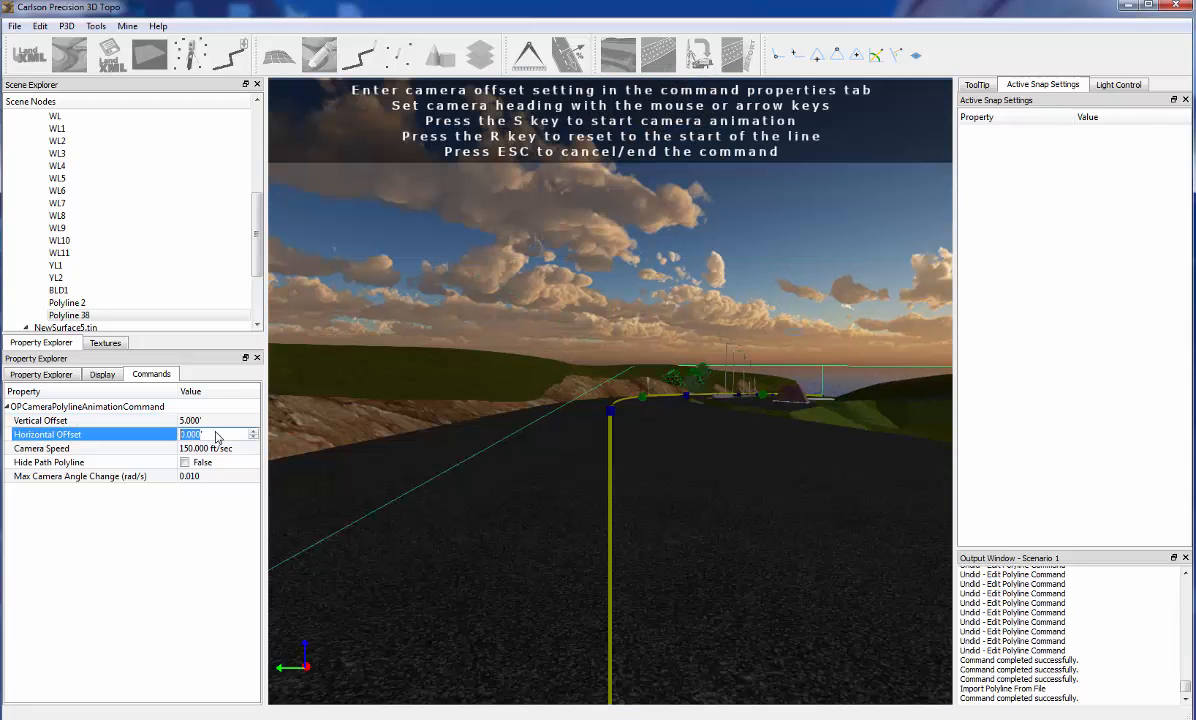
{"action": "type", "text": "3"}
{"action": "key", "text": "Return"}
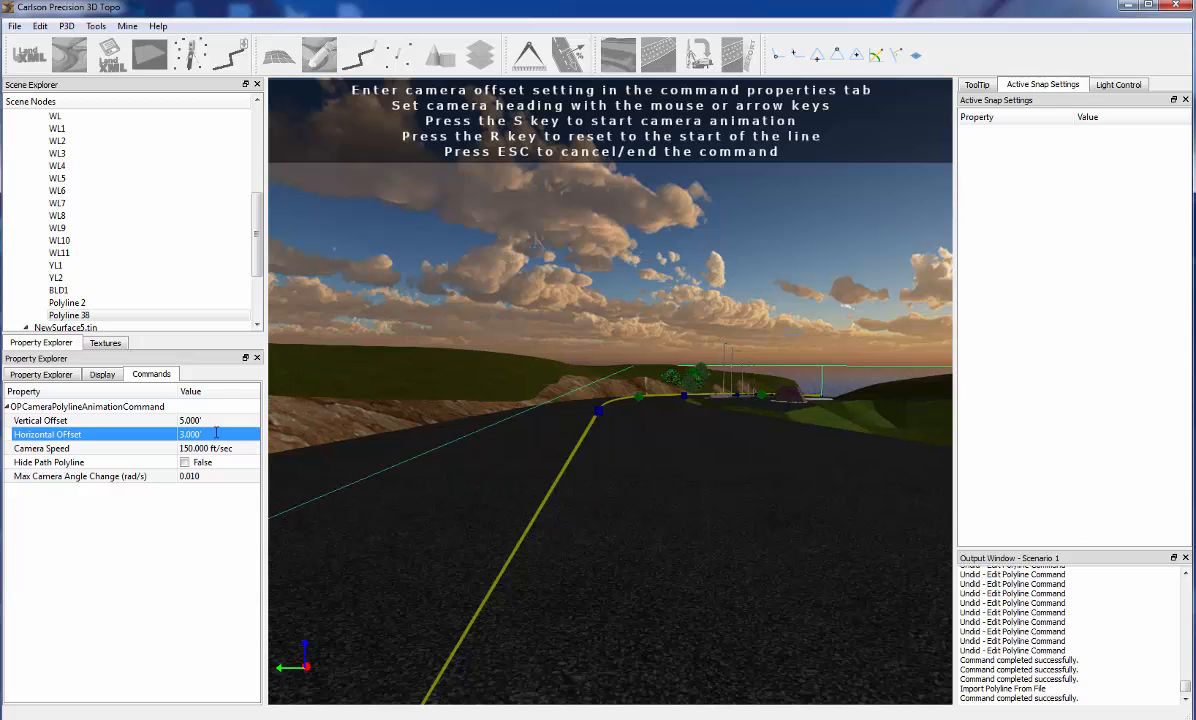
Try a horizontal camera offset of -3 ft, and set it back to 3 ft
{"action": "left_click", "coordinate": [211, 438]}
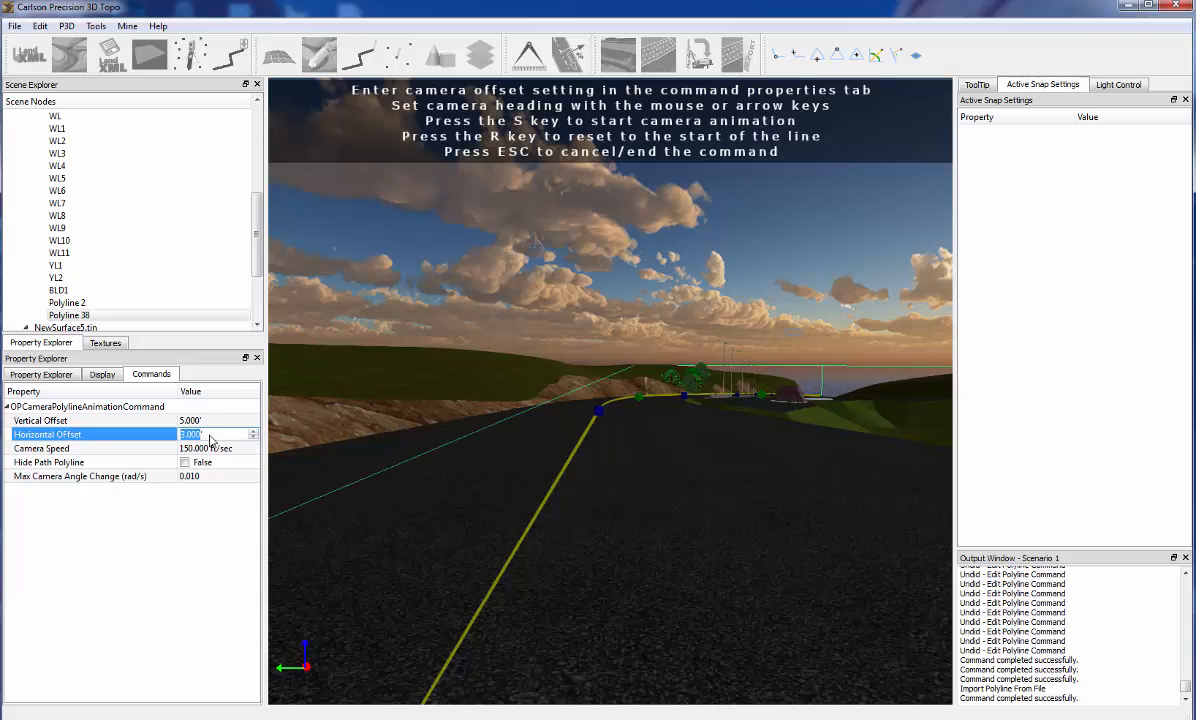
{"action": "type", "text": "-3"}
{"action": "key", "text": "Return"}
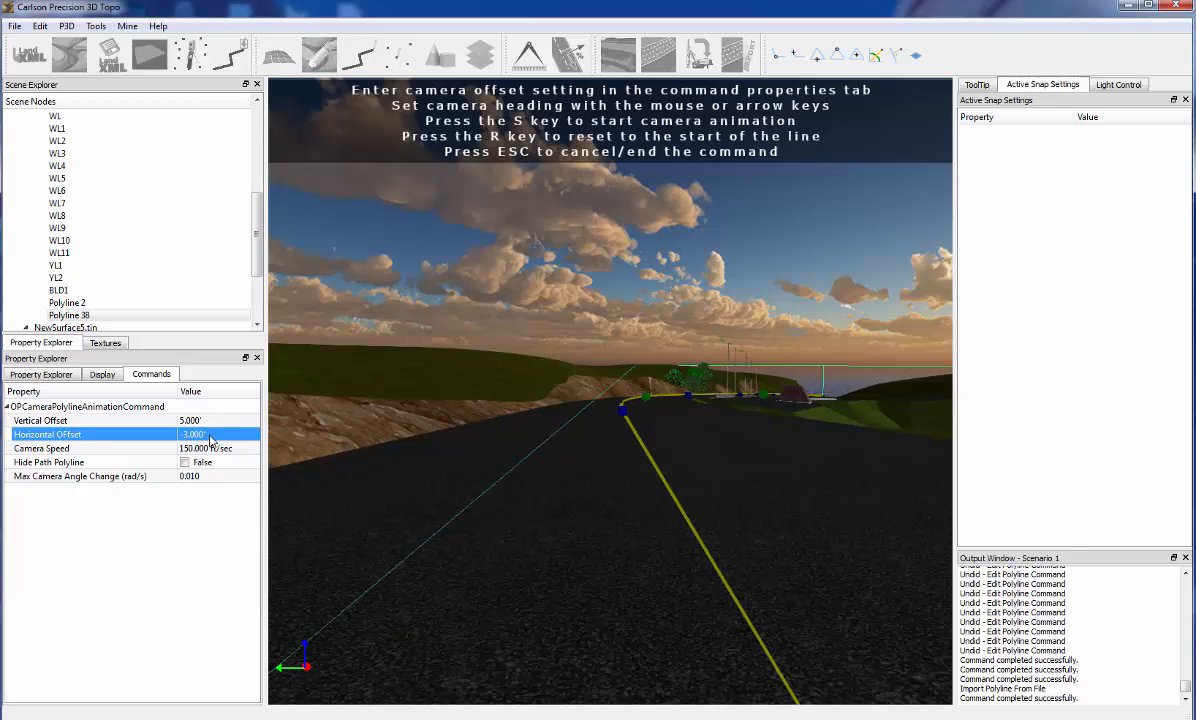
{"action": "type", "text": "3"}
{"action": "key", "text": "Return"}
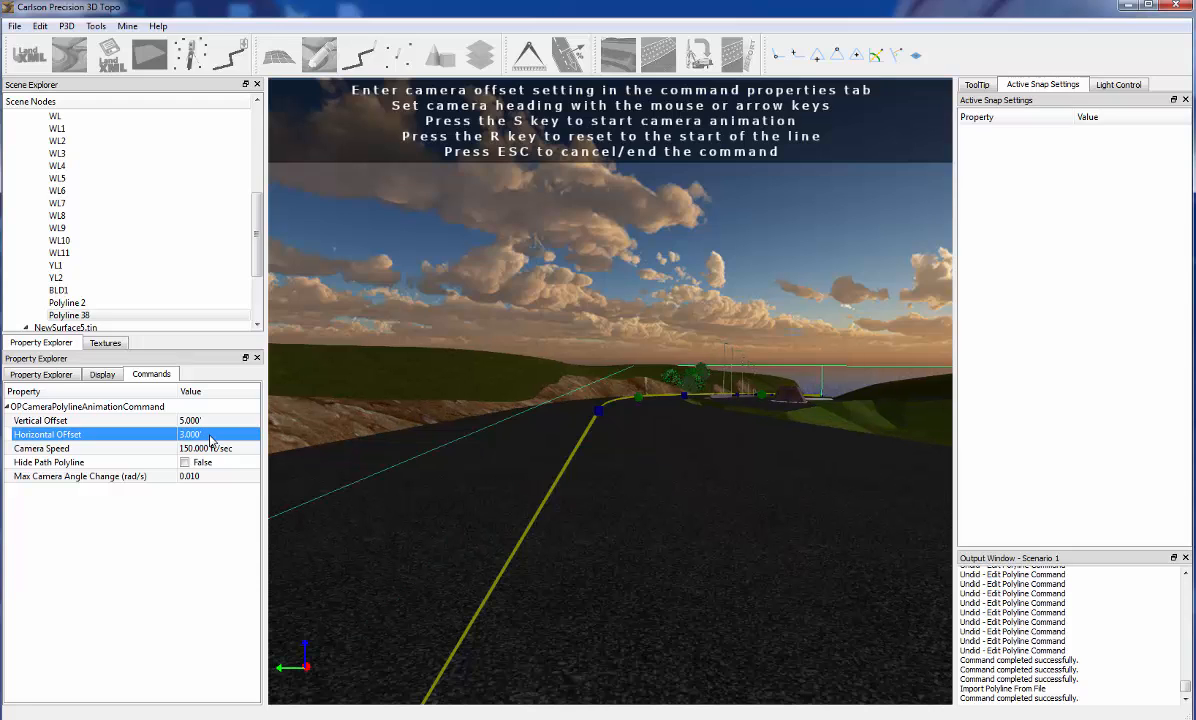
{"action": "left_click", "coordinate": [430, 533]}
Set the camera speed to 75 ft/sec
{"action": "left_click", "coordinate": [240, 448]}
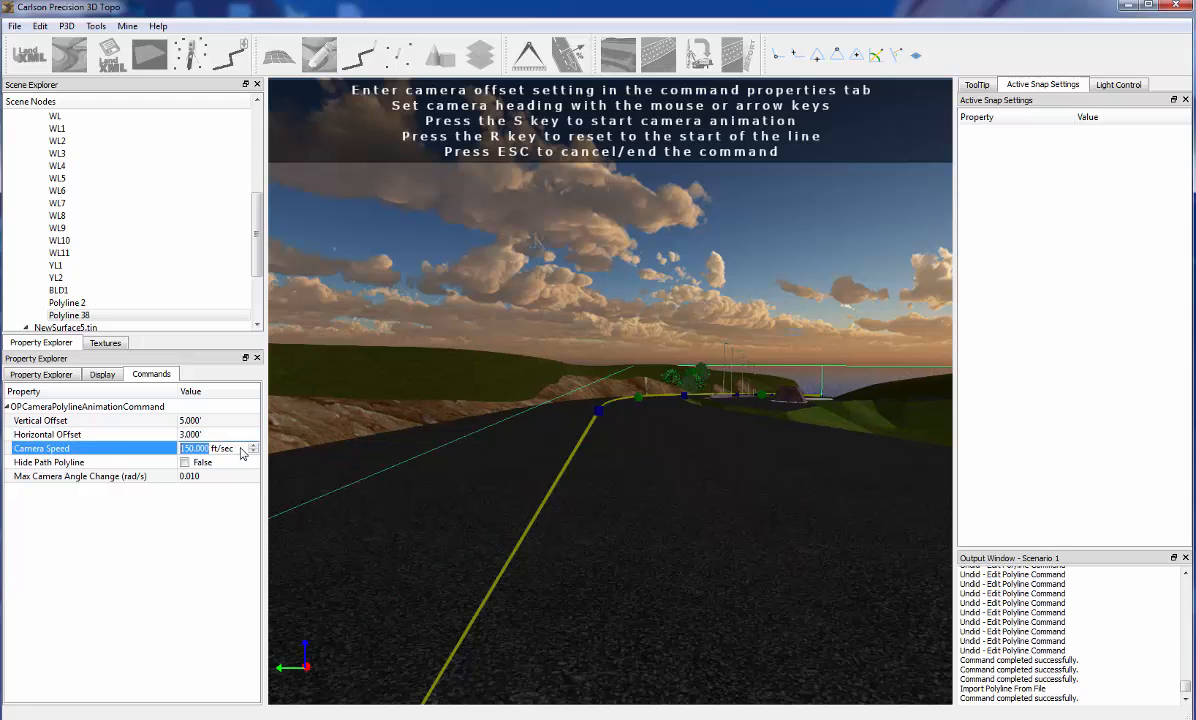
{"action": "type", "text": "75"}
{"action": "key", "text": "Return"}
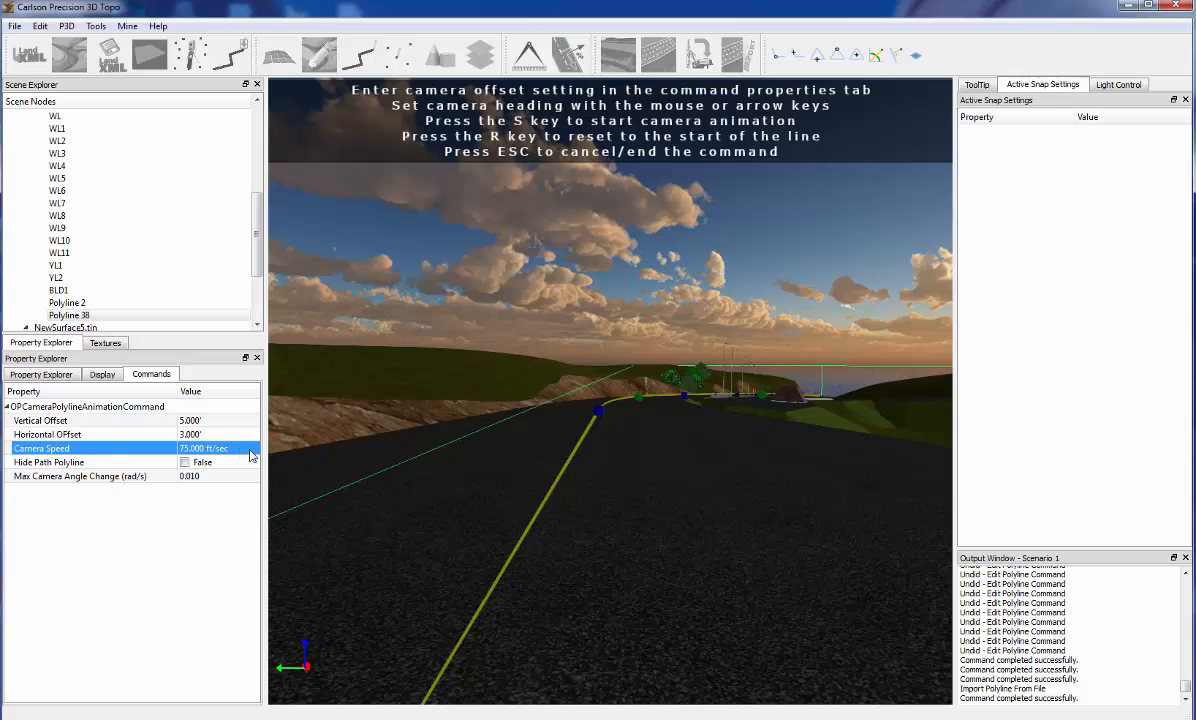
Adjust the camera heading down the road, play the animation along the centerline, and reset to the start of the line
{"action": "left_click", "coordinate": [464, 491]}
{"action": "left_click_drag", "start_coordinate": [483, 518], "coordinate": [520, 541]}
{"action": "middle_click_drag", "start_coordinate": [482, 475], "coordinate": [514, 474]}
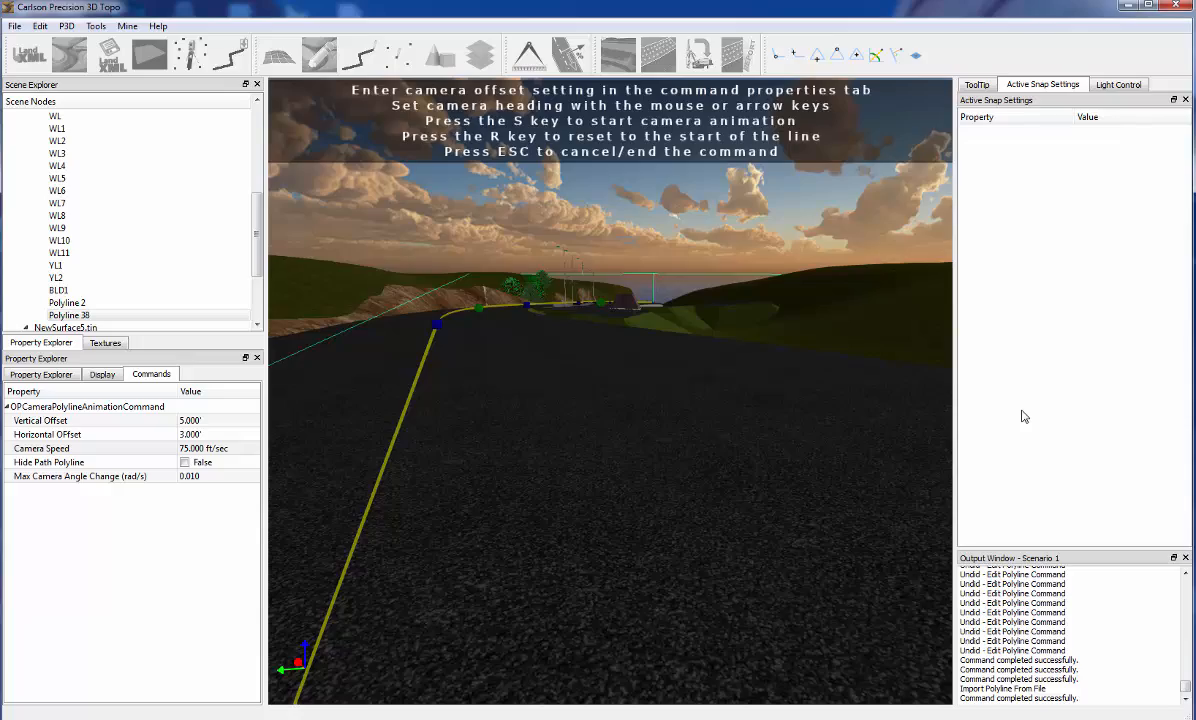
{"action": "key", "text": "s"}
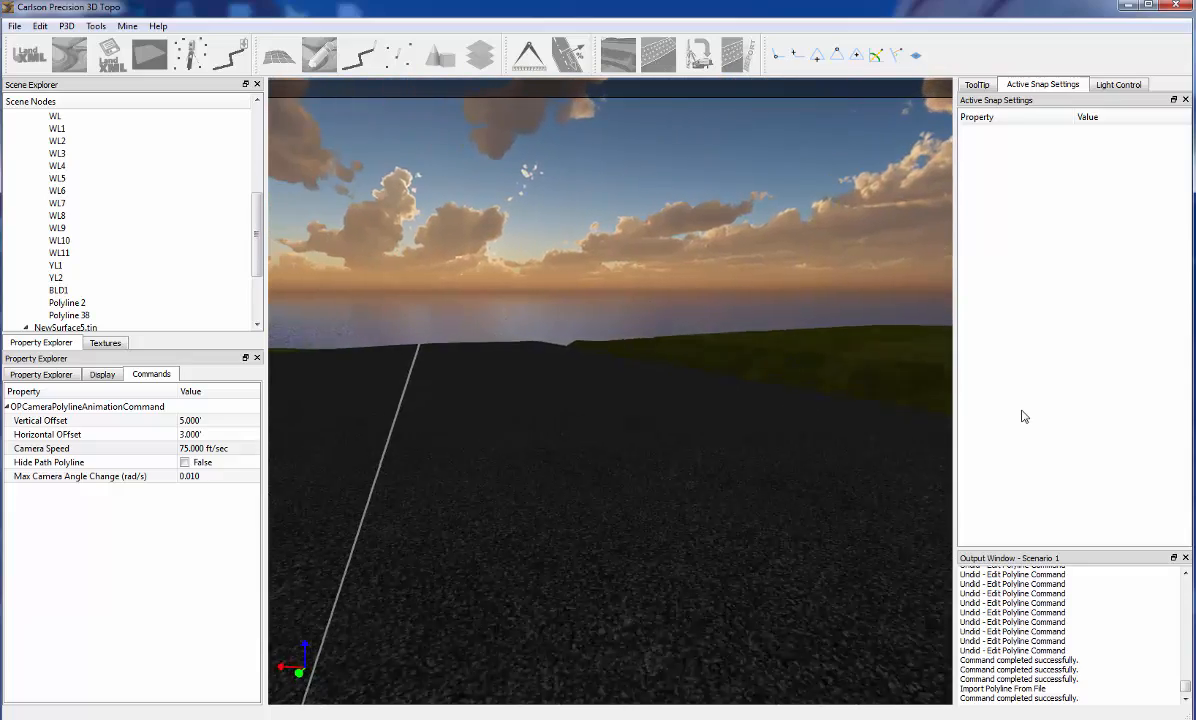
{"action": "key", "text": "r"}
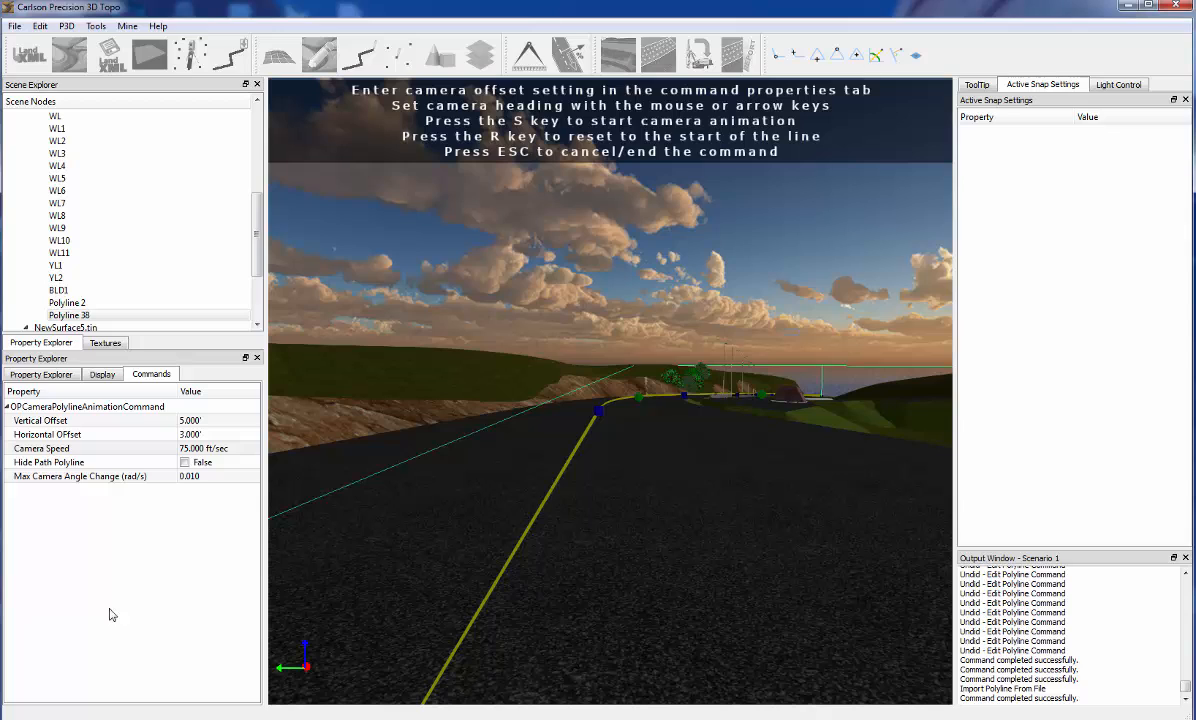
Set the camera speed to 45 ft/sec for the centerline animation
{"action": "left_click", "coordinate": [240, 448]}
{"action": "type", "text": "45"}
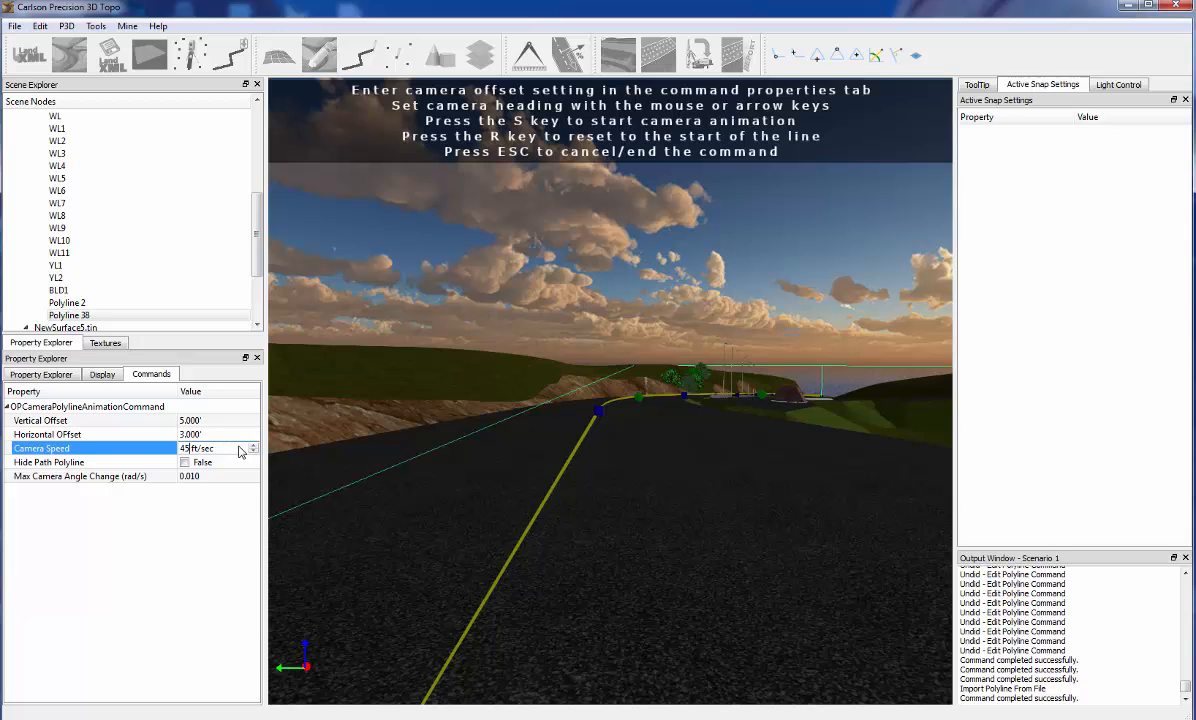
{"action": "key", "text": "Return"}
{"action": "left_click", "coordinate": [376, 471]}
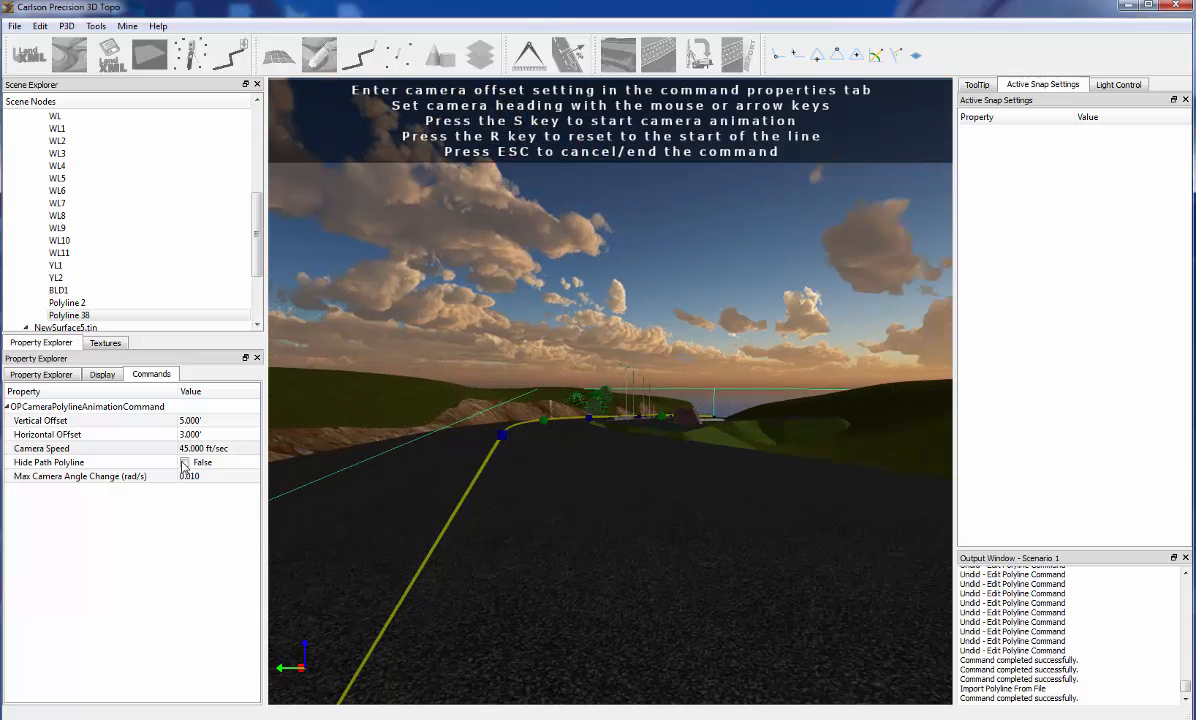
Try hiding the path polyline, and show it again
{"action": "left_click", "coordinate": [184, 462]}
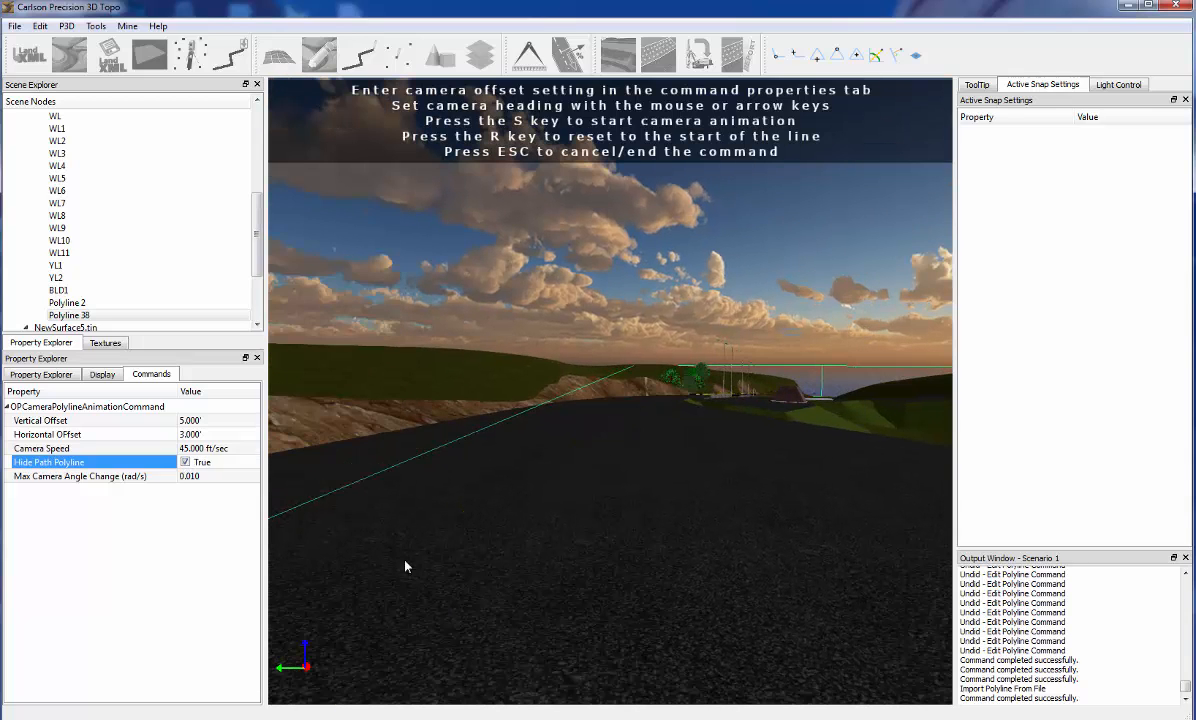
{"action": "left_click", "coordinate": [184, 462]}
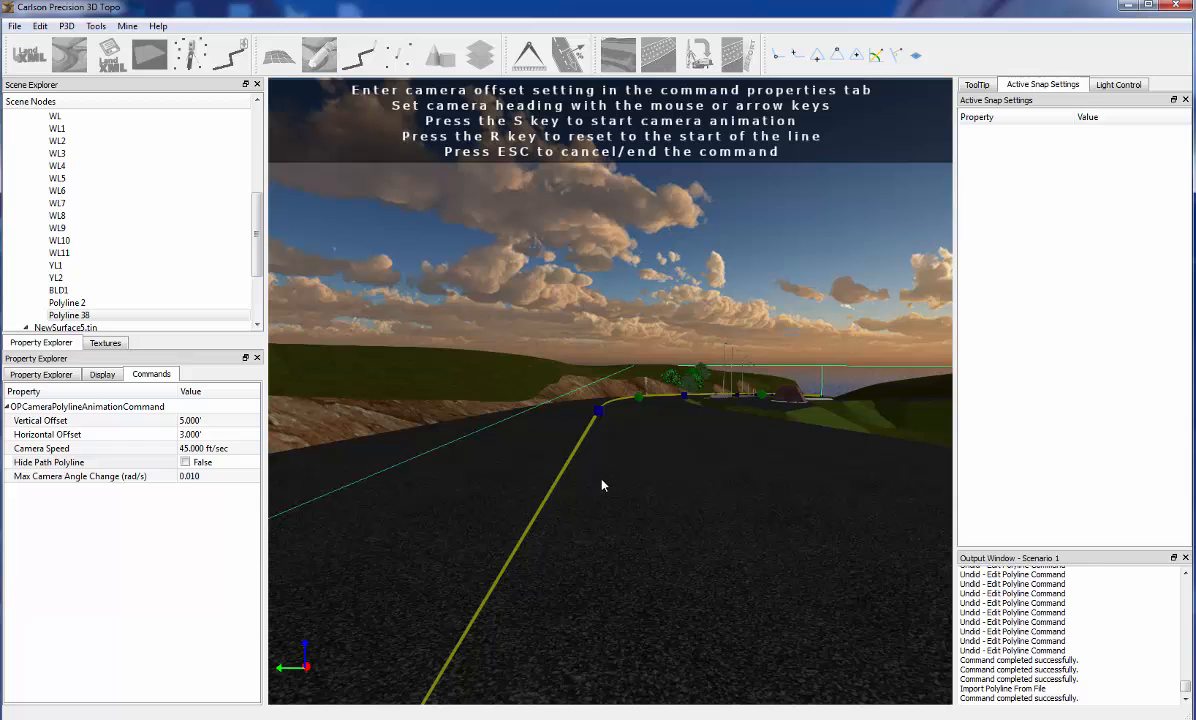
{"action": "left_click_drag", "start_coordinate": [605, 487], "coordinate": [568, 479]}
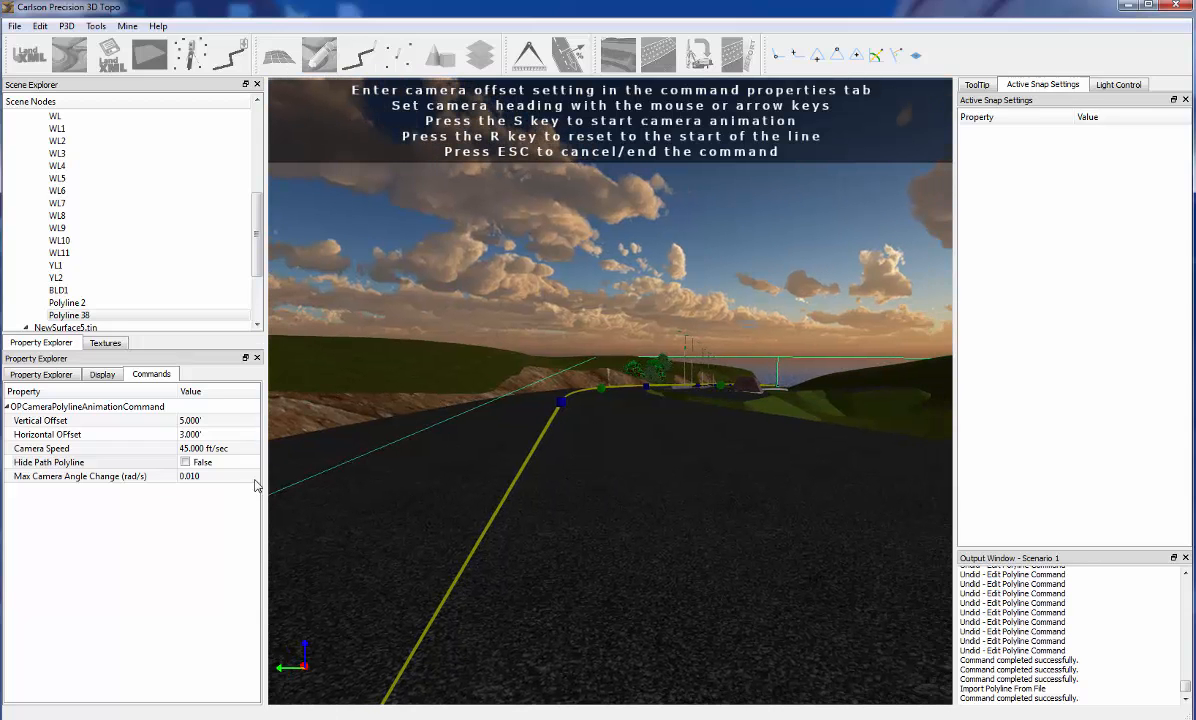
Play the camera animation along the centerline at the new speed, reset it to the line's start and end the command
{"action": "left_click", "coordinate": [219, 476]}
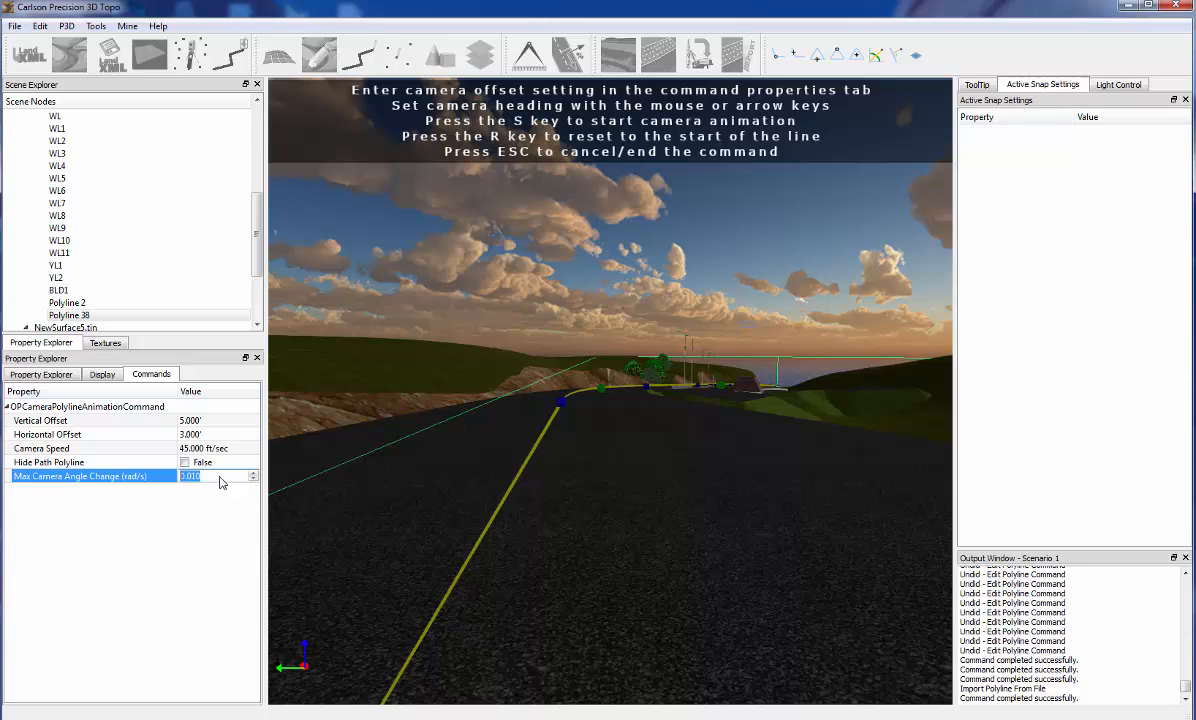
{"action": "key", "text": "Return"}
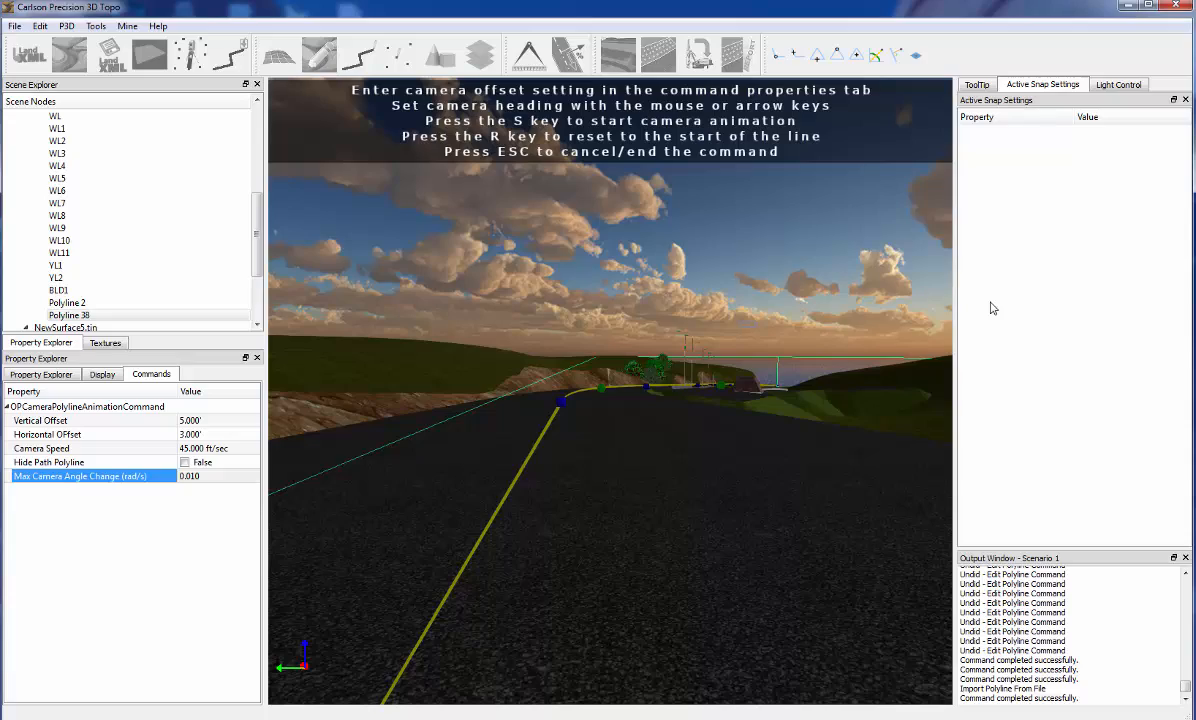
{"action": "key", "text": "s"}
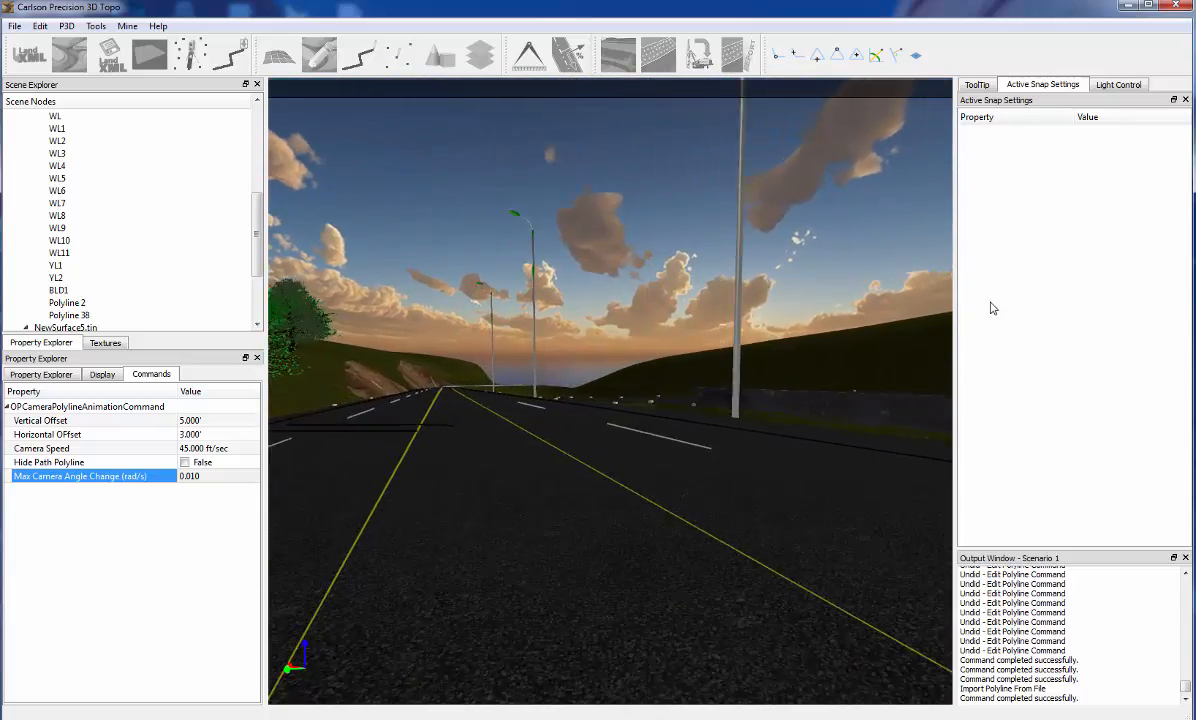
{"action": "key", "text": "r"}
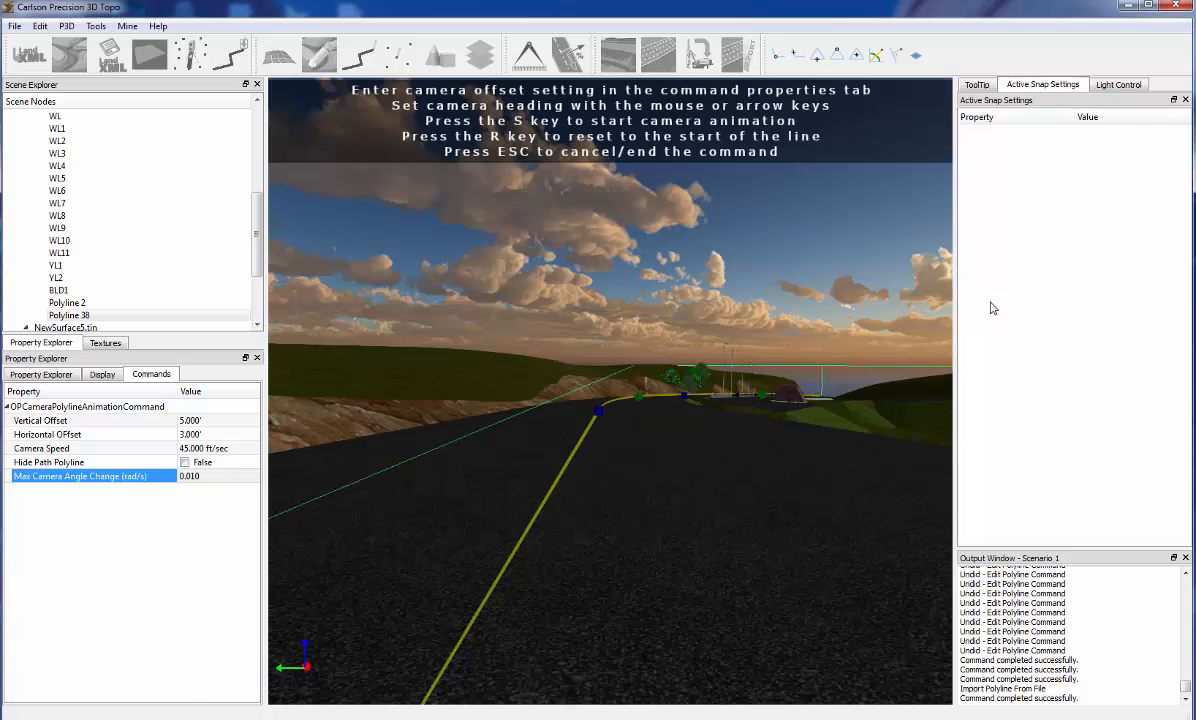
{"action": "key", "text": "Escape"}
Delete the BLD1 building outline standing near the far end of the road
{"action": "middle_click_drag", "start_coordinate": [691, 515], "coordinate": [725, 454]}
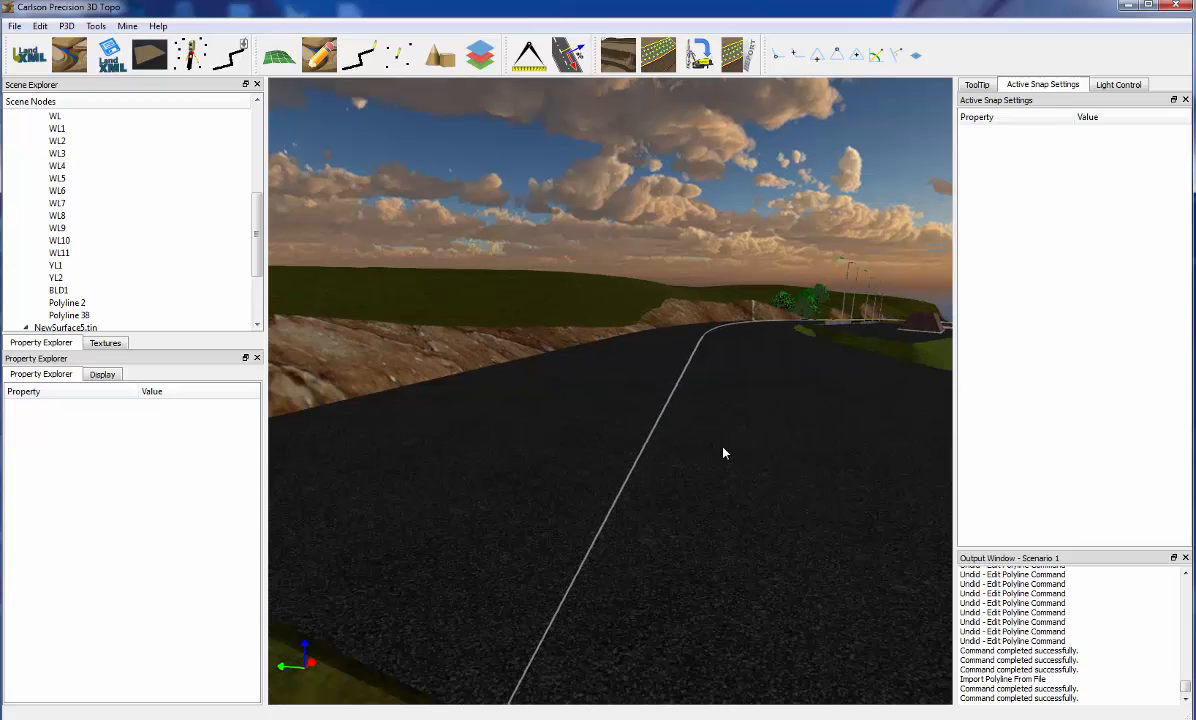
{"action": "scroll", "coordinate": [724, 453], "scroll_direction": "down", "scroll_amount": 10}
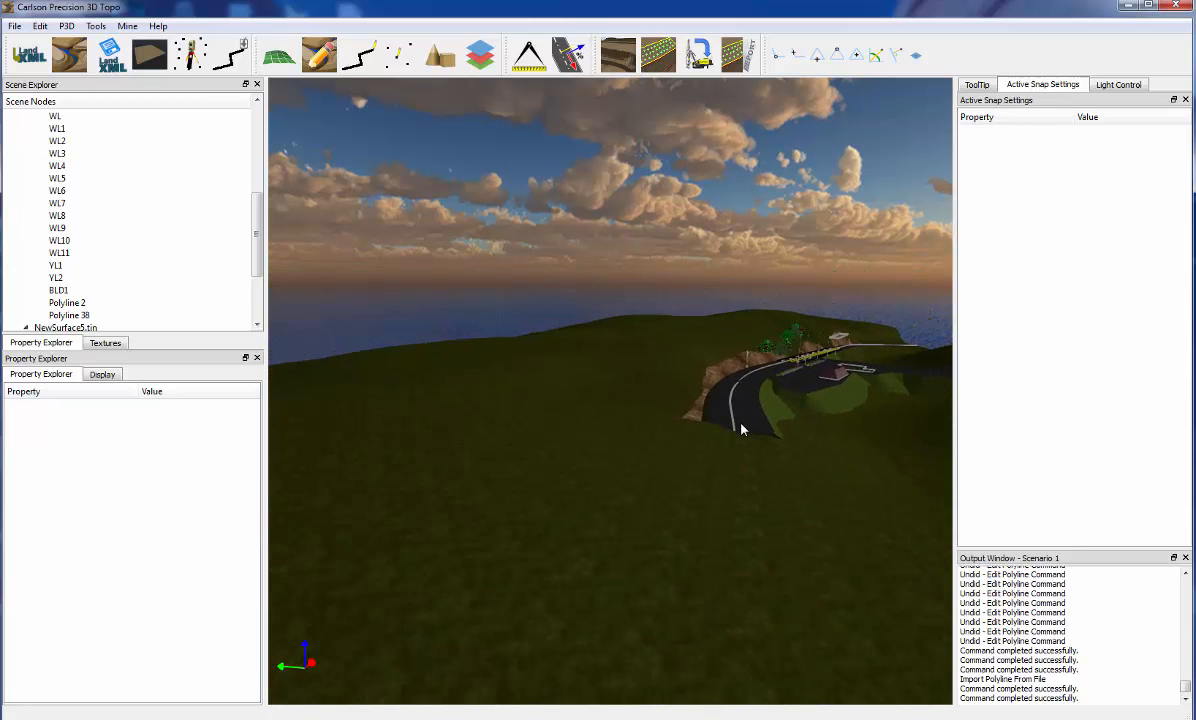
{"action": "left_click", "coordinate": [843, 343]}
{"action": "key", "text": "Delete"}
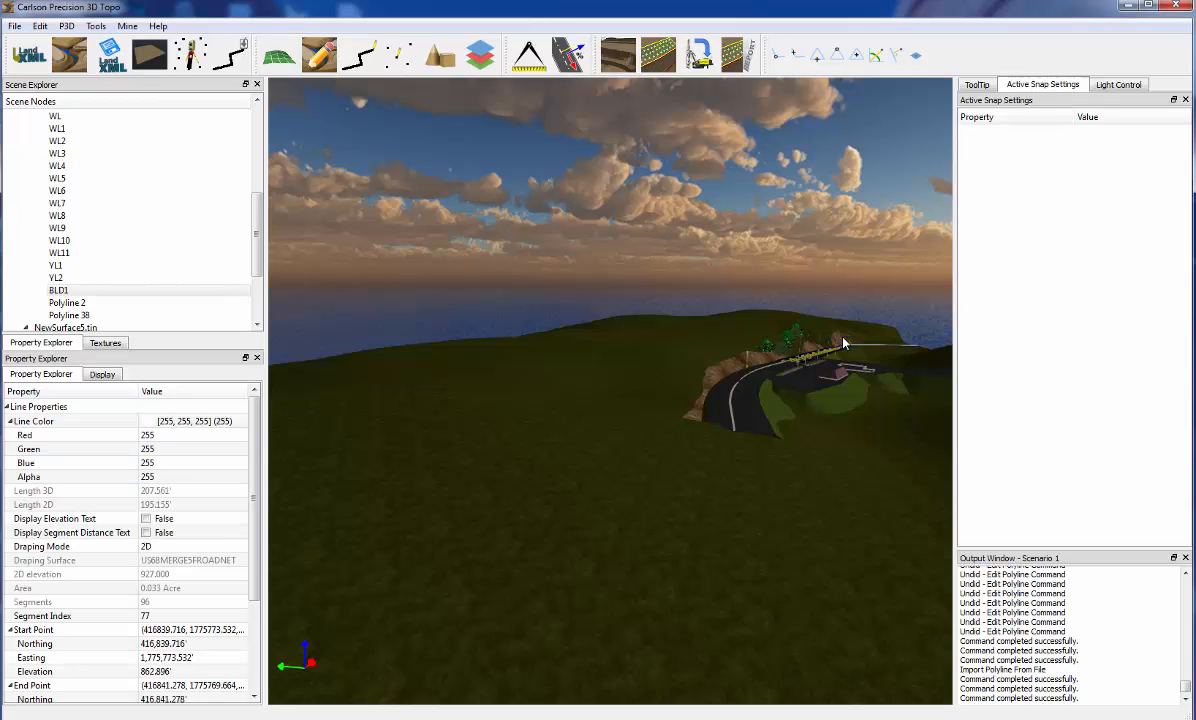
Turn on the Planar Elevation Snap with the whole terrain in view
{"action": "scroll", "coordinate": [843, 343], "scroll_direction": "down", "scroll_amount": 4}
{"action": "scroll", "coordinate": [750, 405], "scroll_direction": "up", "scroll_amount": 3}
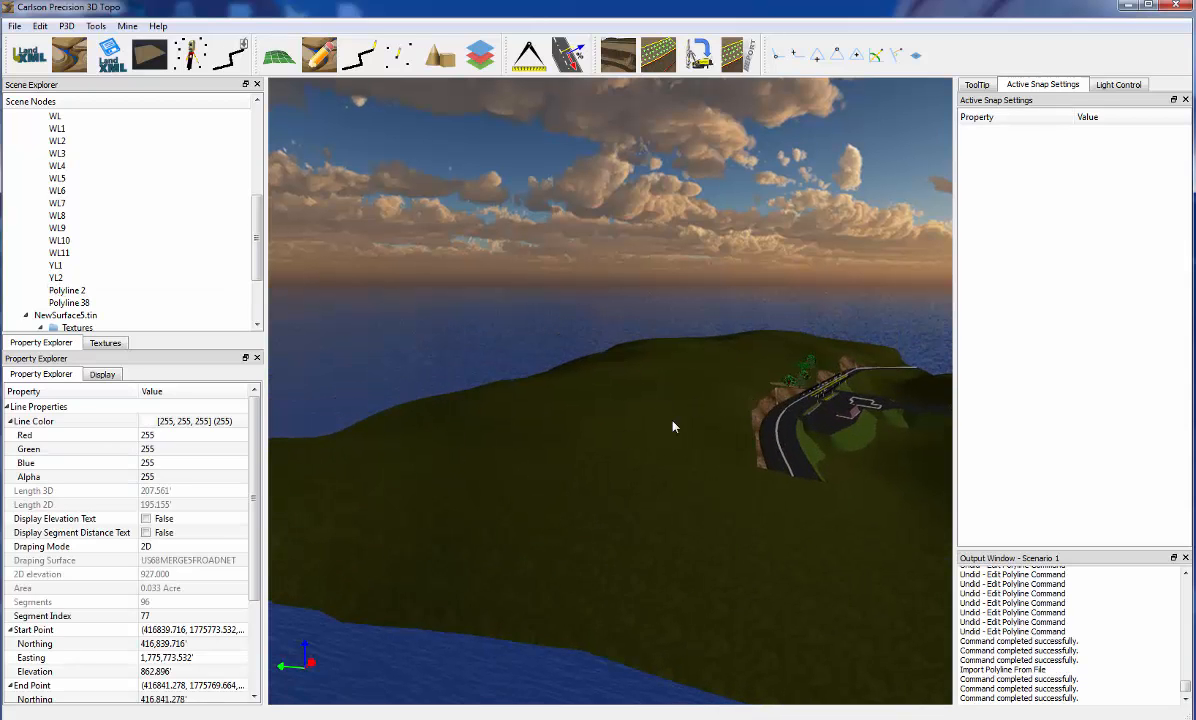
{"action": "middle_click_drag", "start_coordinate": [673, 427], "coordinate": [695, 452]}
{"action": "scroll", "coordinate": [697, 422], "scroll_direction": "down", "scroll_amount": 2}
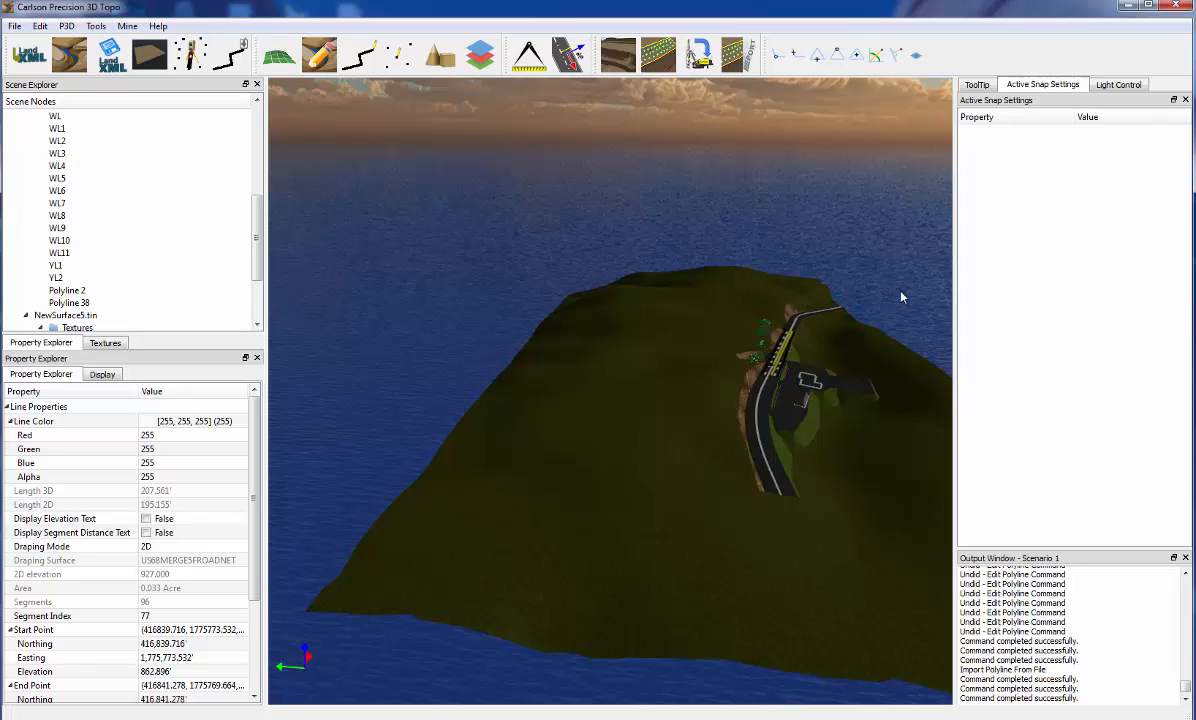
{"action": "left_click", "coordinate": [977, 84]}
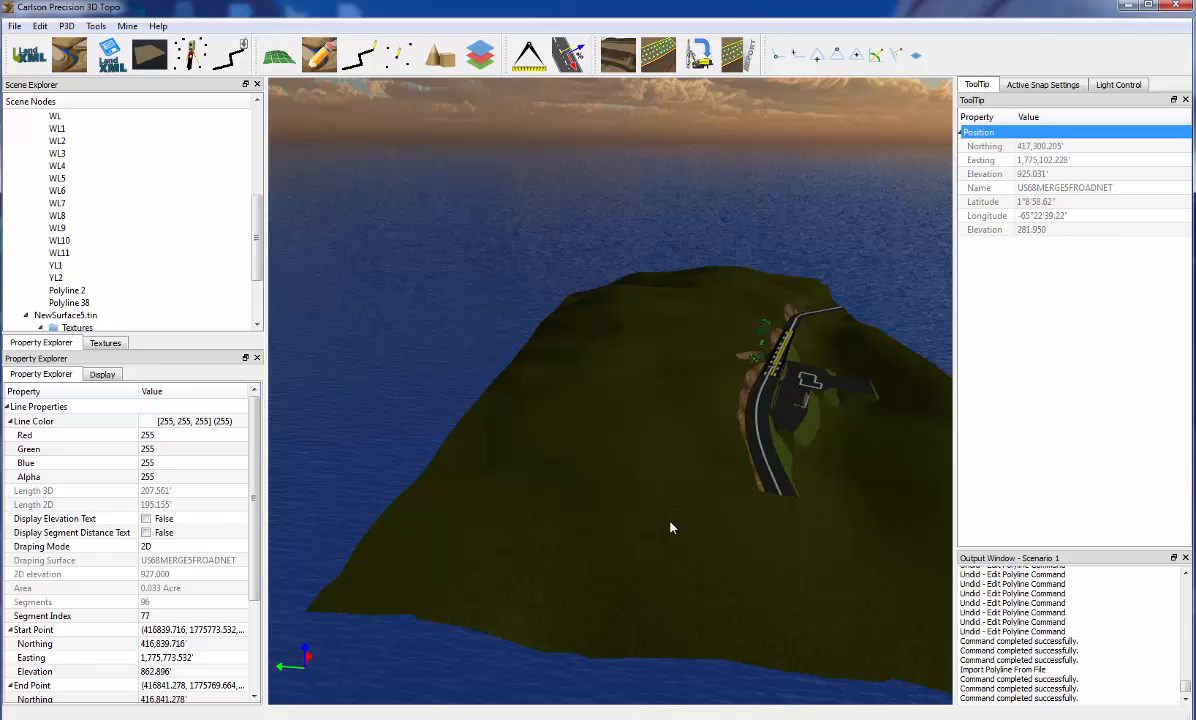
{"action": "left_click", "coordinate": [916, 55]}
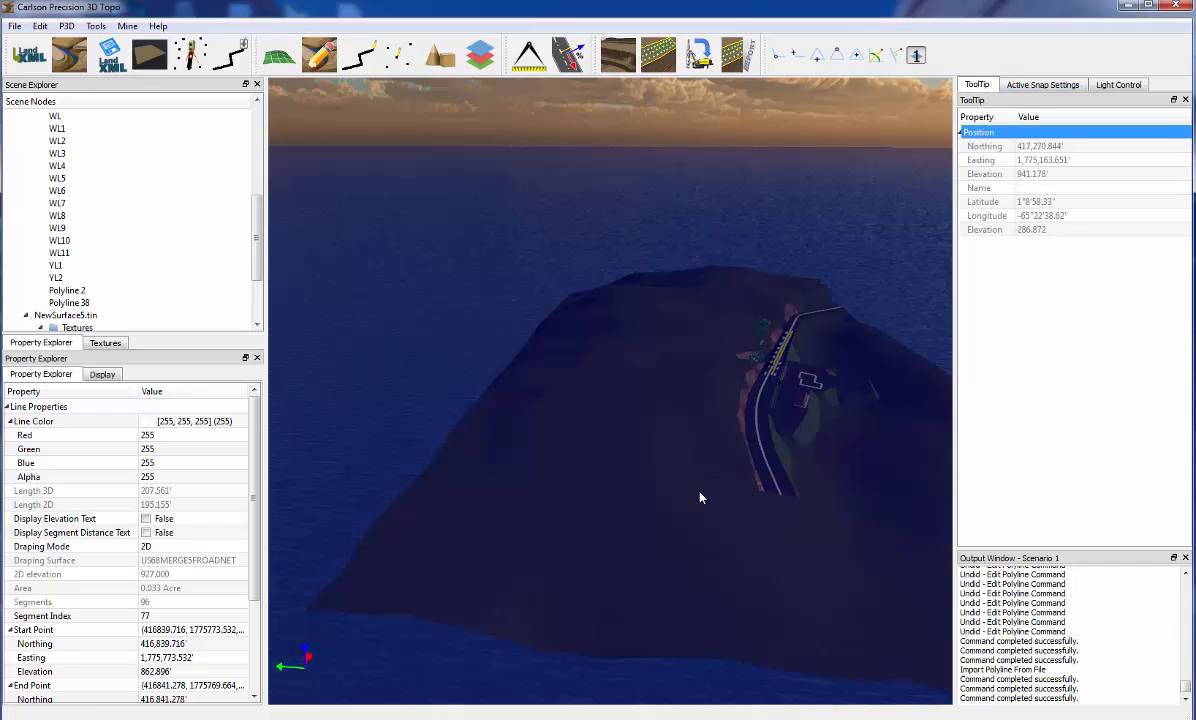
Set the snap's planar elevation to 1,200
{"action": "middle_click_drag", "start_coordinate": [700, 497], "coordinate": [697, 544]}
{"action": "left_click", "coordinate": [1043, 84]}
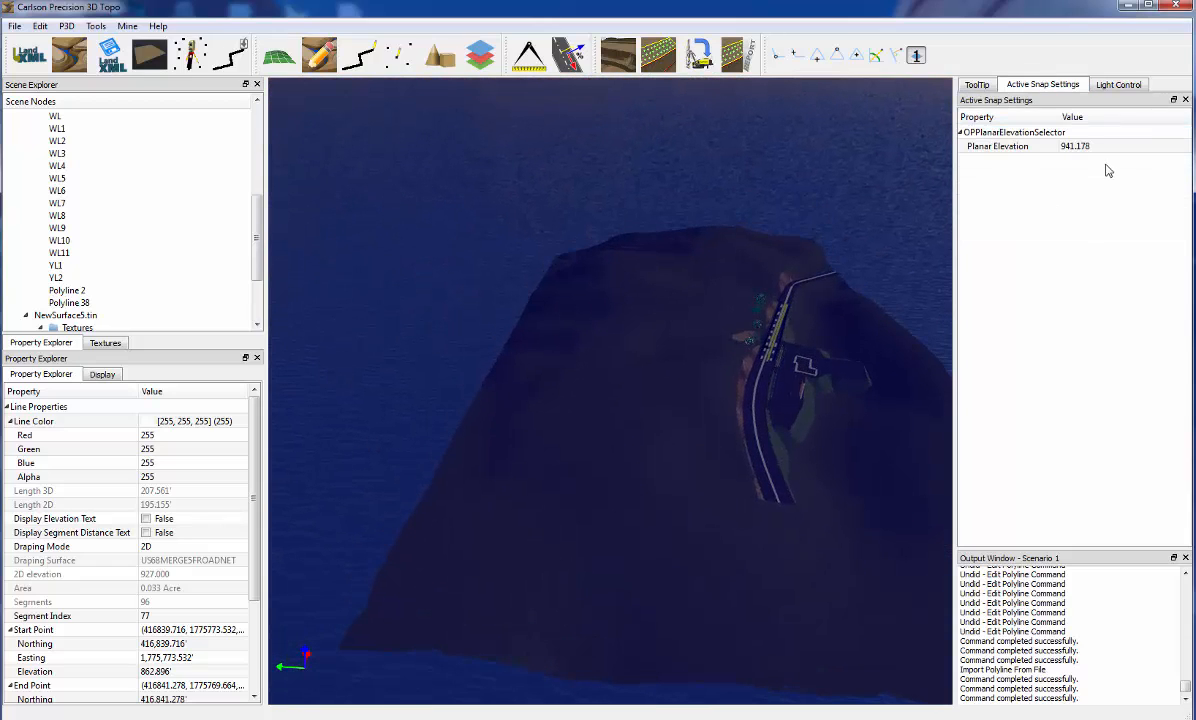
{"action": "mouse_move", "coordinate": [729, 485]}
{"action": "middle_mouse_down"}
{"action": "mouse_move", "coordinate": [716, 479]}
{"action": "mouse_move", "coordinate": [738, 483]}
{"action": "middle_mouse_up"}
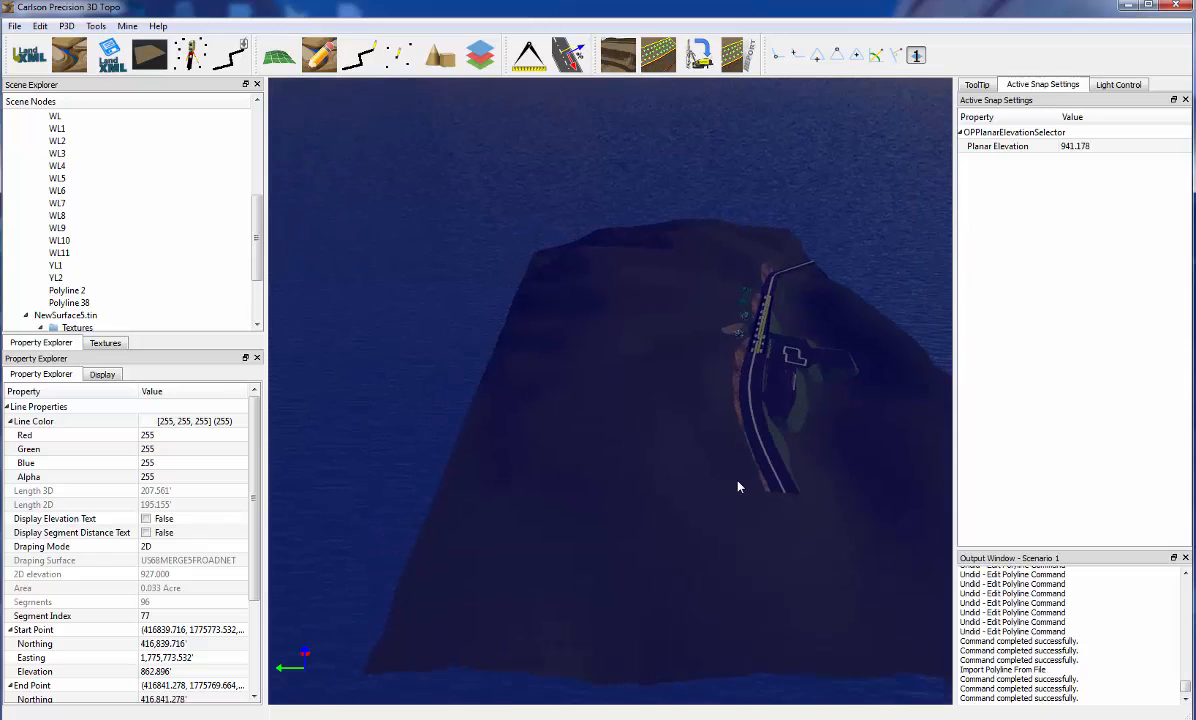
{"action": "left_click", "coordinate": [1120, 150]}
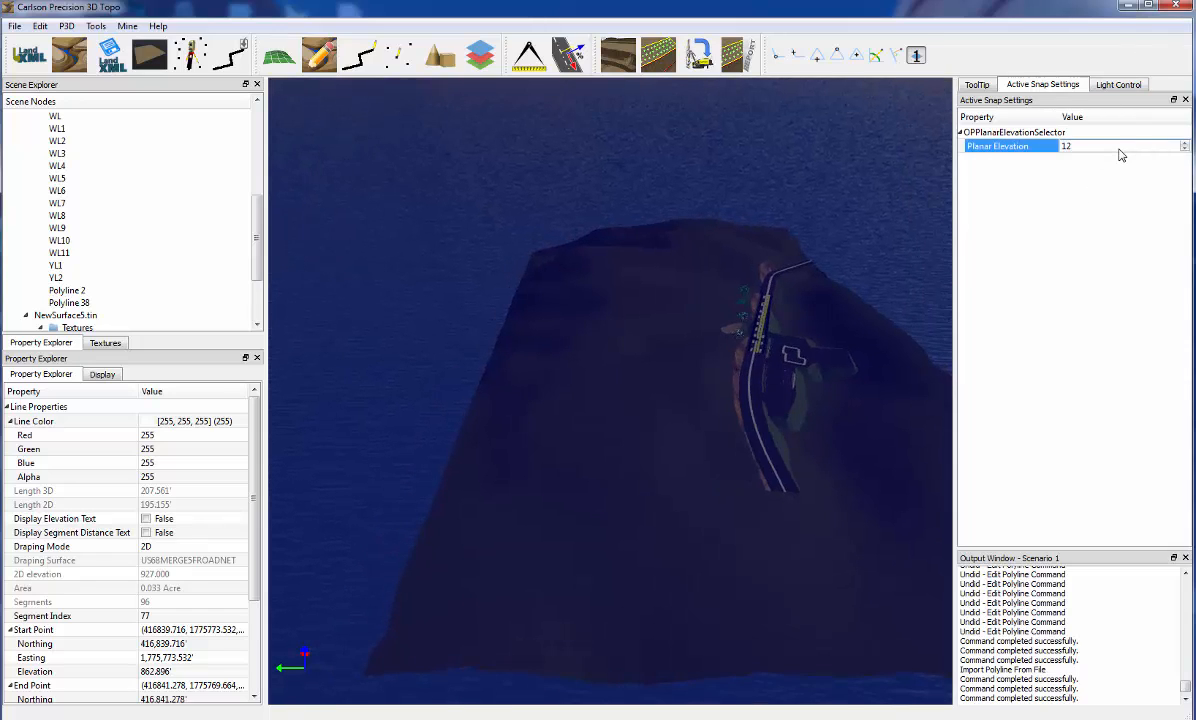
{"action": "key", "text": "Return"}
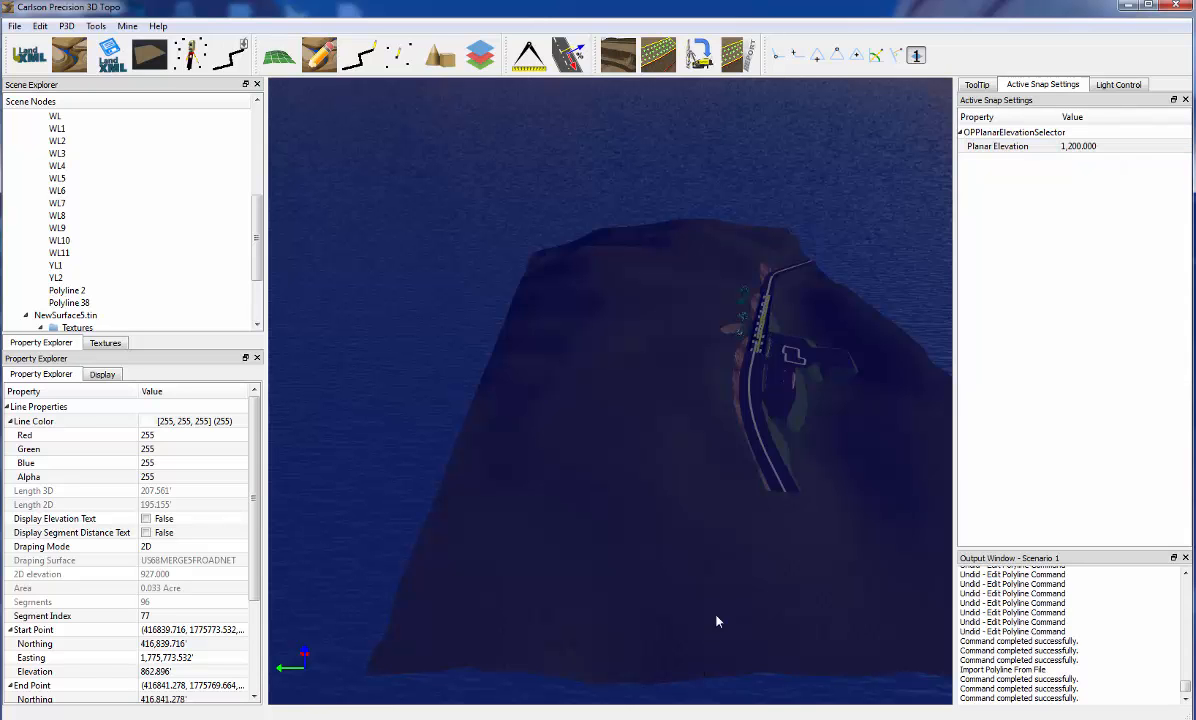
Start a new polyline on the snap plane with its first point just outside the terrain's near edge
{"action": "middle_click_drag", "start_coordinate": [723, 617], "coordinate": [741, 487]}
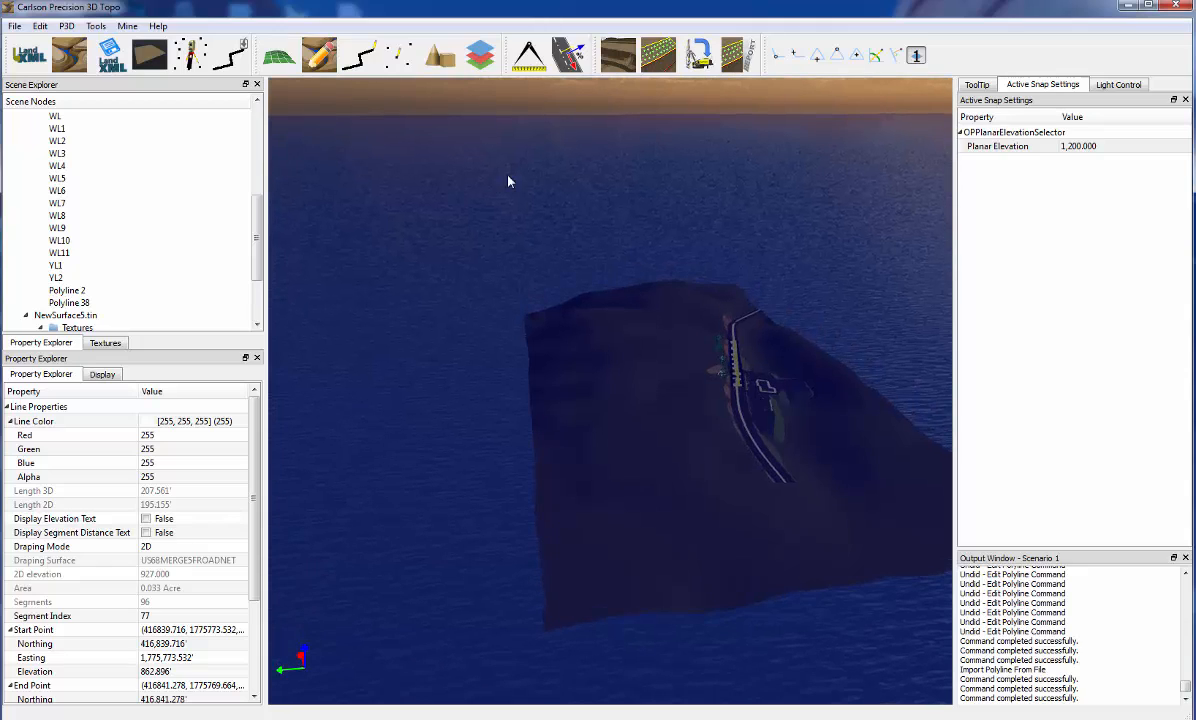
{"action": "left_click", "coordinate": [357, 55]}
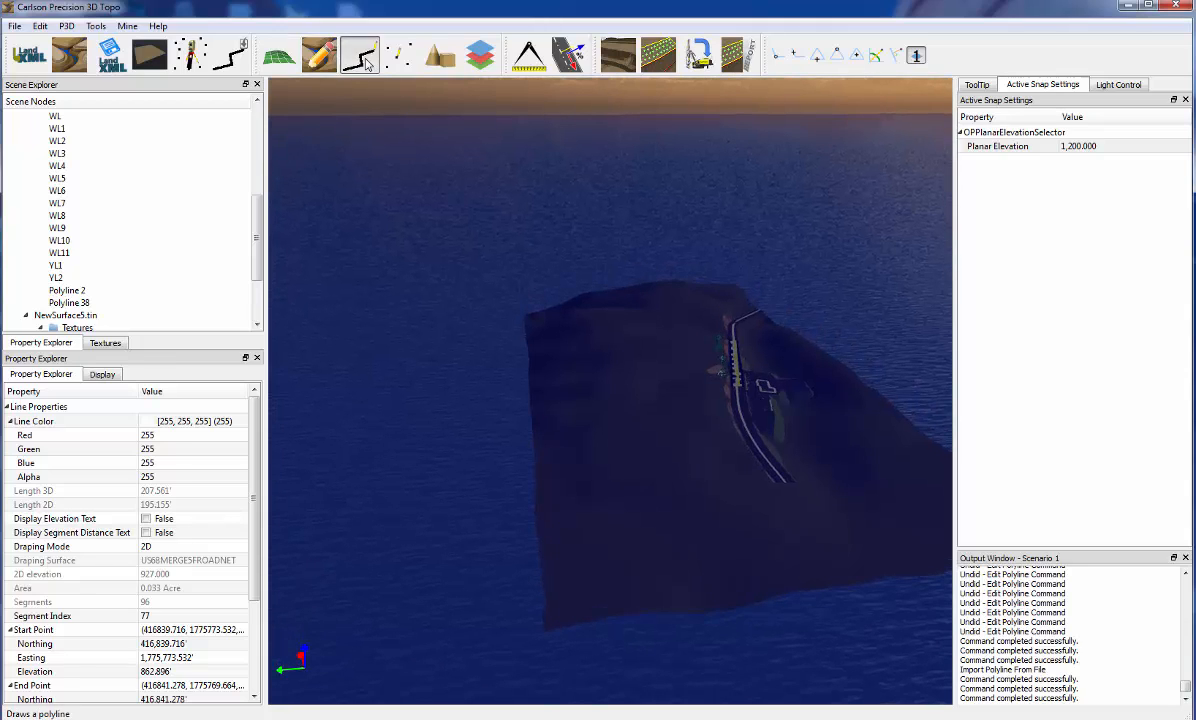
{"action": "left_click", "coordinate": [627, 636]}
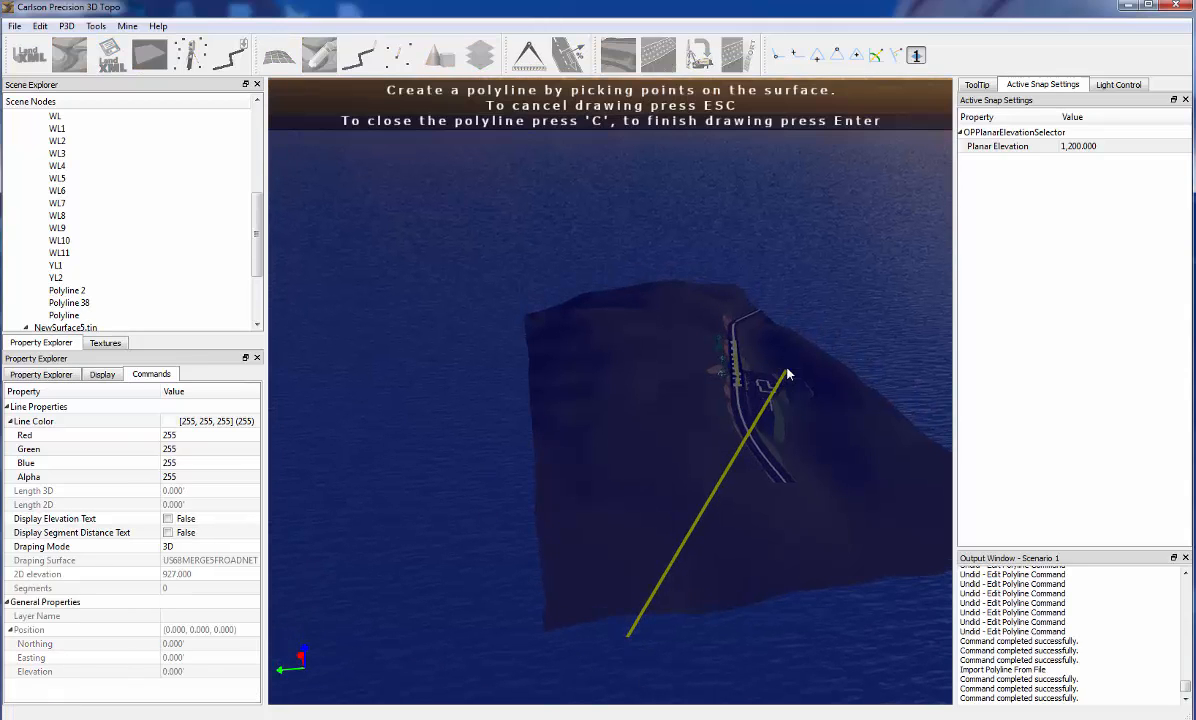
{"action": "middle_click_drag", "start_coordinate": [741, 325], "coordinate": [786, 278]}
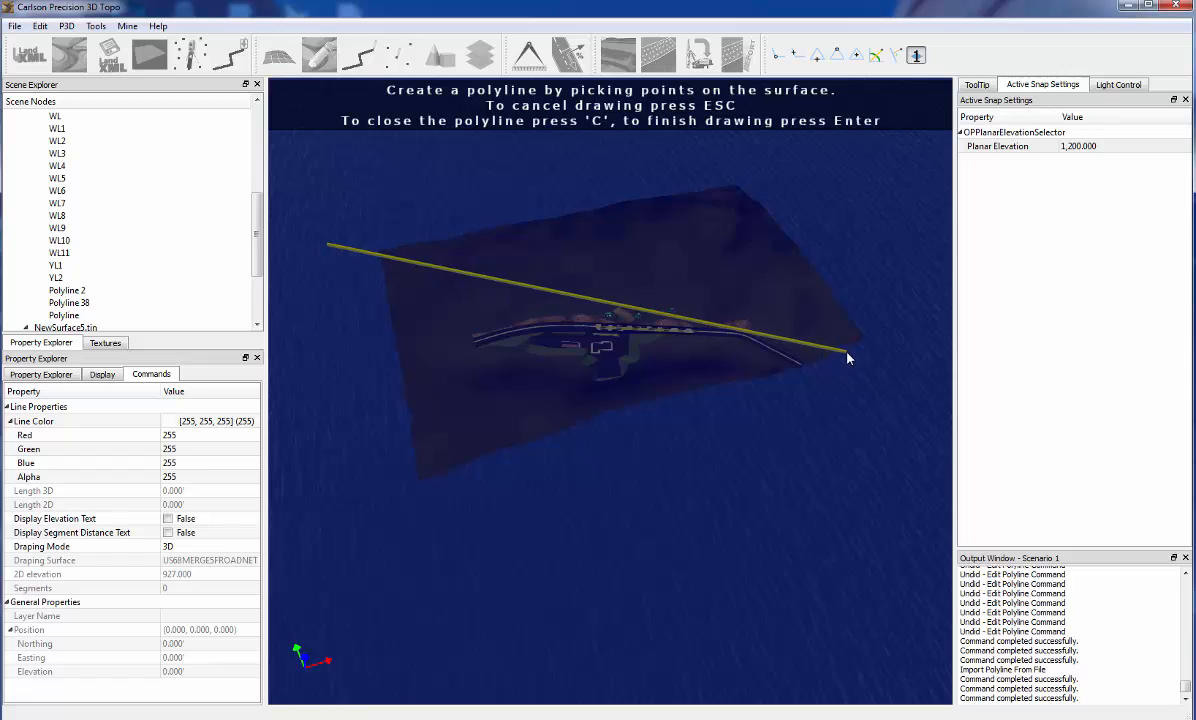
Set the planar elevation to 950 and finish the polyline with an end point at the diagonally opposite corner of the terrain
{"action": "left_click", "coordinate": [1117, 147]}
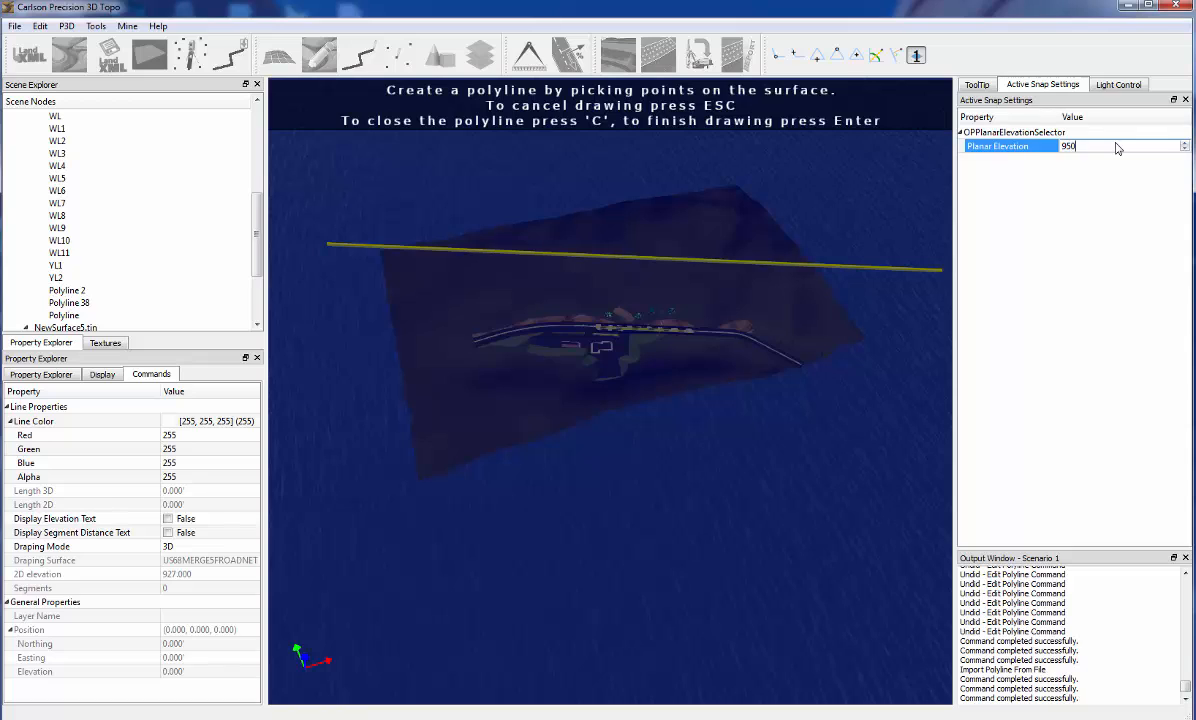
{"action": "type", "text": "950"}
{"action": "key", "text": "Return"}
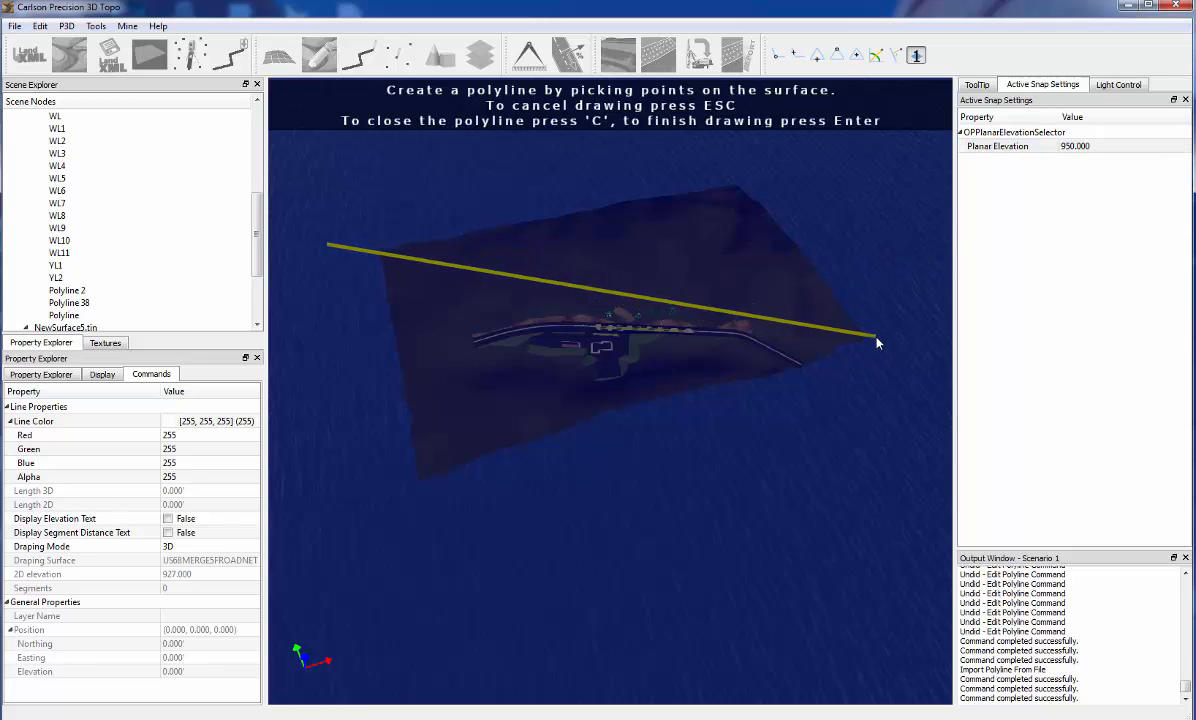
{"action": "middle_click_drag", "start_coordinate": [882, 339], "coordinate": [803, 371]}
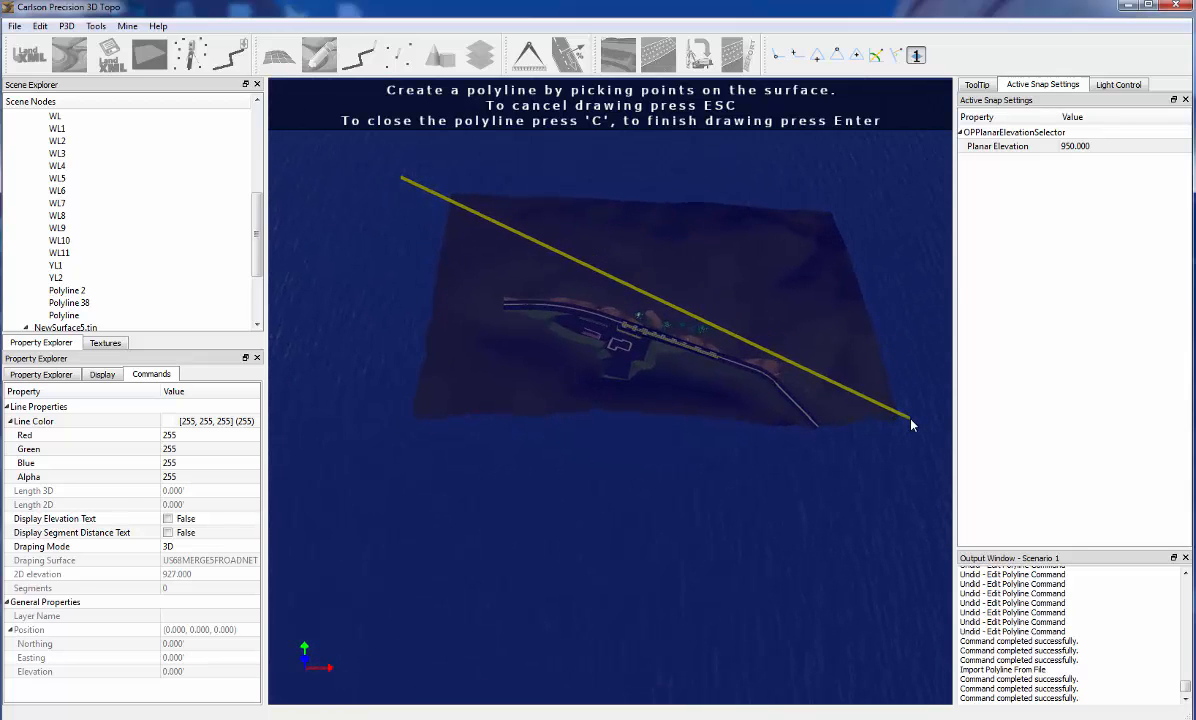
{"action": "key", "text": "Return"}
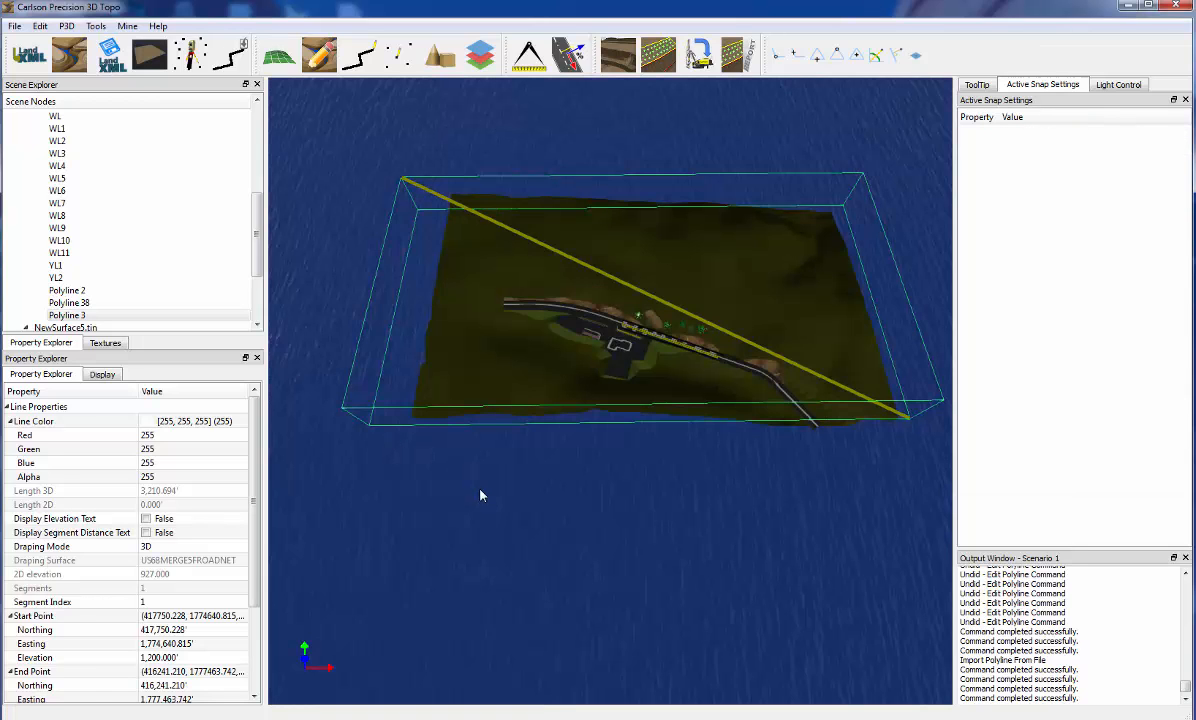
Start the Animate Camera Along Line command on the elevated diagonal polyline above the terrain
{"action": "middle_click_drag", "start_coordinate": [480, 495], "coordinate": [636, 208]}
{"action": "middle_click_drag", "start_coordinate": [582, 392], "coordinate": [393, 380]}
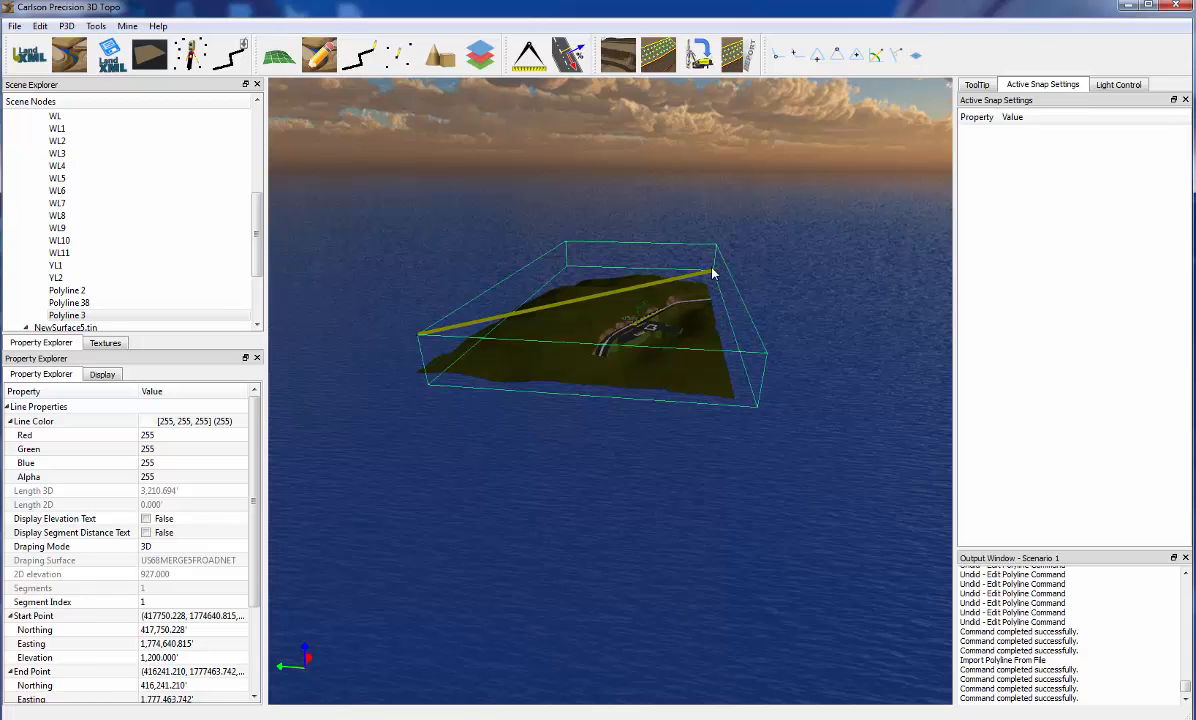
{"action": "mouse_move", "coordinate": [557, 368]}
{"action": "middle_mouse_down"}
{"action": "mouse_move", "coordinate": [737, 342]}
{"action": "mouse_move", "coordinate": [580, 369]}
{"action": "middle_mouse_up"}
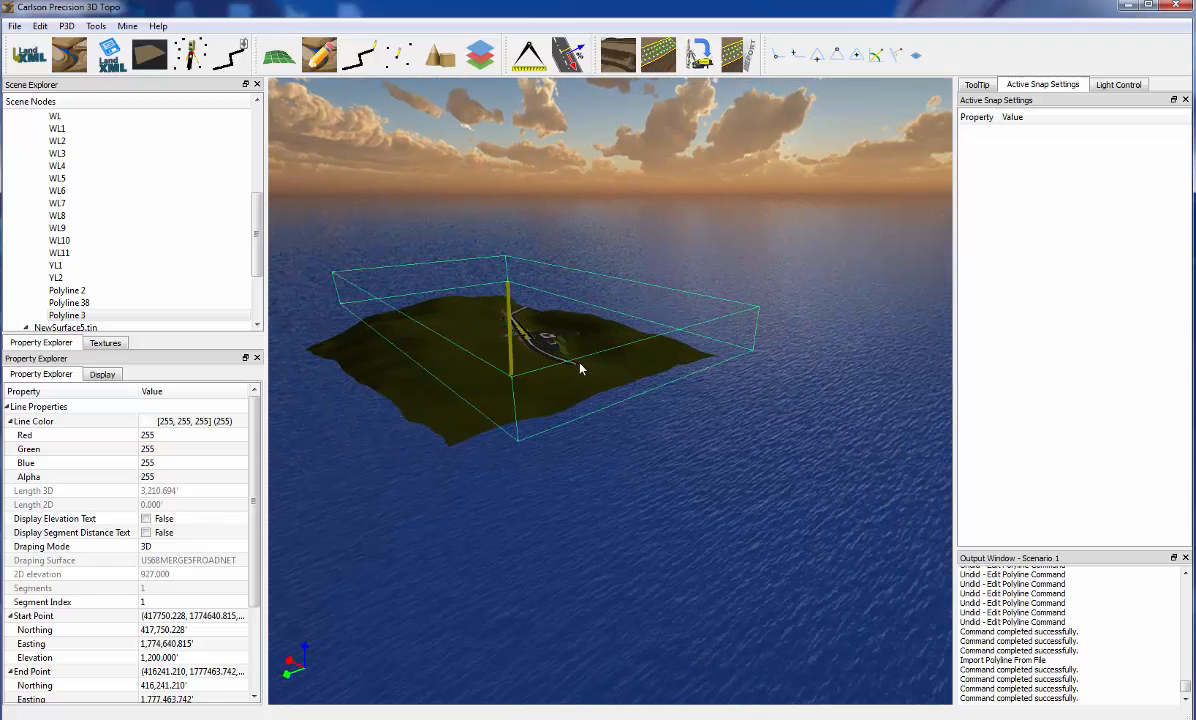
{"action": "right_click", "coordinate": [511, 372]}
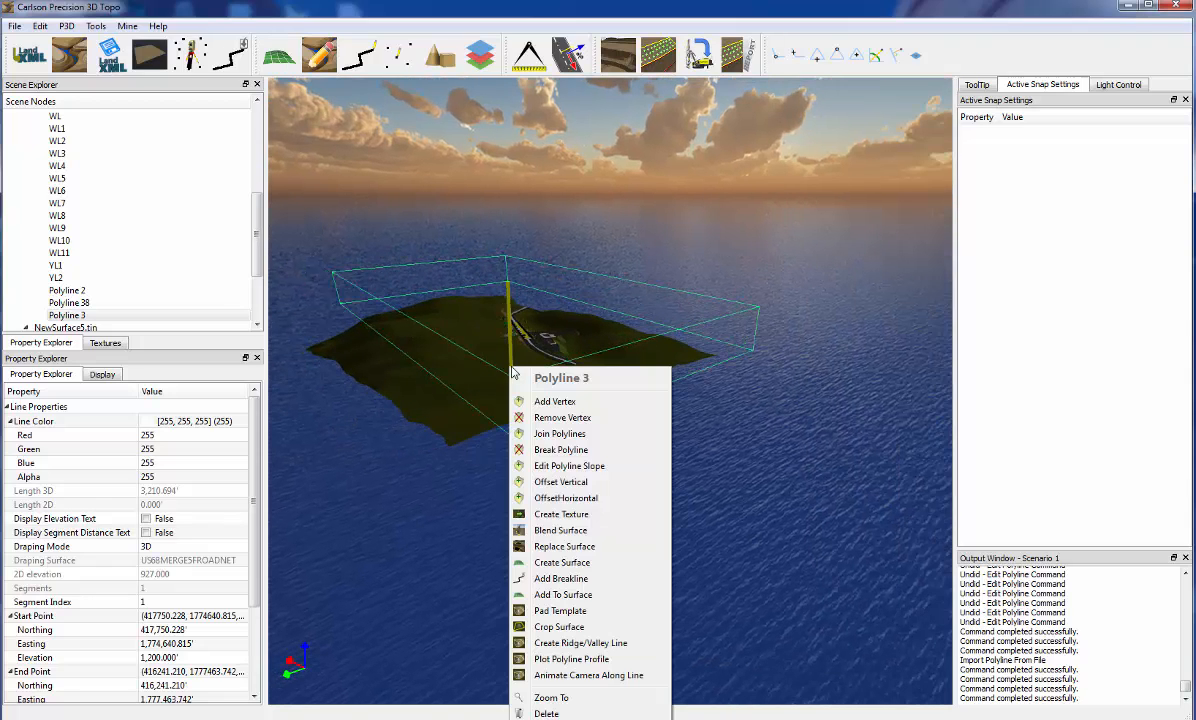
{"action": "left_click", "coordinate": [579, 676]}
Set both the vertical and the horizontal camera offset to 0 for the fly-over
{"action": "middle_click_drag", "start_coordinate": [566, 590], "coordinate": [593, 595]}
{"action": "left_click", "coordinate": [219, 421]}
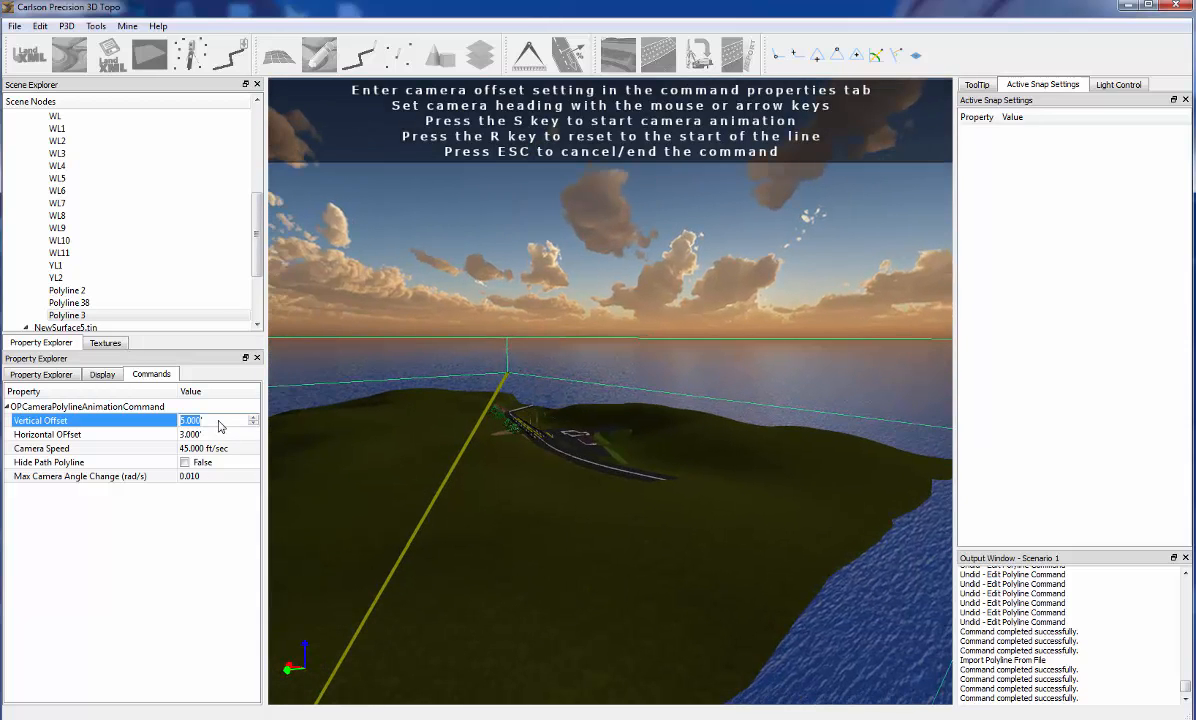
{"action": "left_click", "coordinate": [219, 436]}
{"action": "type", "text": "0"}
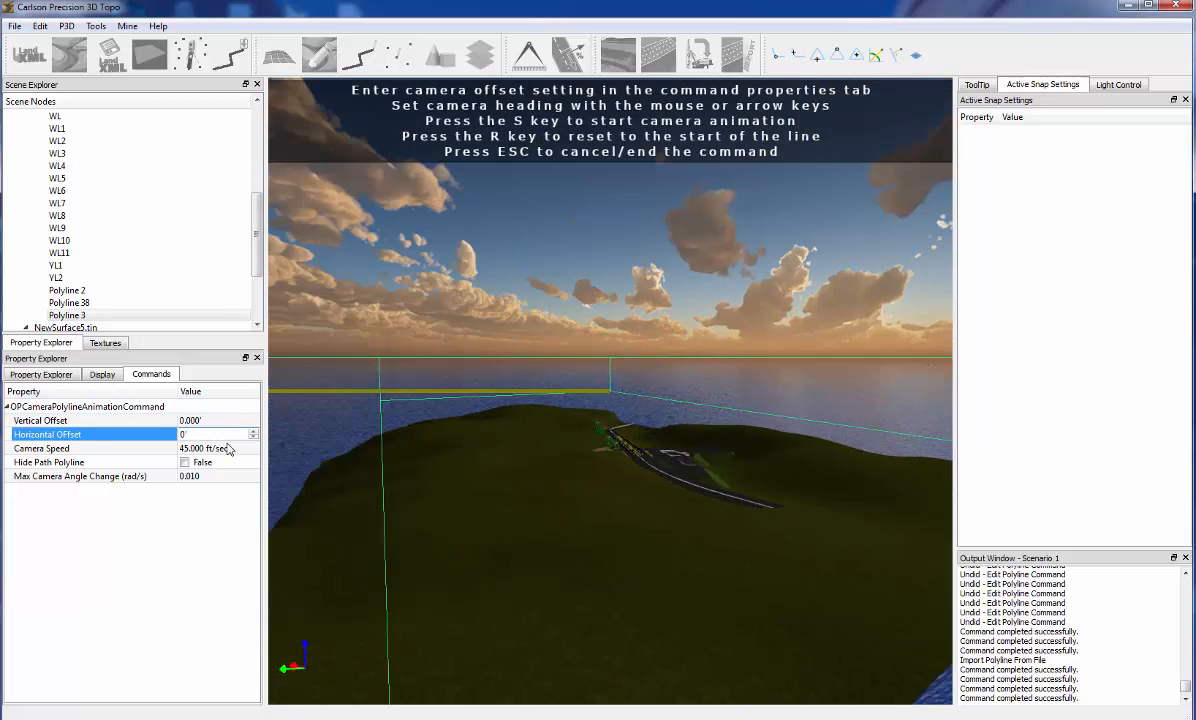
Set the camera speed to 75 ft/sec and hide the path polyline during the animation
{"action": "left_click", "coordinate": [244, 449]}
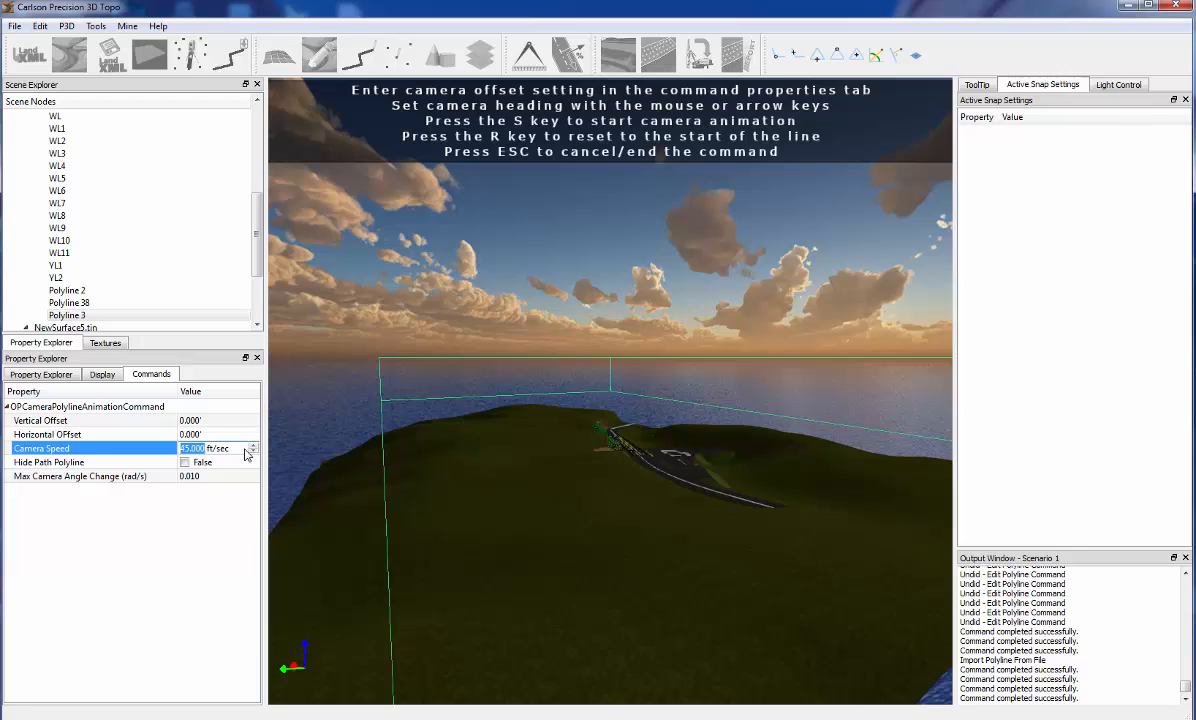
{"action": "key", "text": "Return"}
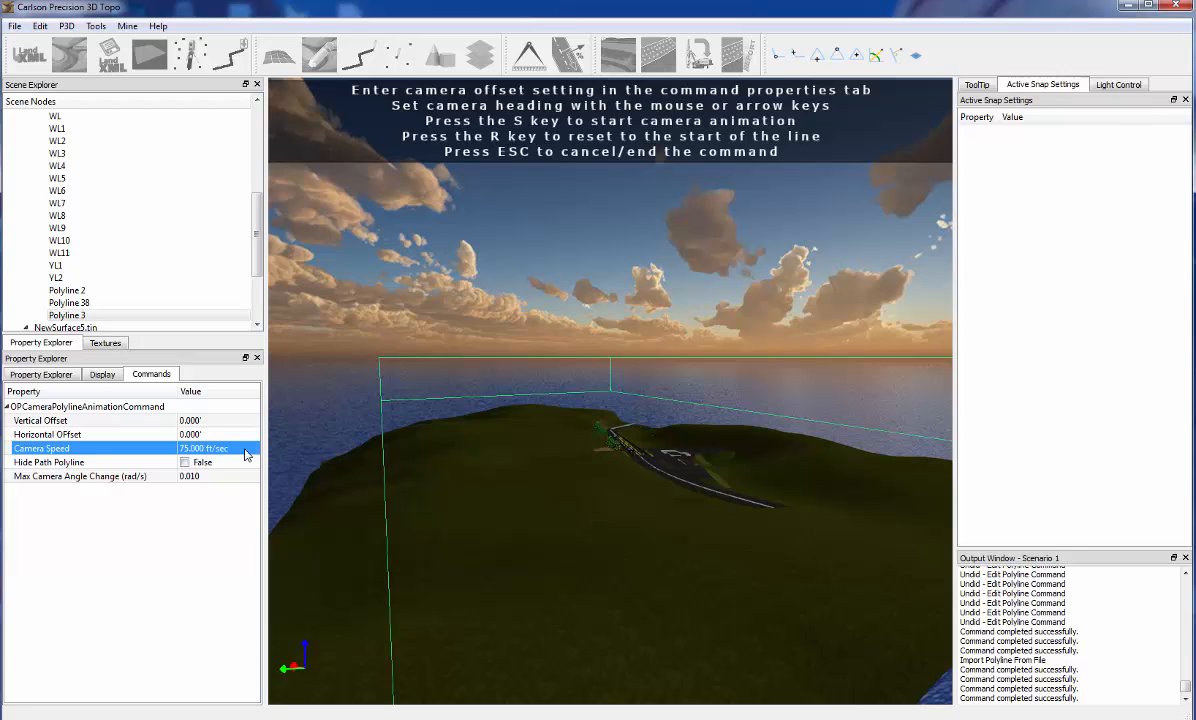
{"action": "left_click", "coordinate": [185, 463]}
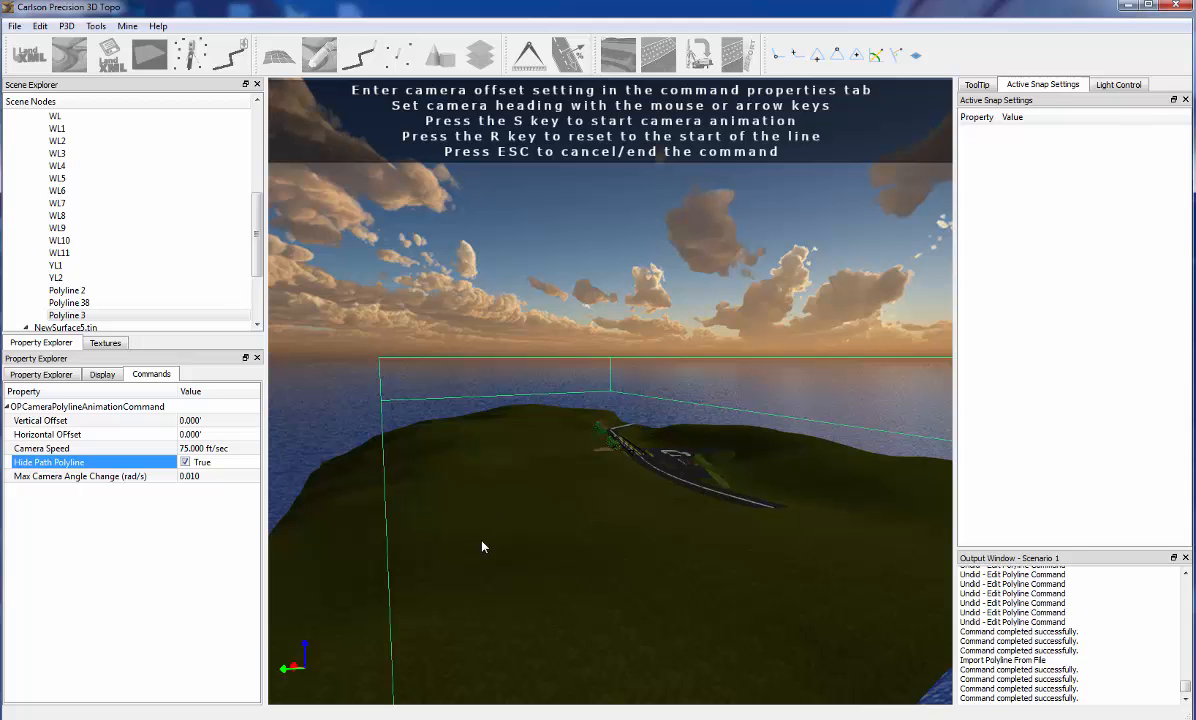
{"action": "left_click_drag", "start_coordinate": [482, 541], "coordinate": [499, 549]}
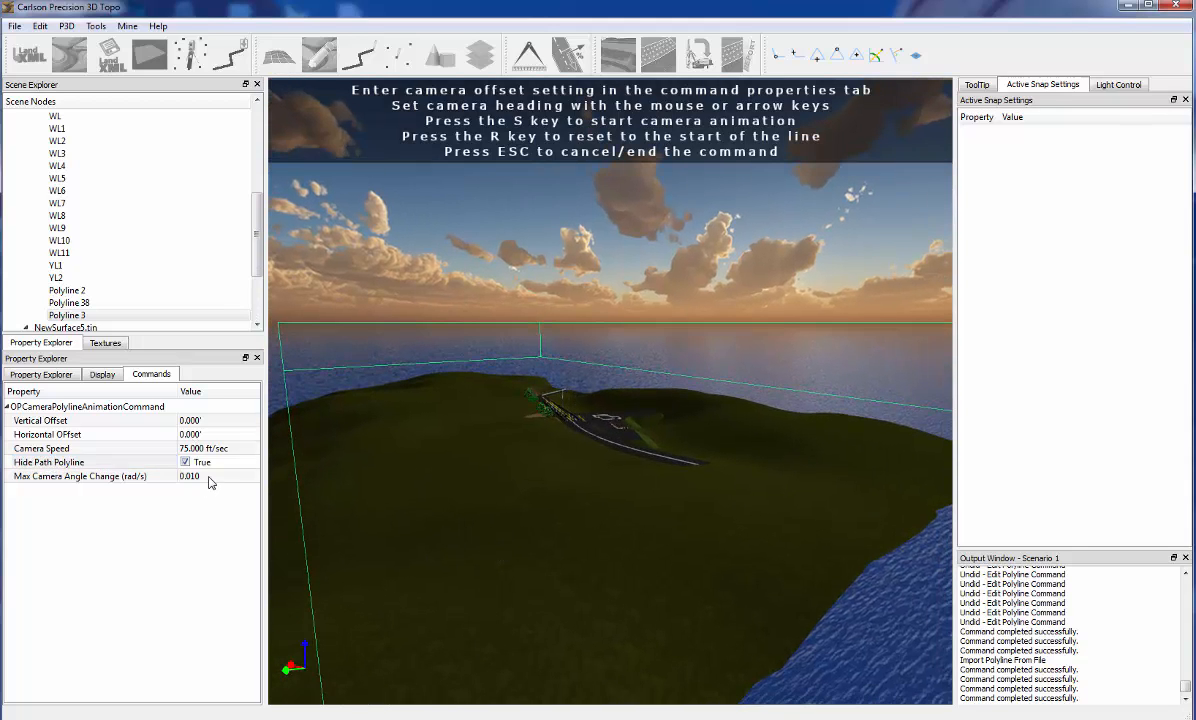
Set the maximum camera angle change to 0.5 rad/s
{"action": "left_click", "coordinate": [209, 477]}
{"action": "type", "text": "0.5"}
{"action": "key", "text": "Return"}
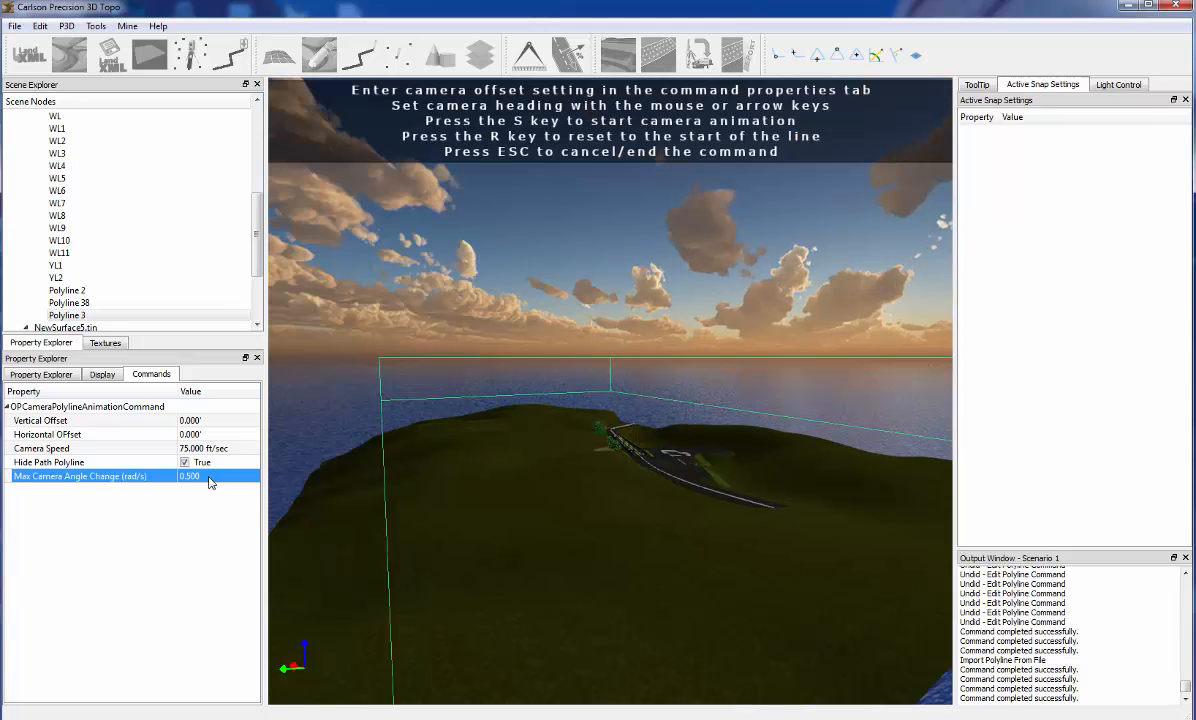
Preview the fly-over with the camera aimed down at the road, and reset it to the start of the line
{"action": "left_click", "coordinate": [686, 600]}
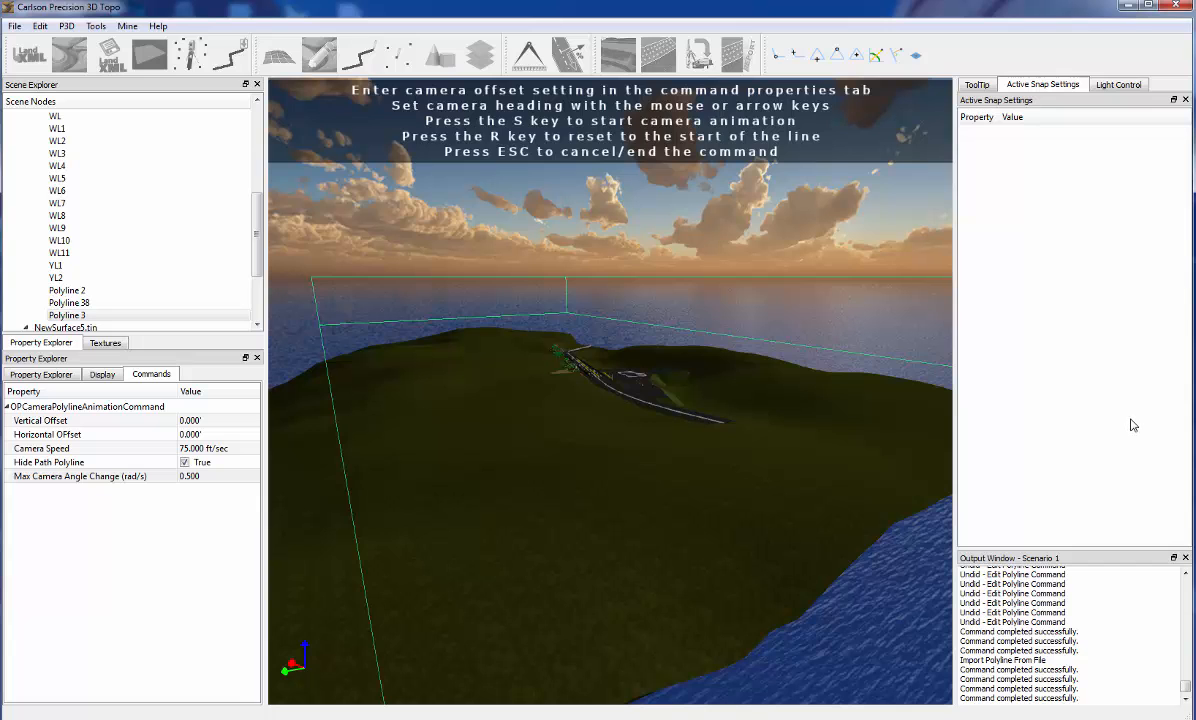
{"action": "key", "text": "s"}
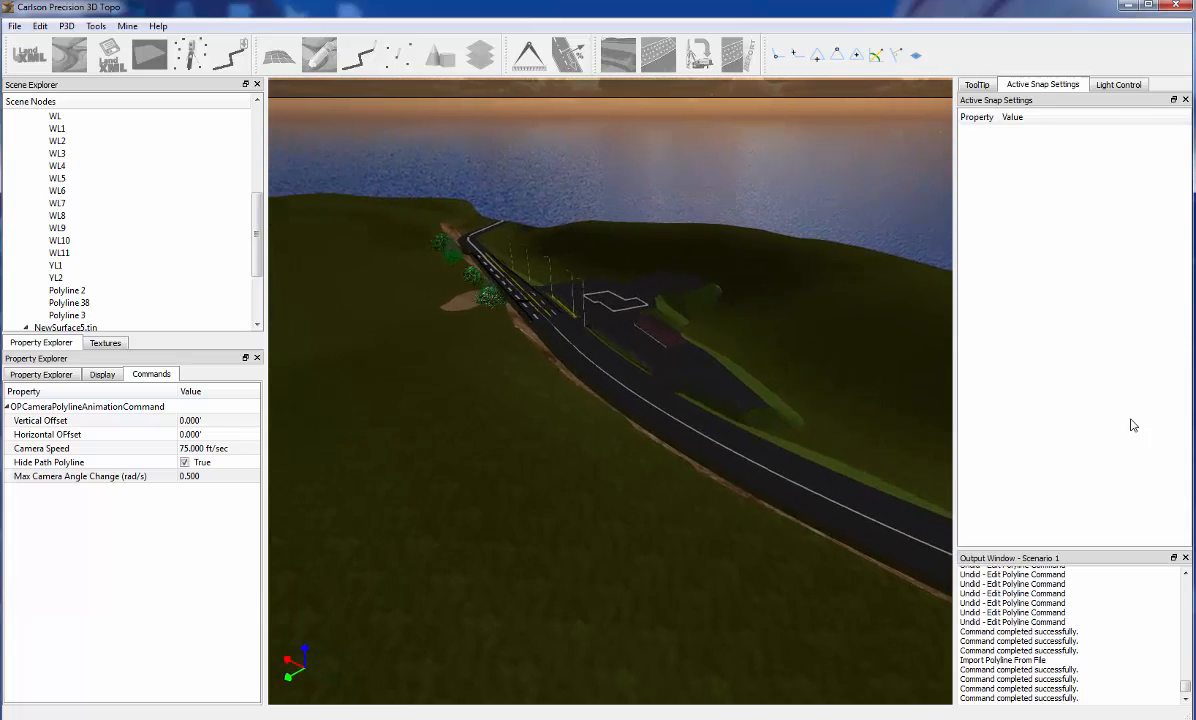
{"action": "key", "text": "r"}
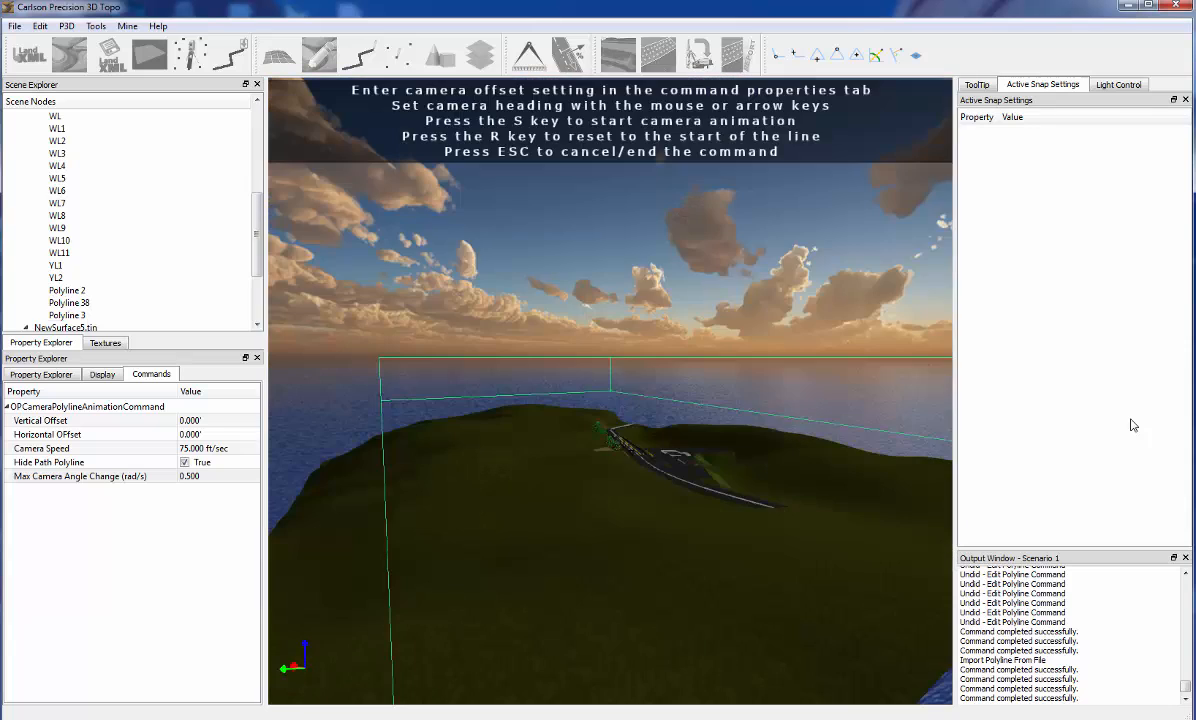
Set the camera speed to 125 ft/sec and run the fly-over with the camera aimed down at the road site
{"action": "left_click", "coordinate": [232, 449]}
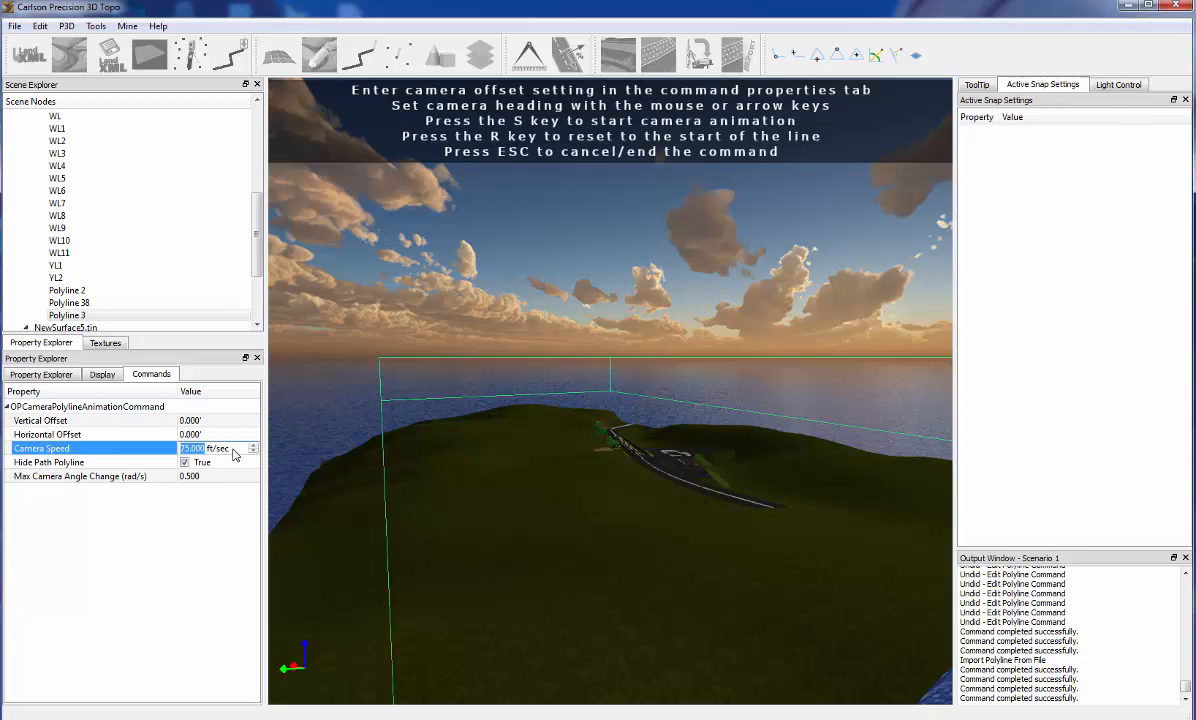
{"action": "key", "text": "Return"}
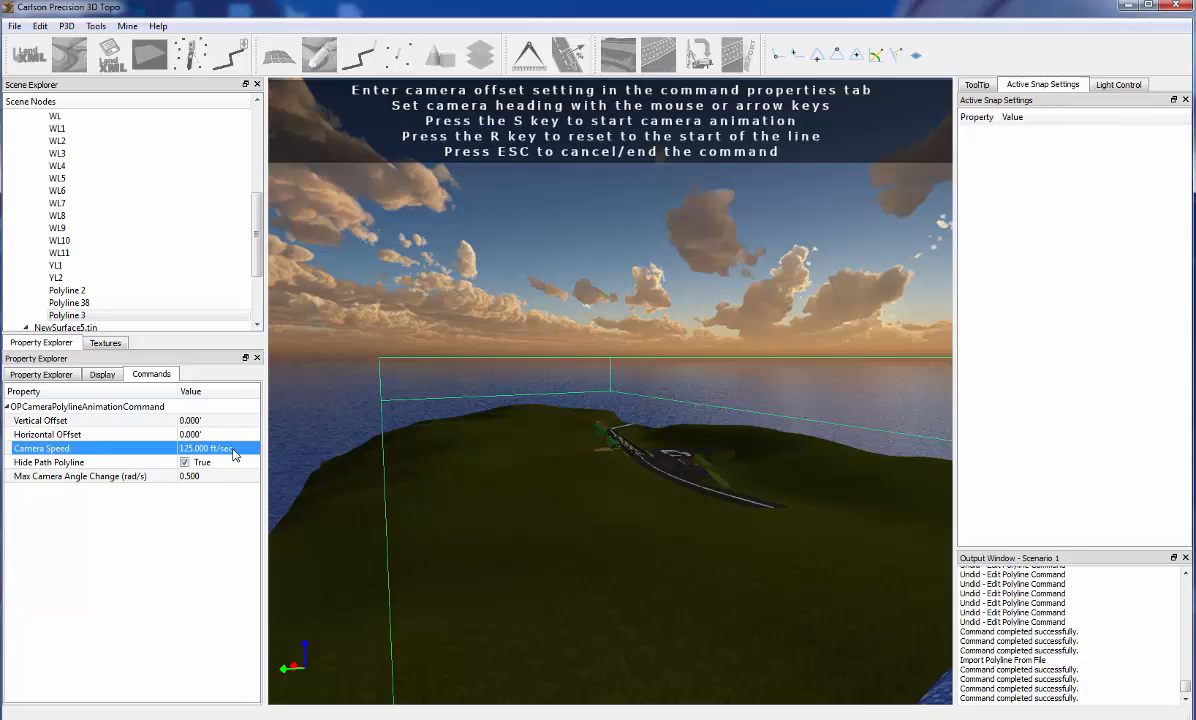
{"action": "left_click_drag", "start_coordinate": [565, 512], "coordinate": [579, 541]}
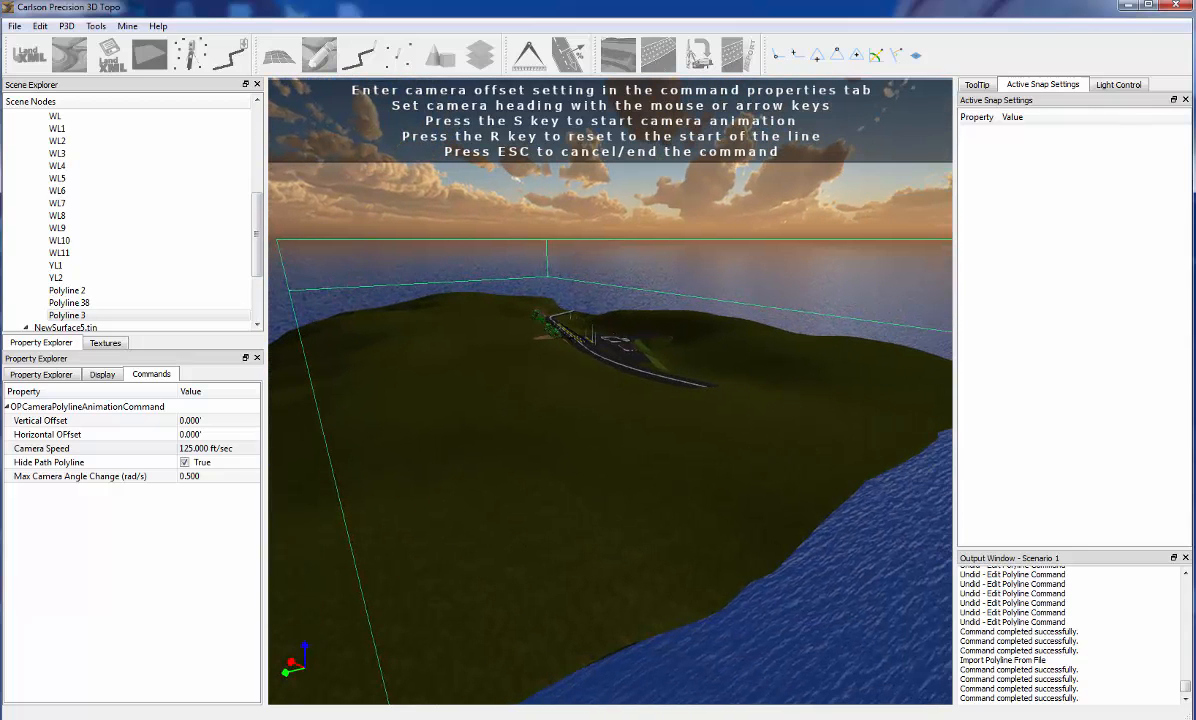
{"action": "key", "text": "s"}
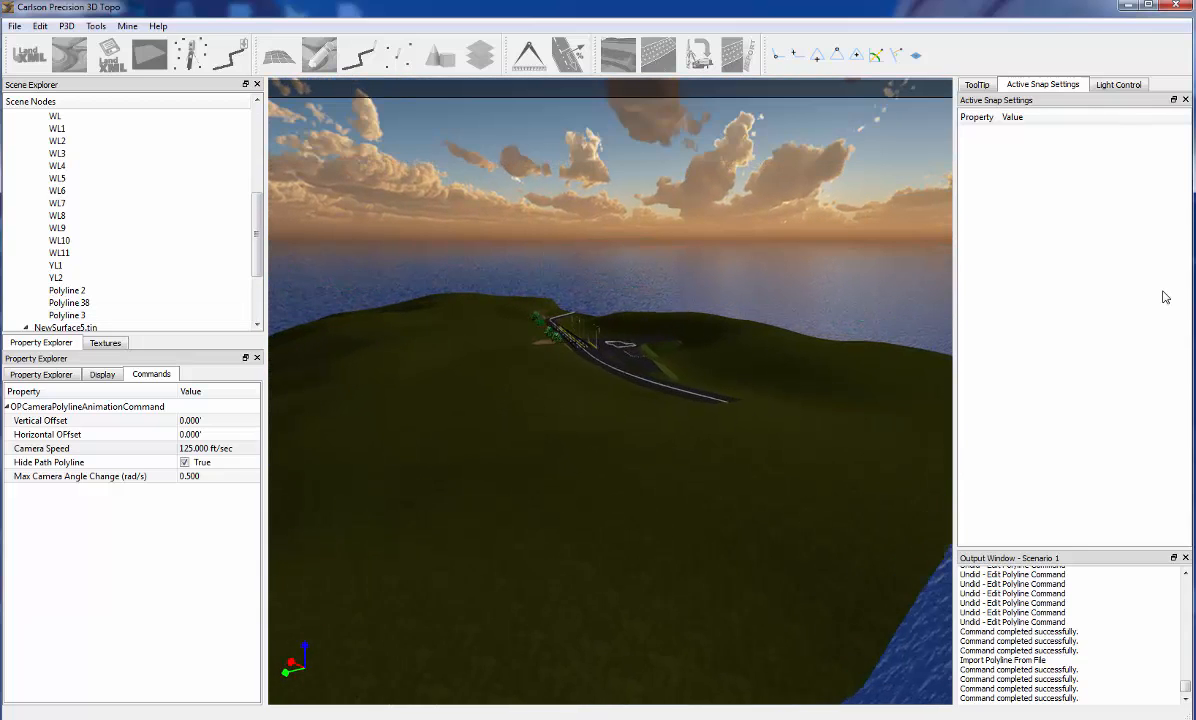
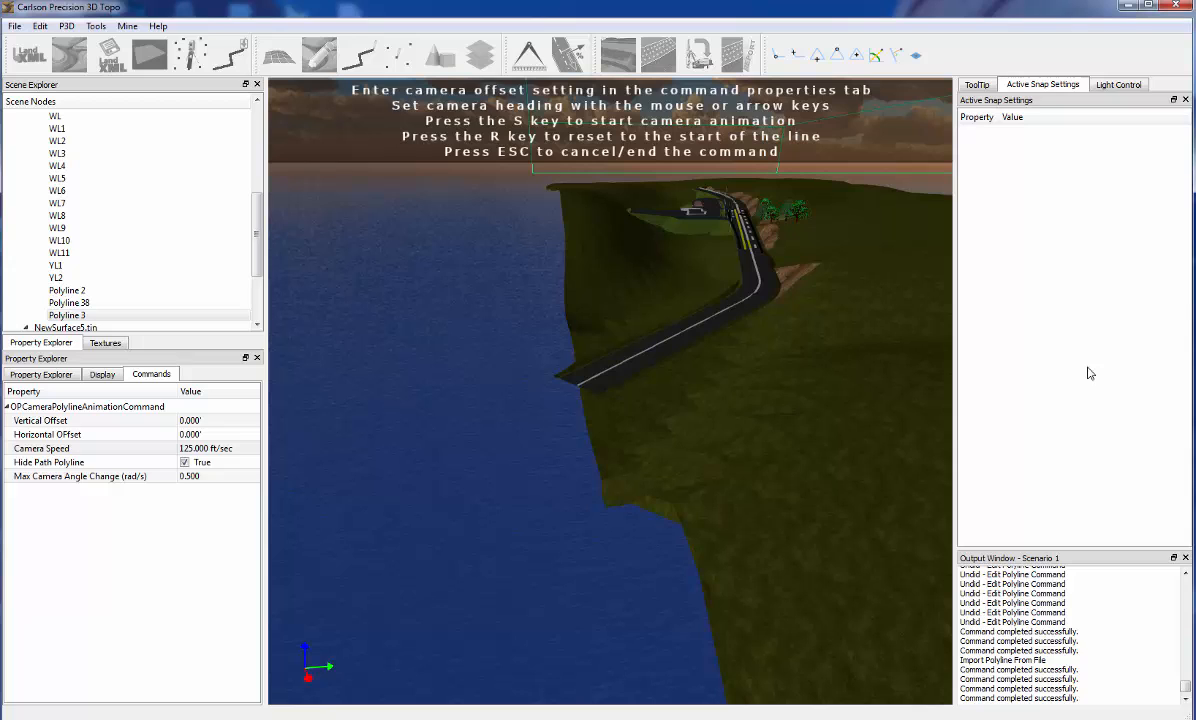
Replay the fly-over from the start of the line, reset it, and end the camera animation
{"action": "key", "text": "s"}
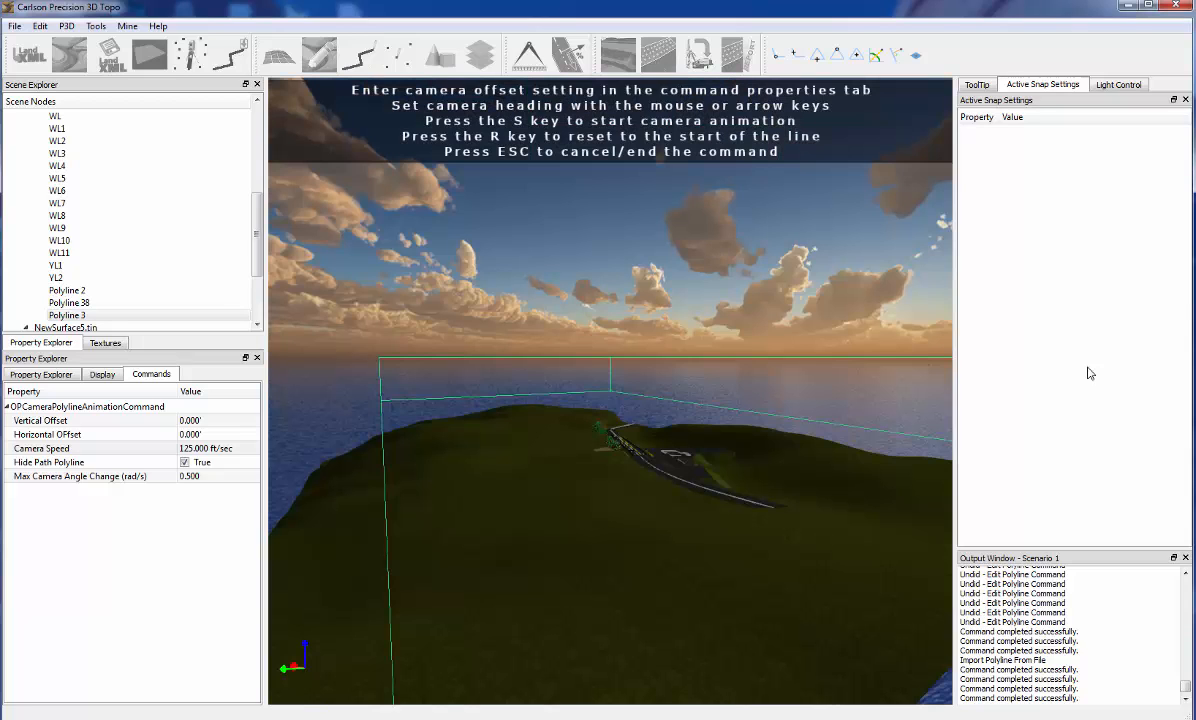
{"action": "key", "text": "s"}
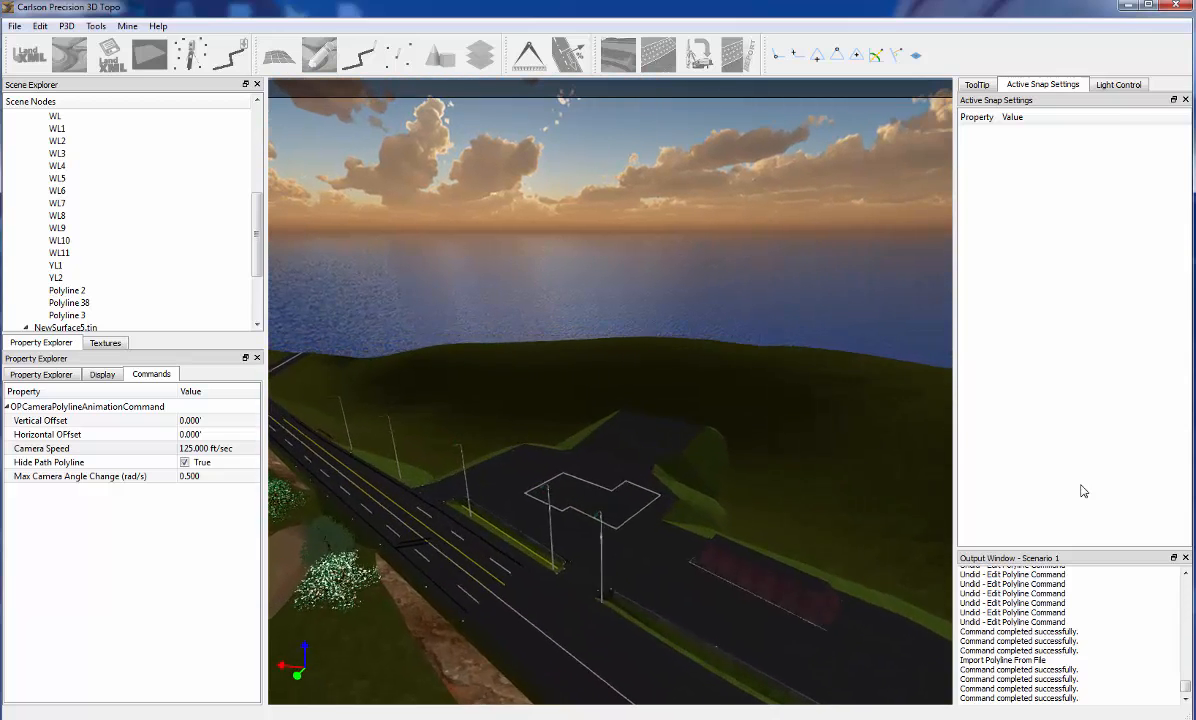
{"action": "key", "text": "r"}
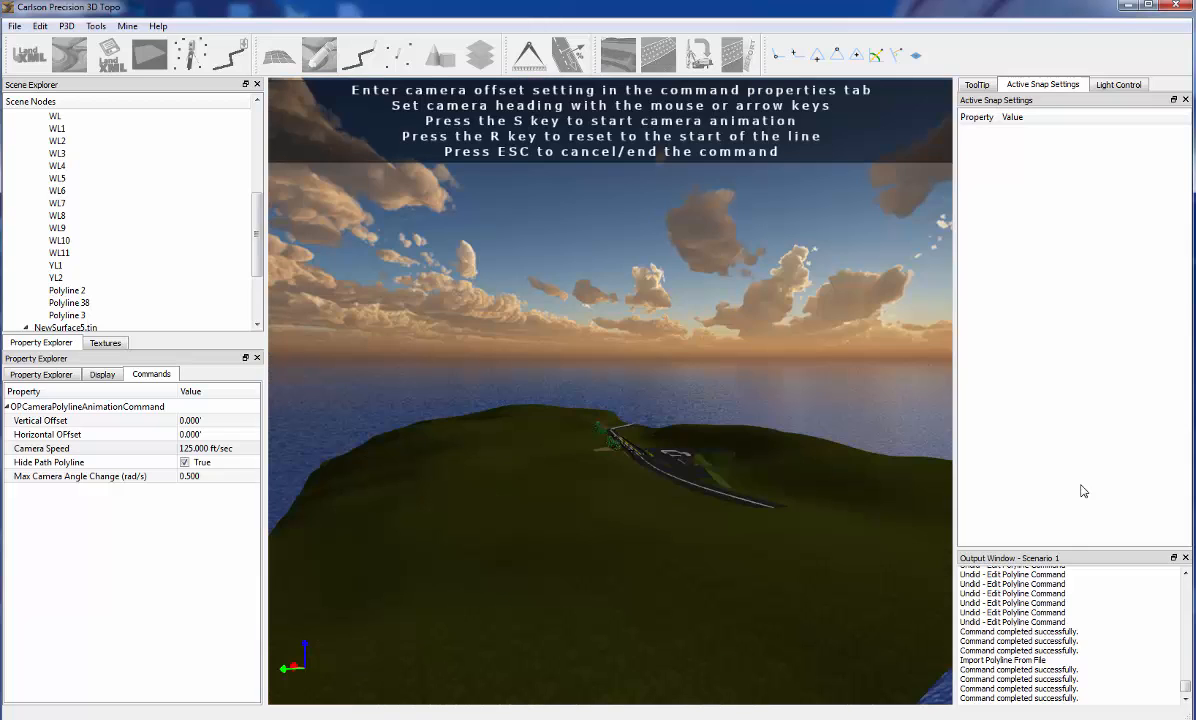
{"action": "key", "text": "Escape"}
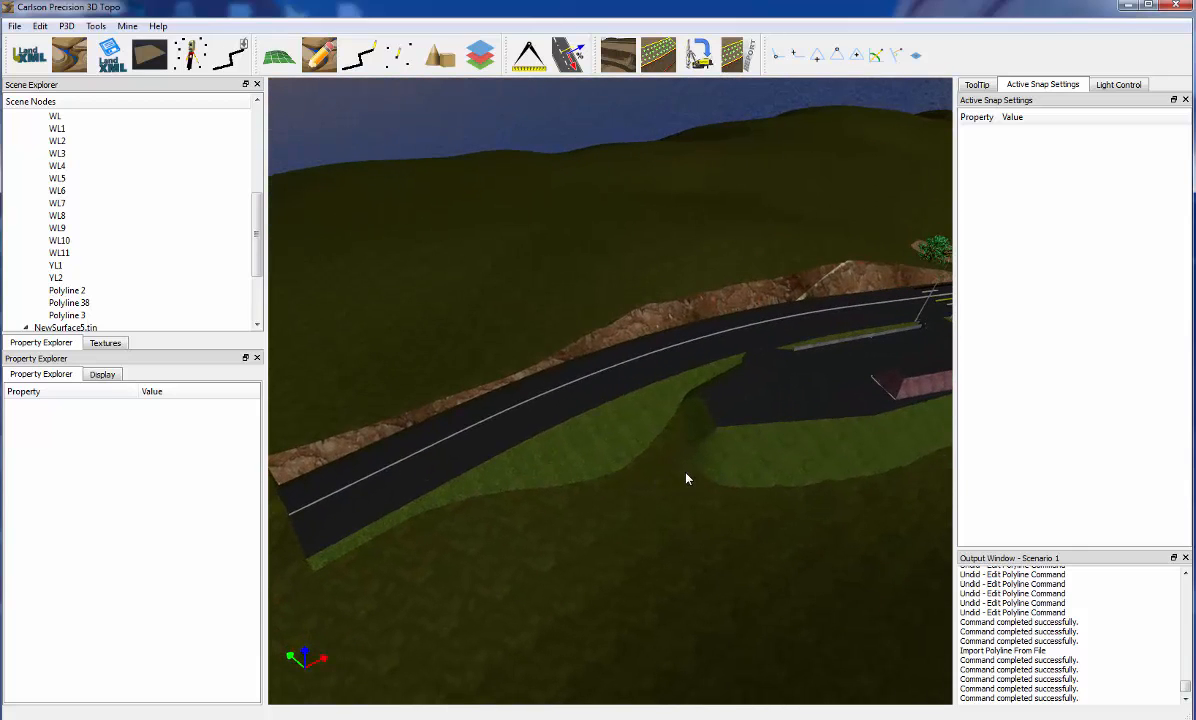
{"action": "right_click", "coordinate": [687, 479]}
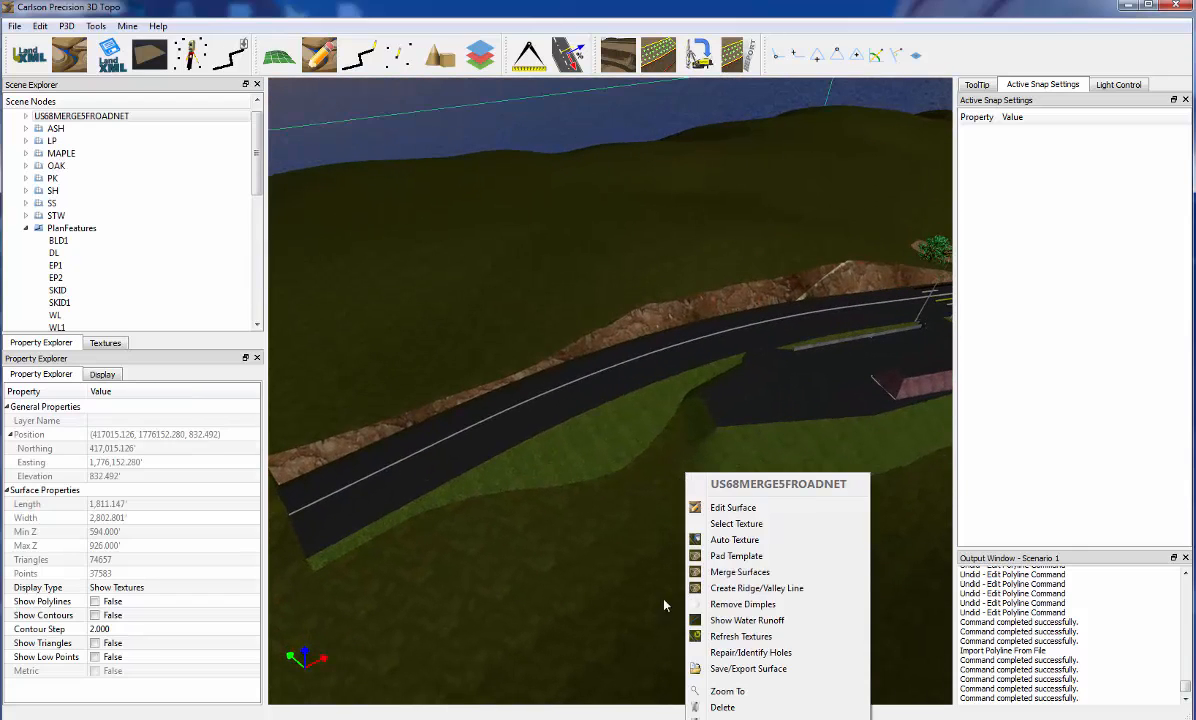
{"action": "left_click", "coordinate": [649, 549]}
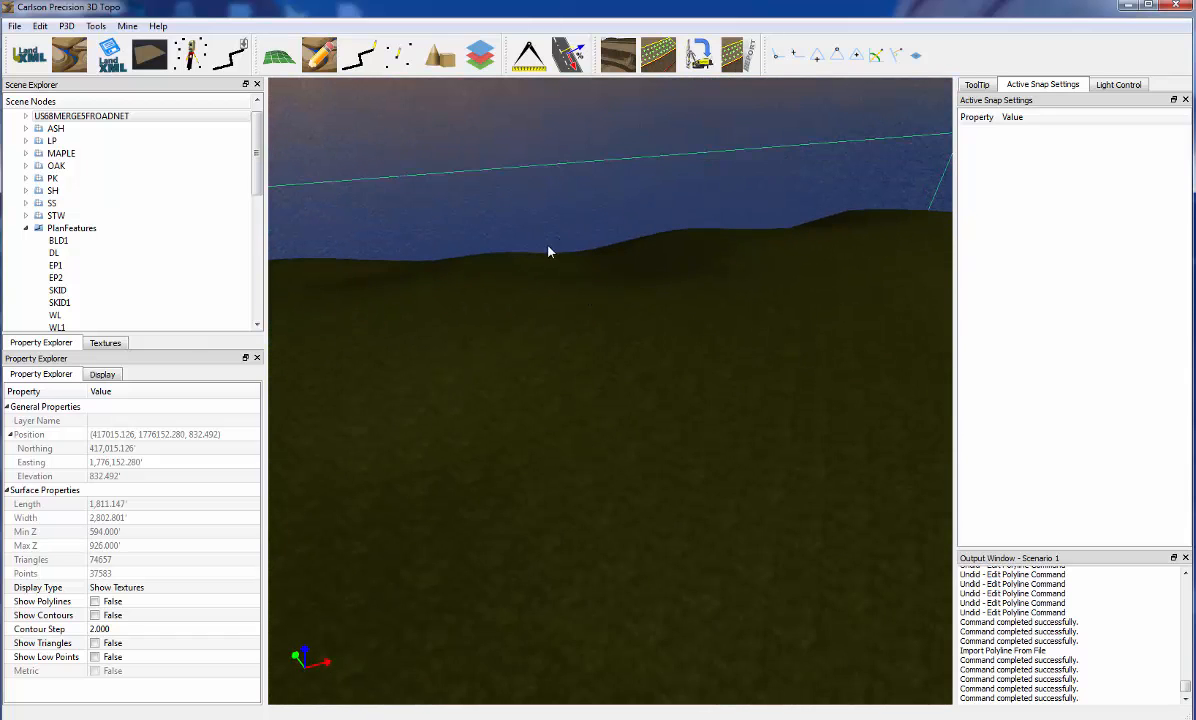
Start a new polyline and place its first point on the open grass terrain
{"action": "left_click", "coordinate": [354, 59]}
{"action": "left_click", "coordinate": [749, 358]}
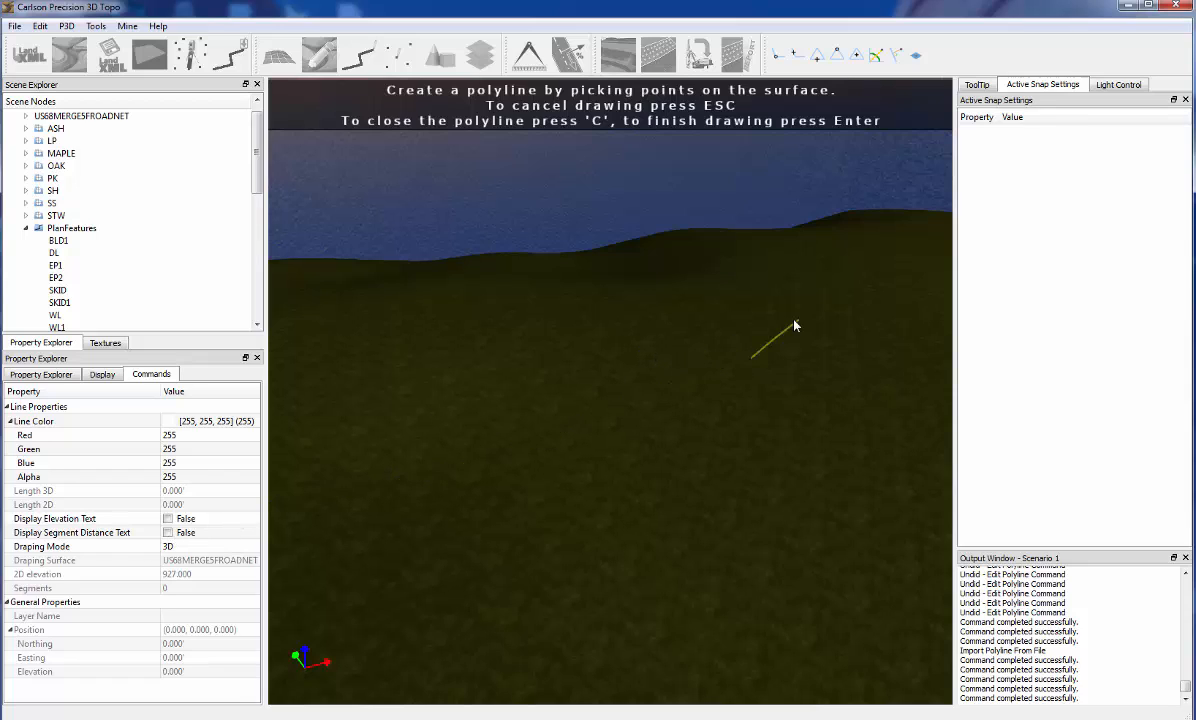
Try the polyline offset snap with an offset distance of 100', and switch that snap off again
{"action": "left_click", "coordinate": [896, 55]}
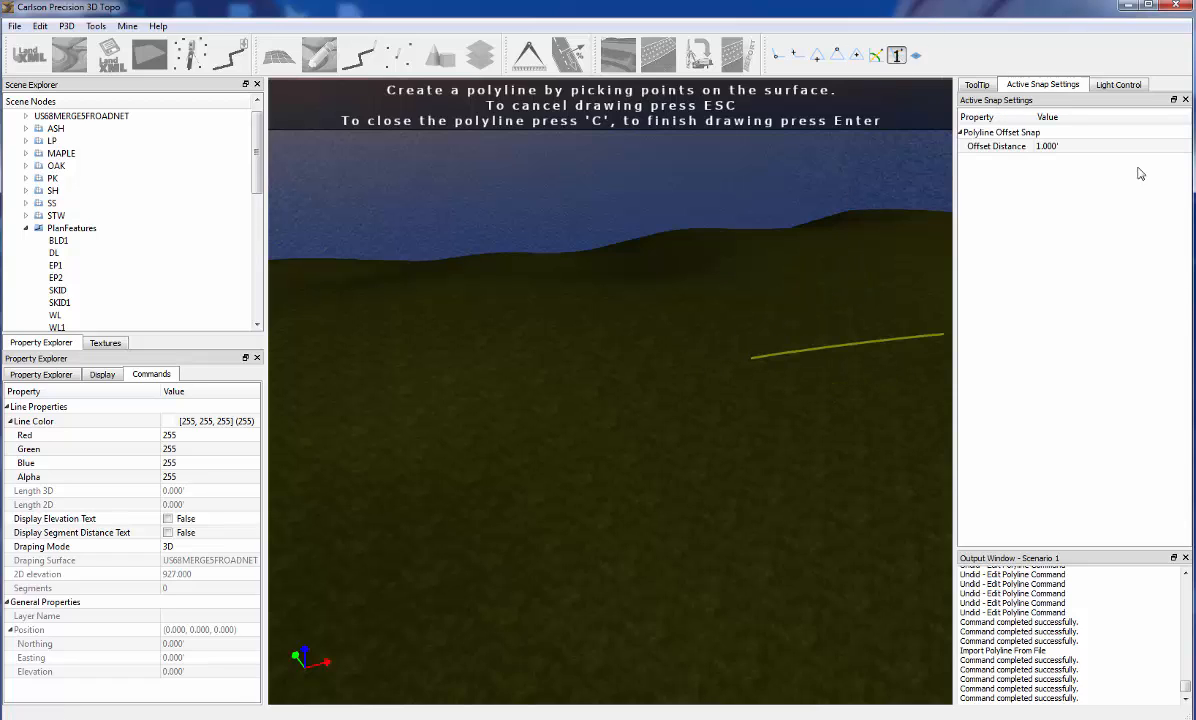
{"action": "left_click", "coordinate": [1075, 148]}
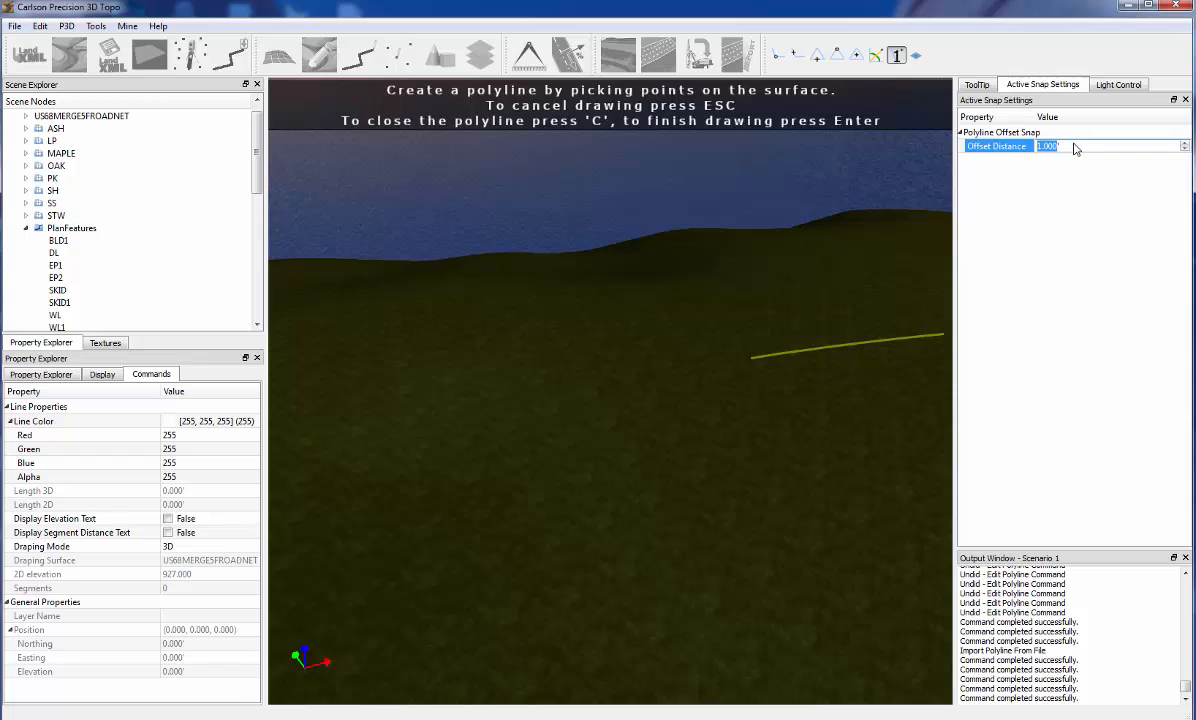
{"action": "type", "text": "1"}
{"action": "type", "text": "00.000'"}
{"action": "key", "text": "Return"}
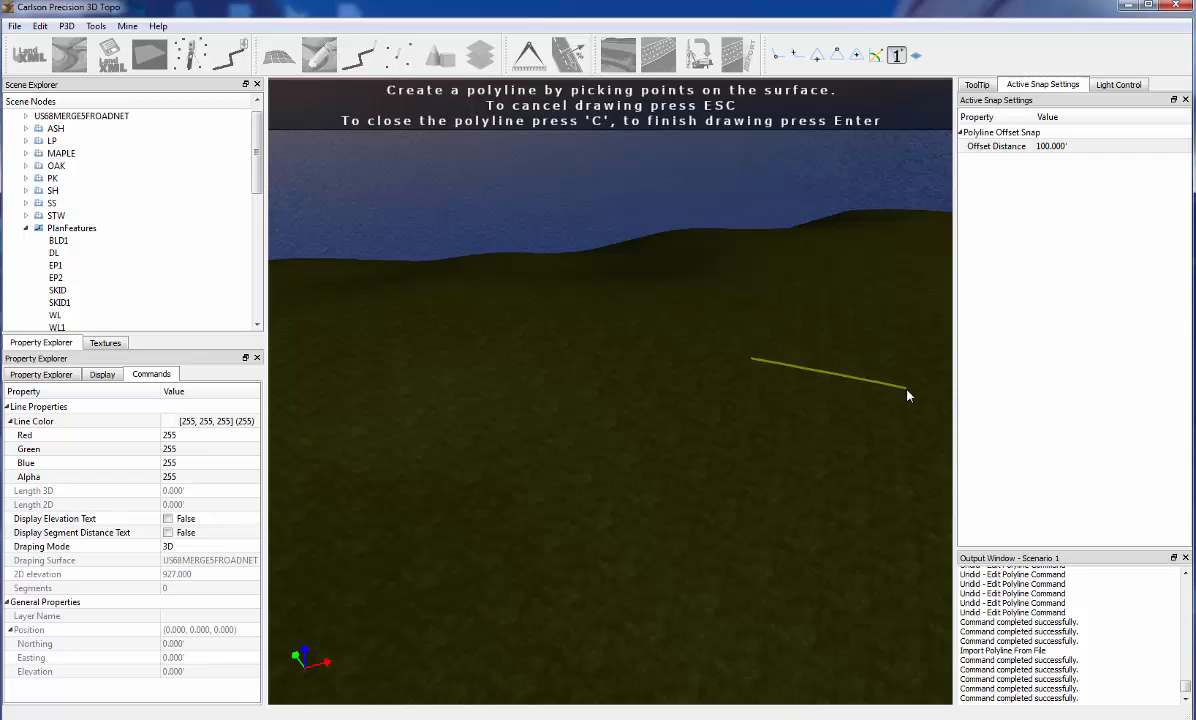
{"action": "middle_click_drag", "start_coordinate": [880, 351], "coordinate": [594, 516]}
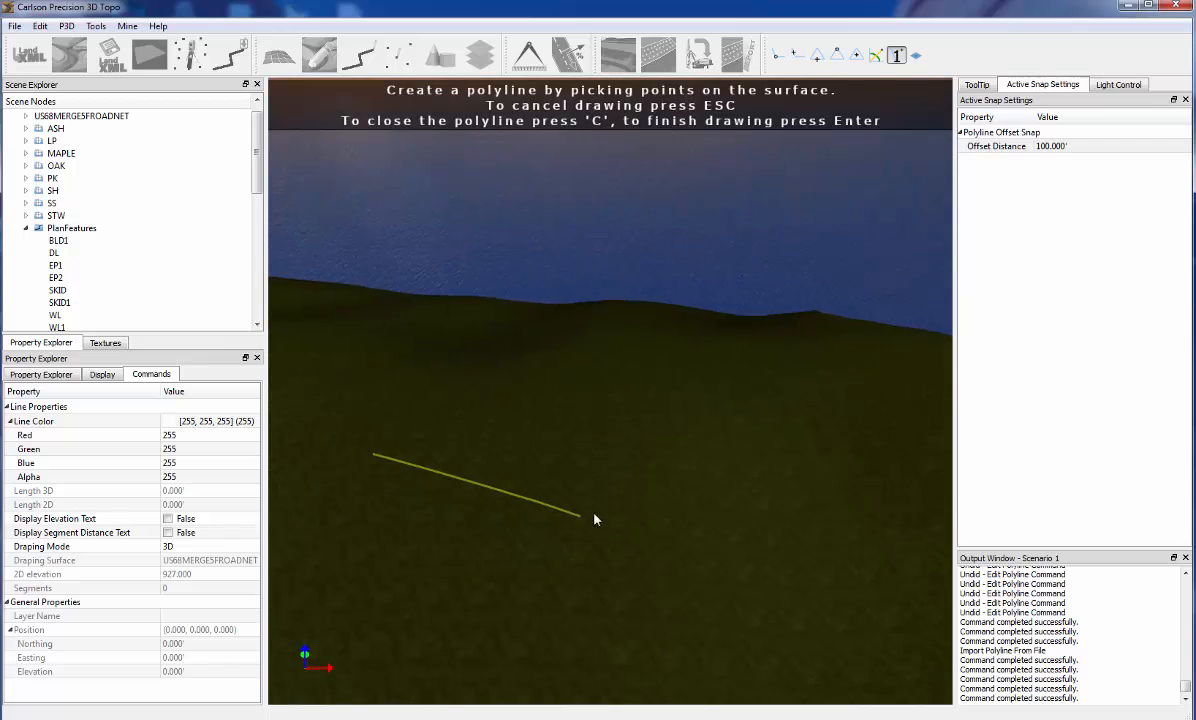
{"action": "scroll", "coordinate": [608, 512], "scroll_direction": "down", "scroll_amount": 5}
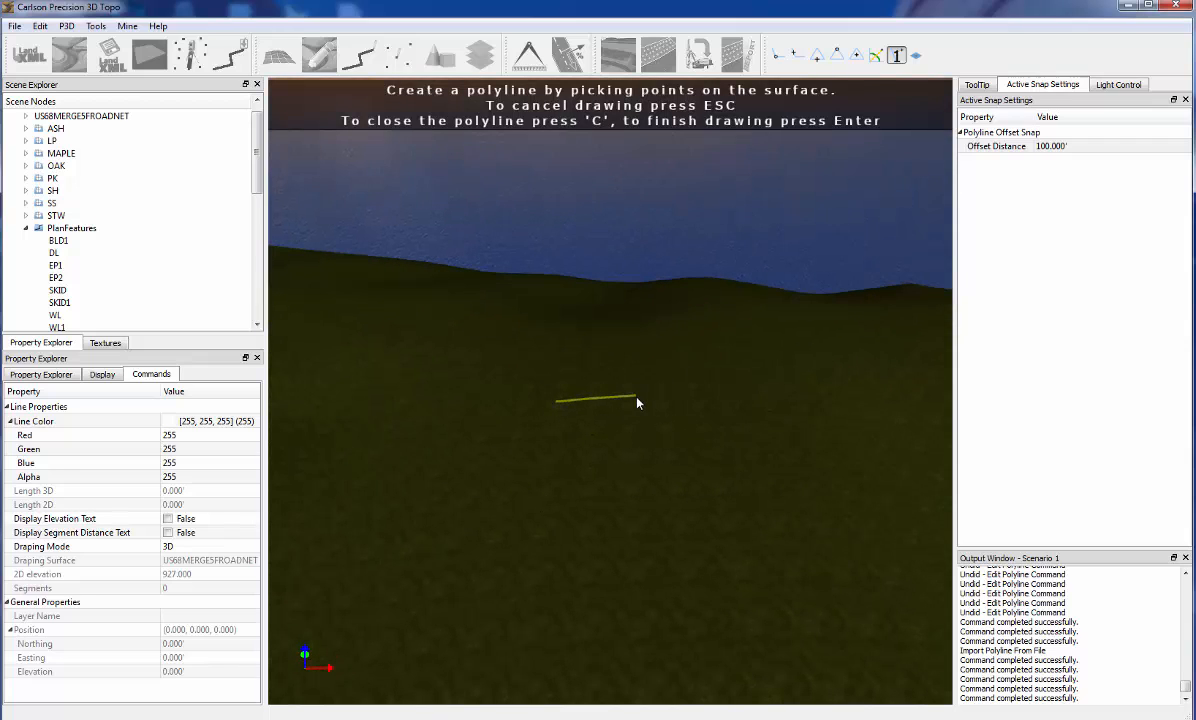
{"action": "left_click", "coordinate": [899, 58]}
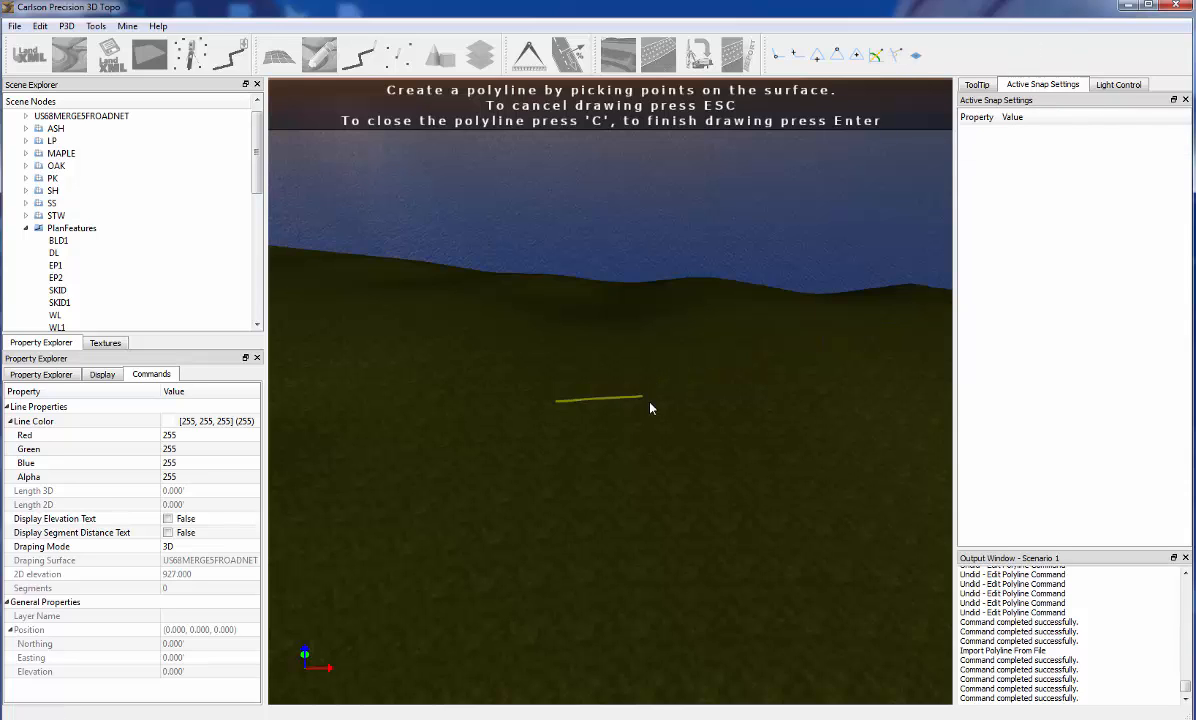
Place the remaining three corners on the grass terrain and close the polyline into a rectangle
{"action": "left_click", "coordinate": [680, 402]}
{"action": "left_click", "coordinate": [694, 590]}
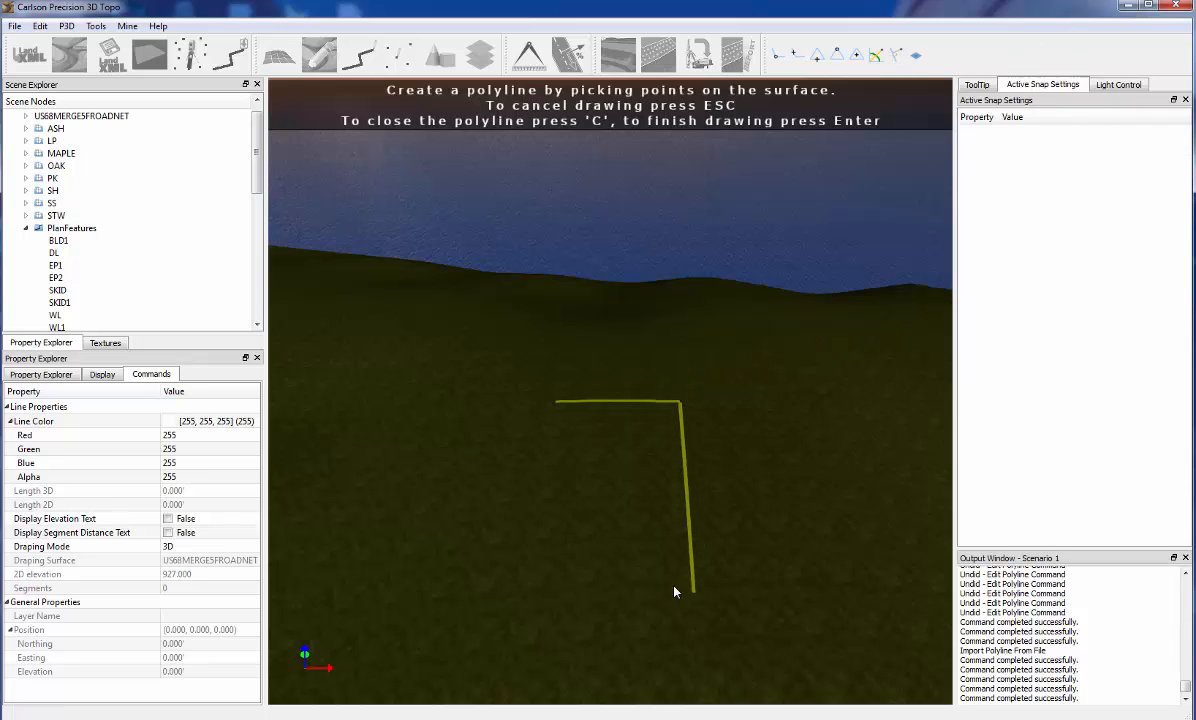
{"action": "left_click", "coordinate": [543, 589]}
{"action": "key", "text": "c"}
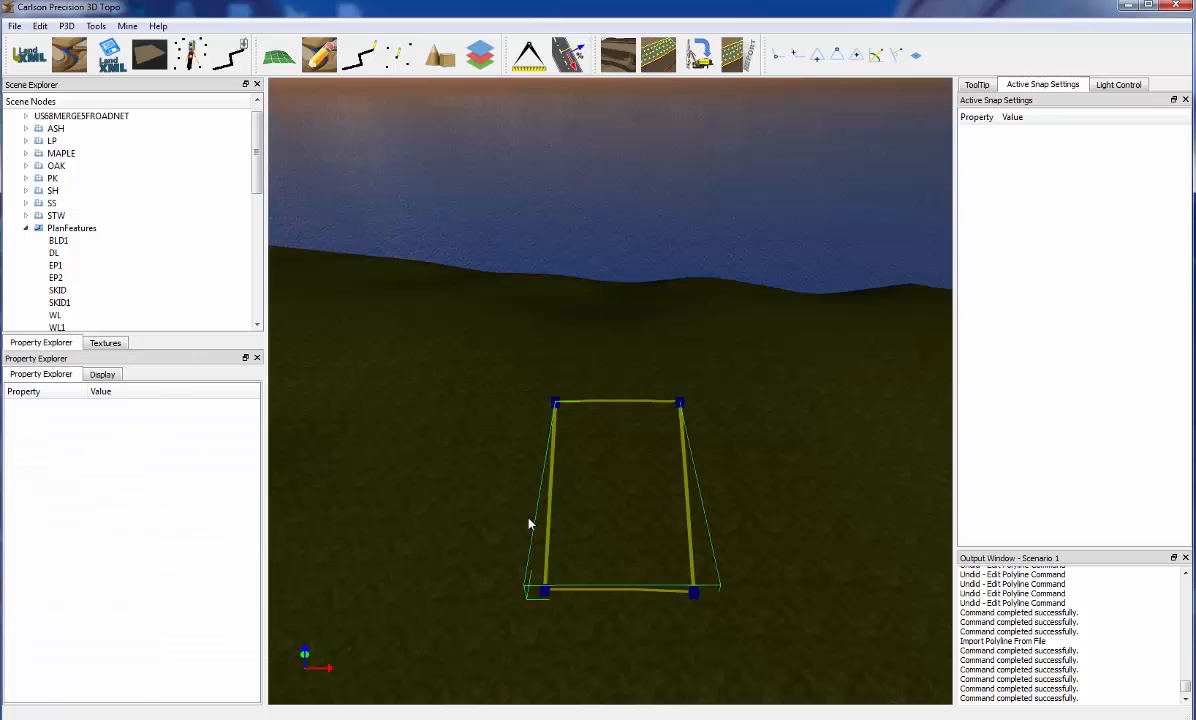
Start a Pad Template from the rectangular polyline and lower the pad elevation to 868.247'
{"action": "left_click_drag", "start_coordinate": [654, 497], "coordinate": [631, 478]}
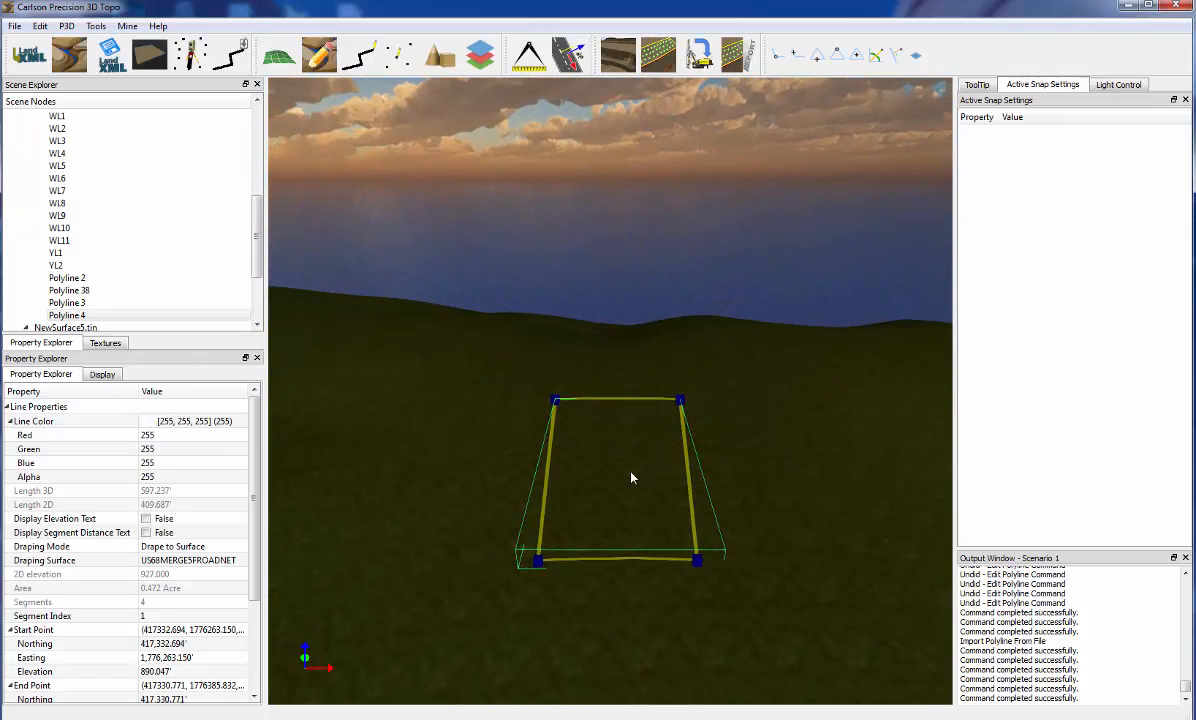
{"action": "right_click", "coordinate": [690, 483]}
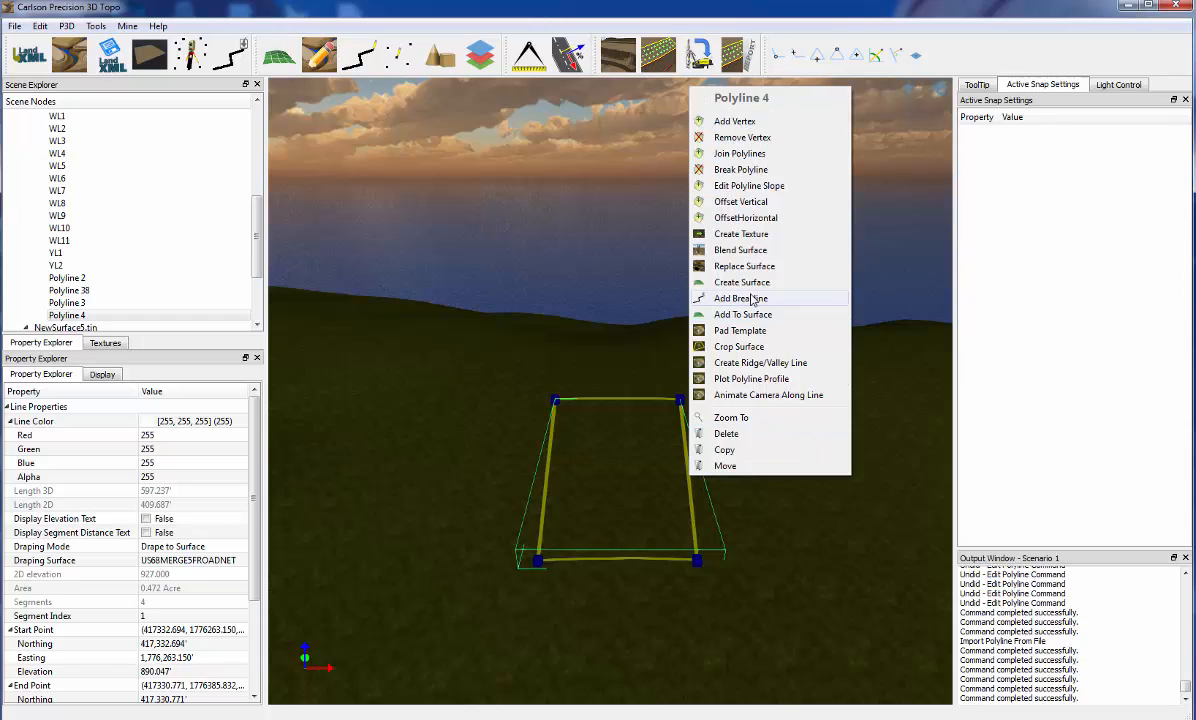
{"action": "left_click", "coordinate": [740, 331]}
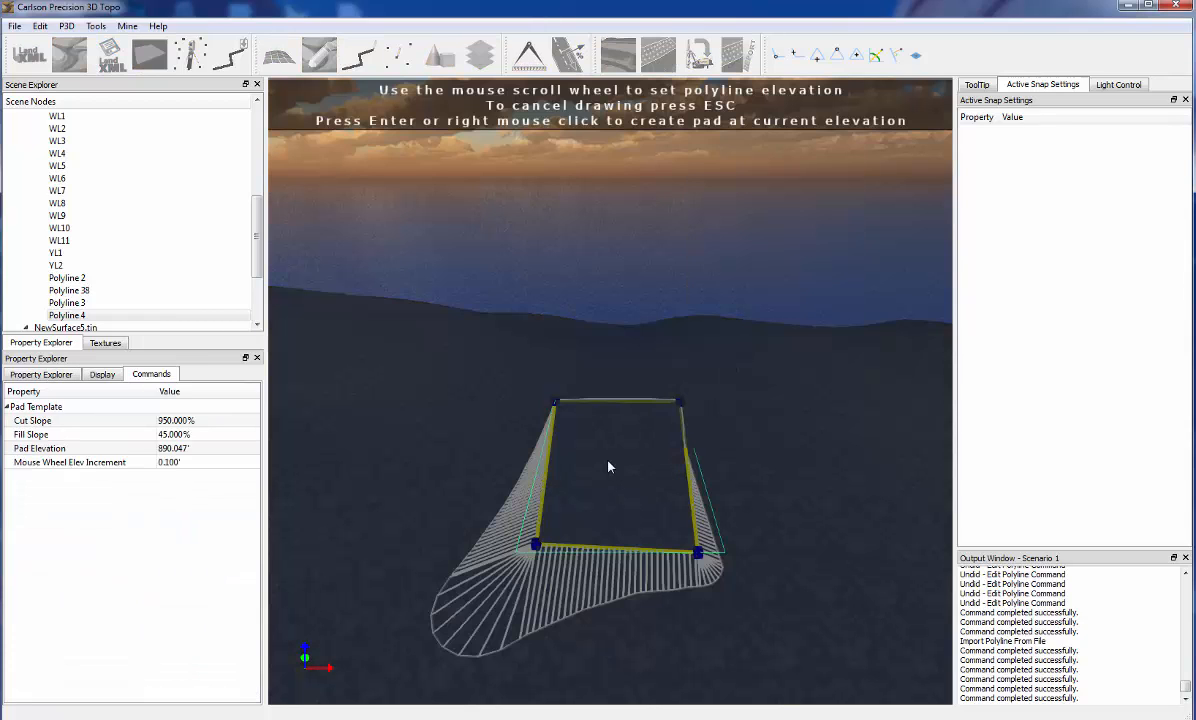
{"action": "scroll", "coordinate": [609, 467], "scroll_direction": "down", "scroll_amount": 20}
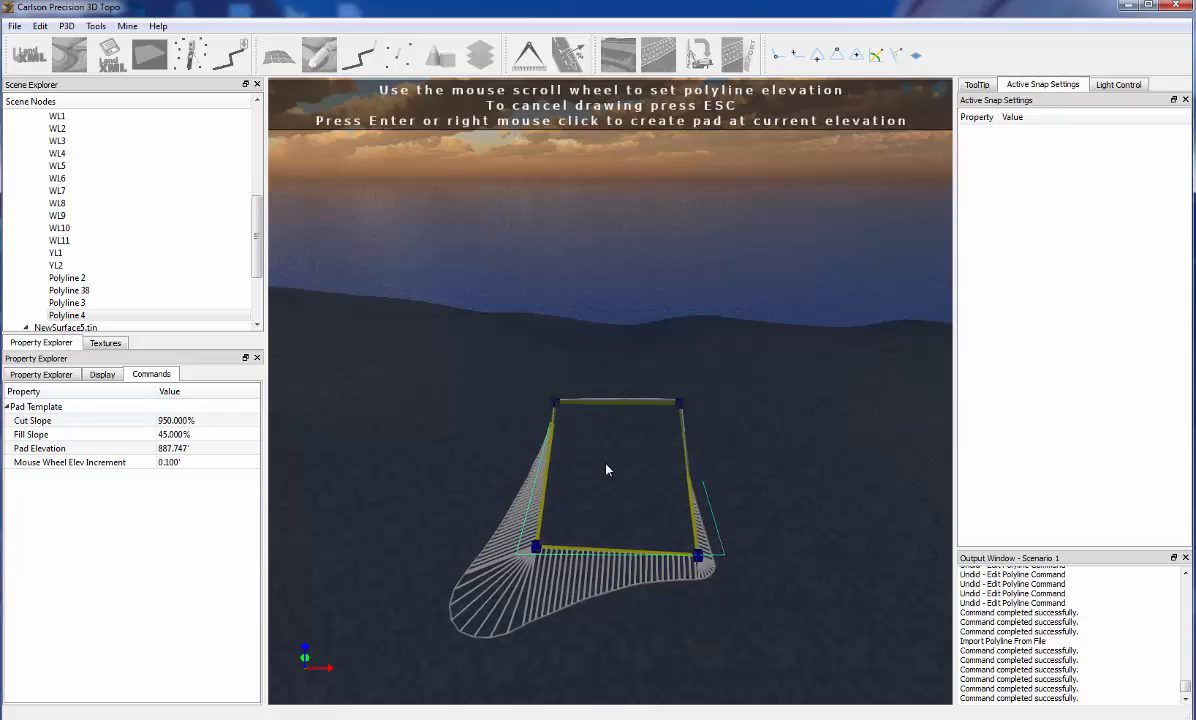
{"action": "scroll", "coordinate": [606, 469], "scroll_direction": "down", "scroll_amount": 20}
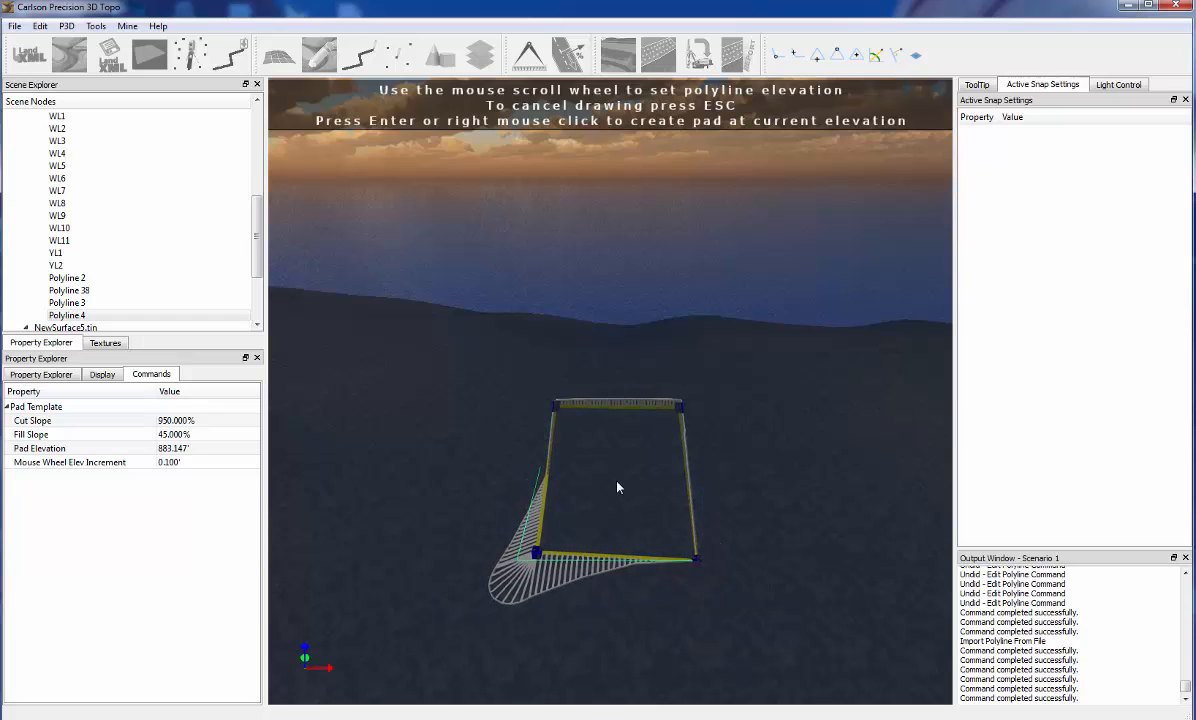
{"action": "scroll", "coordinate": [617, 487], "scroll_direction": "down", "scroll_amount": 20}
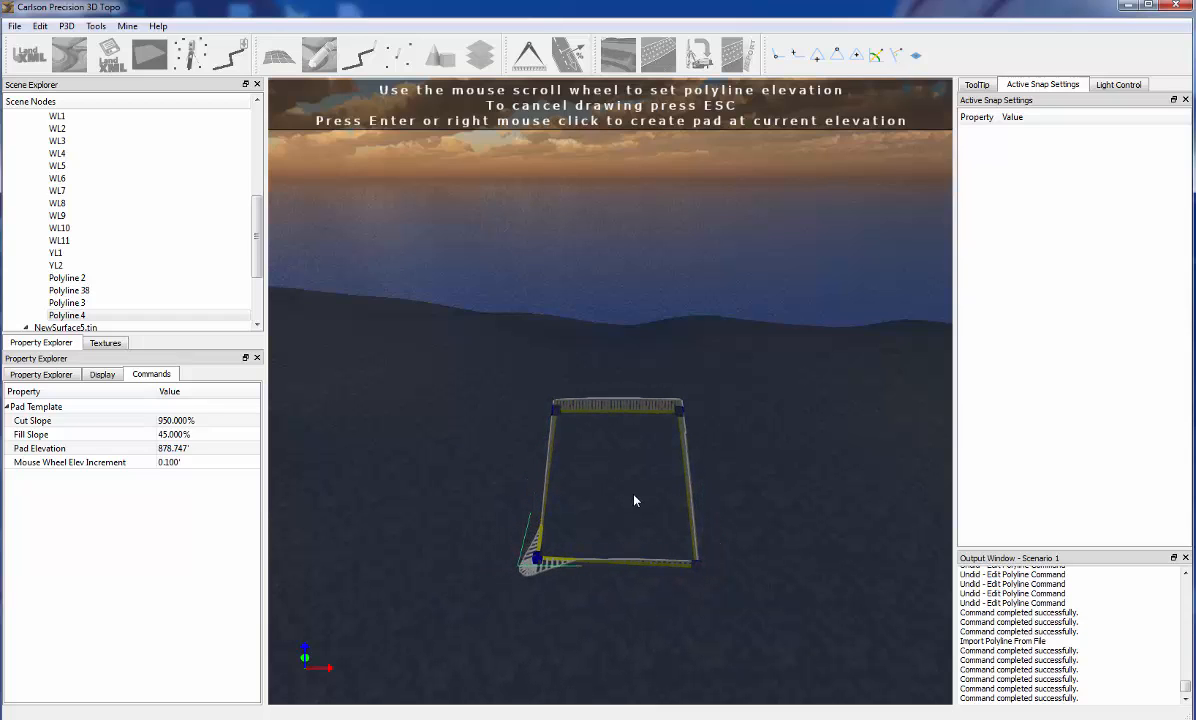
{"action": "scroll", "coordinate": [634, 500], "scroll_direction": "down", "scroll_amount": 20}
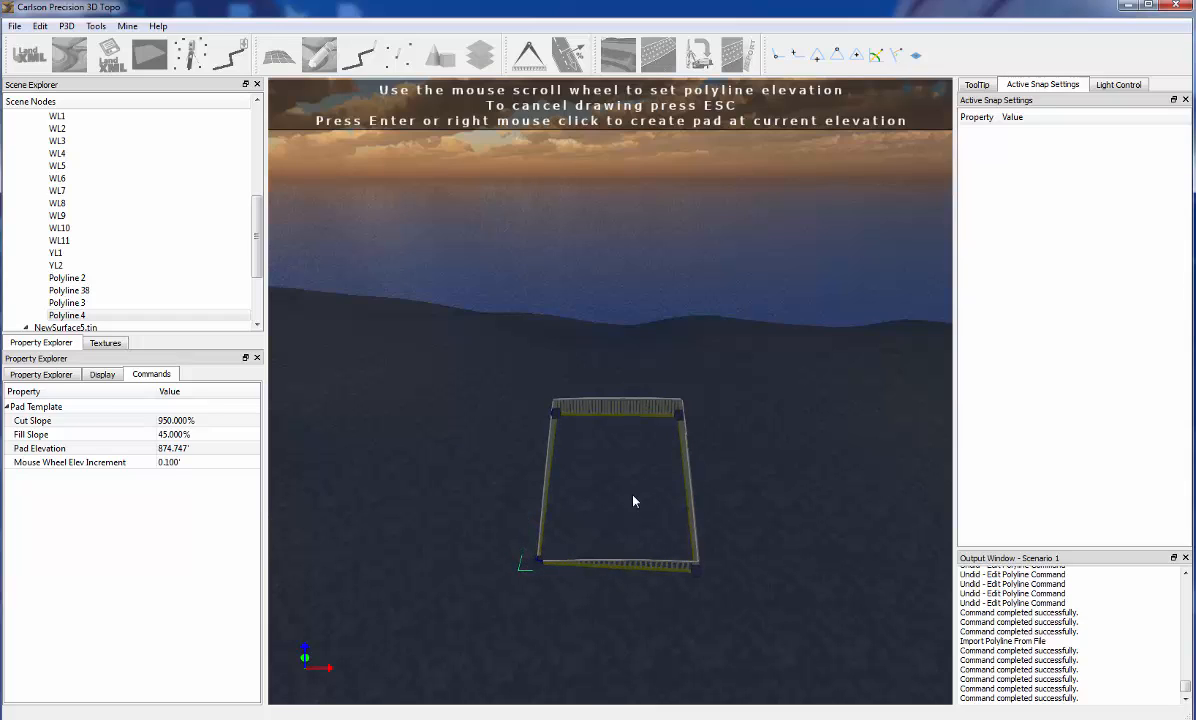
{"action": "scroll", "coordinate": [634, 500], "scroll_direction": "down", "scroll_amount": 20}
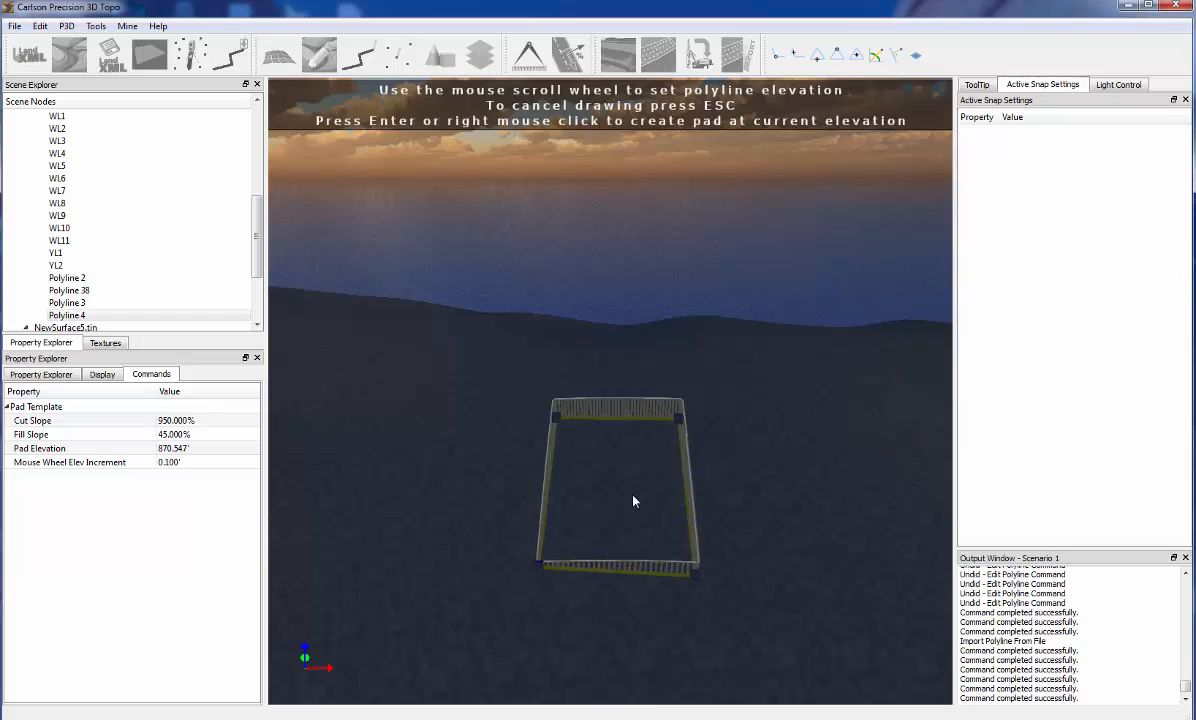
{"action": "scroll", "coordinate": [634, 500], "scroll_direction": "down", "scroll_amount": 20}
Create the pad at the current elevation and merge it with the US68MERGE5FROADNET surface
{"action": "mouse_move", "coordinate": [601, 502]}
{"action": "left_mouse_down"}
{"action": "mouse_move", "coordinate": [697, 489]}
{"action": "mouse_move", "coordinate": [782, 454]}
{"action": "mouse_move", "coordinate": [683, 412]}
{"action": "mouse_move", "coordinate": [585, 502]}
{"action": "mouse_move", "coordinate": [603, 502]}
{"action": "left_mouse_up"}
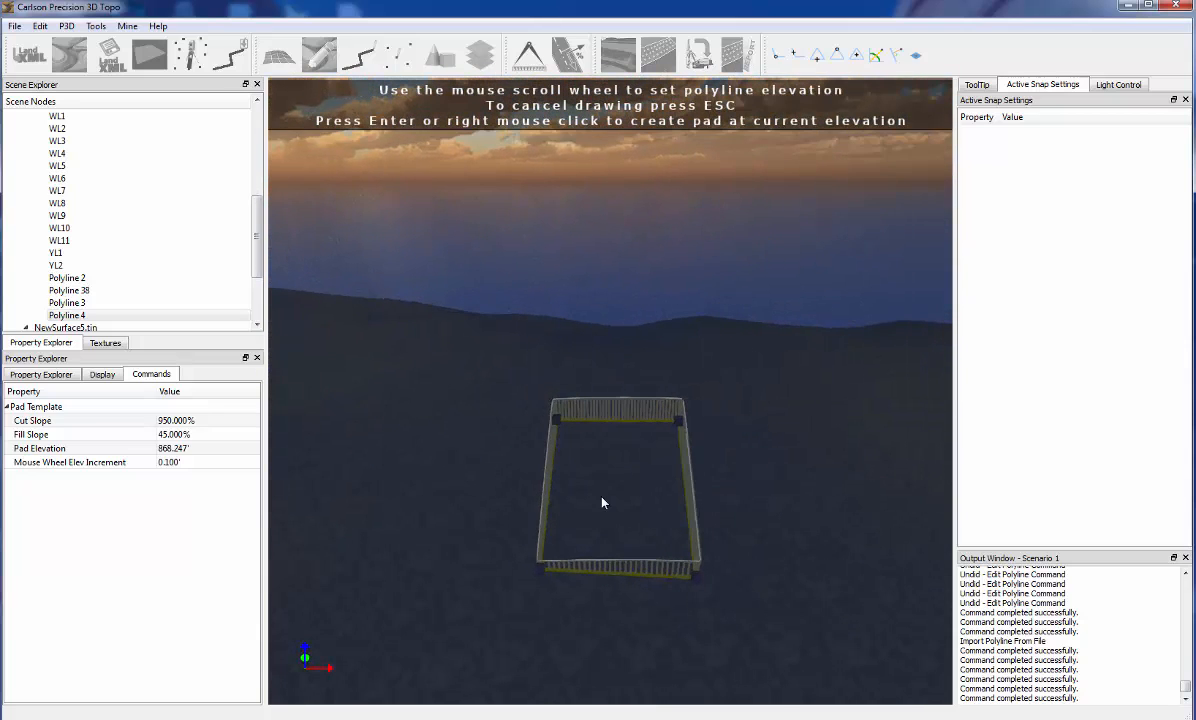
{"action": "right_click", "coordinate": [596, 505]}
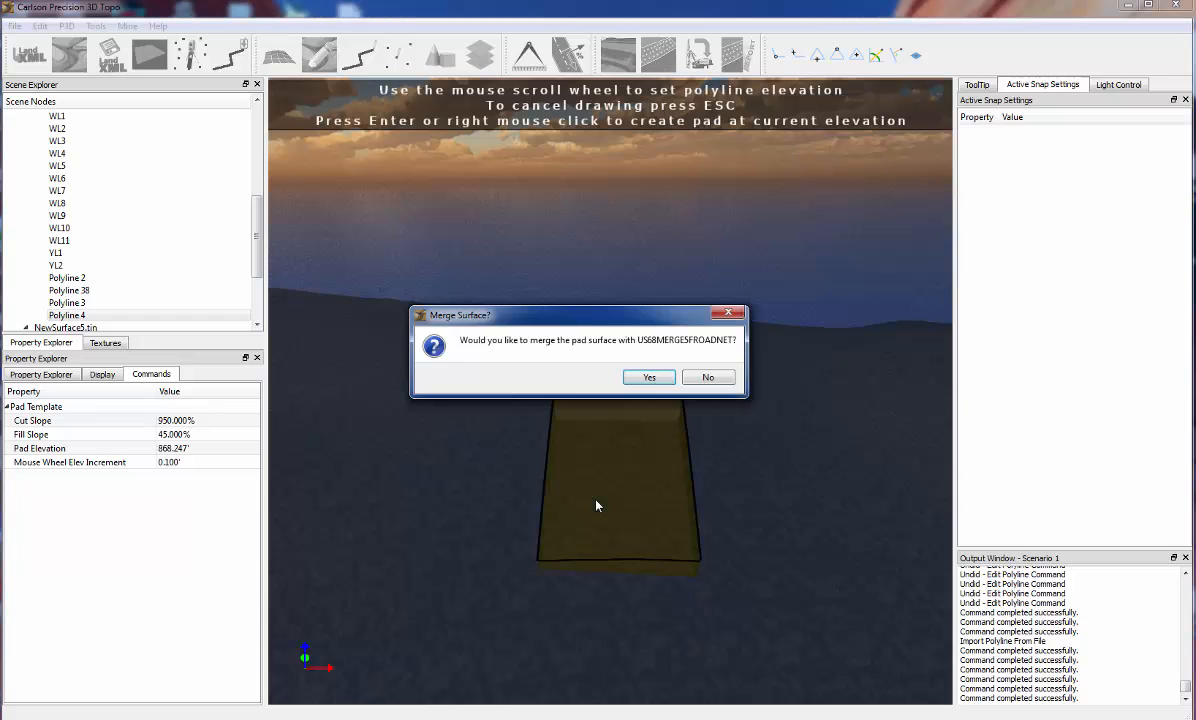
{"action": "left_click", "coordinate": [650, 377]}
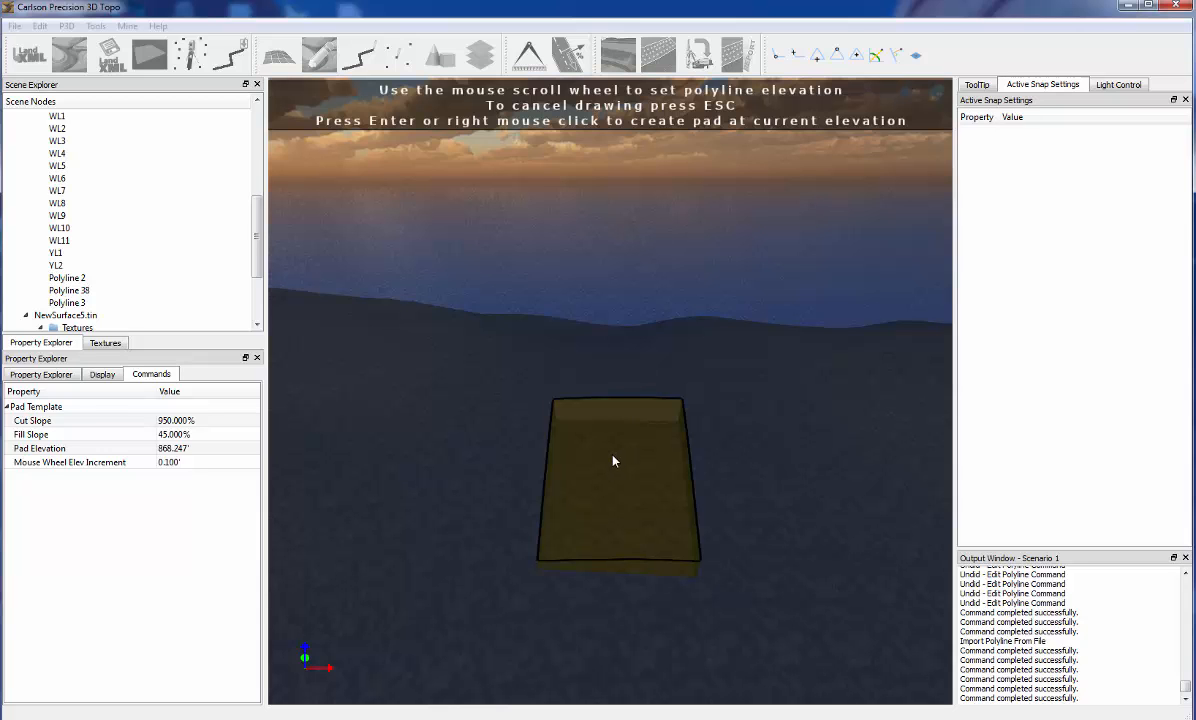
Examine the excavated pad and the surrounding road site from several angles, with the PlanFeatures group collapsed in the scene tree
{"action": "middle_click_drag", "start_coordinate": [613, 457], "coordinate": [516, 398]}
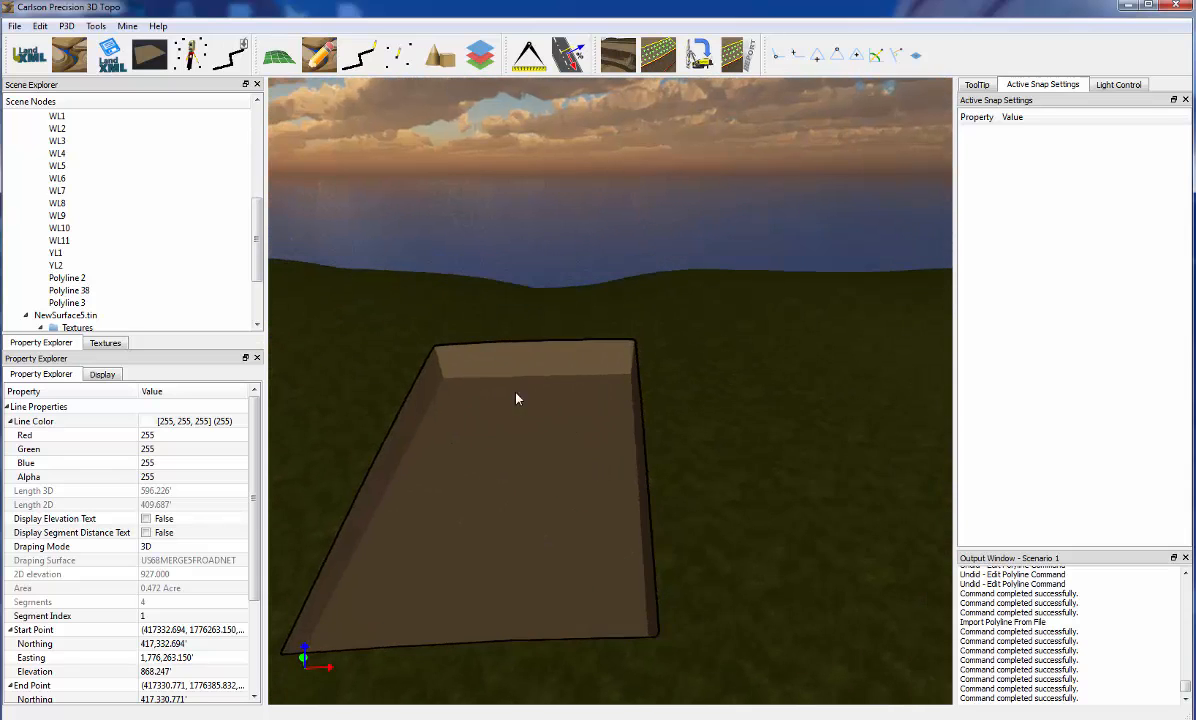
{"action": "middle_click_drag", "start_coordinate": [497, 465], "coordinate": [644, 448]}
{"action": "scroll", "coordinate": [640, 440], "scroll_direction": "down", "scroll_amount": 10}
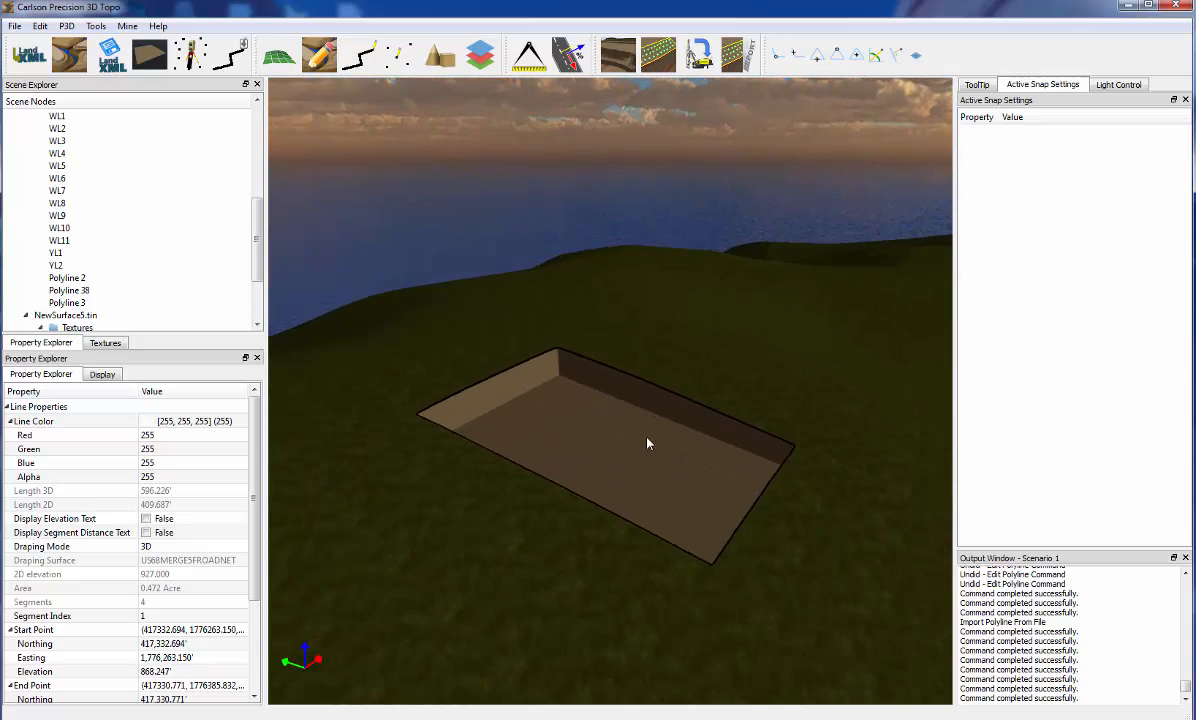
{"action": "middle_click_drag", "start_coordinate": [636, 459], "coordinate": [398, 480]}
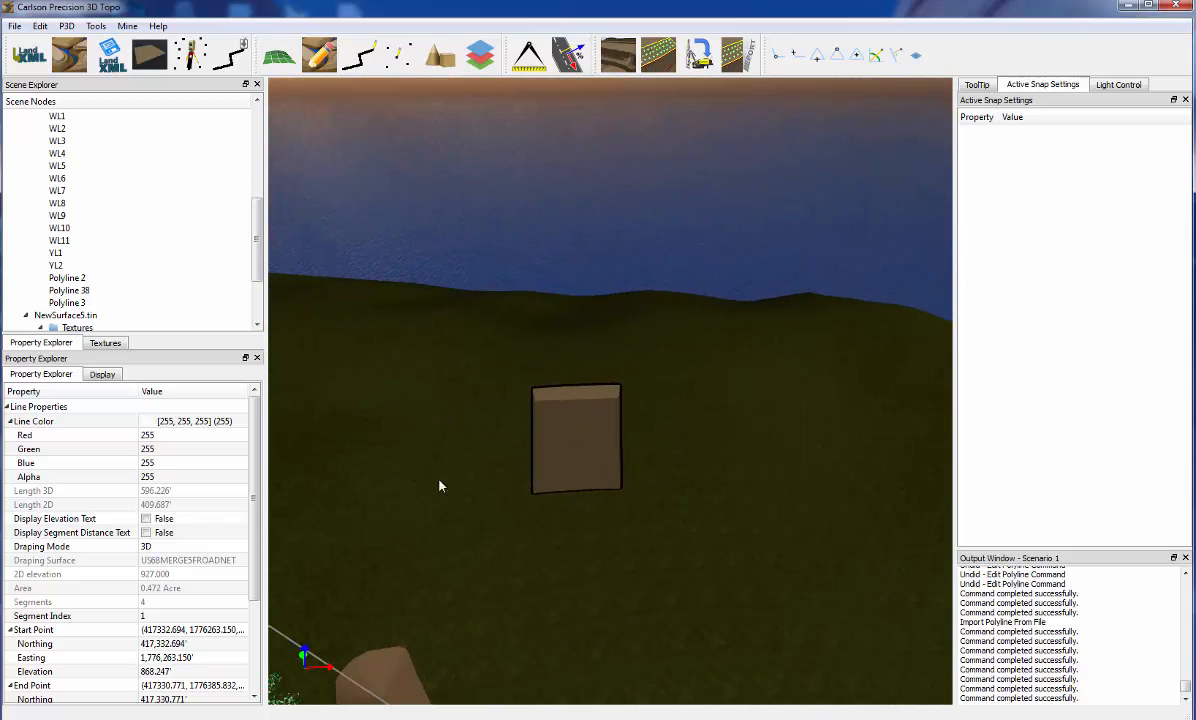
{"action": "scroll", "coordinate": [150, 230], "scroll_direction": "up", "scroll_amount": 6}
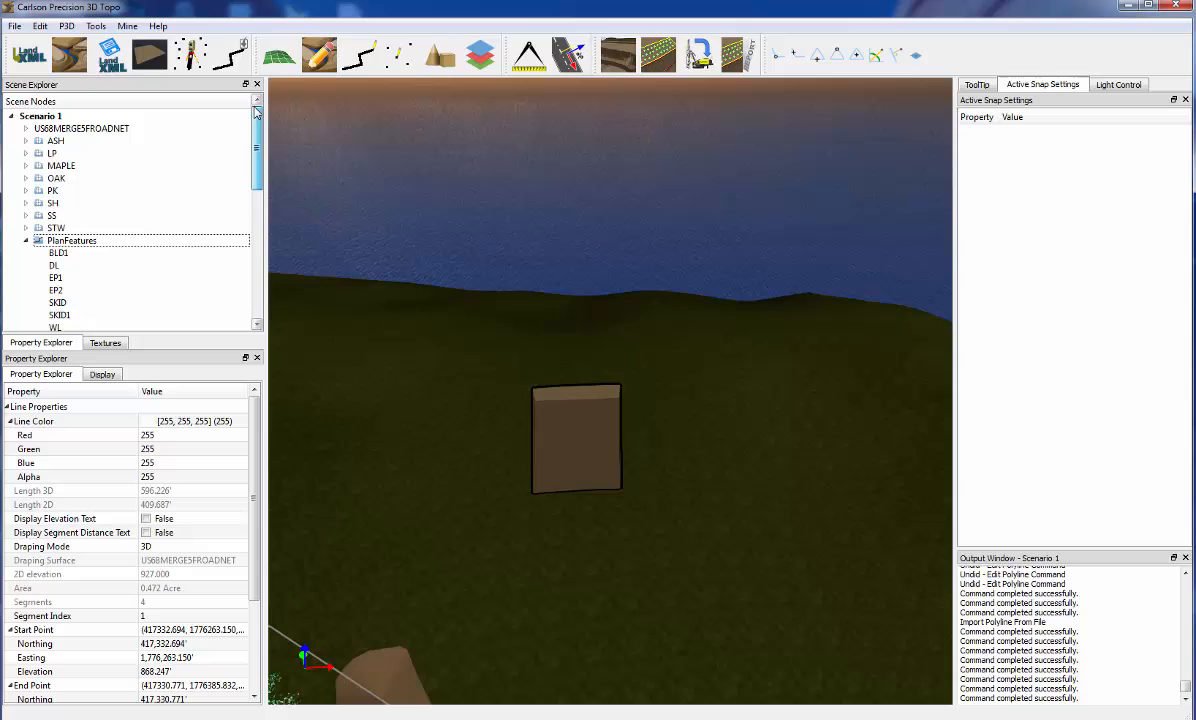
{"action": "left_click", "coordinate": [27, 241]}
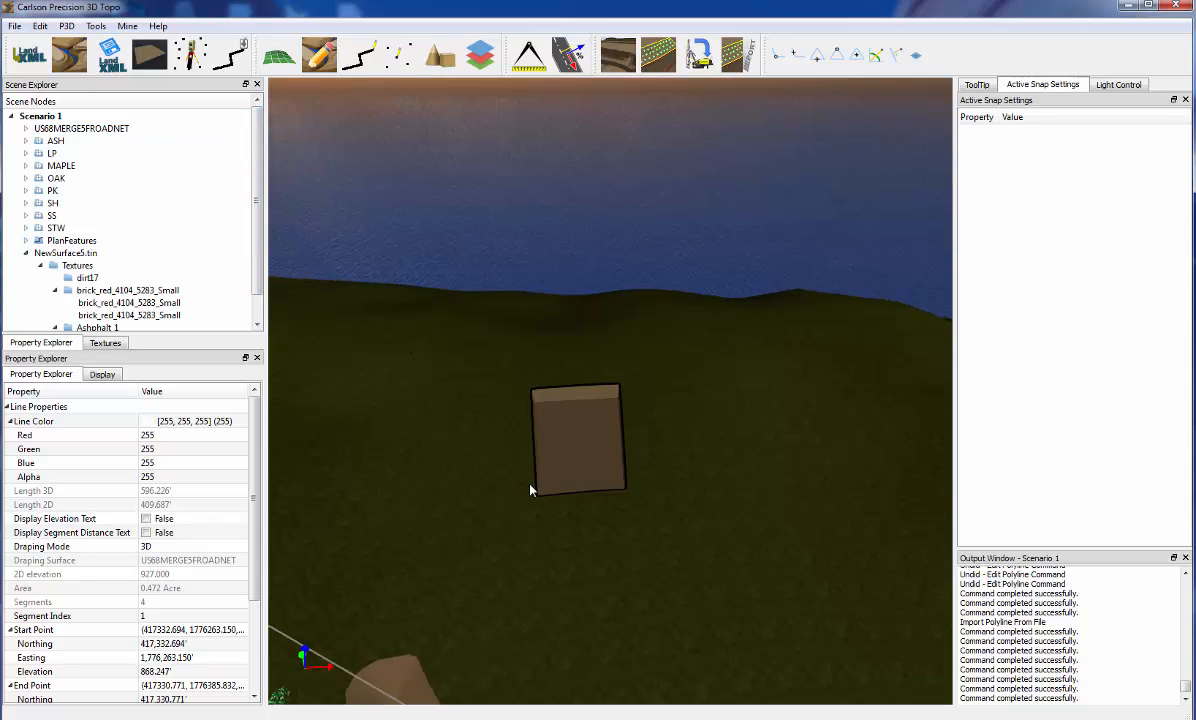
{"action": "middle_click_drag", "start_coordinate": [531, 490], "coordinate": [782, 494]}
{"action": "middle_click_drag", "start_coordinate": [470, 520], "coordinate": [714, 523]}
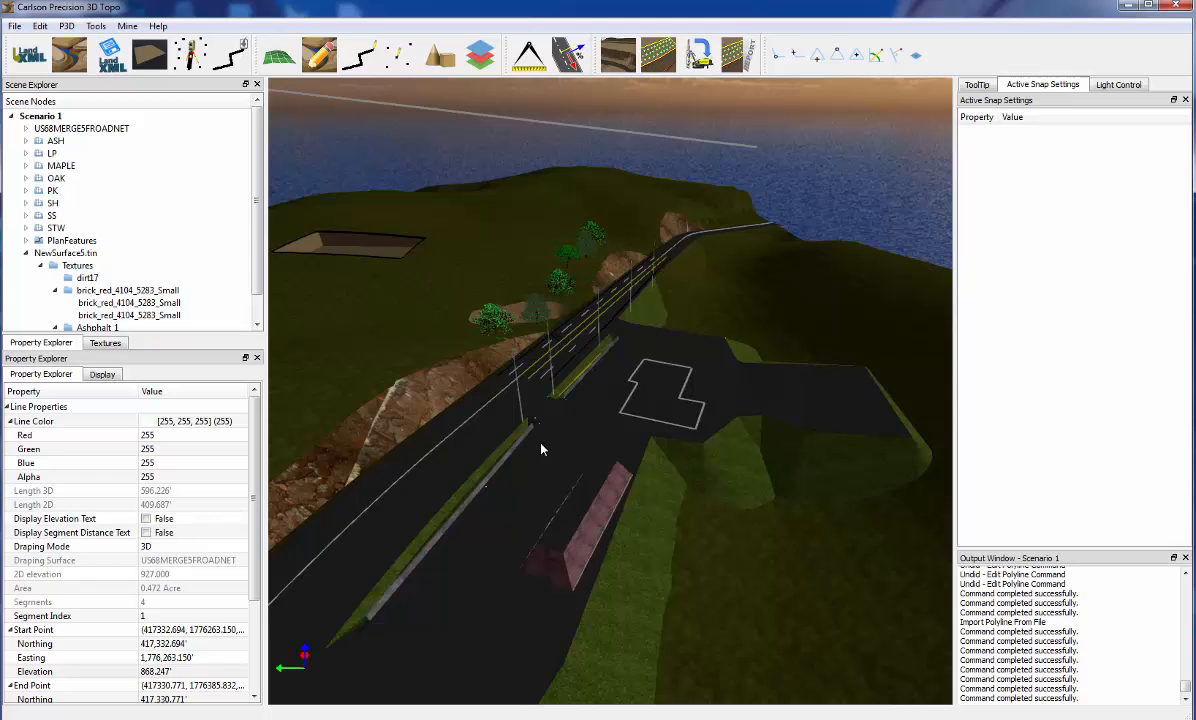
{"action": "left_click_drag", "start_coordinate": [570, 434], "coordinate": [507, 409]}
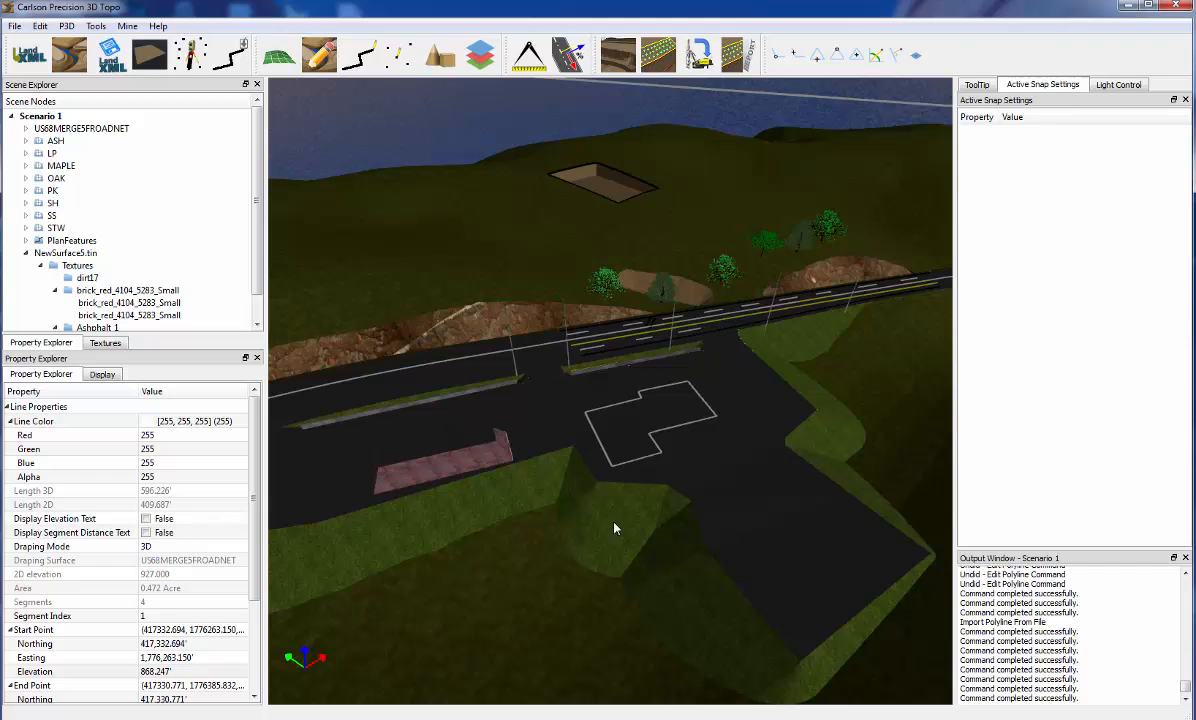
{"action": "left_click_drag", "start_coordinate": [576, 510], "coordinate": [632, 497]}
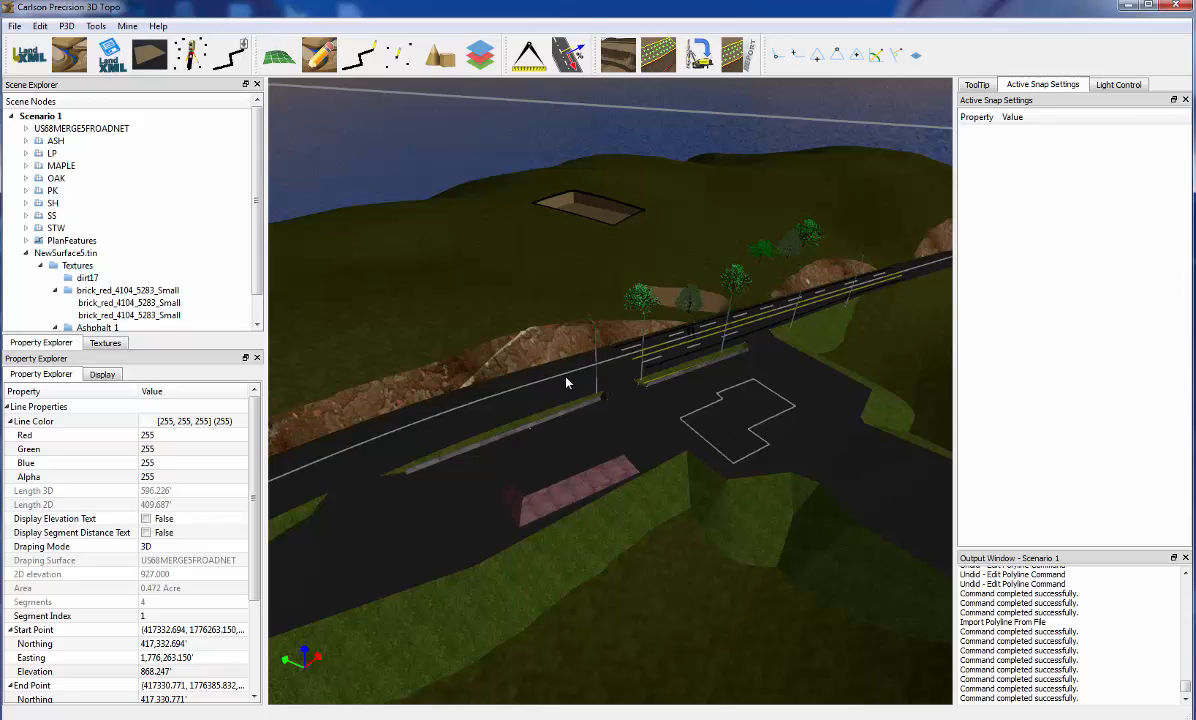
{"action": "left_click_drag", "start_coordinate": [567, 388], "coordinate": [833, 457]}
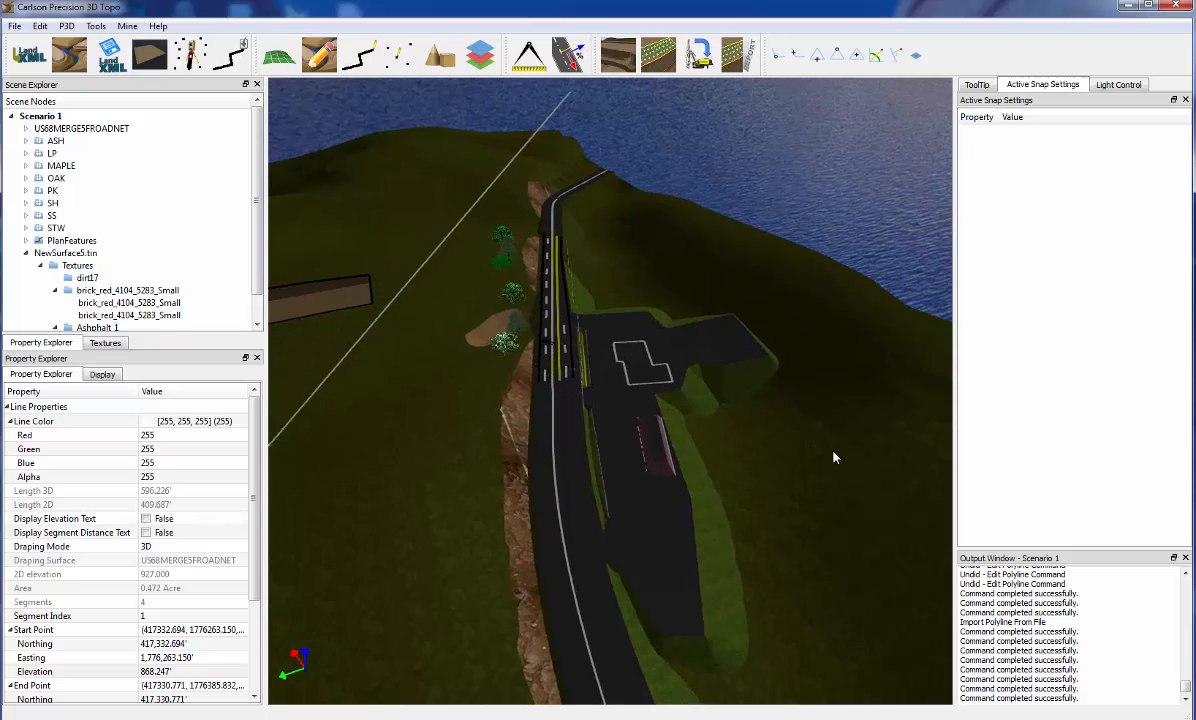
Examine the road, the paved lot and the excavated pad close up and from a distance
{"action": "scroll", "coordinate": [537, 282], "scroll_direction": "up", "scroll_amount": 1}
{"action": "scroll", "coordinate": [537, 282], "scroll_direction": "up", "scroll_amount": 3}
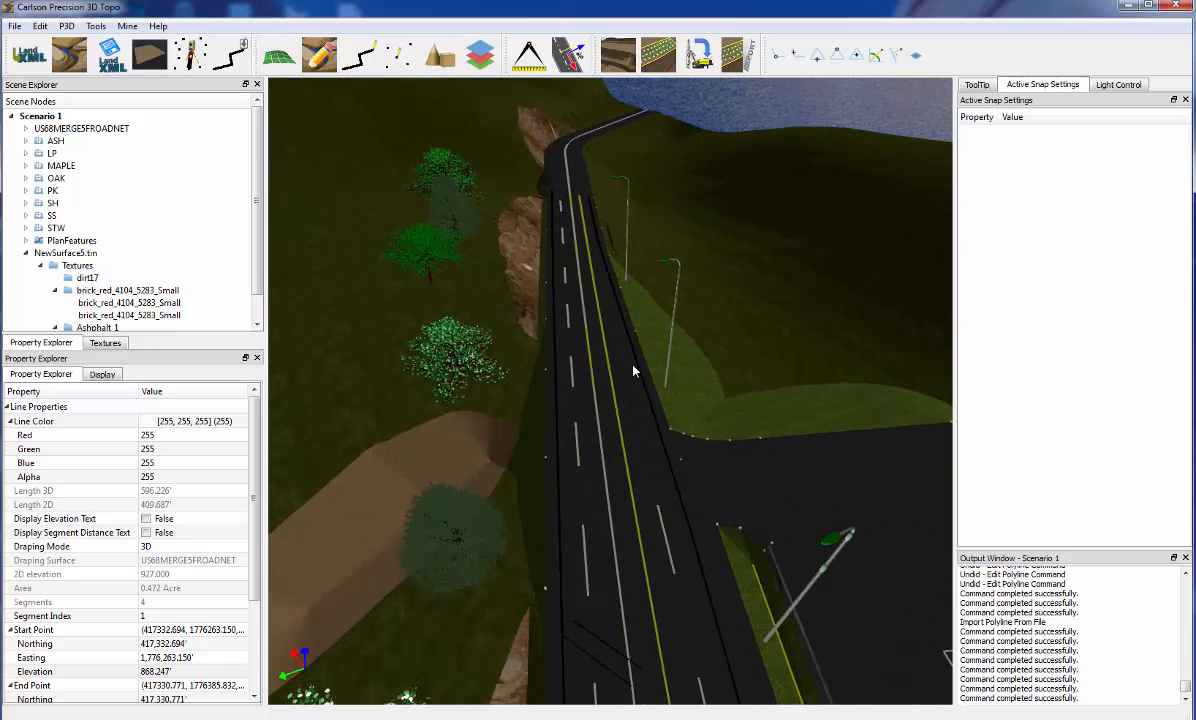
{"action": "scroll", "coordinate": [633, 371], "scroll_direction": "down", "scroll_amount": 4}
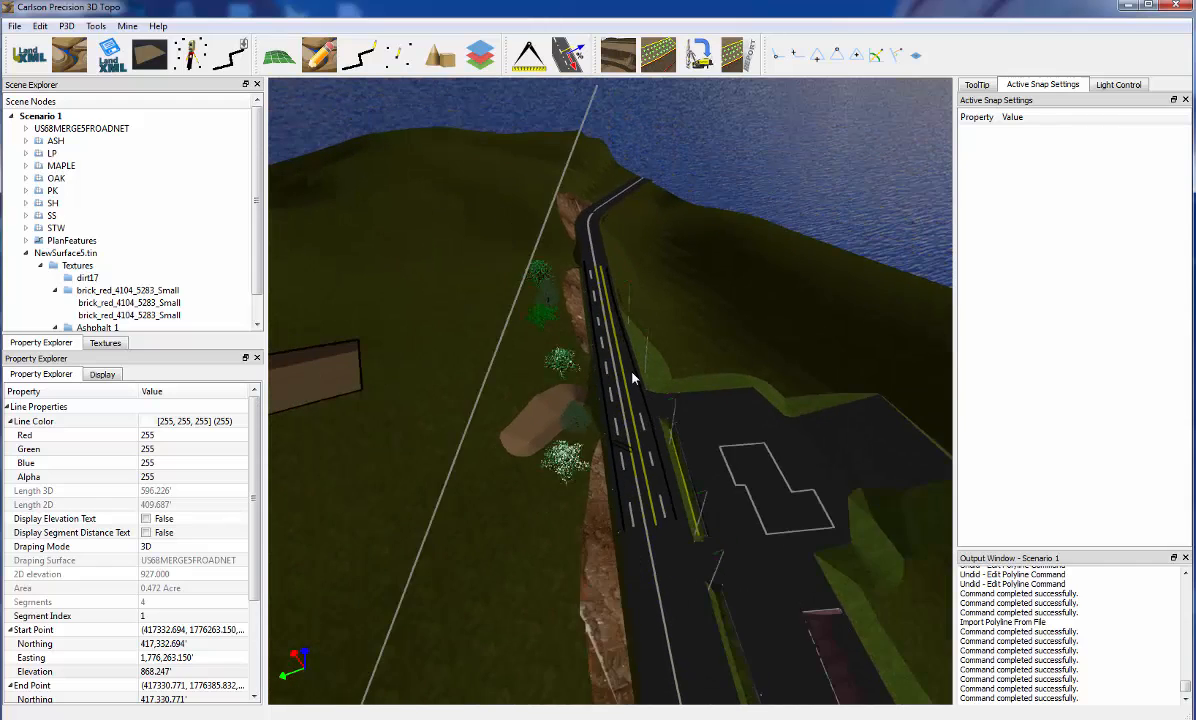
{"action": "scroll", "coordinate": [633, 378], "scroll_direction": "down", "scroll_amount": 5}
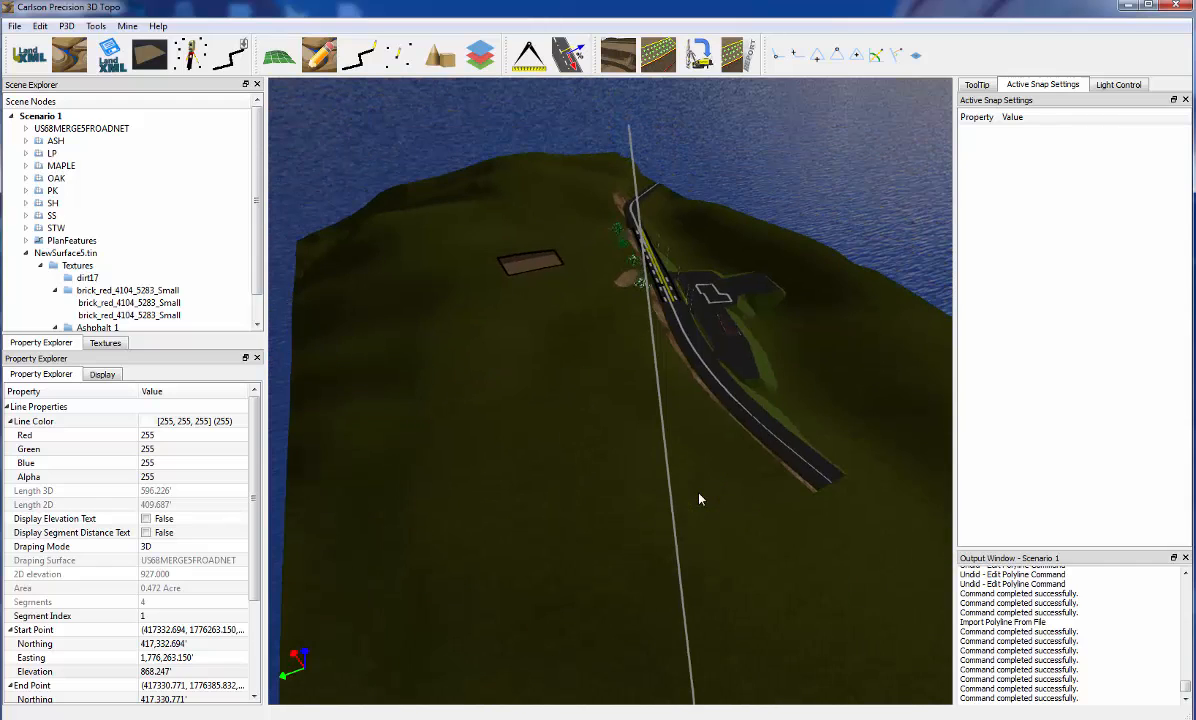
{"action": "middle_click_drag", "start_coordinate": [699, 499], "coordinate": [520, 524]}
{"action": "middle_click_drag", "start_coordinate": [930, 497], "coordinate": [825, 497]}
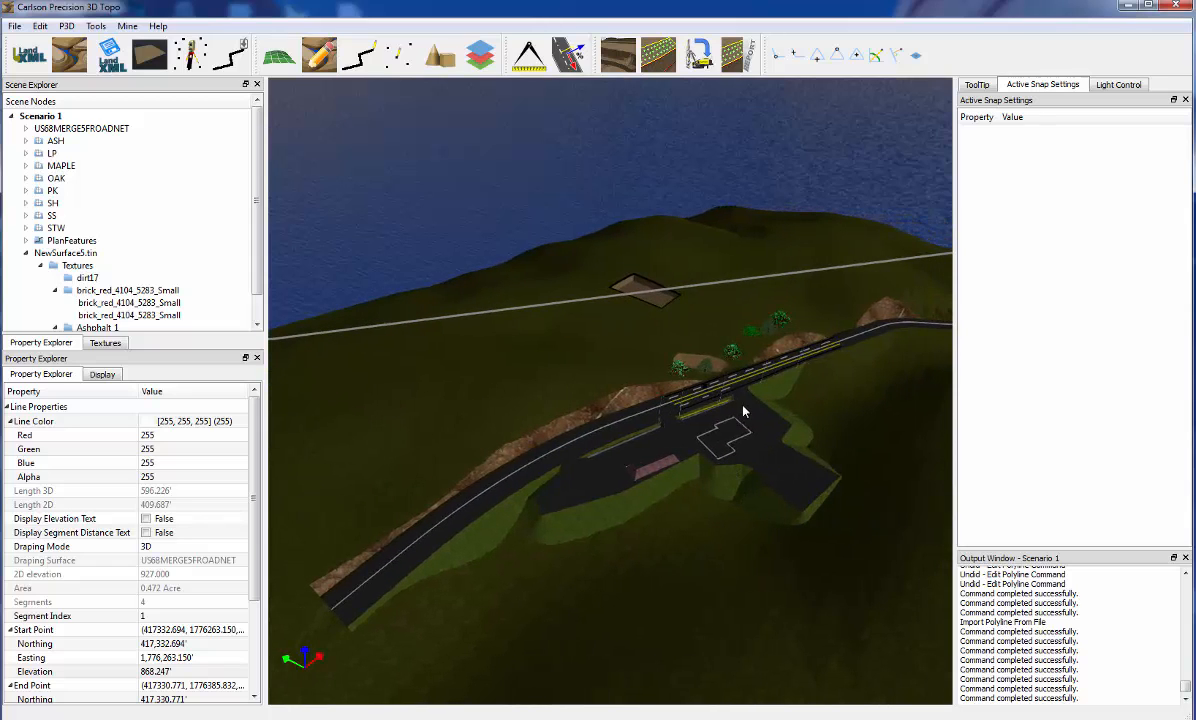
{"action": "scroll", "coordinate": [743, 410], "scroll_direction": "up", "scroll_amount": 5}
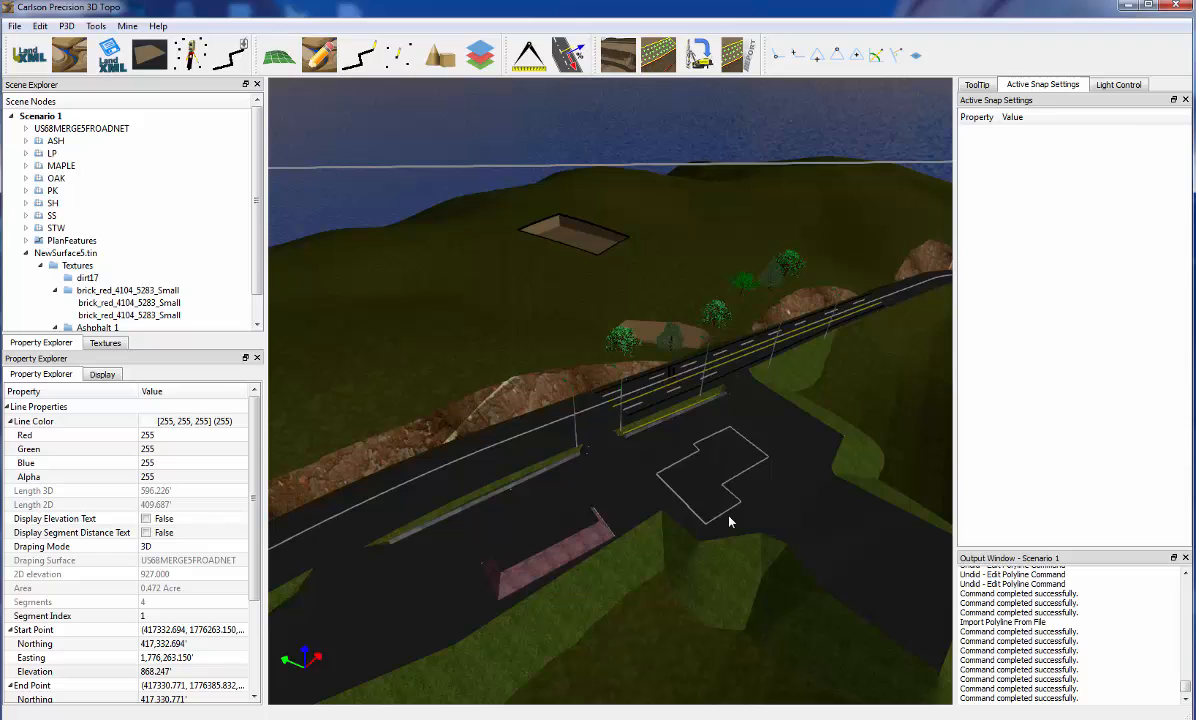
Set the slope of the selected segment of the white outline polyline on the paved lot to 0% with Edit Polyline Slope
{"action": "left_click", "coordinate": [686, 462]}
{"action": "scroll", "coordinate": [713, 478], "scroll_direction": "up", "scroll_amount": 3}
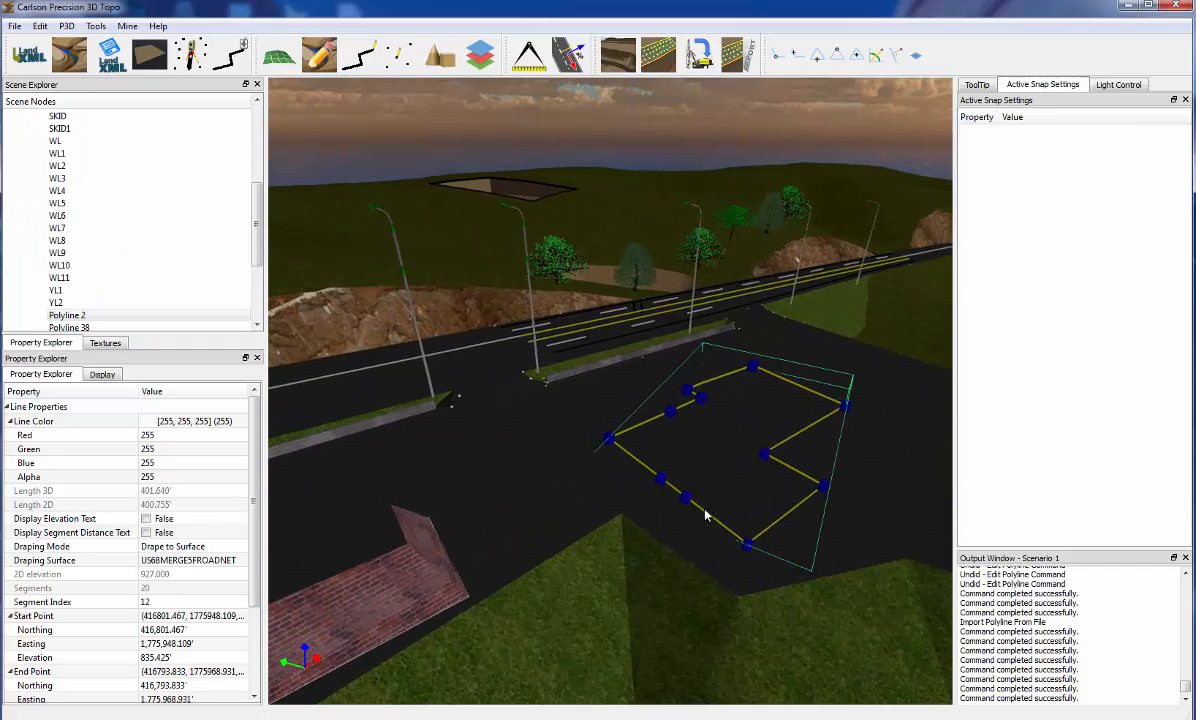
{"action": "right_click", "coordinate": [708, 504]}
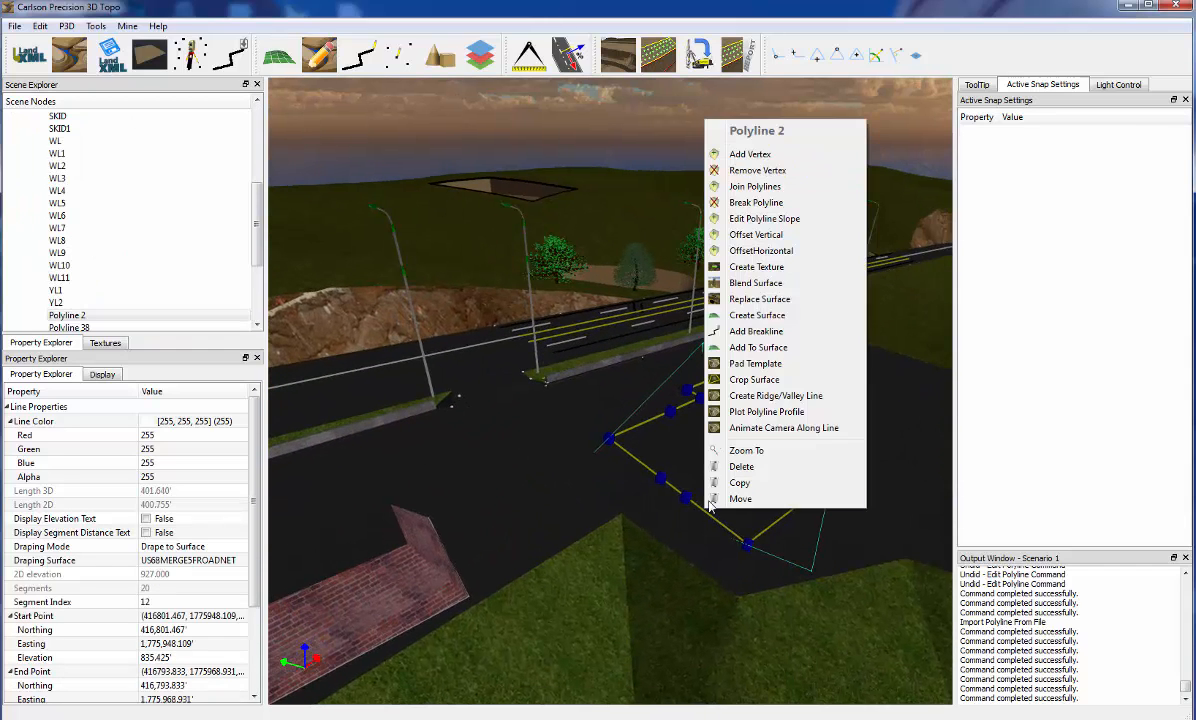
{"action": "left_click", "coordinate": [755, 220]}
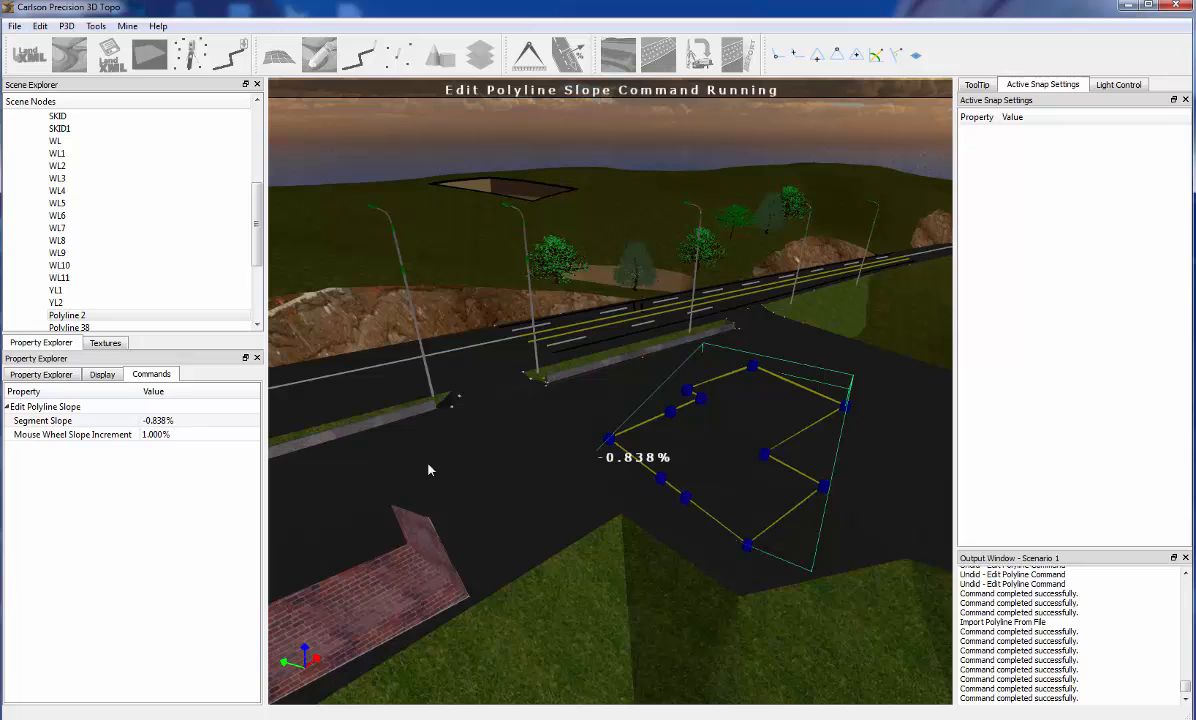
{"action": "left_click", "coordinate": [182, 420]}
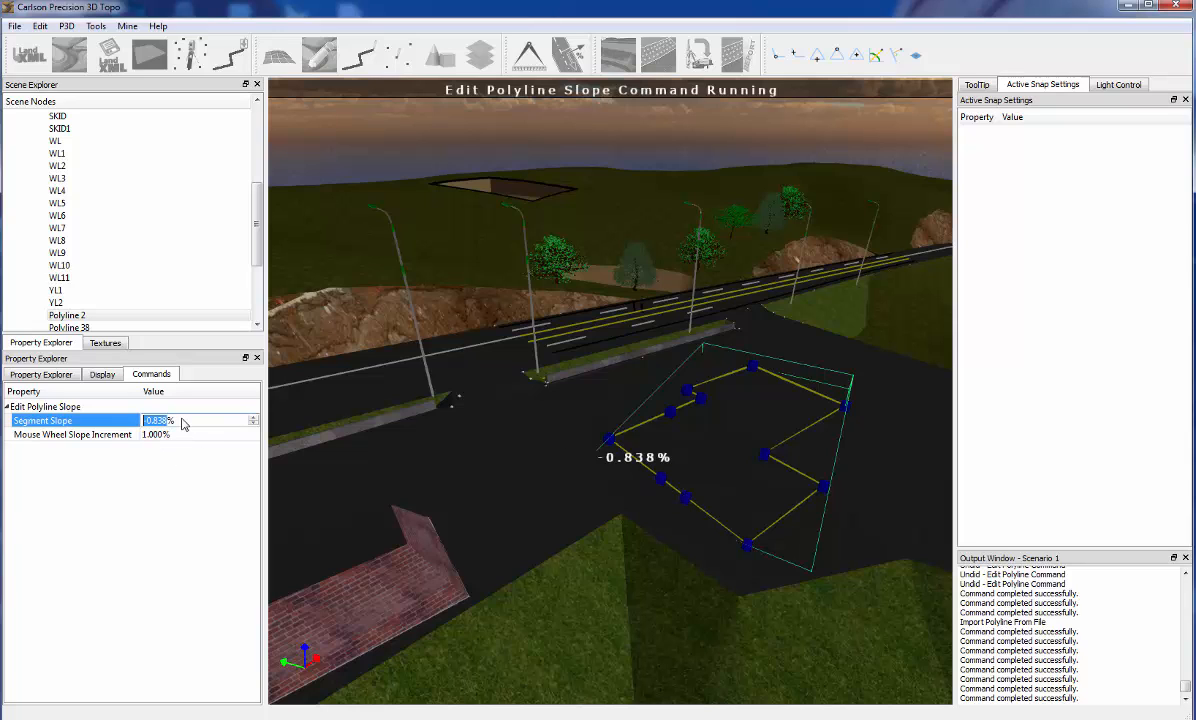
{"action": "type", "text": "0"}
{"action": "key", "text": "Return"}
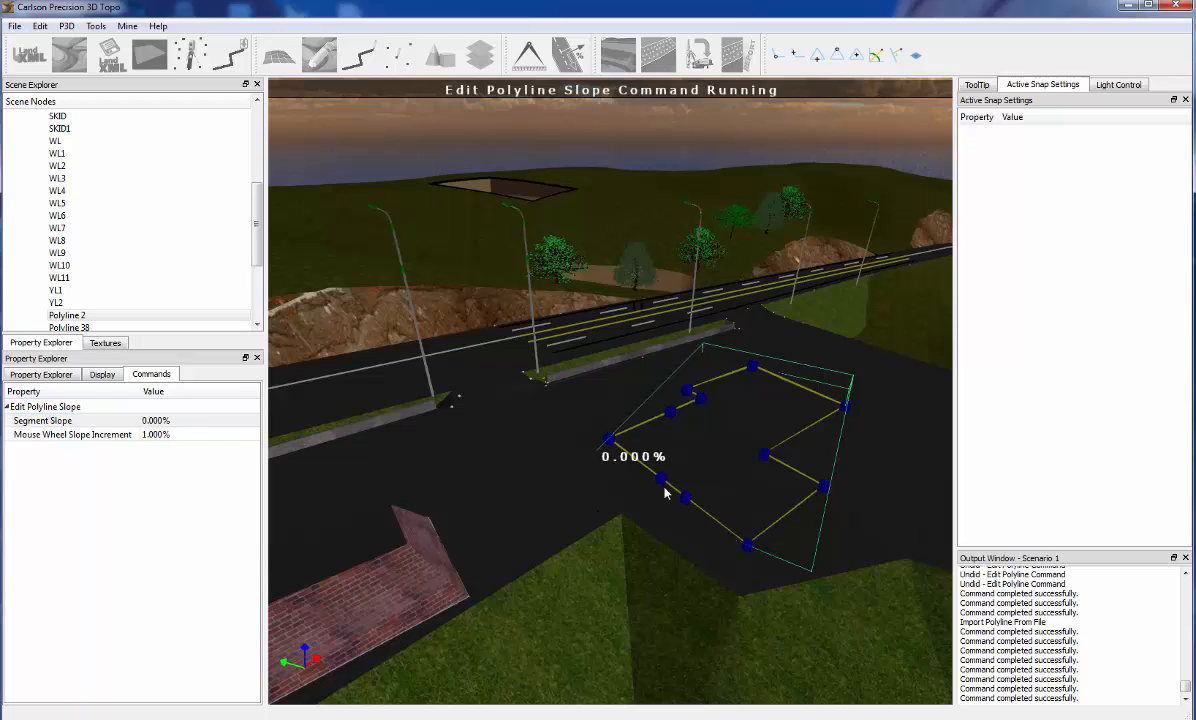
Check the slope of the short segment on the outline's near side and end the slope edit
{"action": "left_click", "coordinate": [675, 492]}
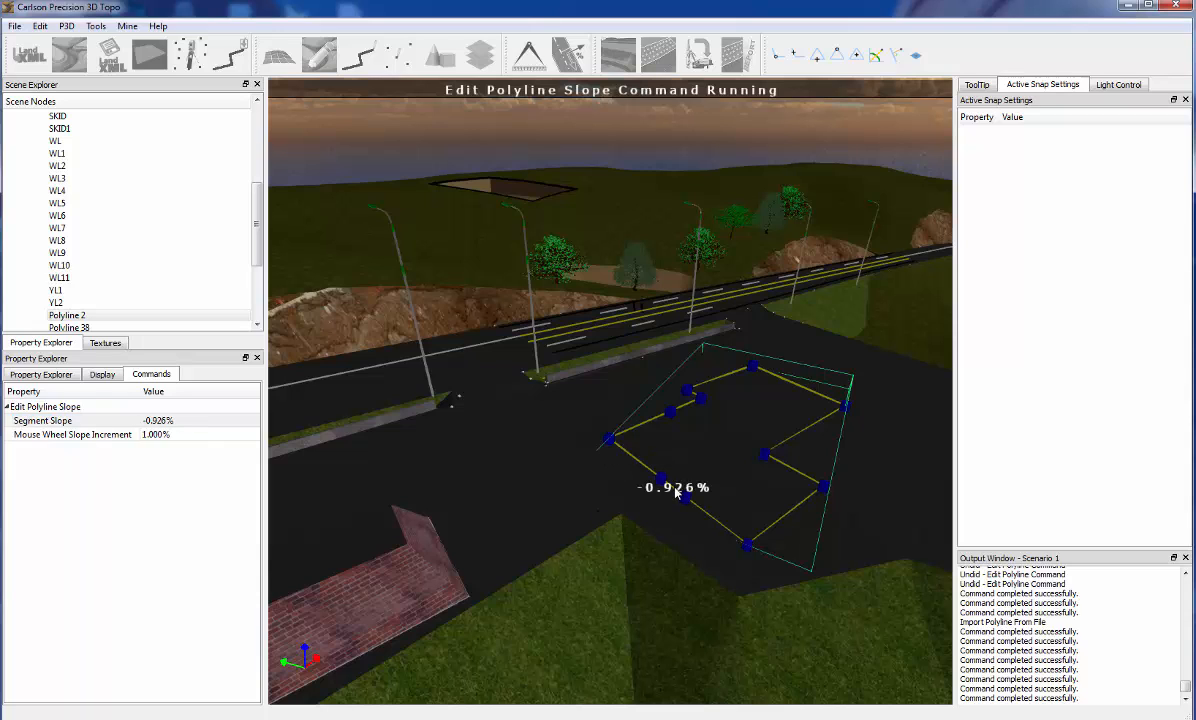
{"action": "key", "text": "Escape"}
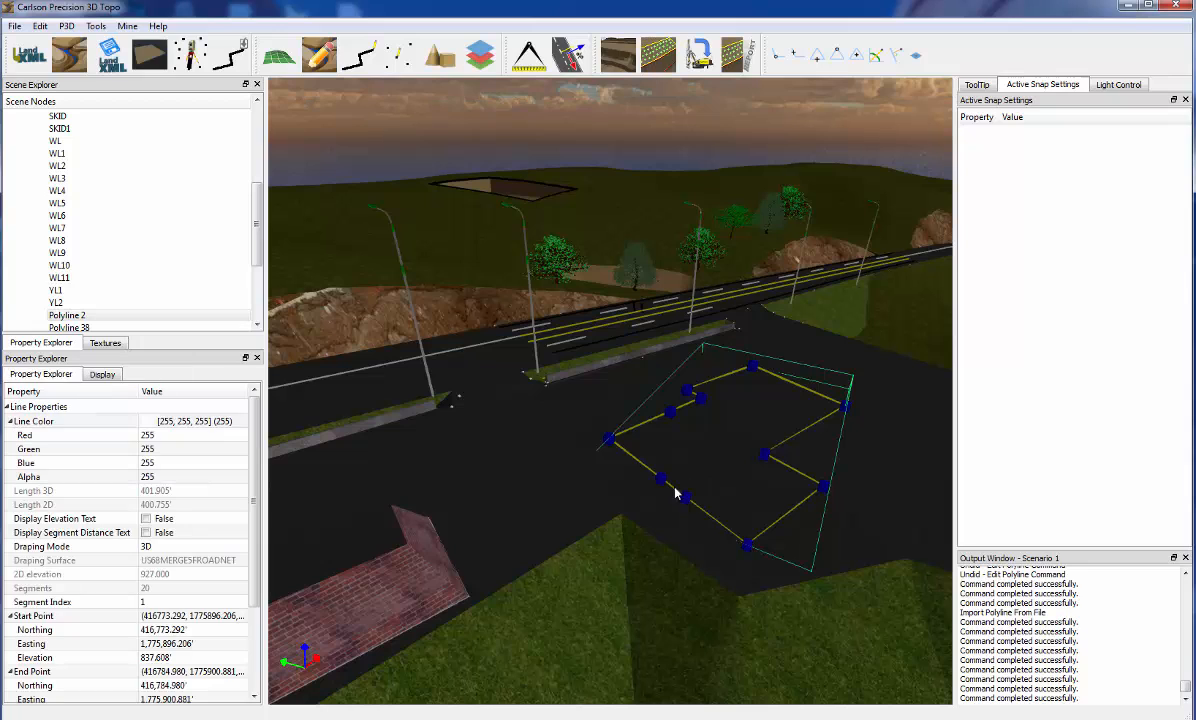
{"action": "right_click", "coordinate": [629, 456]}
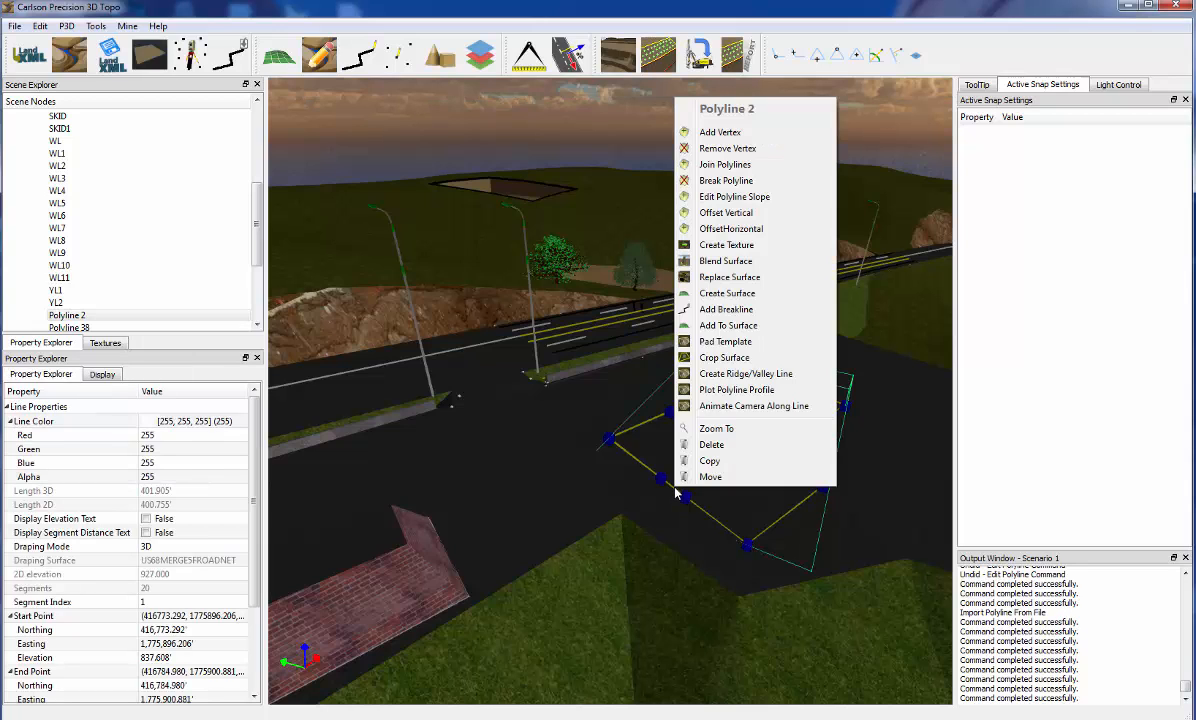
{"action": "key", "text": "Escape"}
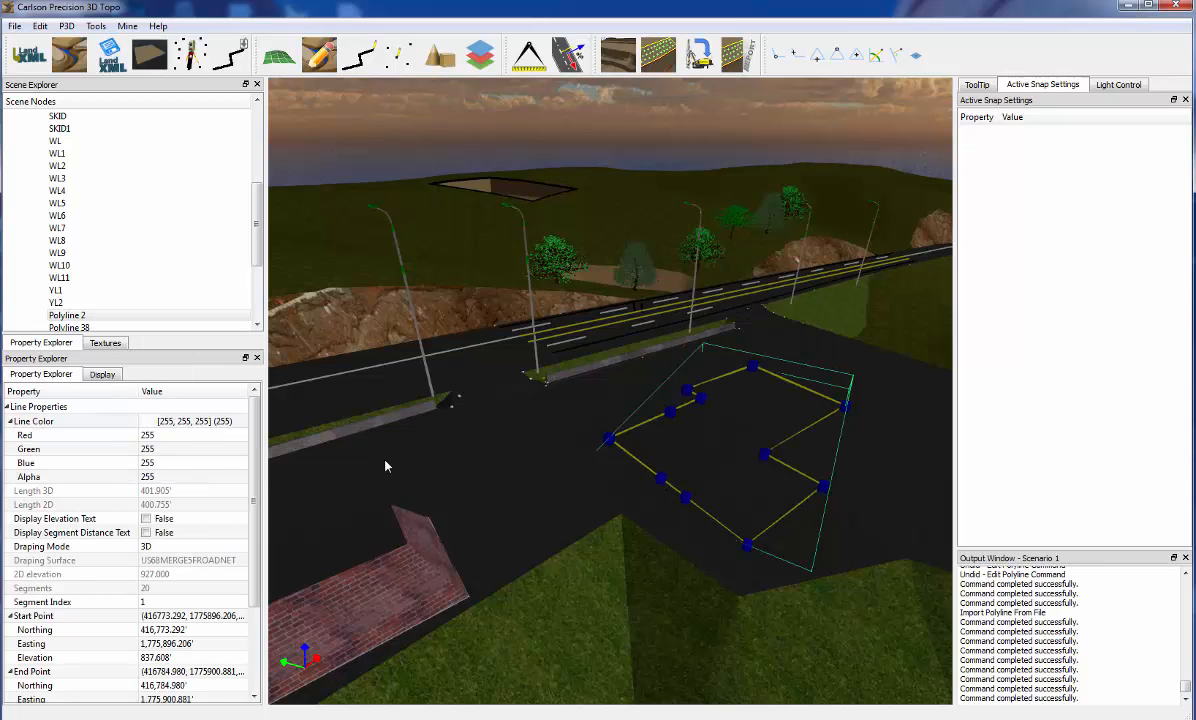
Inspect segment slopes on the far side of the outline with Edit Polyline Slope, leaving the values as they are
{"action": "middle_click_drag", "start_coordinate": [609, 504], "coordinate": [678, 483]}
{"action": "middle_click_drag", "start_coordinate": [787, 453], "coordinate": [719, 417]}
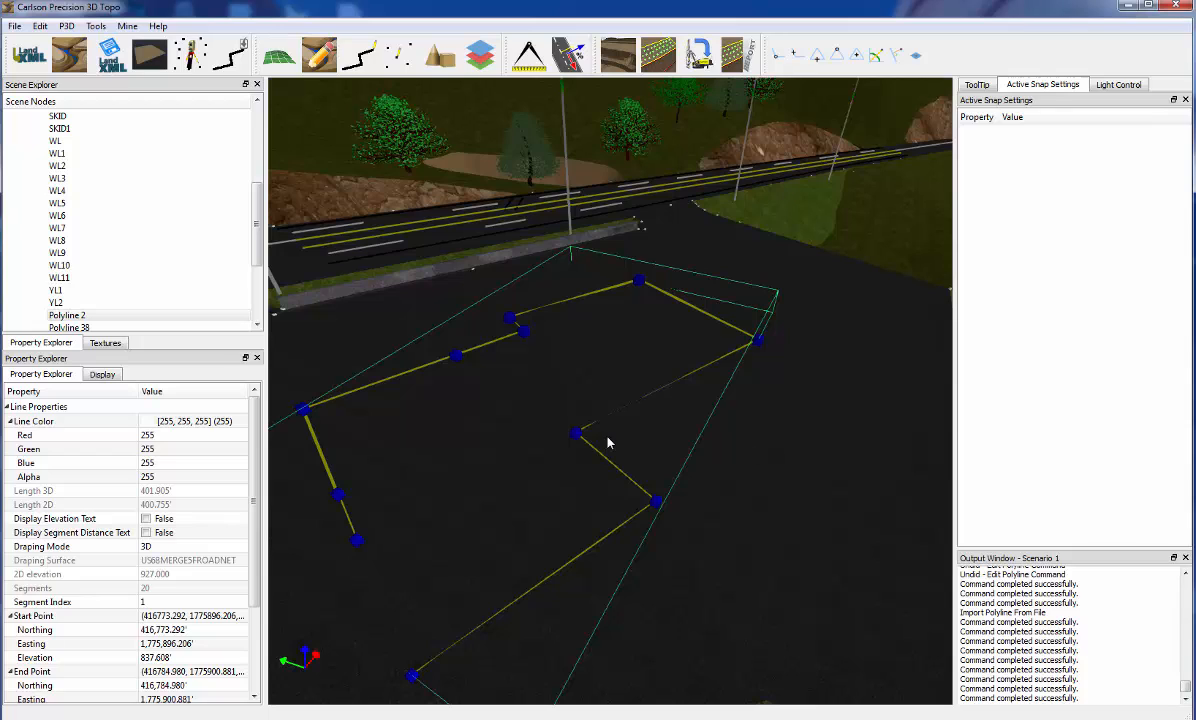
{"action": "right_click", "coordinate": [736, 353]}
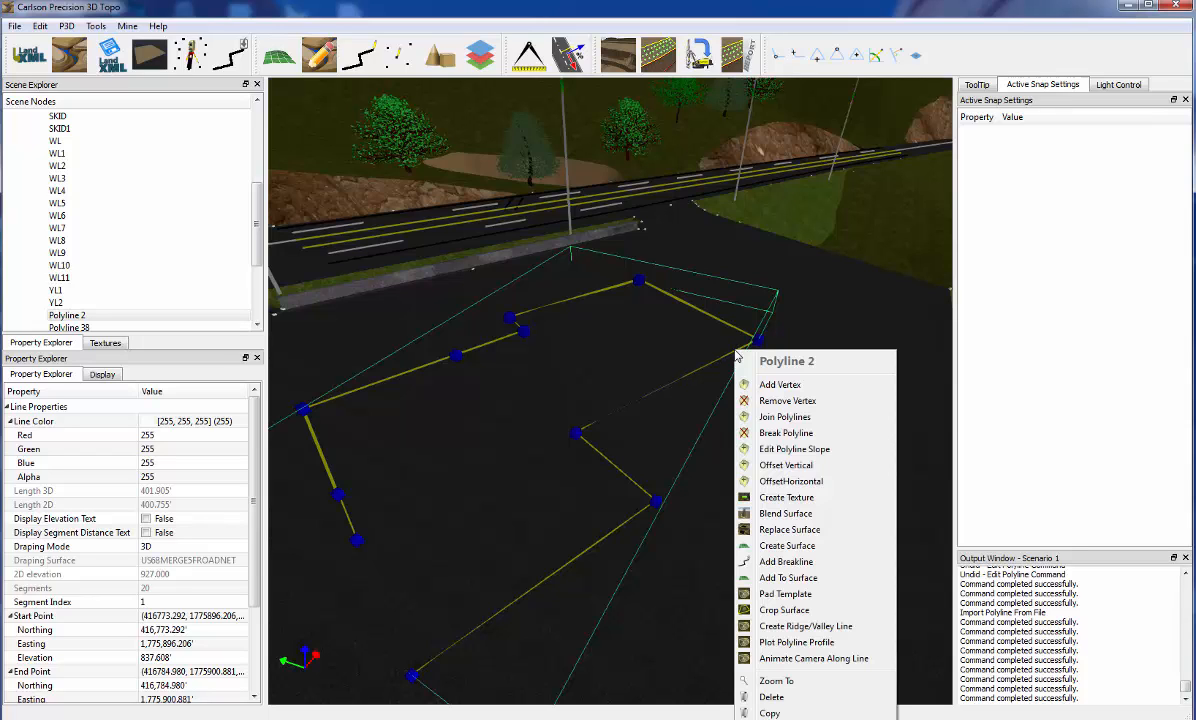
{"action": "left_click", "coordinate": [790, 451]}
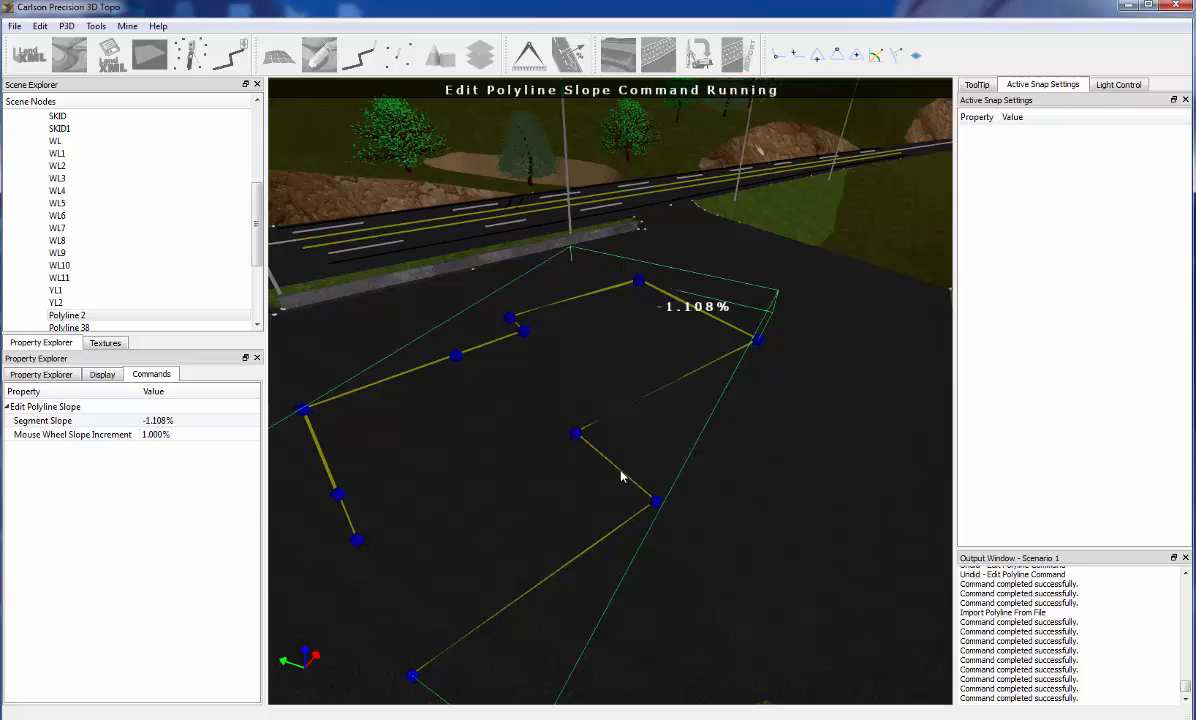
{"action": "key", "text": "Escape"}
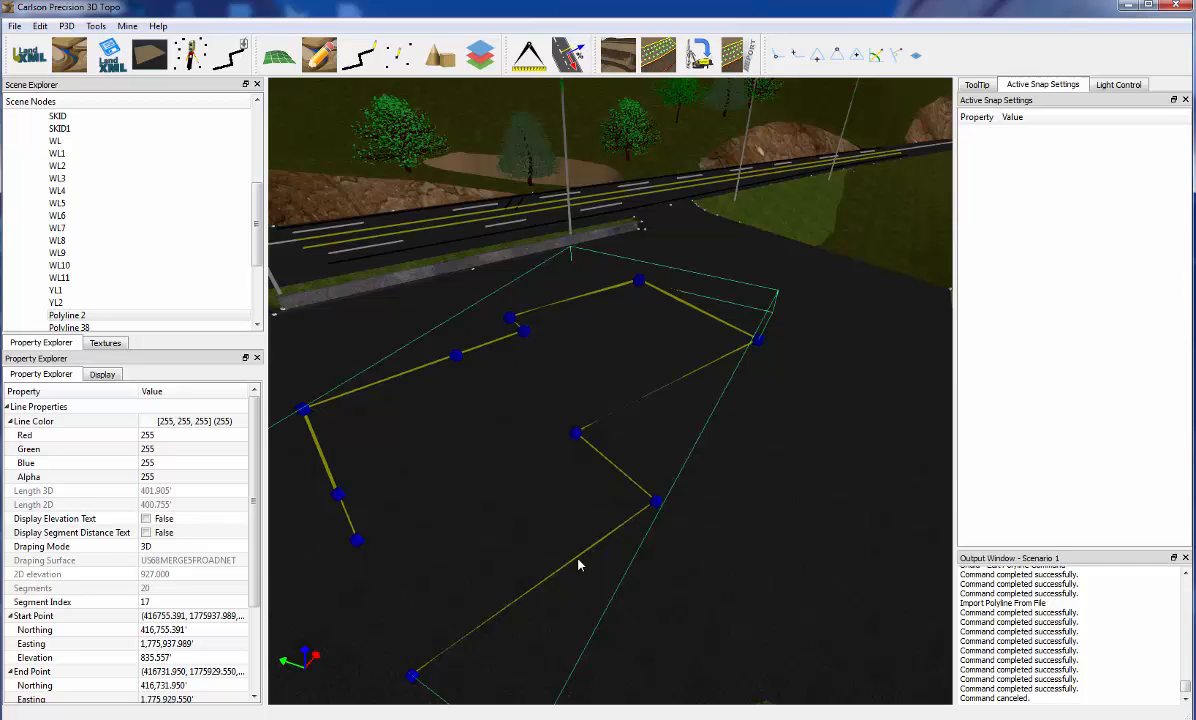
Set the end point elevation of the outline's long near-side segment (index 18) to 850'
{"action": "middle_click_drag", "start_coordinate": [579, 556], "coordinate": [581, 555]}
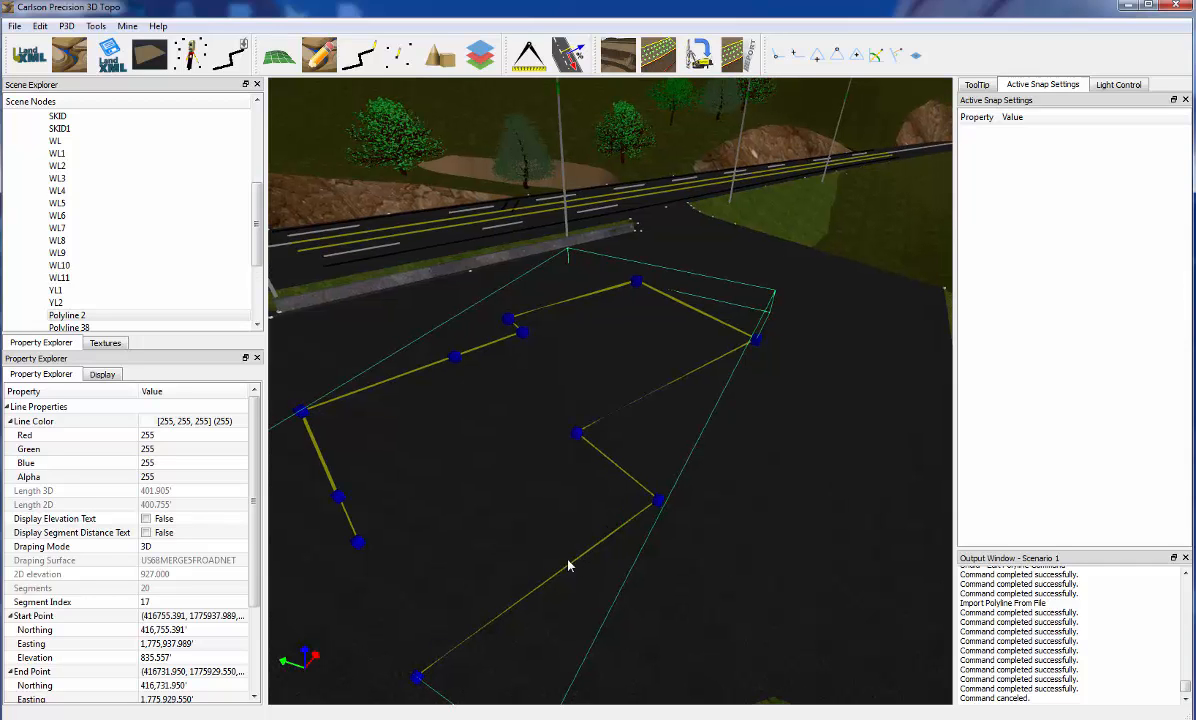
{"action": "scroll", "coordinate": [240, 546], "scroll_direction": "down", "scroll_amount": 3}
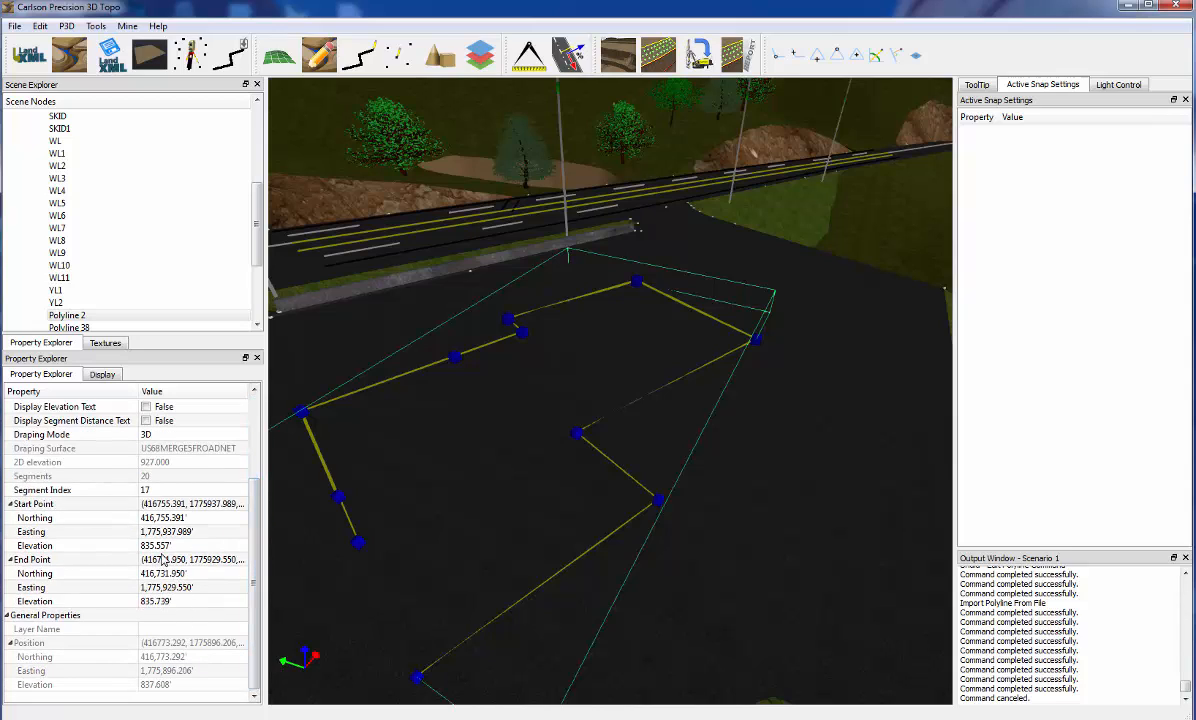
{"action": "left_click", "coordinate": [538, 592]}
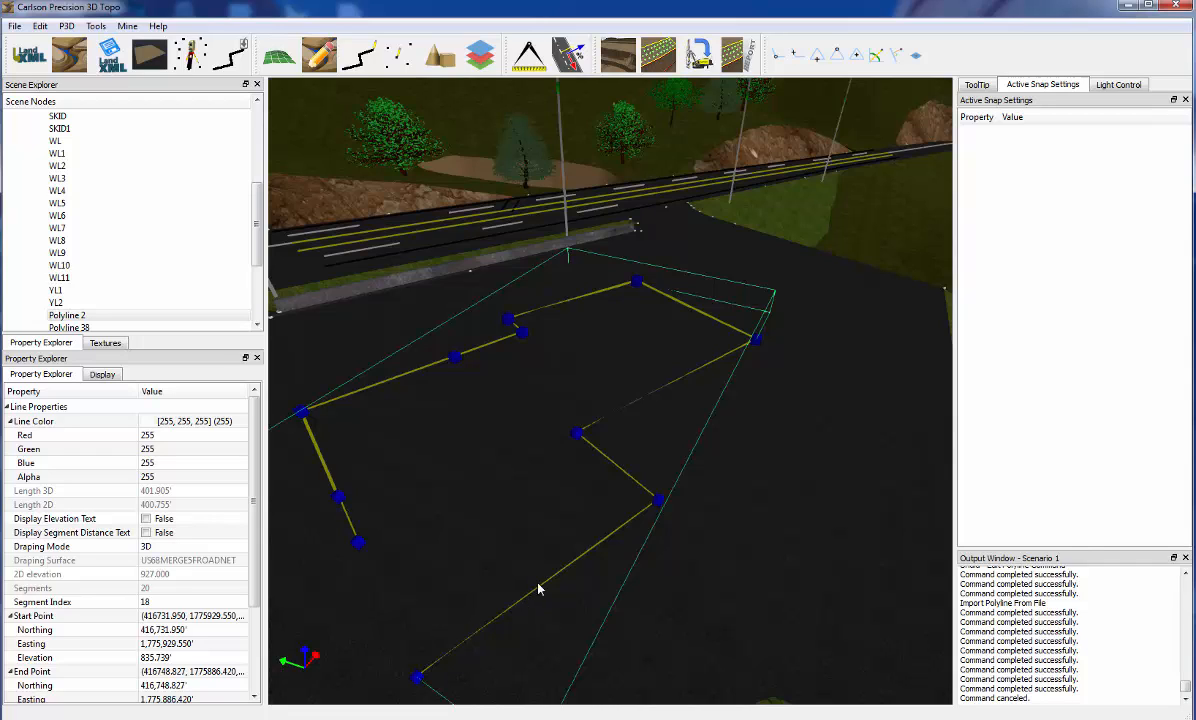
{"action": "scroll", "coordinate": [240, 648], "scroll_direction": "down", "scroll_amount": 3}
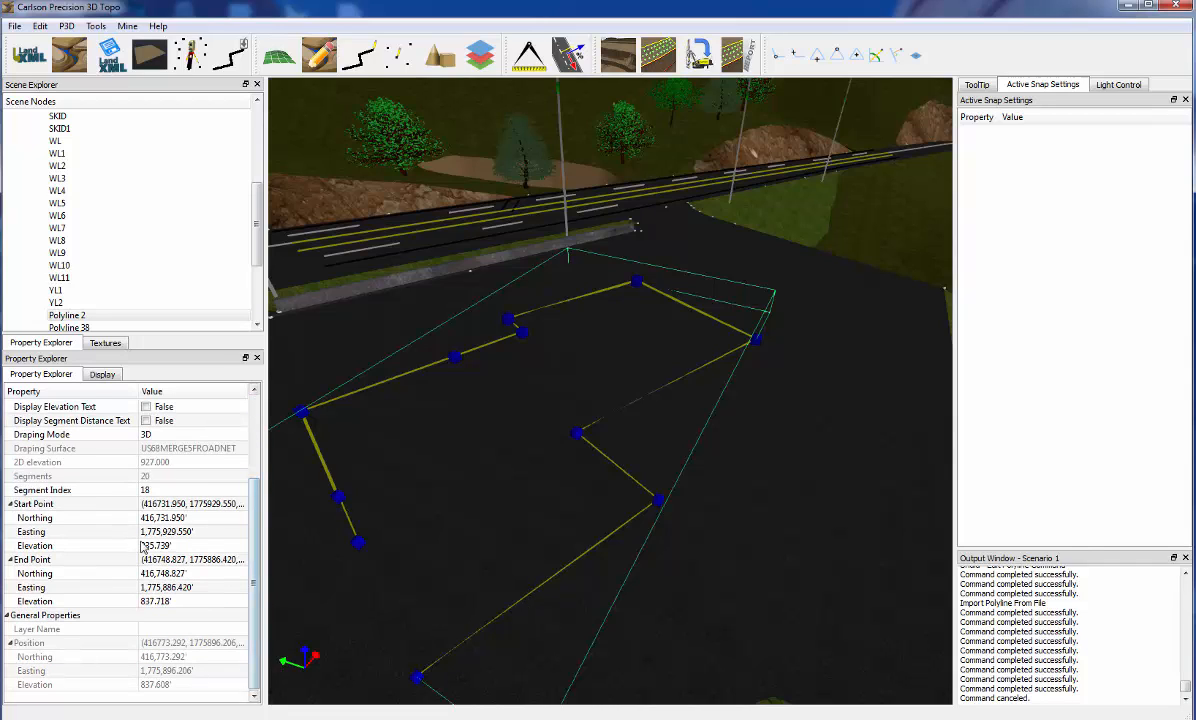
{"action": "left_click", "coordinate": [184, 602]}
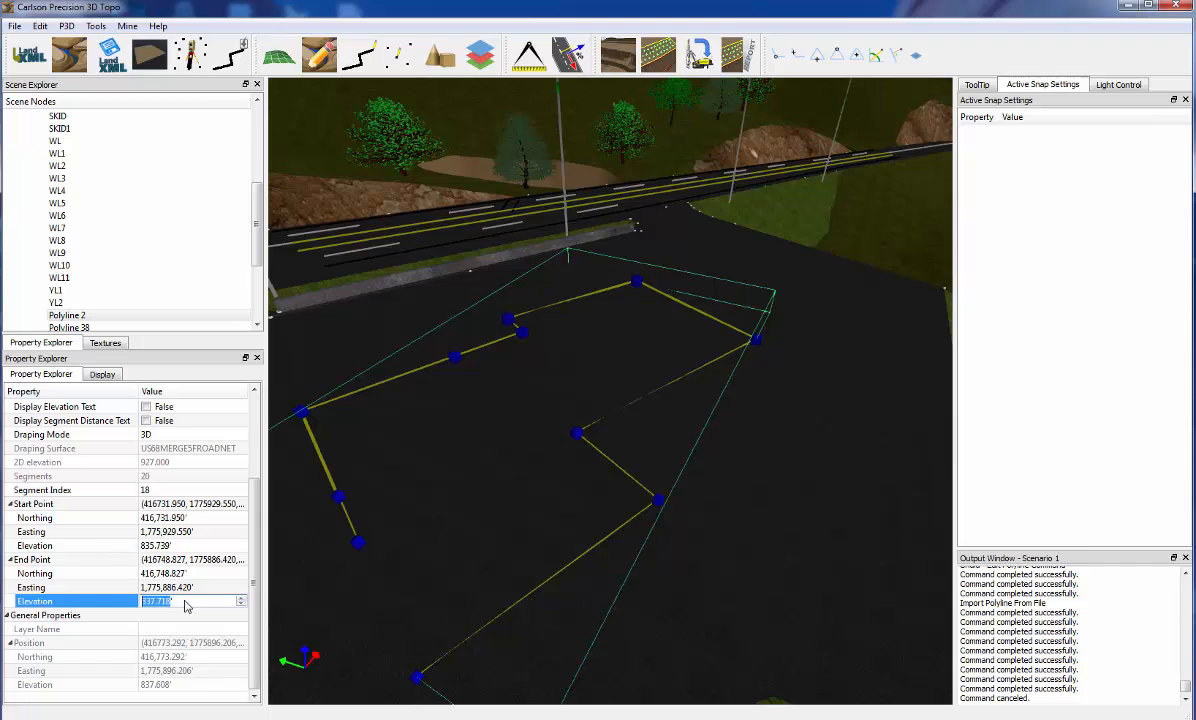
{"action": "type", "text": "850"}
{"action": "key", "text": "Return"}
Examine the outline's edited corner, deselect the polyline and view it within the whole road site
{"action": "left_click_drag", "start_coordinate": [537, 666], "coordinate": [530, 640]}
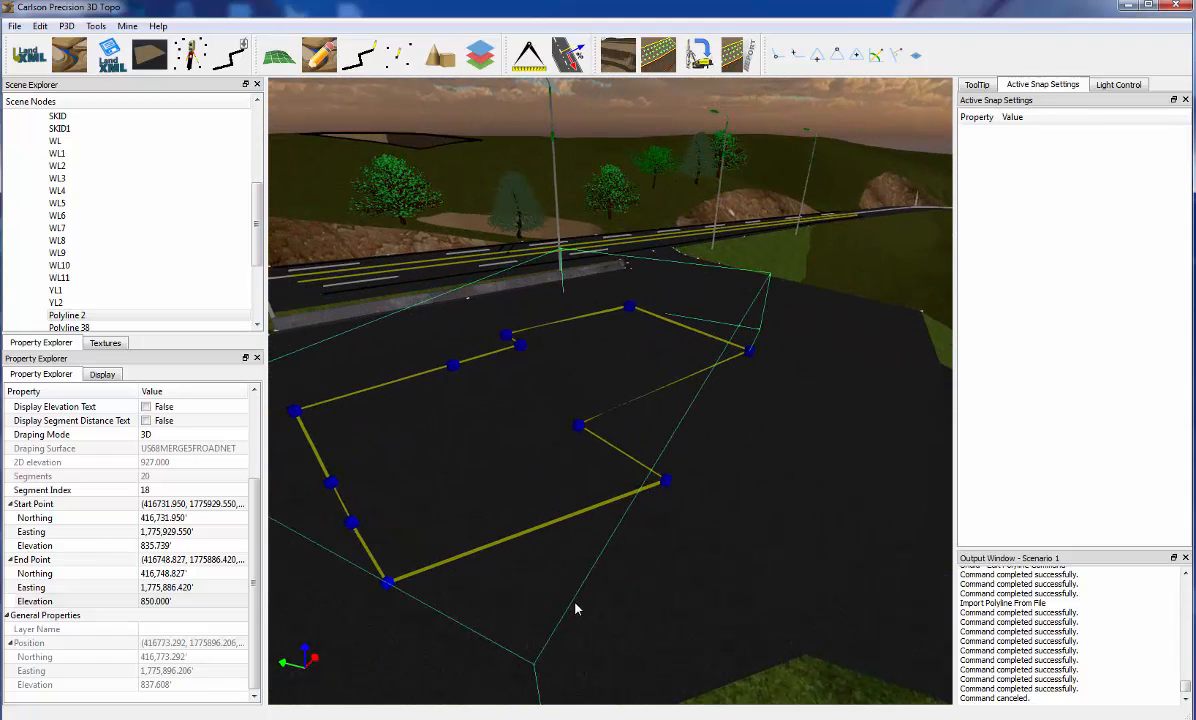
{"action": "left_click", "coordinate": [565, 588]}
{"action": "left_click_drag", "start_coordinate": [593, 579], "coordinate": [618, 593]}
{"action": "scroll", "coordinate": [618, 593], "scroll_direction": "down", "scroll_amount": 14}
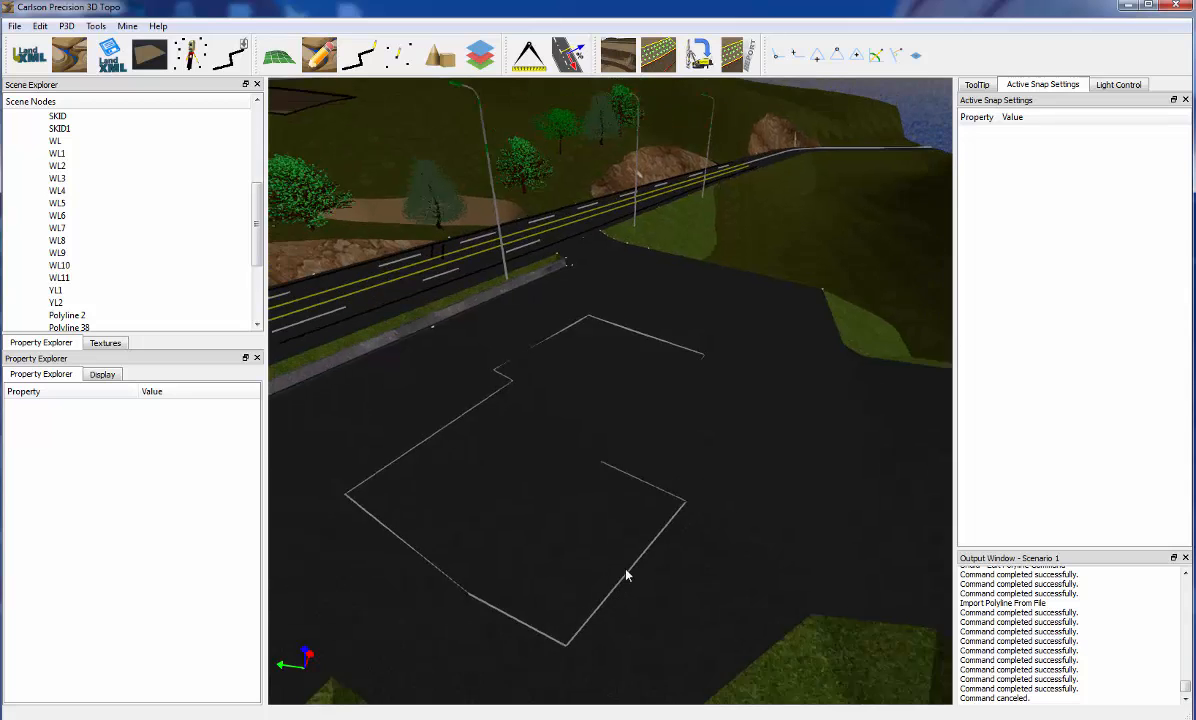
{"action": "scroll", "coordinate": [657, 485], "scroll_direction": "down", "scroll_amount": 3}
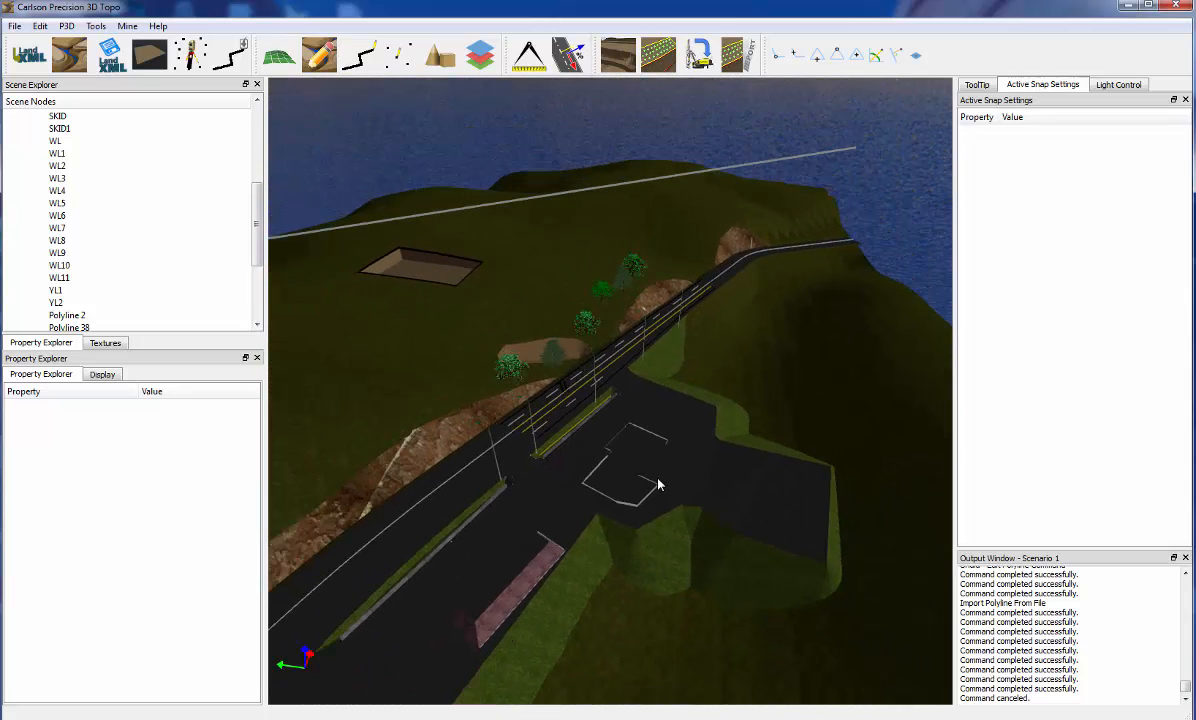
{"action": "middle_click_drag", "start_coordinate": [510, 608], "coordinate": [690, 459]}
{"action": "left_click_drag", "start_coordinate": [657, 470], "coordinate": [681, 486]}
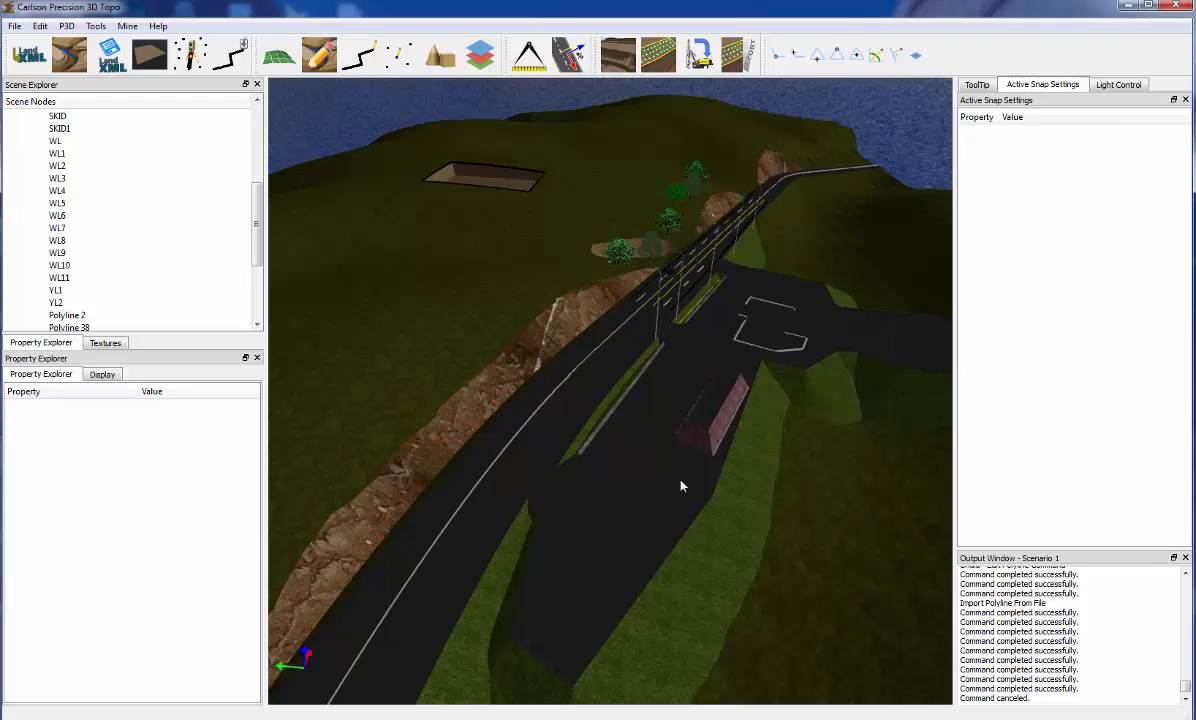